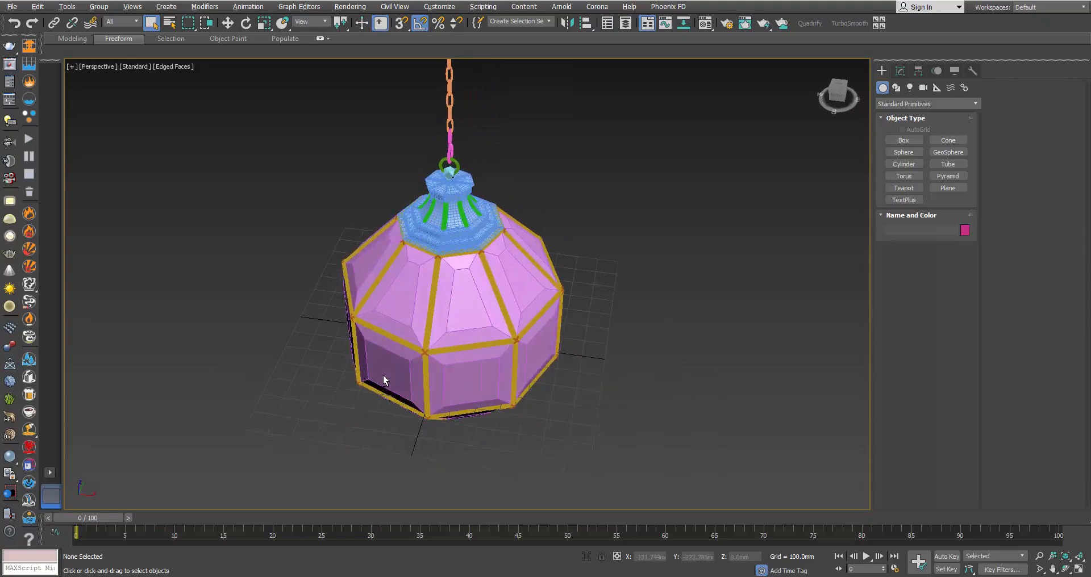
# - Display the lantern model as wireframe in the perspective view, seen from the side
pyautogui.press('F3')
pyautogui.keyDown('alt'); pyautogui.moveTo(495, 324); pyautogui.dragTo(532, 322, button='middle'); pyautogui.keyUp('alt')
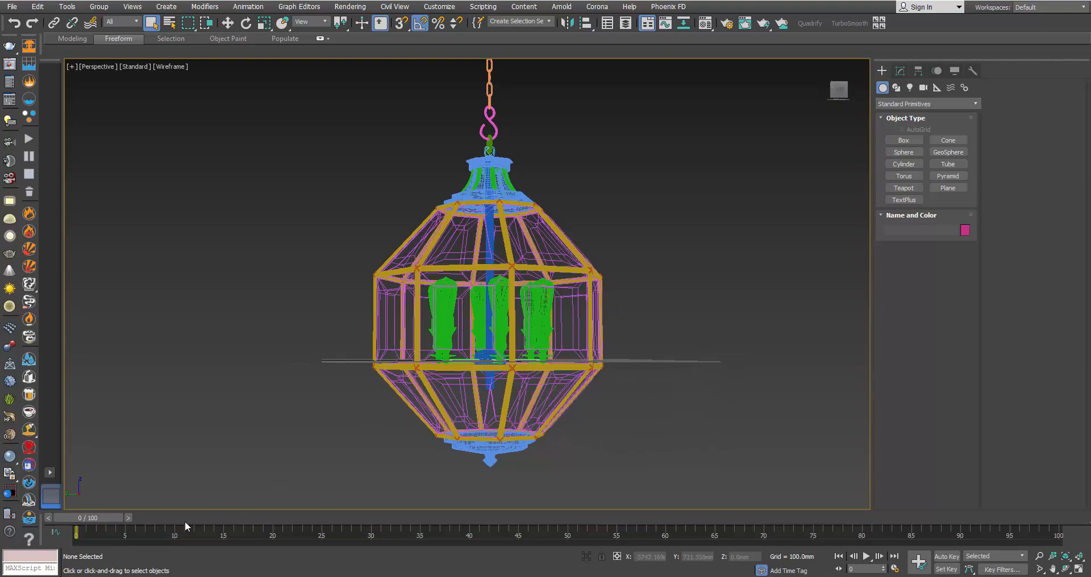
# - Switch to the browser and examine the enlarged Eichholtz Lantern Owen L photos, including the frame joint and the bulb holders
pyautogui.click(170, 540)
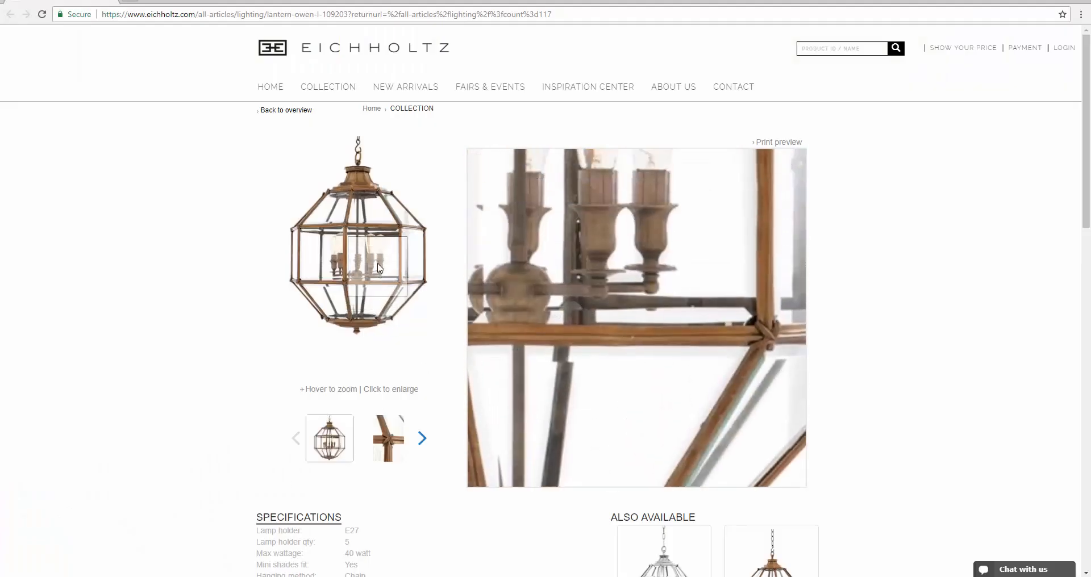
pyautogui.click(363, 278)
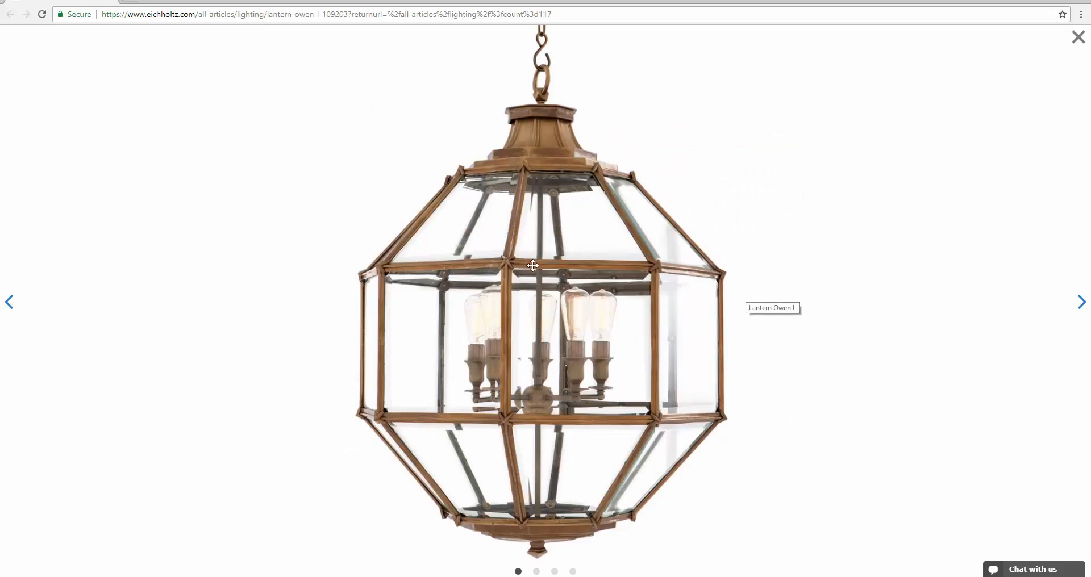
pyautogui.click(1081, 303)
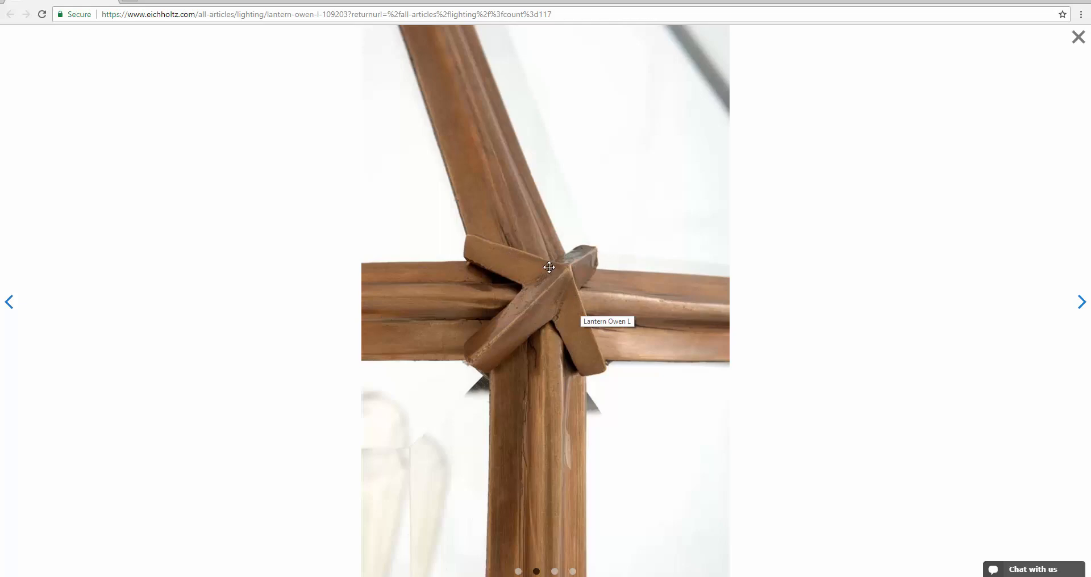
pyautogui.click(1081, 304)
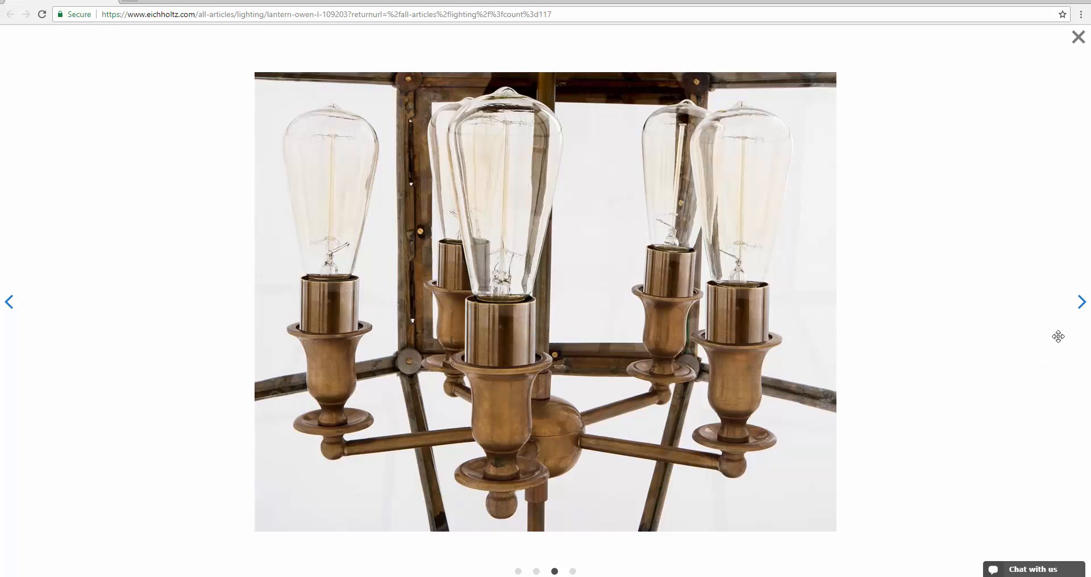
pyautogui.click(1082, 304)
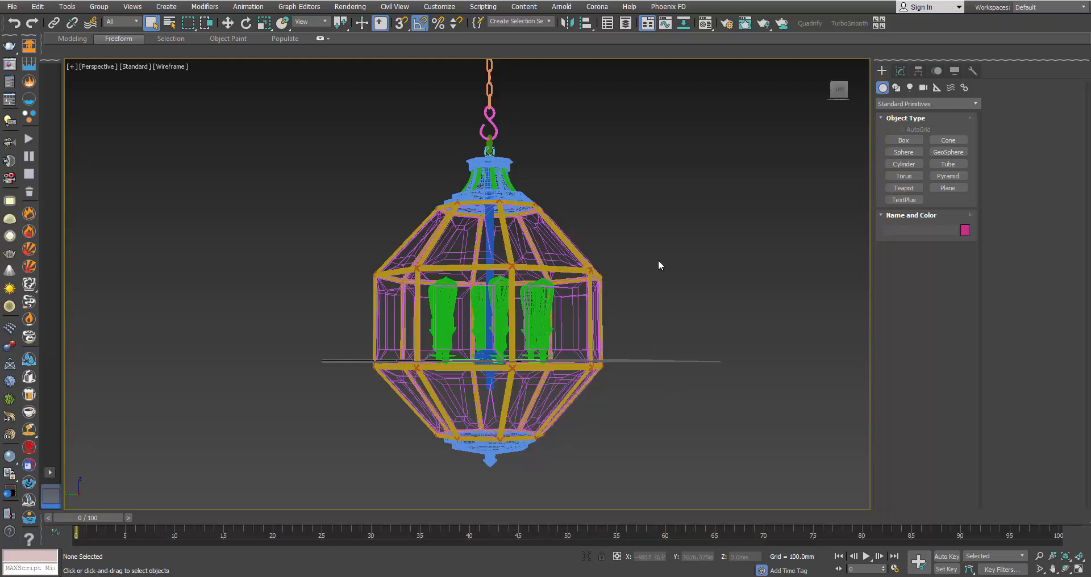
# - Set the production renderer to CoronaRenderer in Render Setup and show its scene settings
pyautogui.click(726, 24)
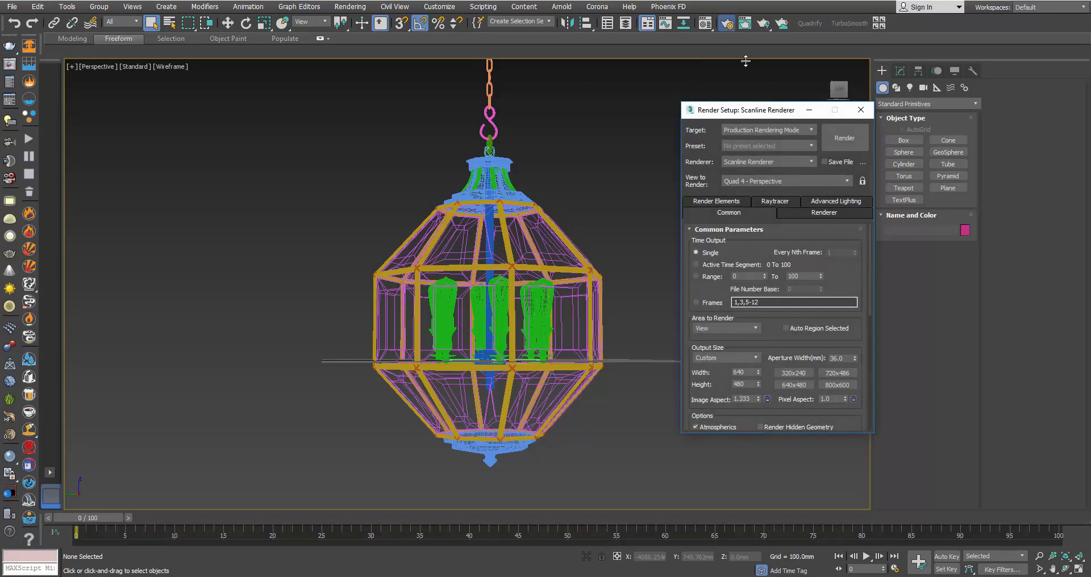
pyautogui.moveTo(766, 112); pyautogui.dragTo(741, 92)
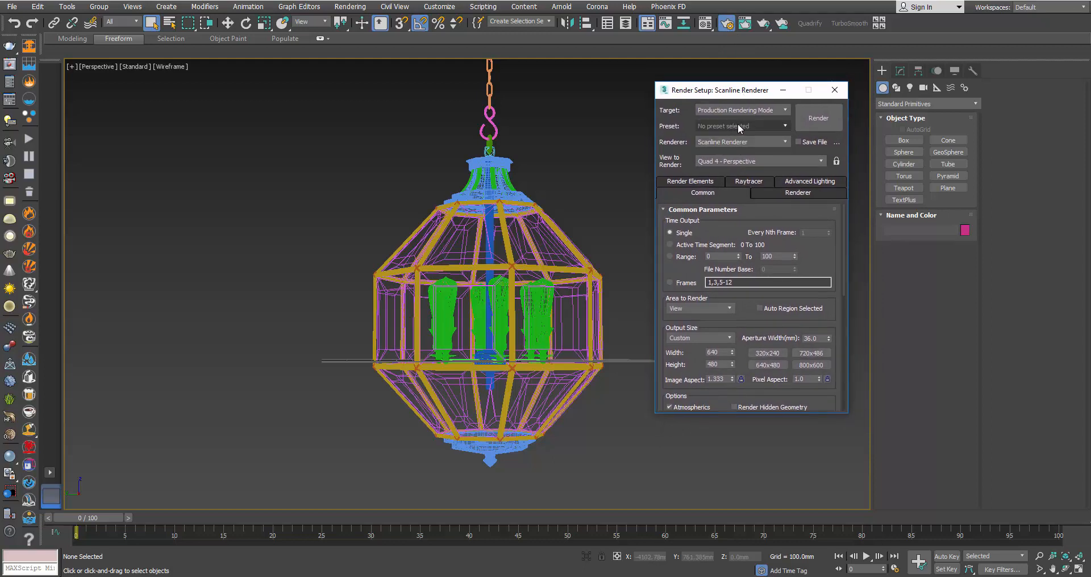
pyautogui.click(730, 143)
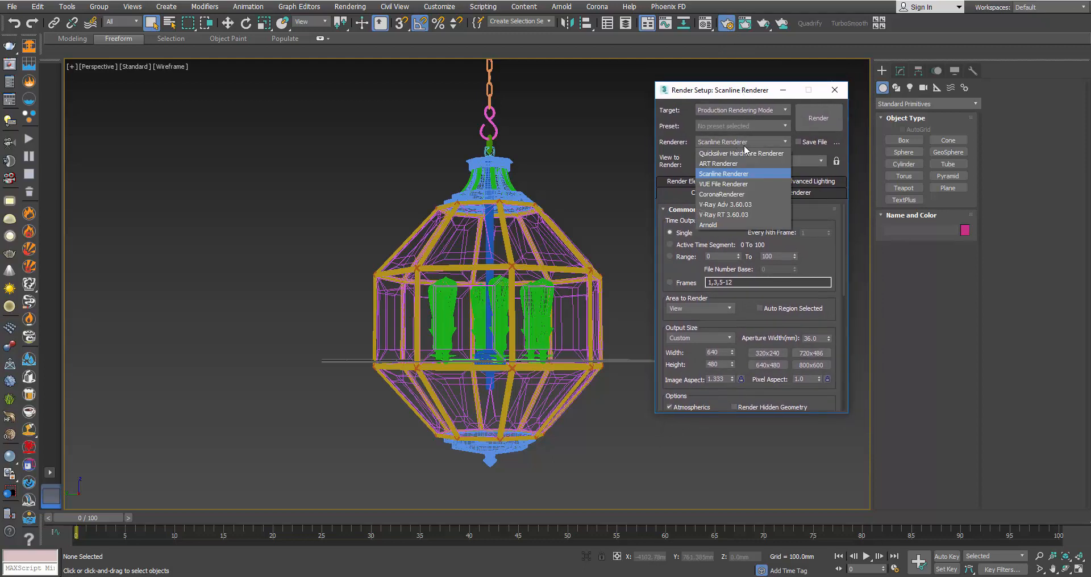
pyautogui.click(723, 194)
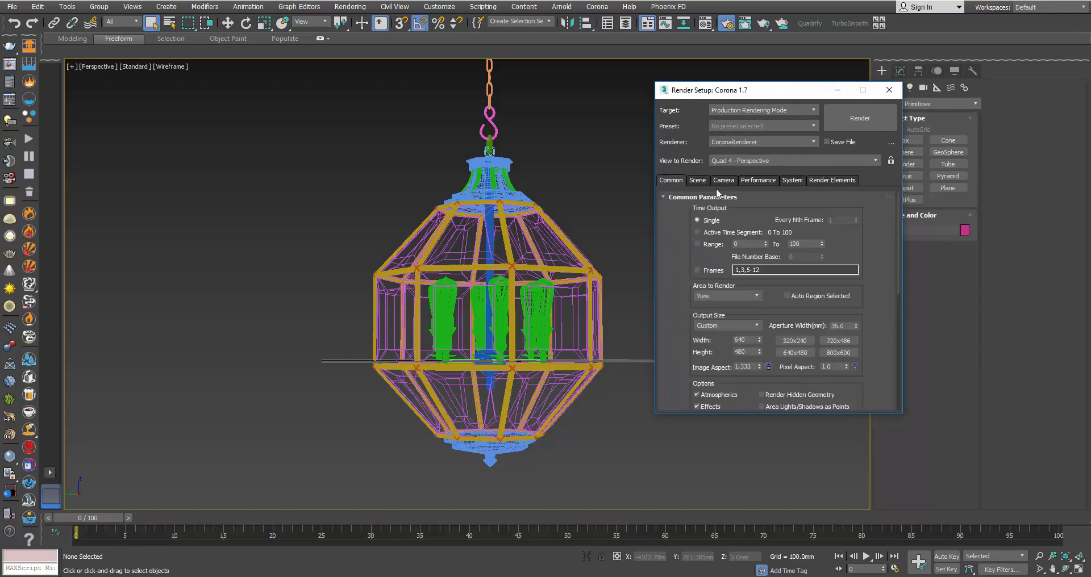
pyautogui.click(725, 181)
pyautogui.click(707, 181)
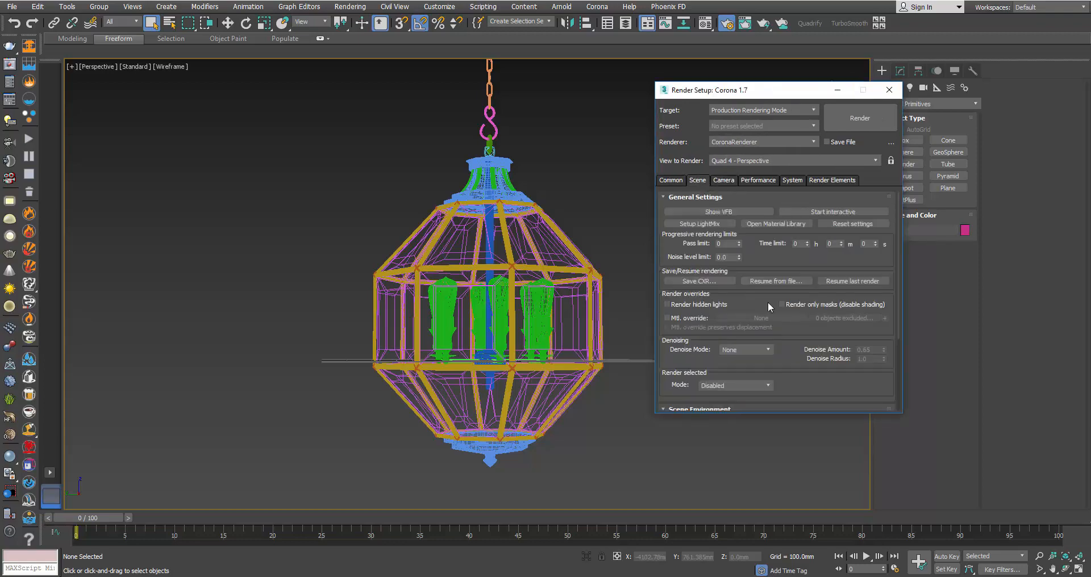
# - Switch to the four-viewport layout and turn the Left viewport into a Corona Interactive rendering view
pyautogui.click(1078, 571)
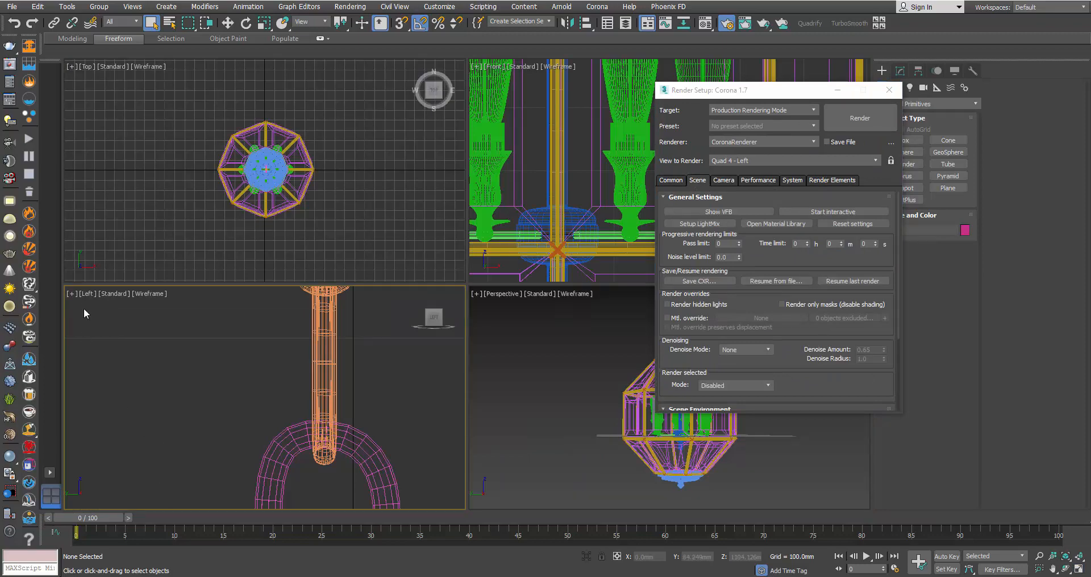
pyautogui.click(87, 293)
pyautogui.moveTo(145, 467)
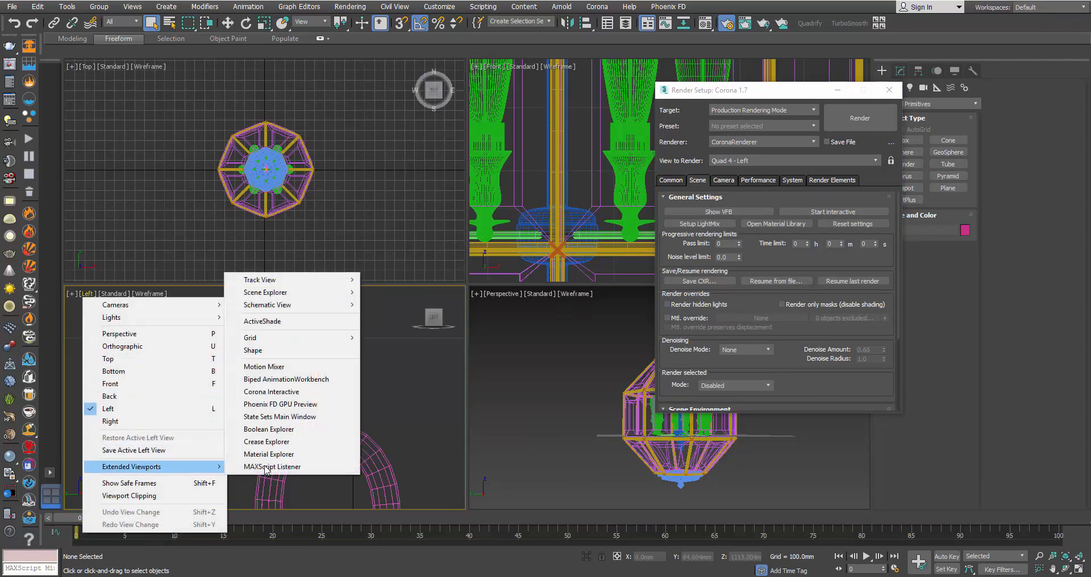
pyautogui.click(250, 393)
pyautogui.click(285, 394)
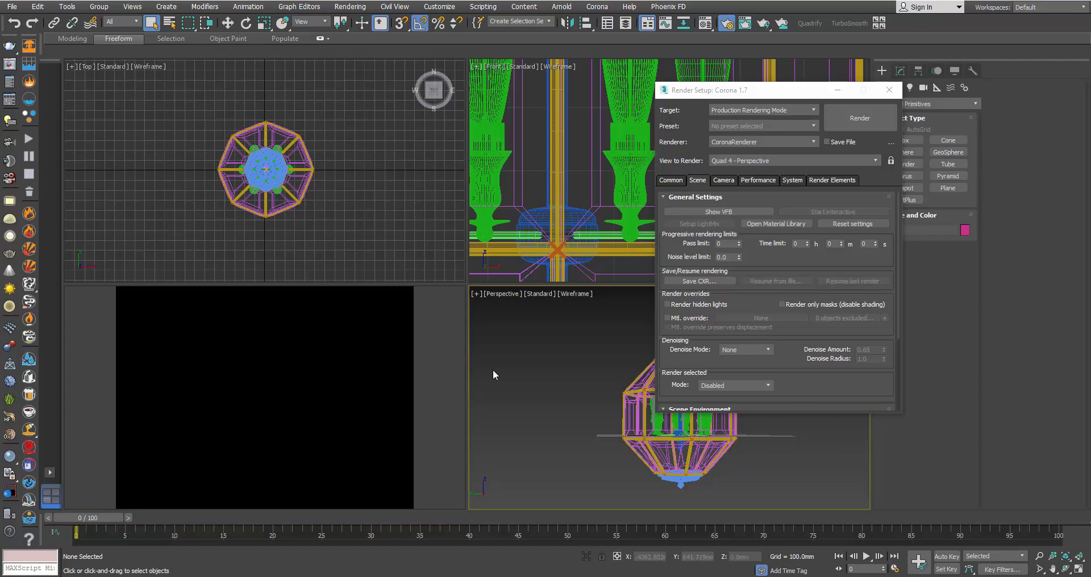
# - Set the render output size to the HDTV (video) preset at 1920 x 1080 and clear the perspective view of the settings dialog
pyautogui.click(675, 180)
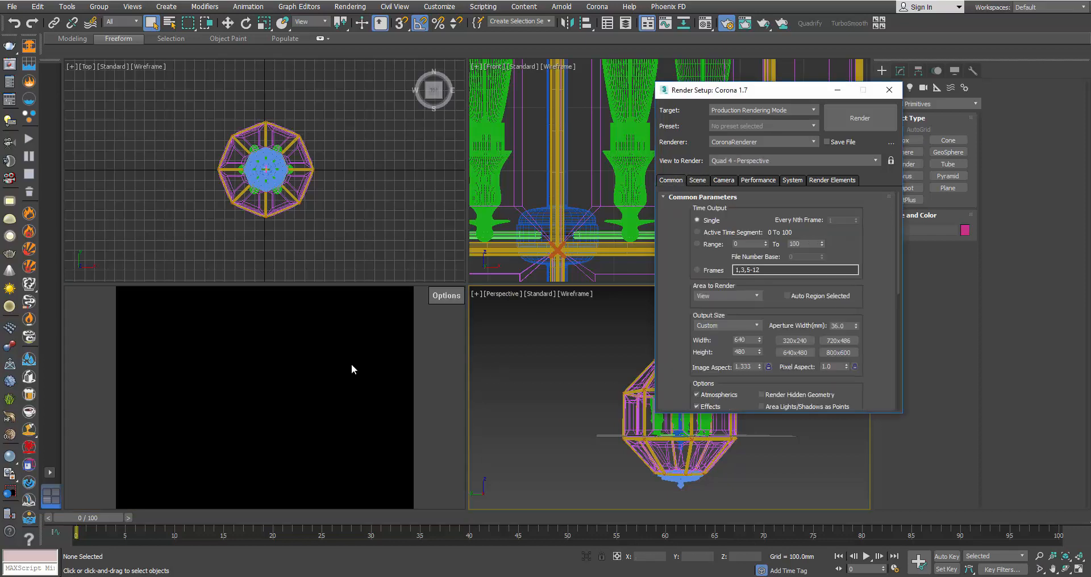
pyautogui.click(750, 326)
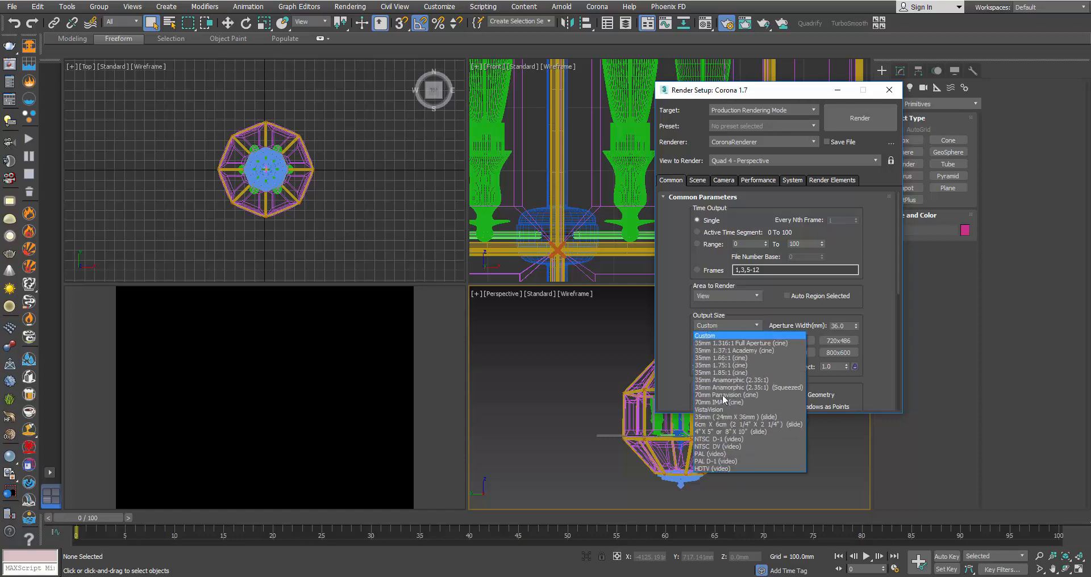
pyautogui.click(713, 468)
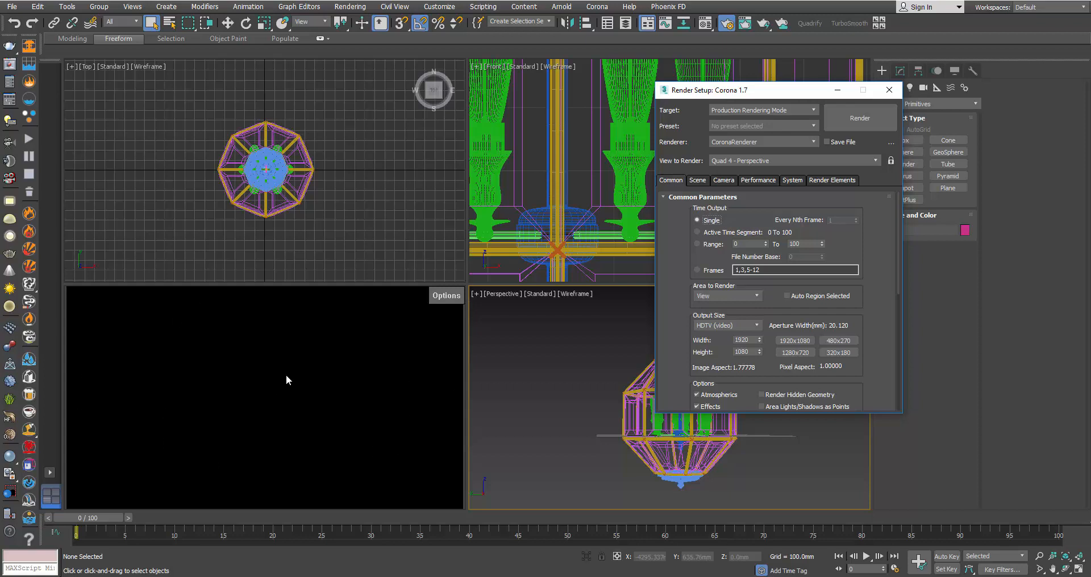
pyautogui.click(477, 355)
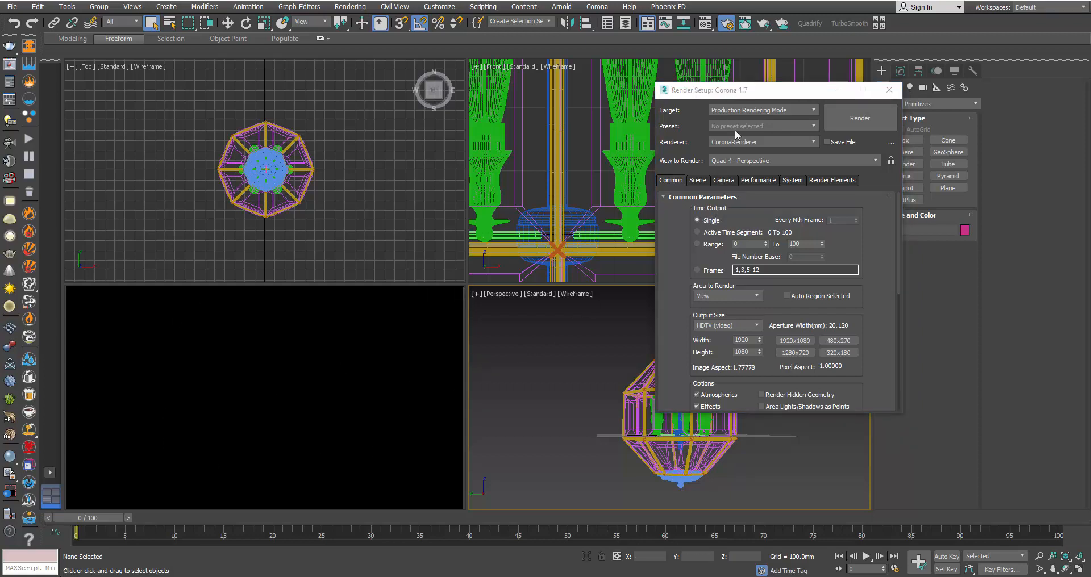
pyautogui.moveTo(746, 98); pyautogui.dragTo(858, 105)
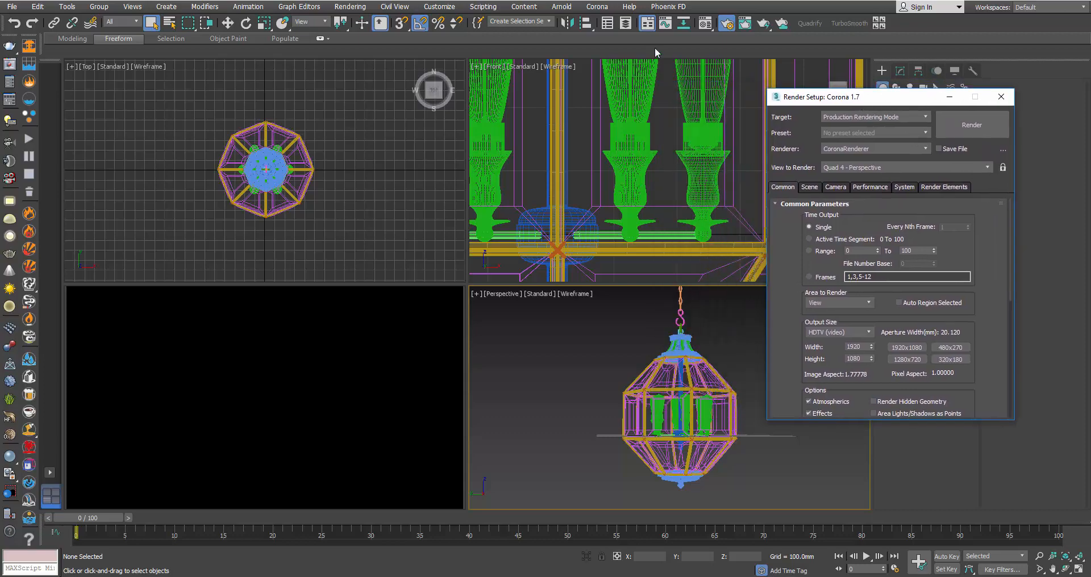
# - Create a CoronaBitmap map in the first slot of the Material Editor's last row
pyautogui.click(704, 28)
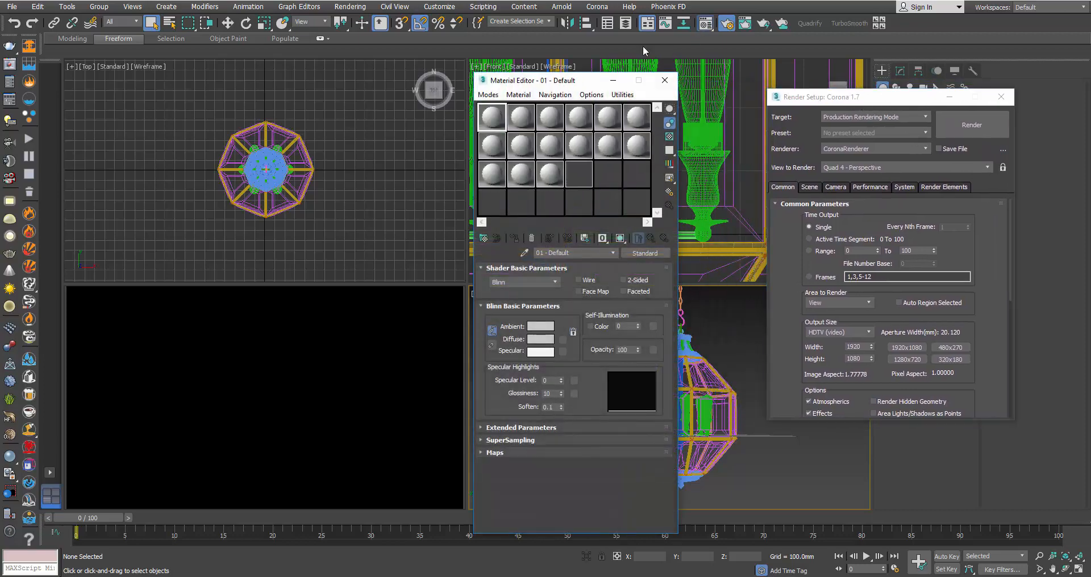
pyautogui.moveTo(559, 85); pyautogui.dragTo(555, 72)
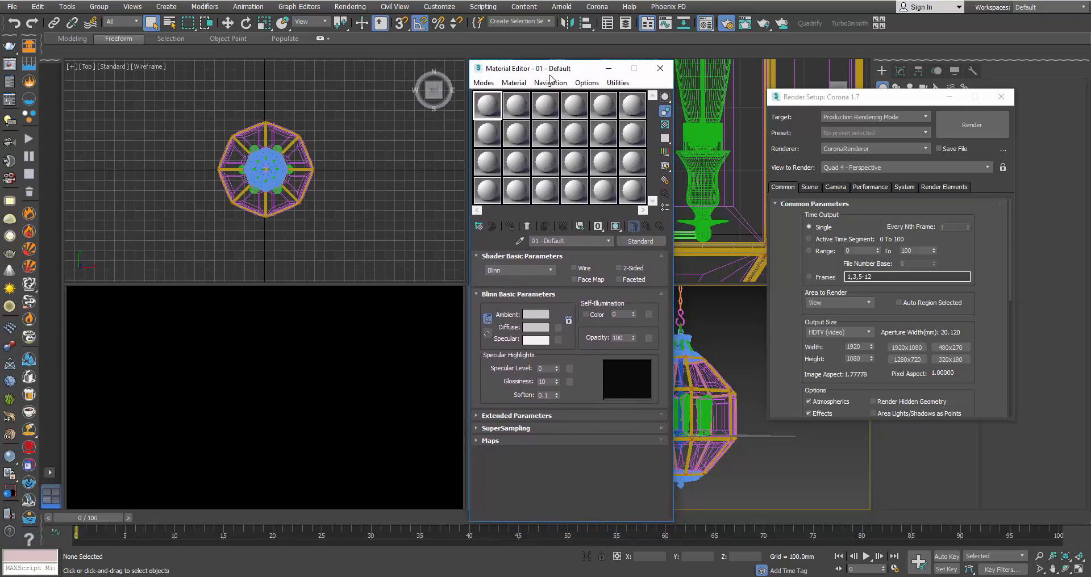
pyautogui.click(489, 198)
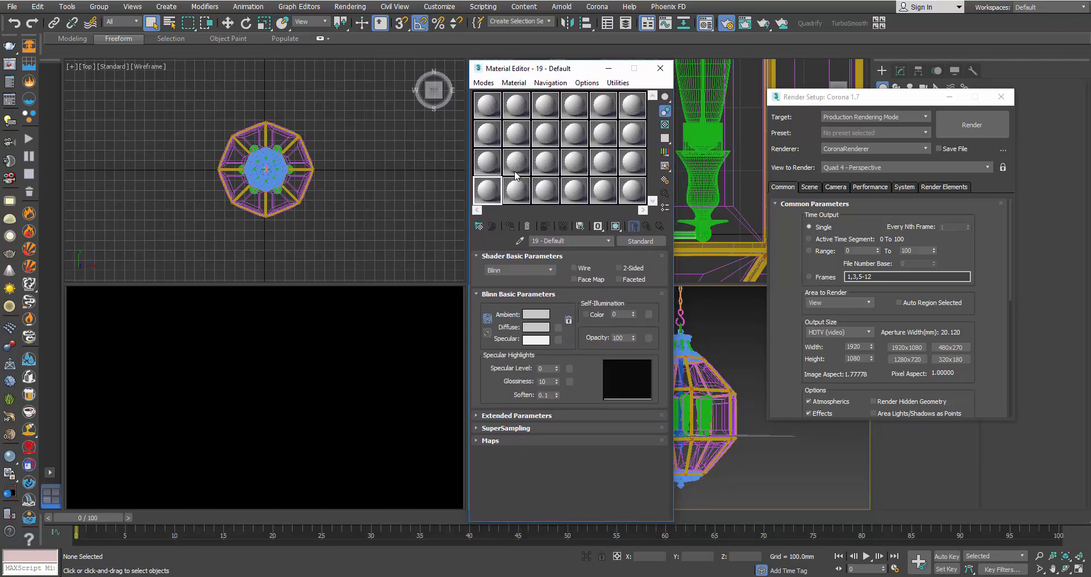
pyautogui.click(479, 227)
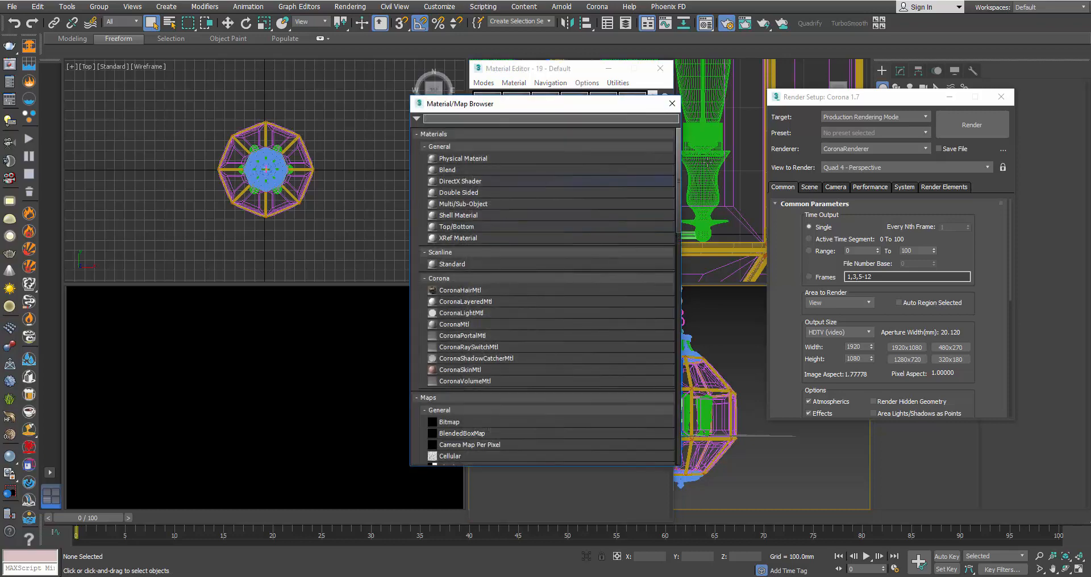
pyautogui.moveTo(678, 149); pyautogui.dragTo(676, 355)
pyautogui.click(453, 212)
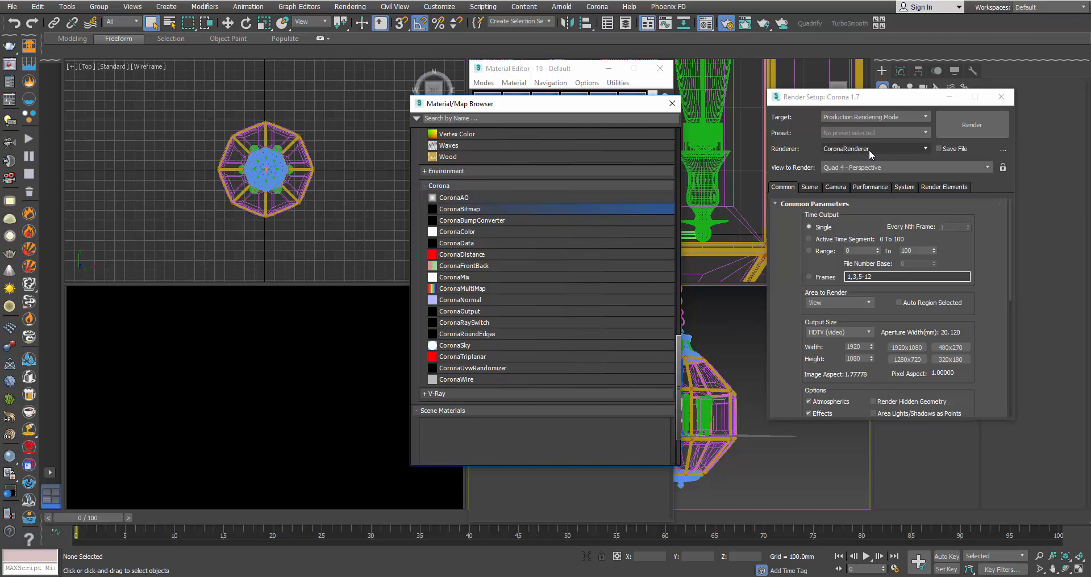
pyautogui.doubleClick(483, 209)
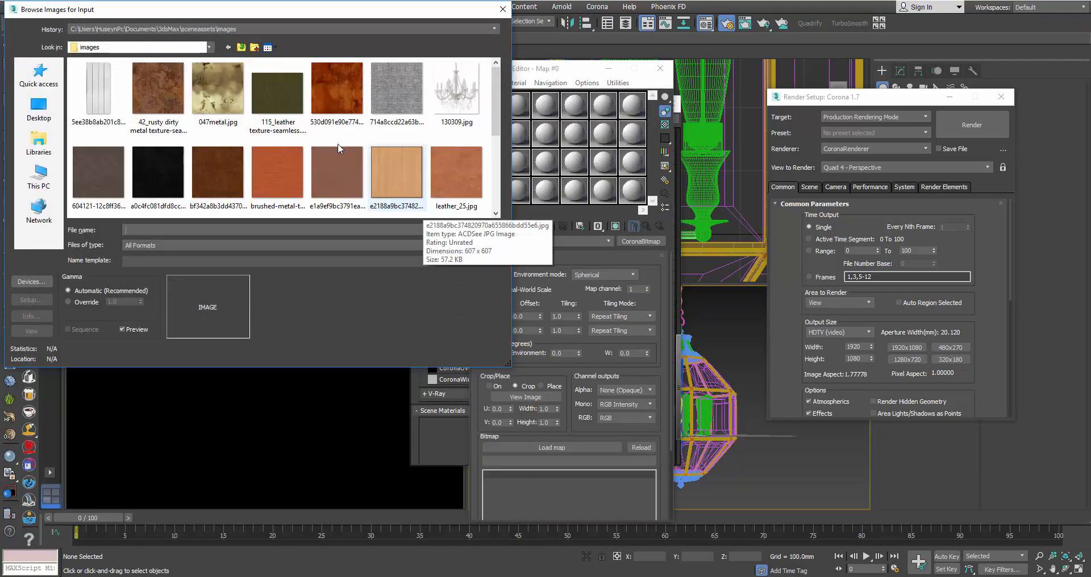
# - Load 15_beerse_living.hdr from the G:\HDRI folder into the Corona bitmap
pyautogui.click(209, 30)
pyautogui.click(103, 106)
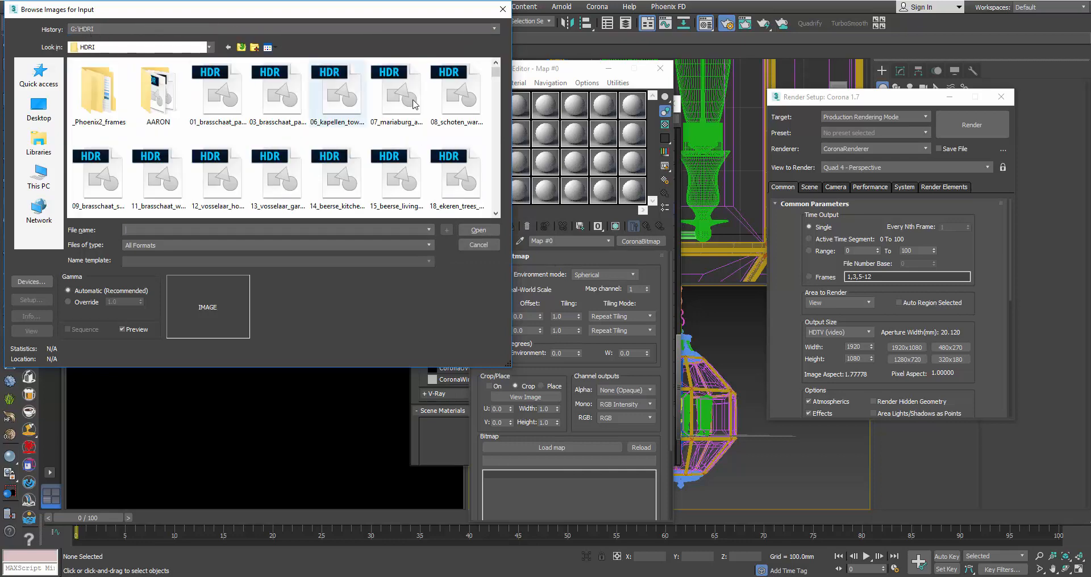
pyautogui.moveTo(496, 73)
pyautogui.mouseDown()
pyautogui.moveTo(498, 134)
pyautogui.moveTo(496, 77)
pyautogui.mouseUp()
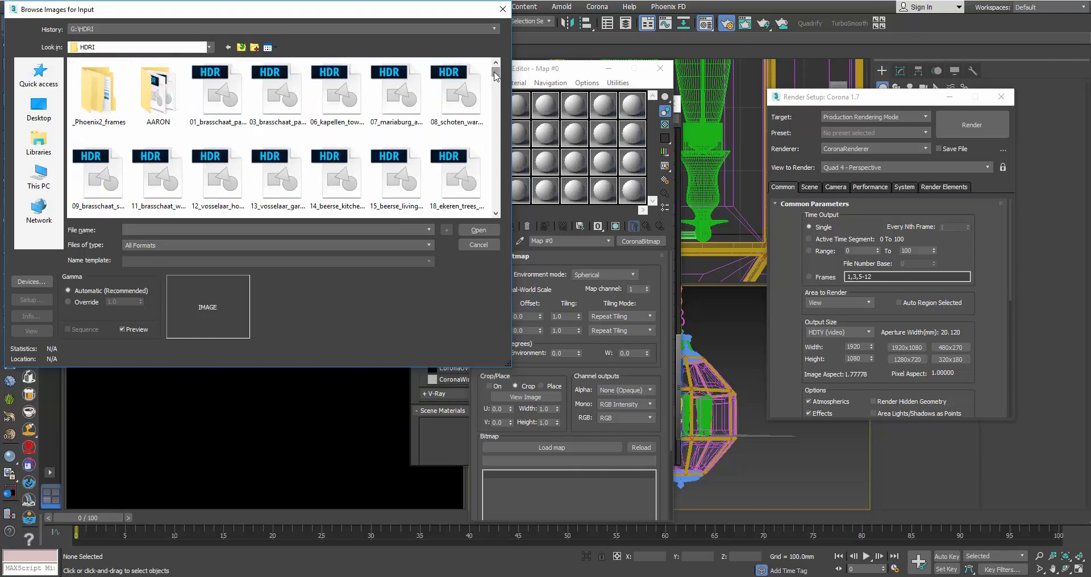
pyautogui.click(330, 171)
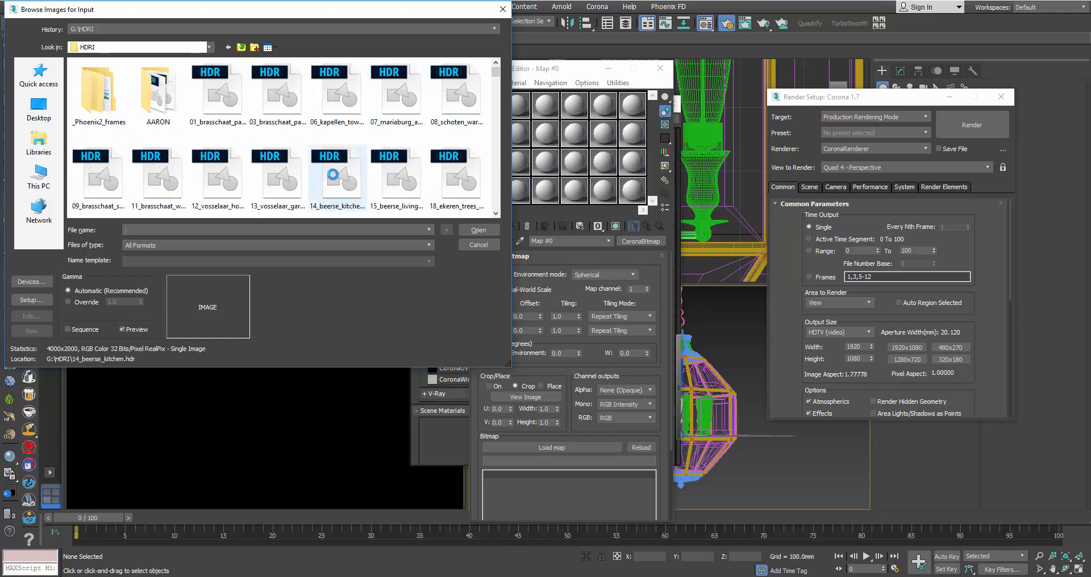
pyautogui.click(392, 183)
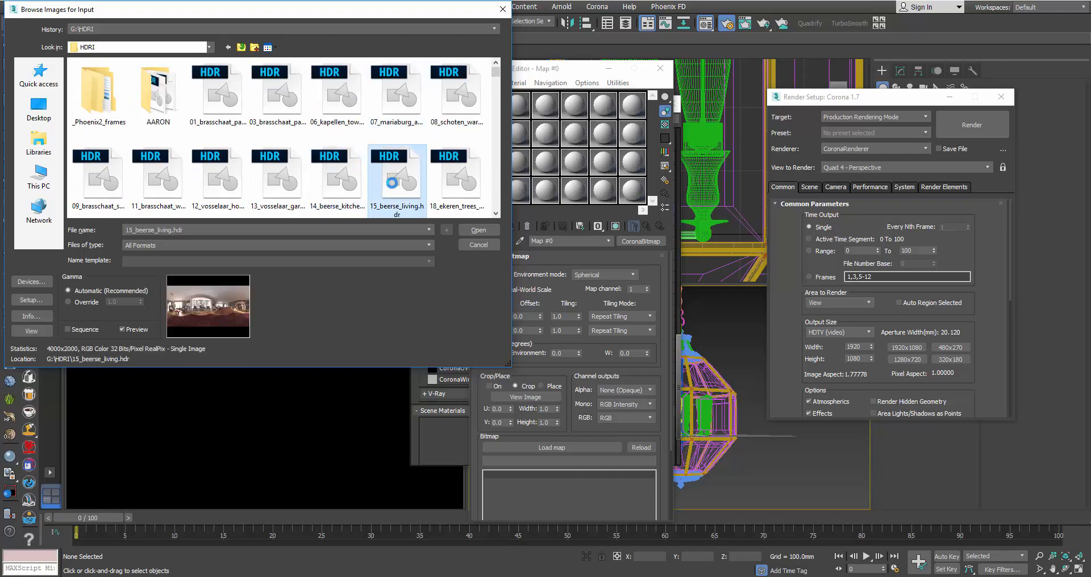
pyautogui.click(479, 230)
pyautogui.click(190, 248)
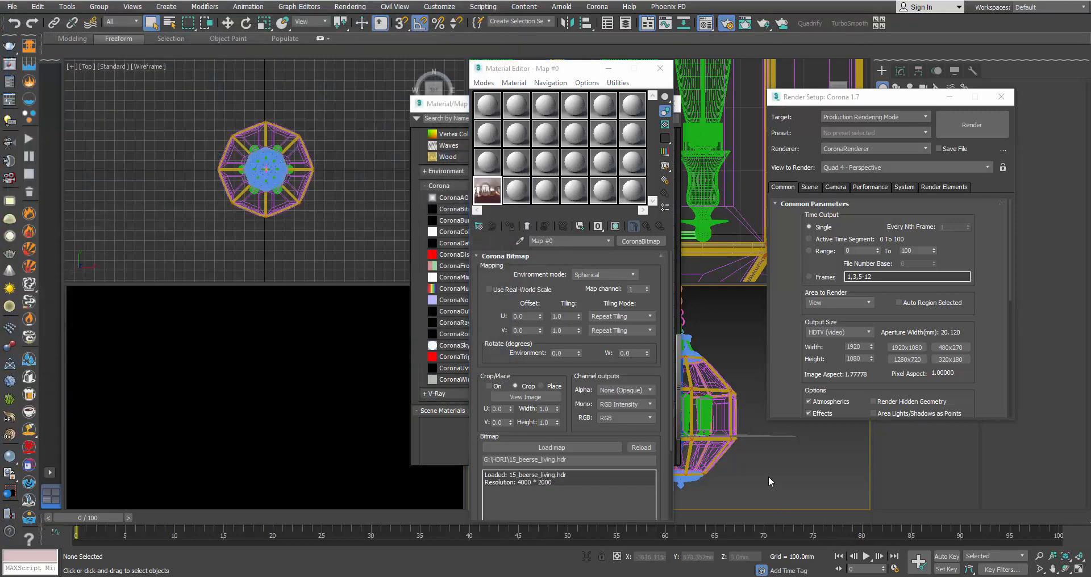
# - Assign the HDRI bitmap as an instance to the scene's environment map and minimize the environment settings
pyautogui.press('8')
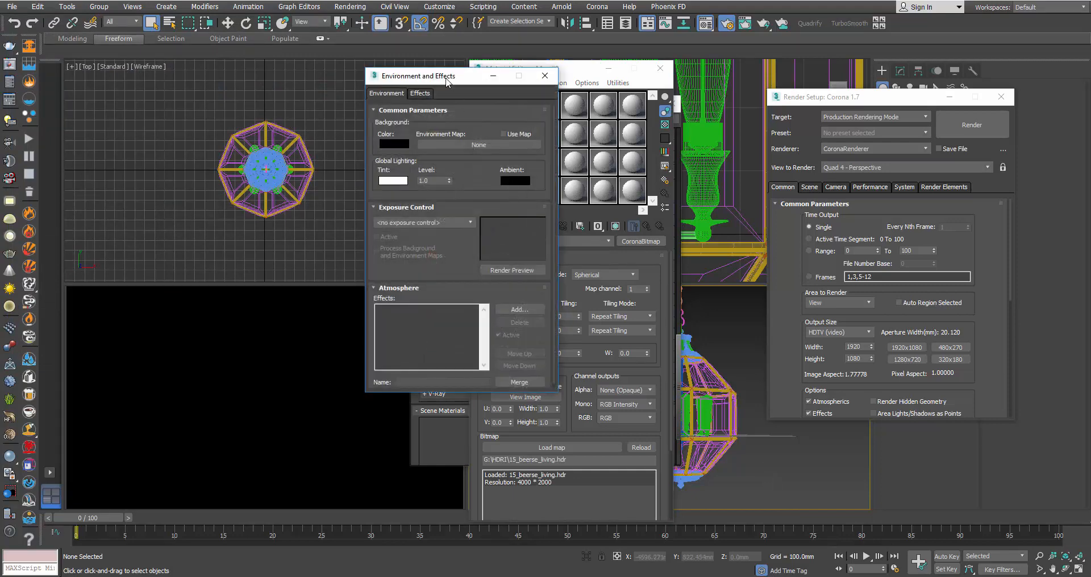
pyautogui.moveTo(447, 83); pyautogui.dragTo(750, 174)
pyautogui.moveTo(492, 196); pyautogui.dragTo(753, 235)
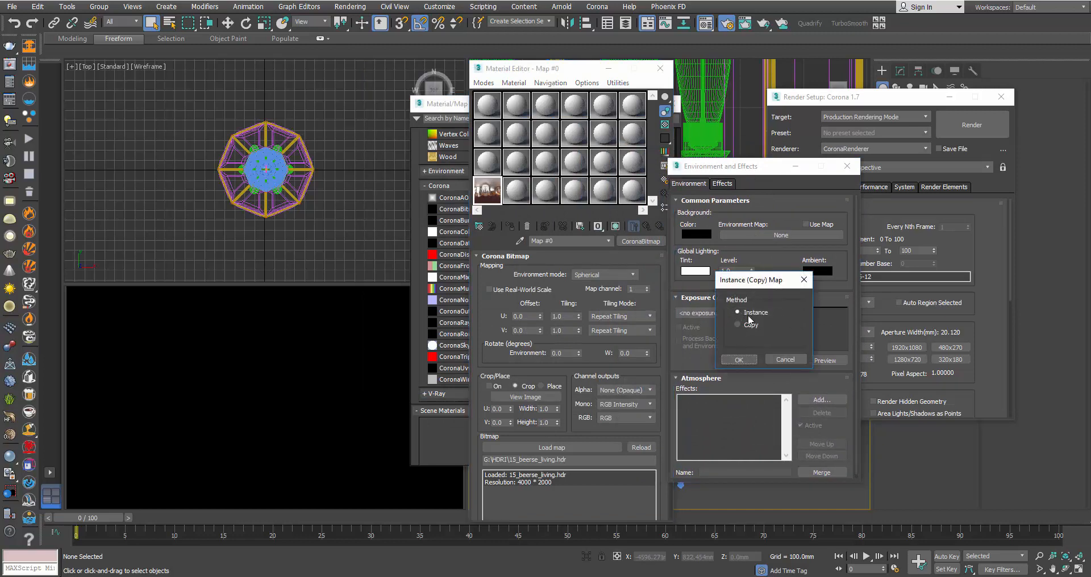
pyautogui.click(739, 359)
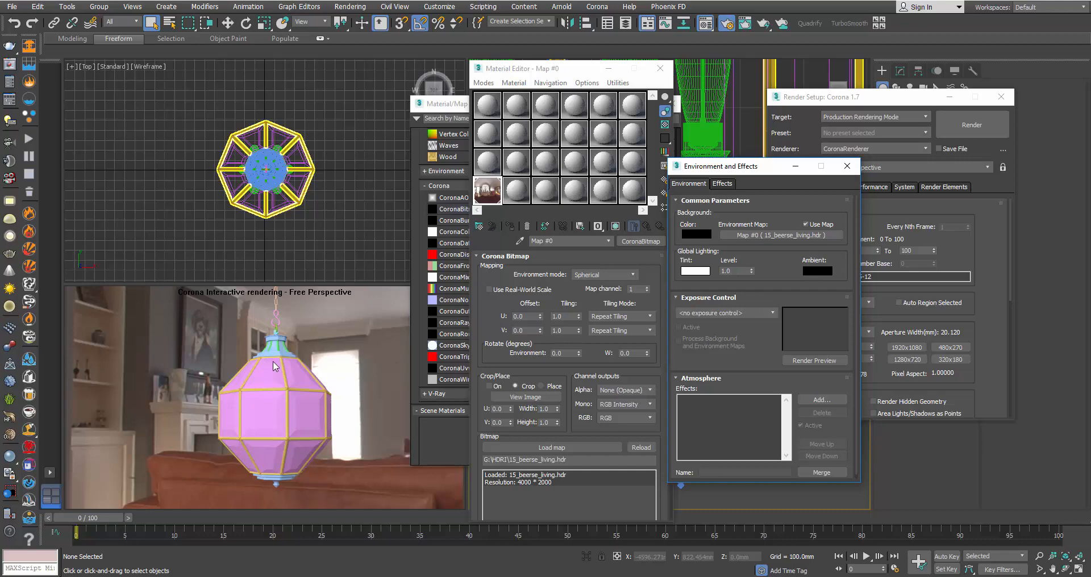
pyautogui.click(795, 166)
# - Switch to the last sample slot, shade and frame the lantern in the perspective view, and close the material browser and render setup windows
pyautogui.click(640, 199)
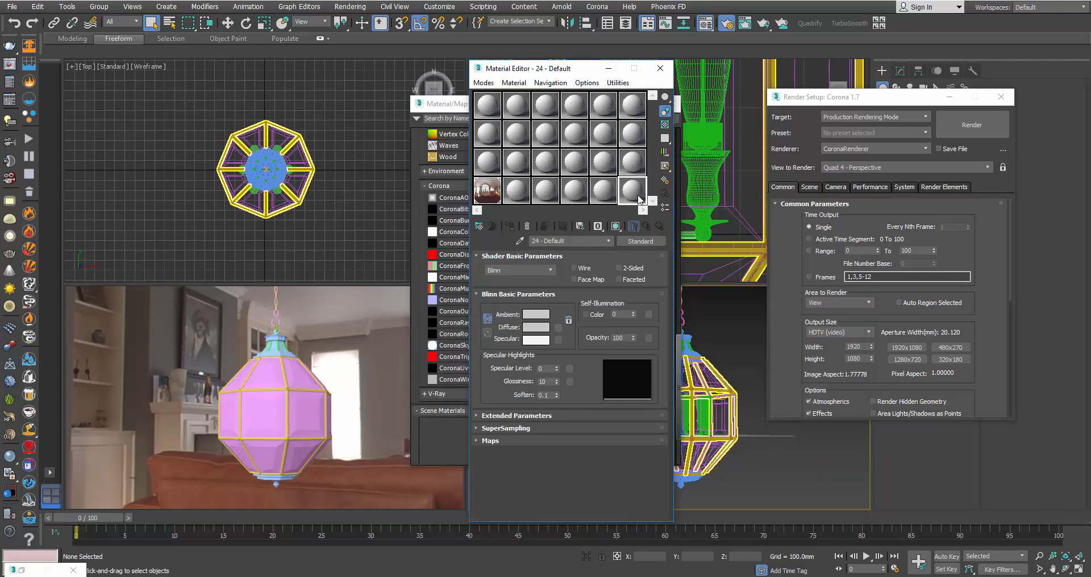
pyautogui.moveTo(586, 68); pyautogui.dragTo(540, 67)
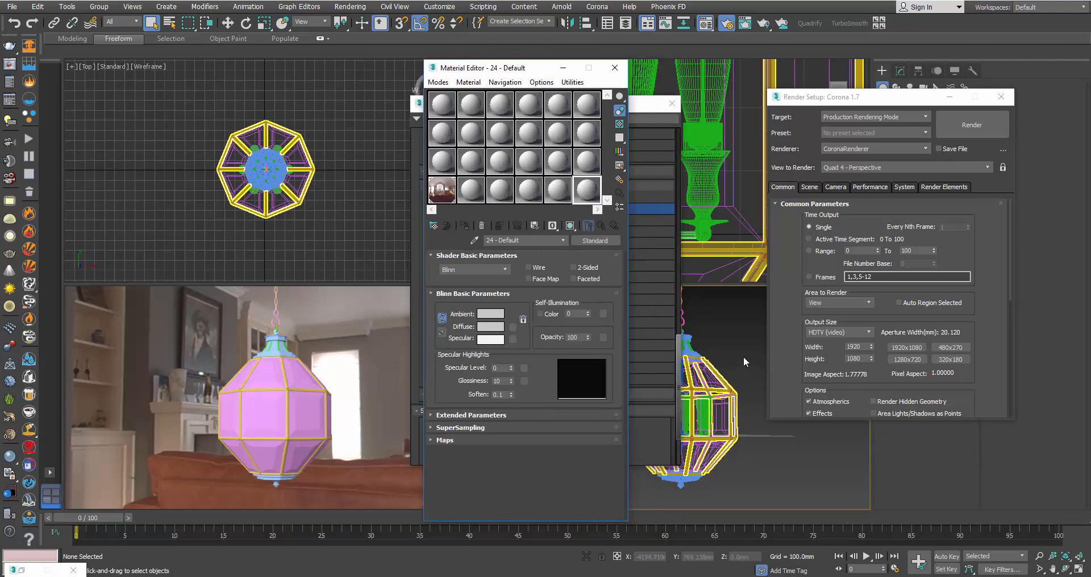
pyautogui.moveTo(739, 356)
pyautogui.mouseDown(button='middle')
pyautogui.moveTo(760, 360)
pyautogui.moveTo(751, 334)
pyautogui.mouseUp(button='middle')
pyautogui.press('F3')
pyautogui.scroll(3, 732, 364)
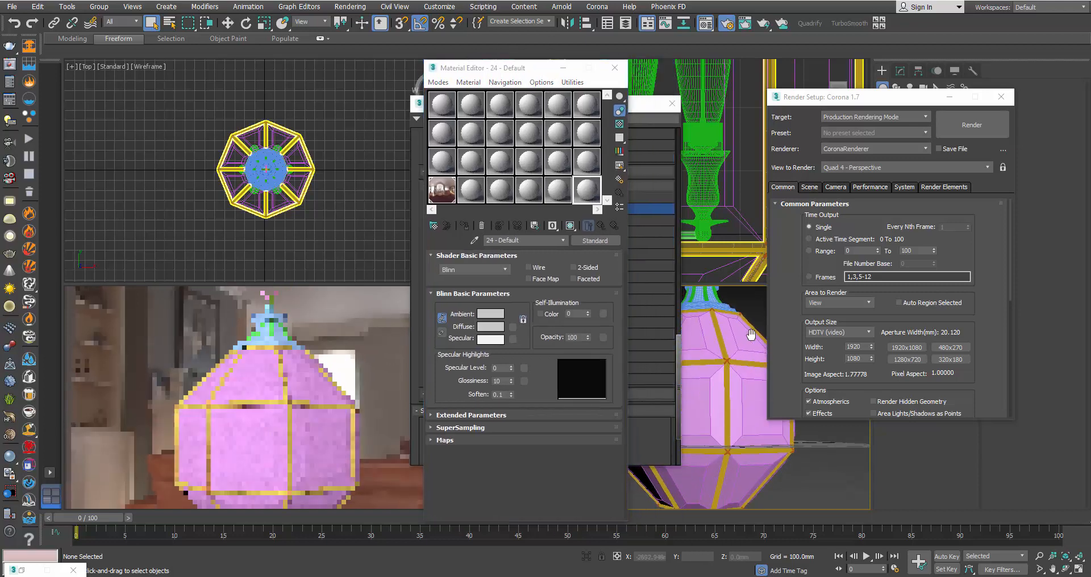
pyautogui.click(1040, 556)
pyautogui.moveTo(719, 370); pyautogui.dragTo(721, 409)
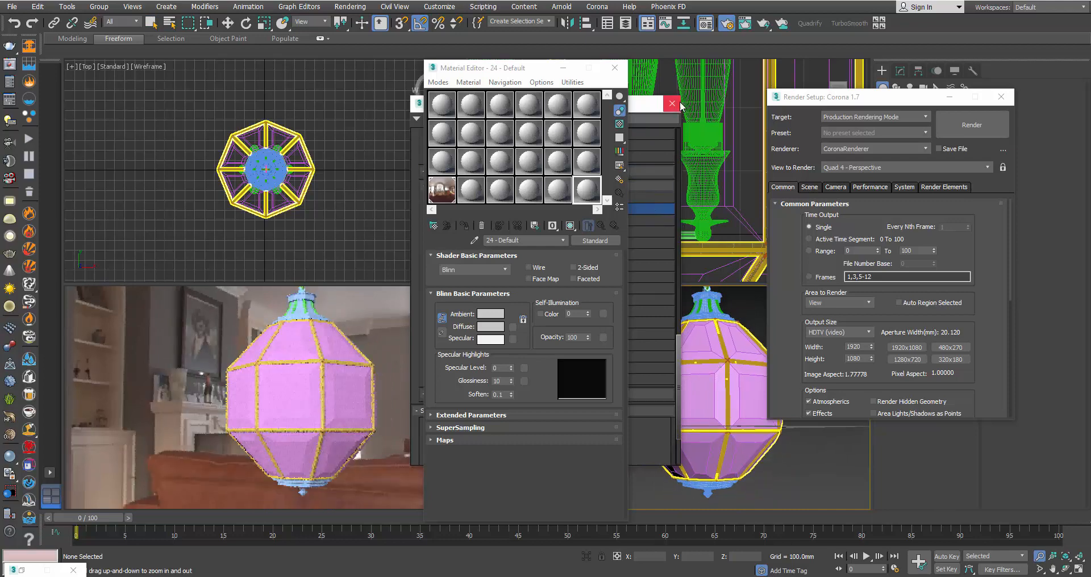
pyautogui.click(671, 102)
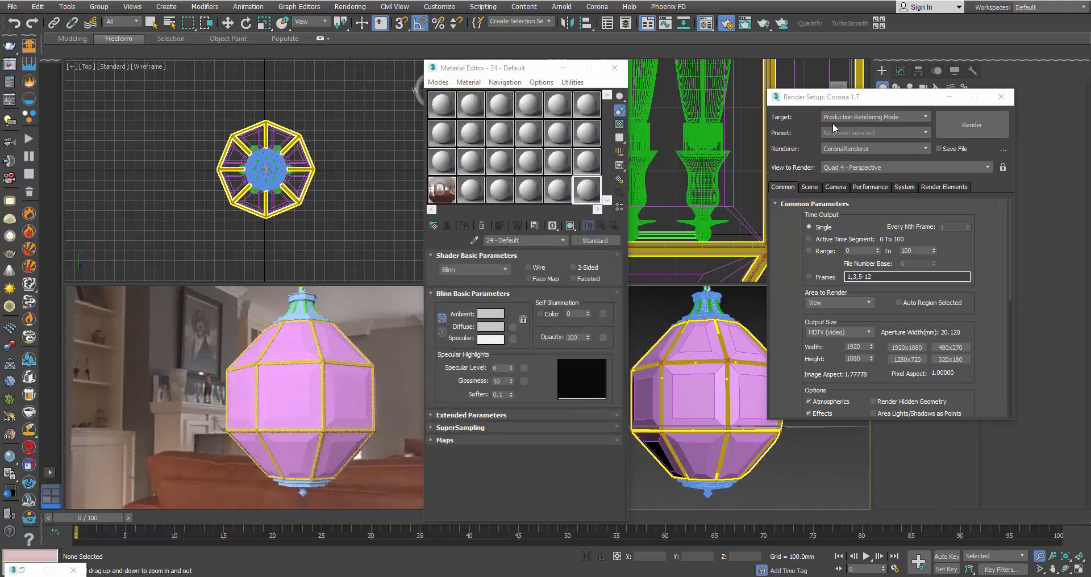
pyautogui.click(1002, 98)
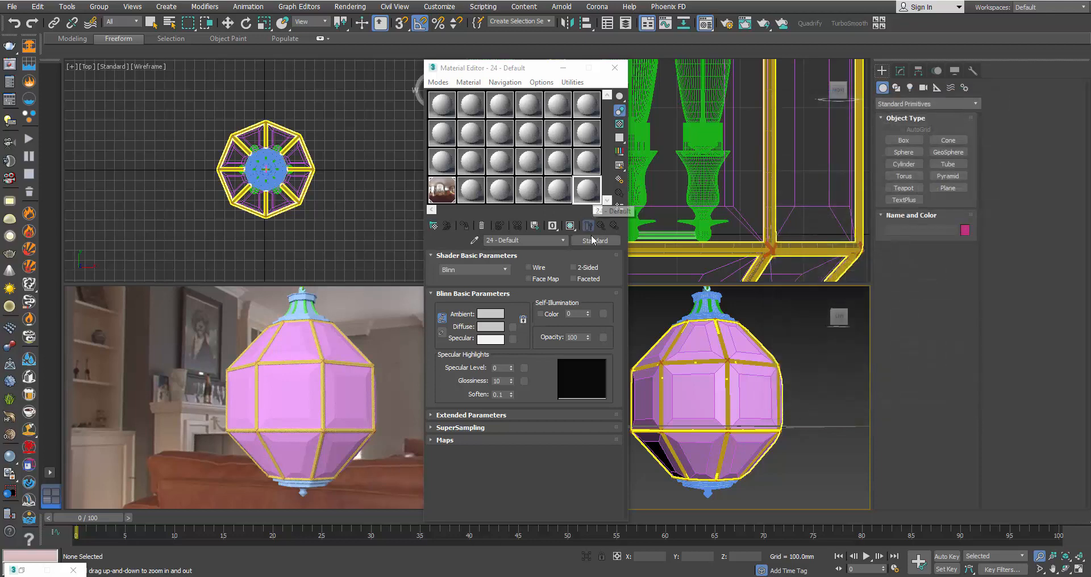
# - Change the material 24 - Default to CoronaMtl and apply it to the lantern's glass panels
pyautogui.click(595, 240)
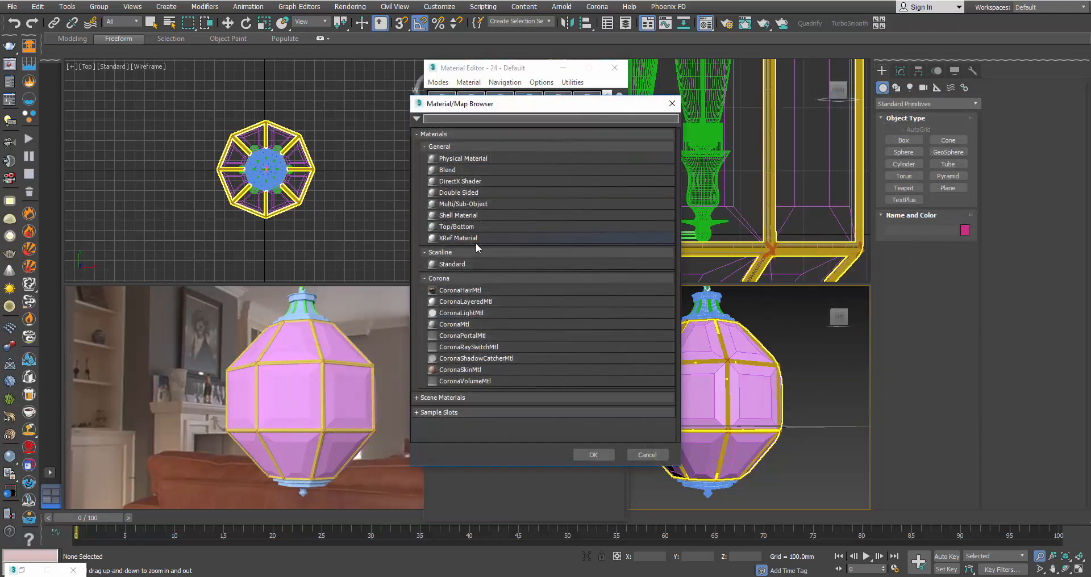
pyautogui.doubleClick(459, 325)
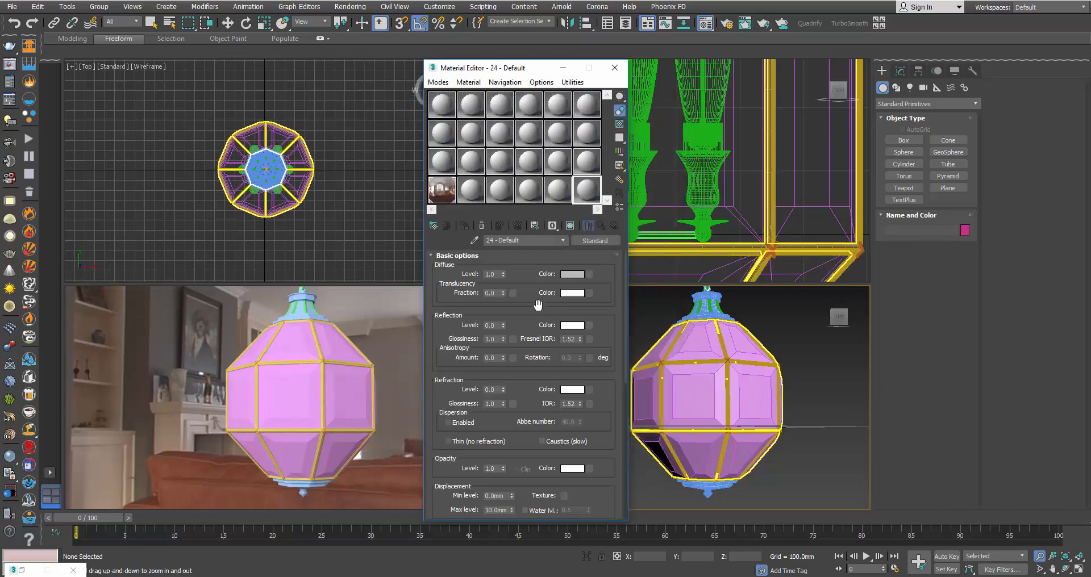
pyautogui.moveTo(590, 189); pyautogui.dragTo(698, 388)
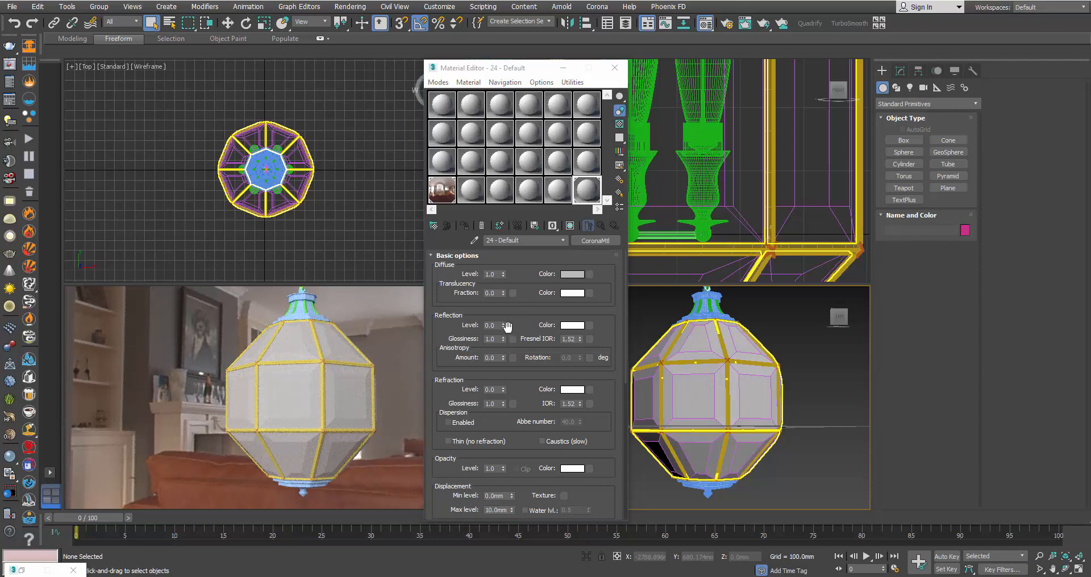
# - Set the glass material's reflection and refraction levels to 1.0 and its refraction IOR to 1.6
pyautogui.moveTo(504, 325); pyautogui.dragTo(506, 256)
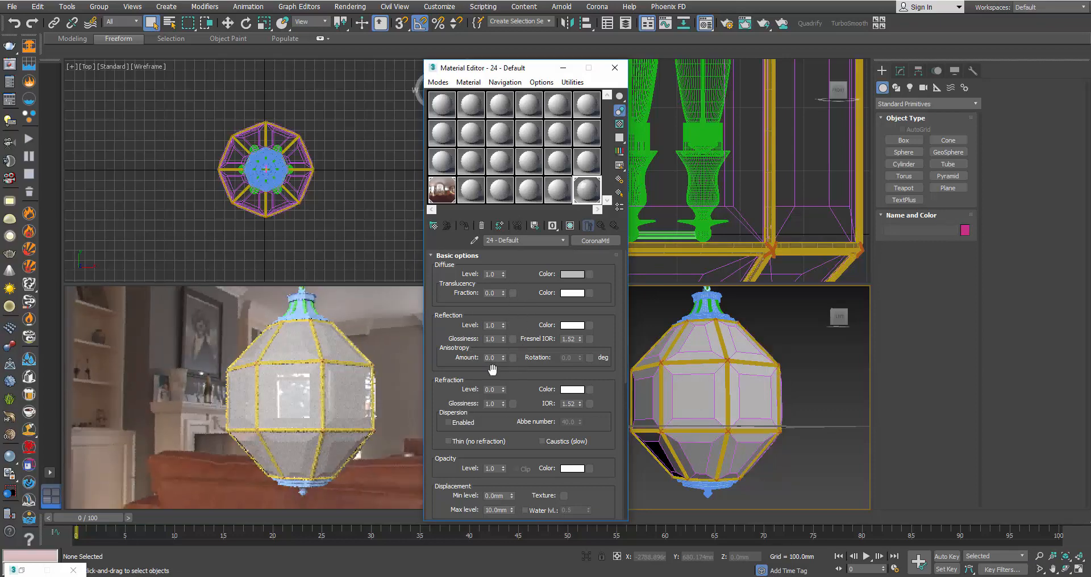
pyautogui.moveTo(503, 392); pyautogui.dragTo(505, 282)
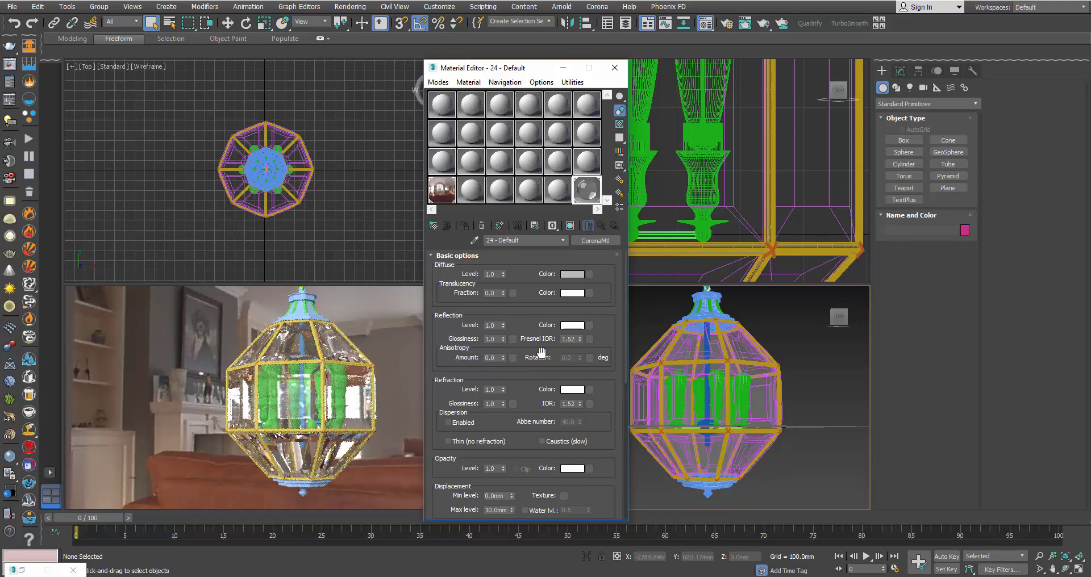
pyautogui.scroll(-1, 511, 394)
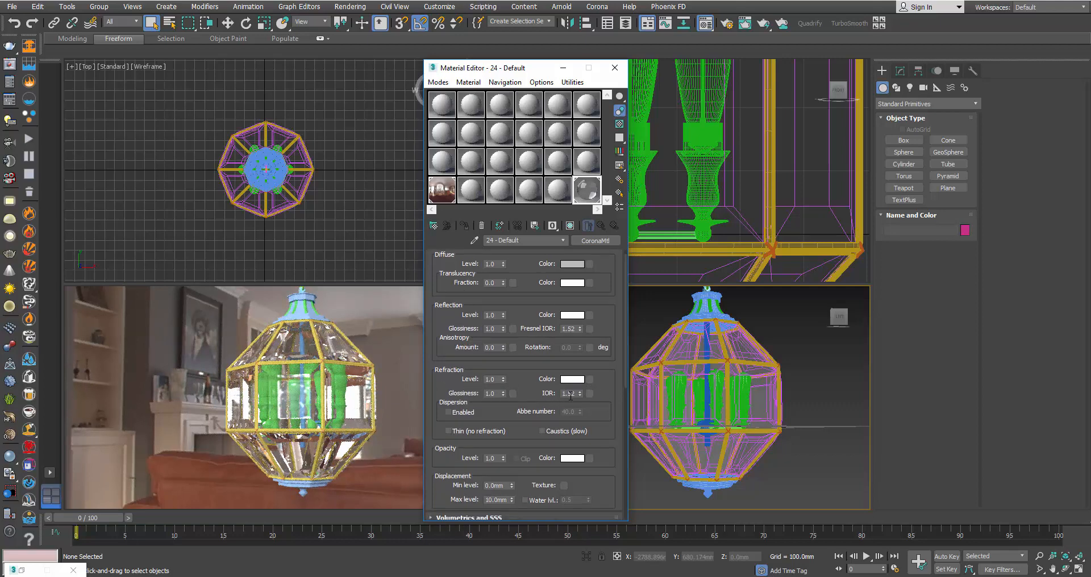
pyautogui.doubleClick(569, 394)
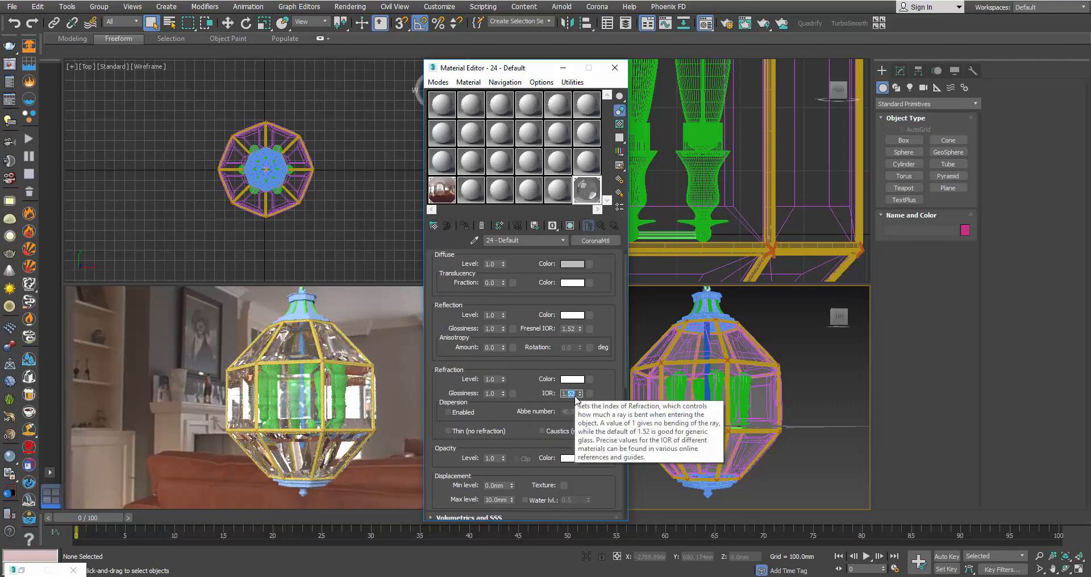
pyautogui.write('6')
pyautogui.press('Return')
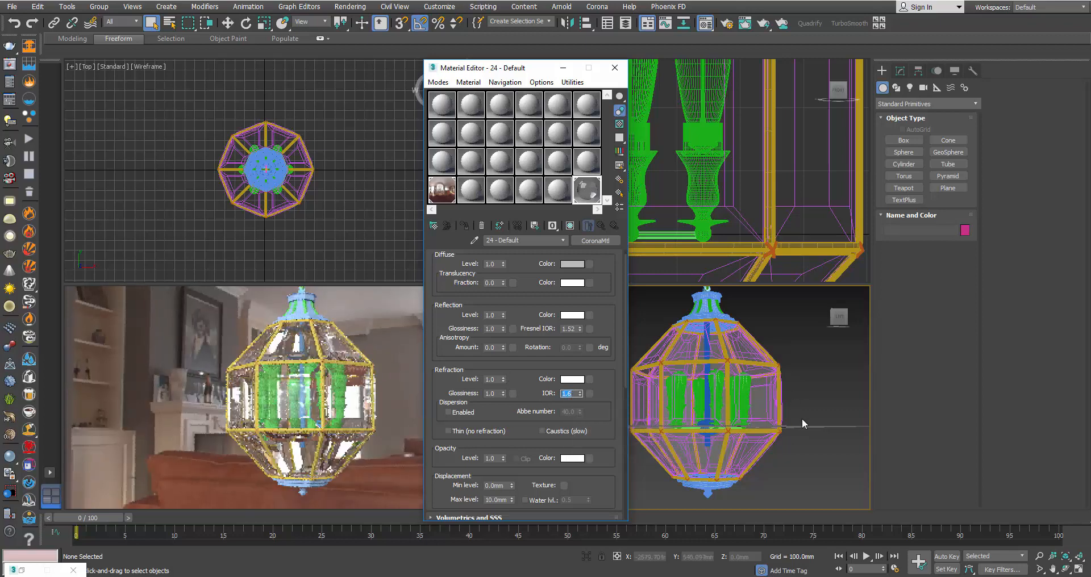
# - Examine the rendered glass from a closer angle and compare it with the Lantern Owen L reference photo
pyautogui.click(1065, 569)
pyautogui.moveTo(677, 406); pyautogui.dragTo(698, 415)
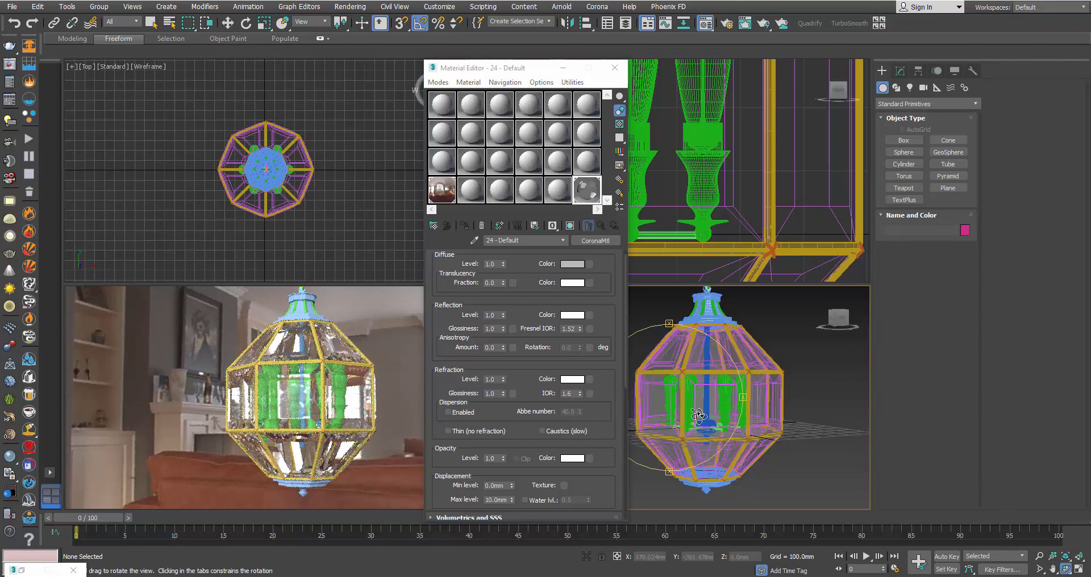
pyautogui.scroll(3, 698, 416)
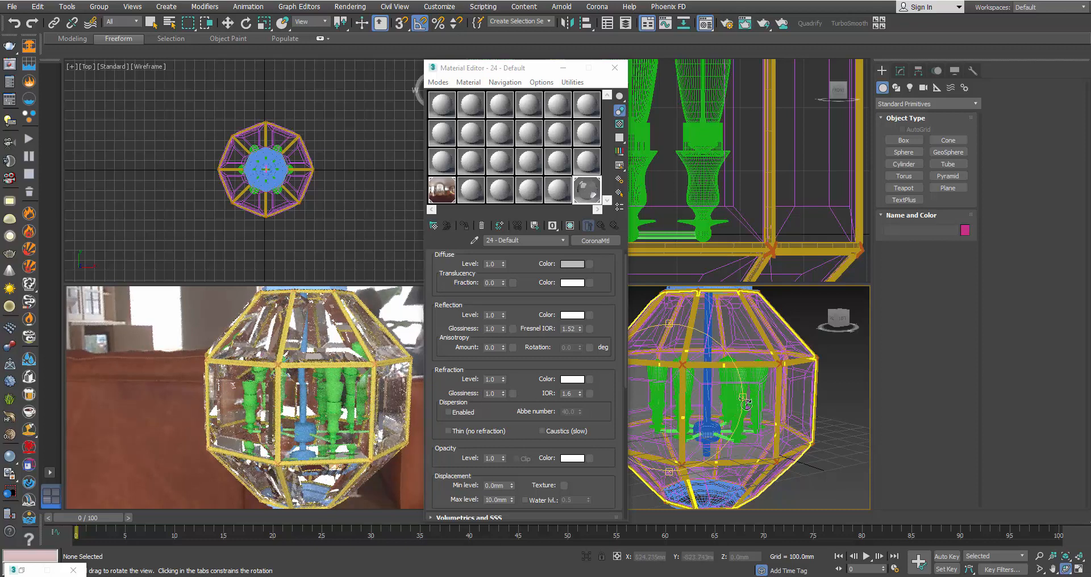
pyautogui.moveTo(705, 405); pyautogui.dragTo(712, 389)
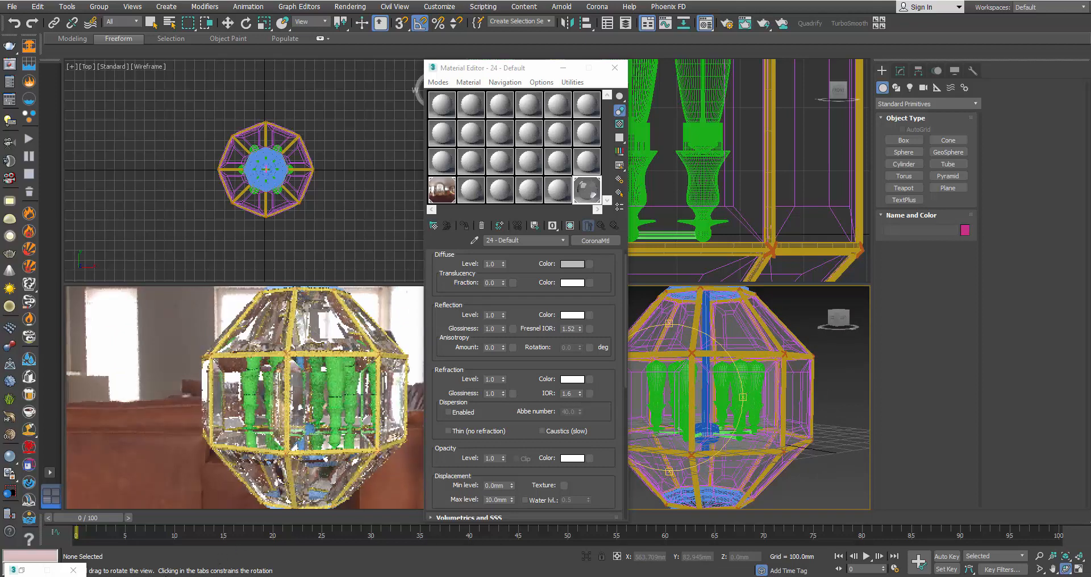
pyautogui.moveTo(113, 576)
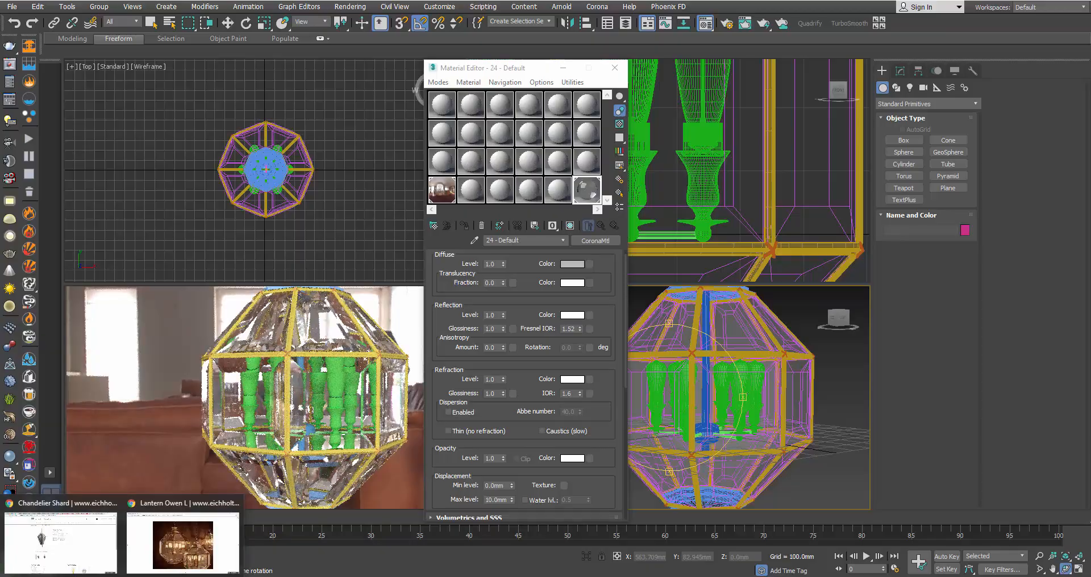
pyautogui.click(183, 542)
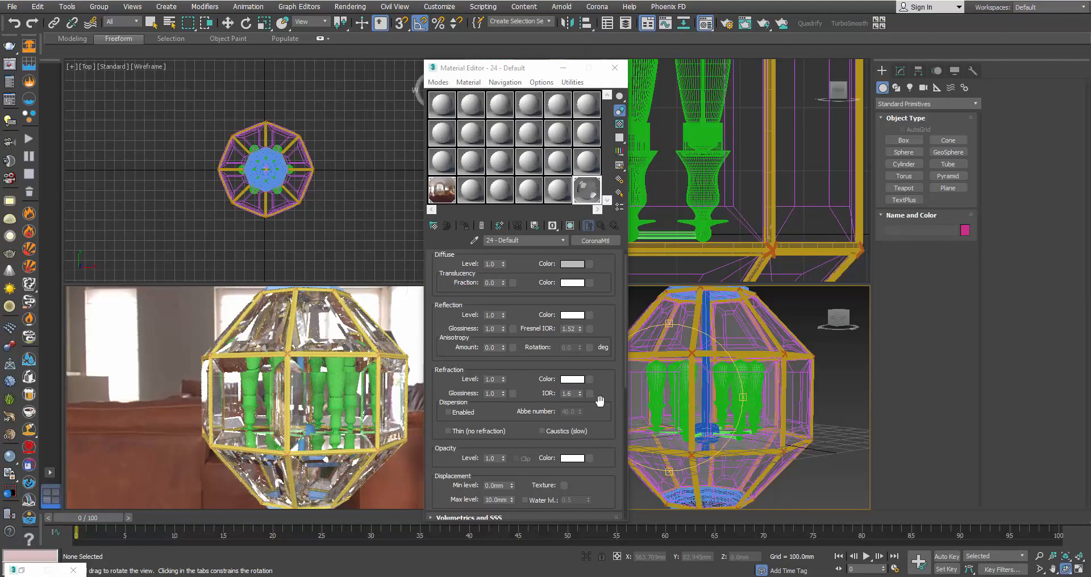
# - Set the glass material's refraction IOR to 1.33
pyautogui.moveTo(580, 394)
pyautogui.mouseDown()
pyautogui.moveTo(580, 405)
pyautogui.moveTo(578, 396)
pyautogui.mouseUp()
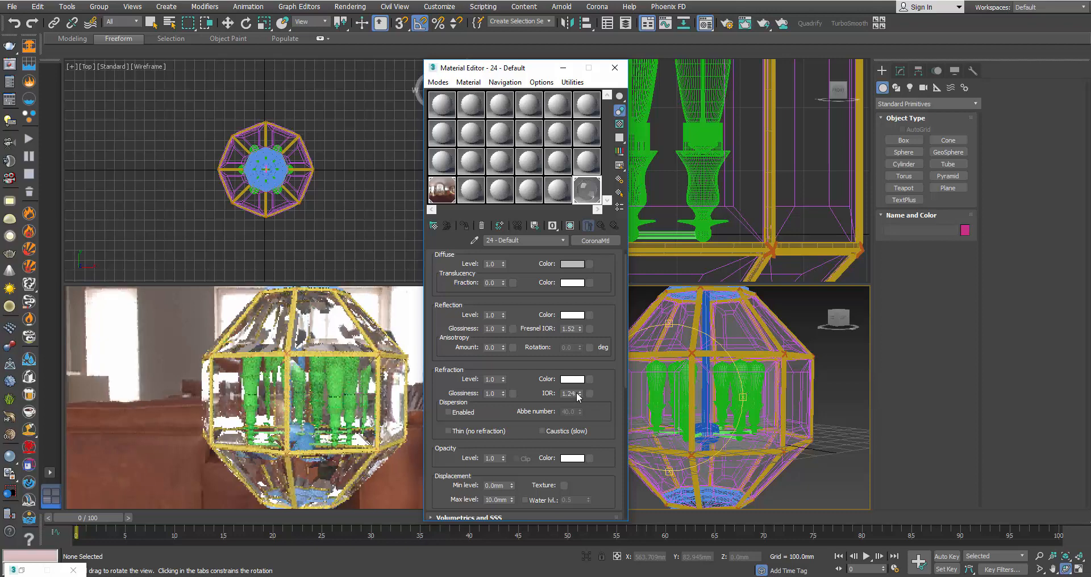
pyautogui.click(576, 396)
pyautogui.moveTo(575, 396); pyautogui.dragTo(567, 397)
pyautogui.write('.33')
pyautogui.press('Return')
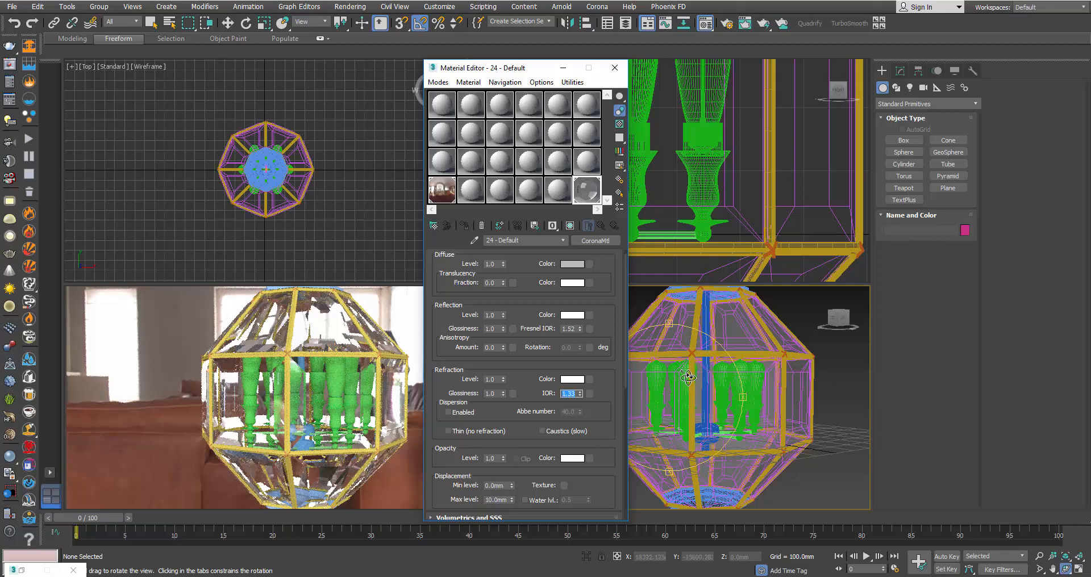
# - Examine the refracting glass panels and the lantern's top cap up close from a different angle
pyautogui.moveTo(688, 377); pyautogui.dragTo(692, 381)
pyautogui.moveTo(688, 375); pyautogui.dragTo(688, 374, button='middle')
pyautogui.moveTo(689, 375); pyautogui.dragTo(693, 383)
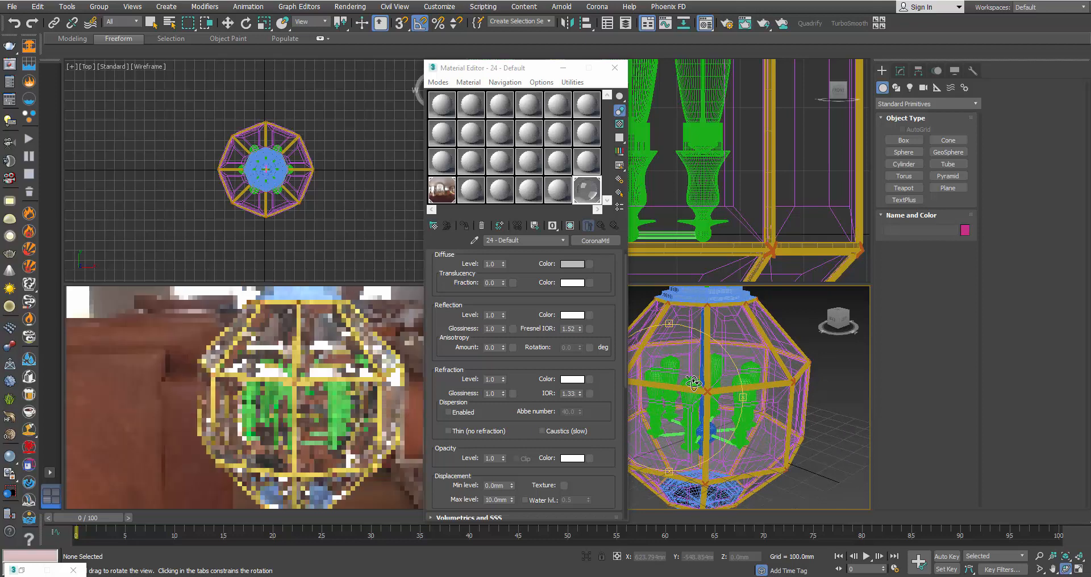
pyautogui.moveTo(697, 373); pyautogui.dragTo(701, 417, button='middle')
pyautogui.scroll(3, 696, 329)
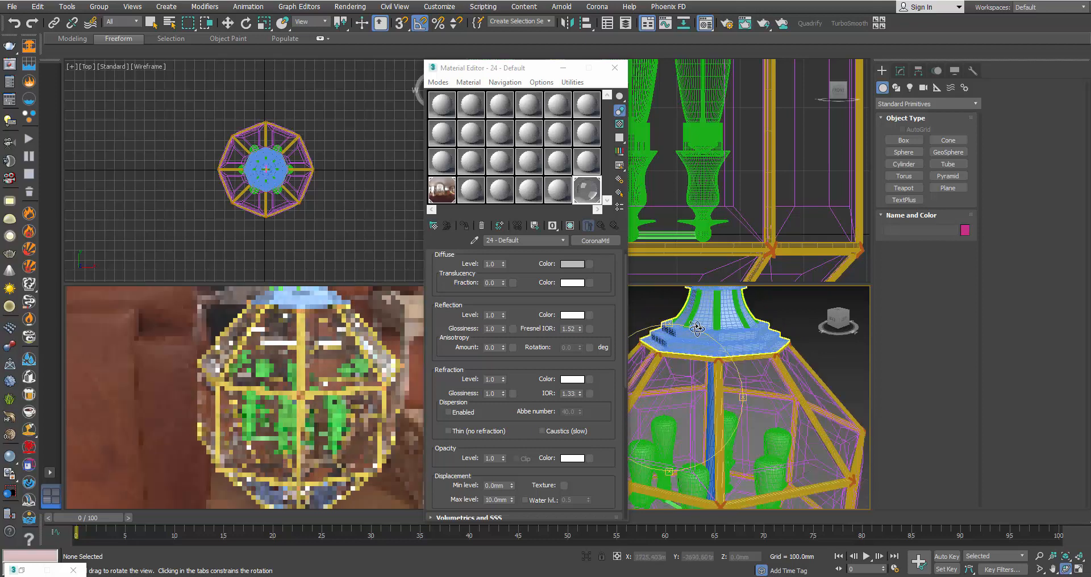
pyautogui.moveTo(697, 329); pyautogui.dragTo(702, 379, button='middle')
pyautogui.scroll(2, 708, 386)
pyautogui.moveTo(708, 386); pyautogui.dragTo(716, 374)
pyautogui.rightClick(796, 363)
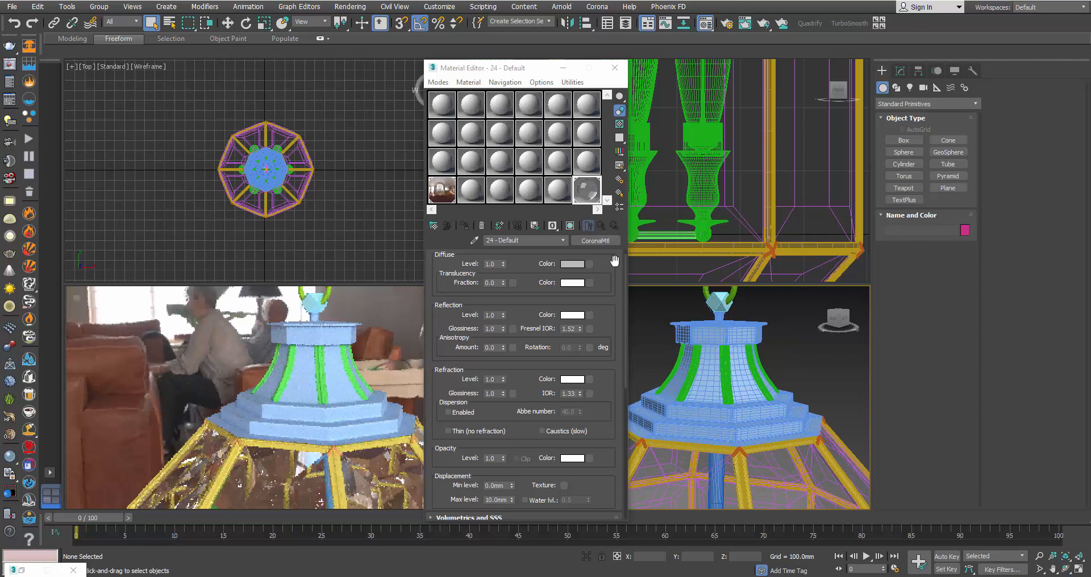
# - Change the unused material 23 - Default to CoronaMtl
pyautogui.click(562, 189)
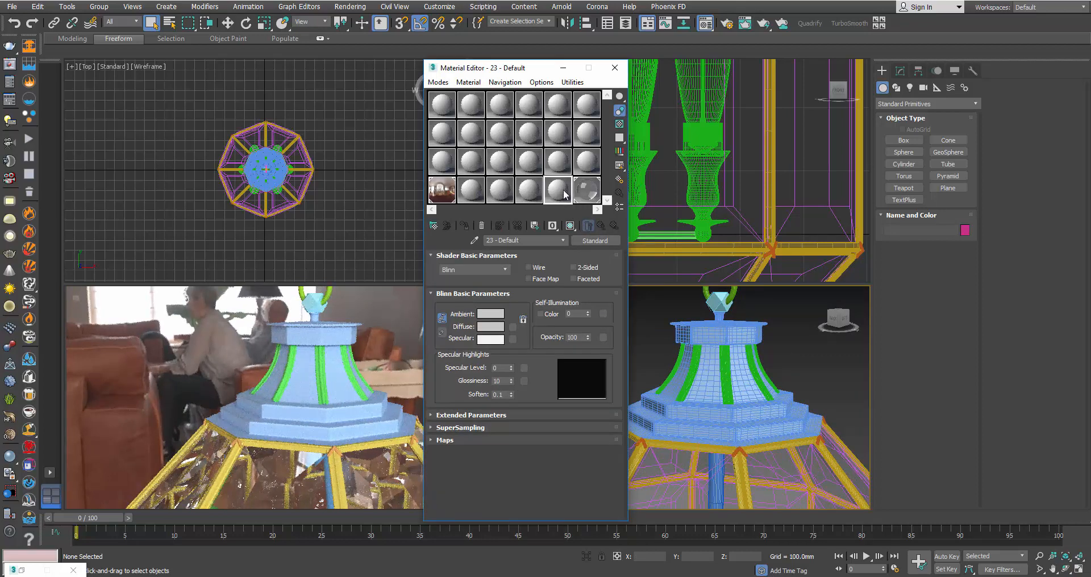
pyautogui.click(595, 241)
pyautogui.doubleClick(460, 325)
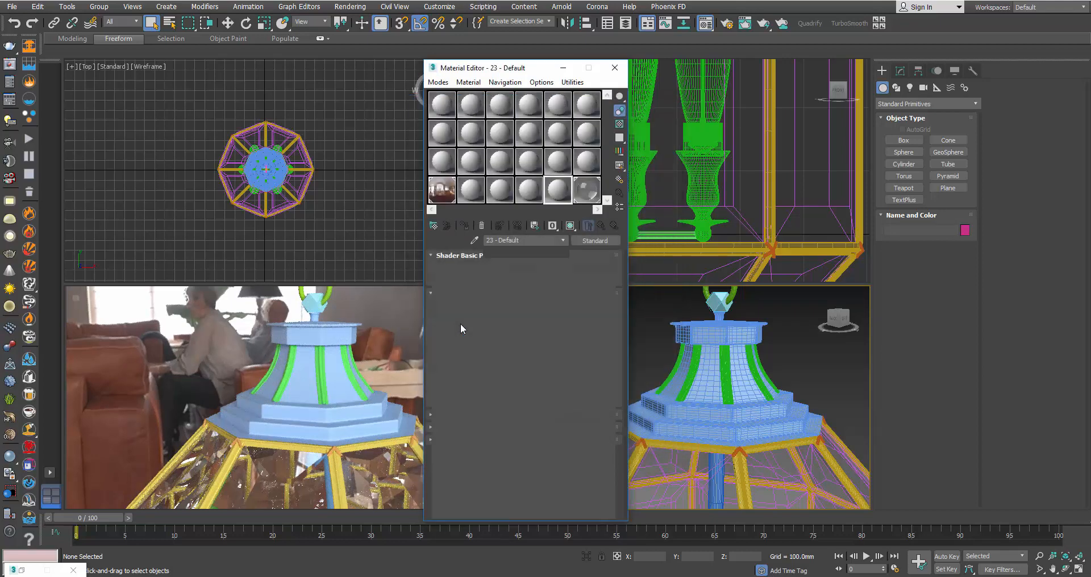
# - Assign the 23 - Default material to every lantern part except the glass panels and clear the selection
pyautogui.click(700, 355)
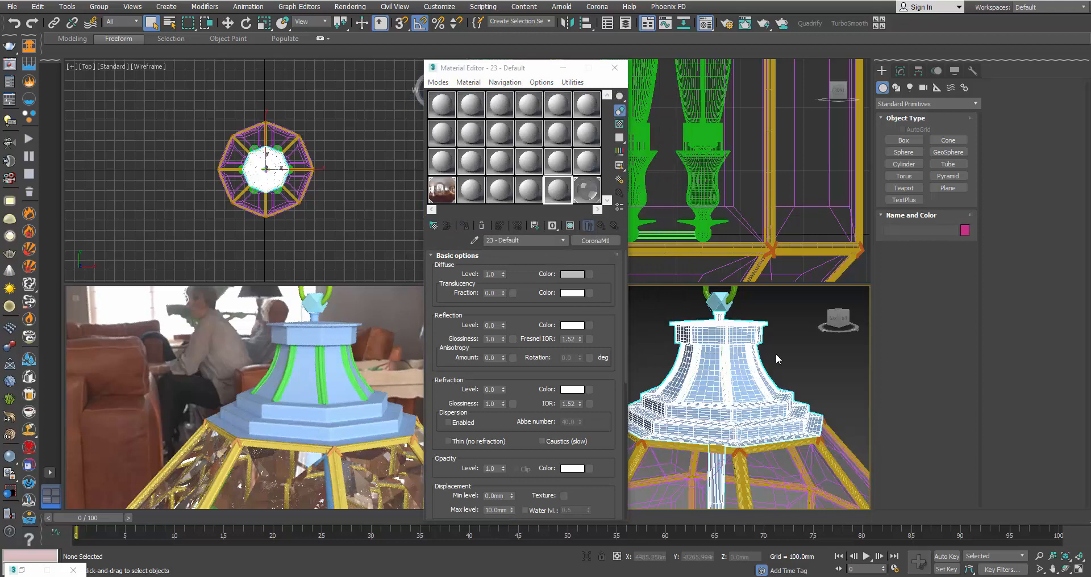
pyautogui.scroll(-5, 739, 335)
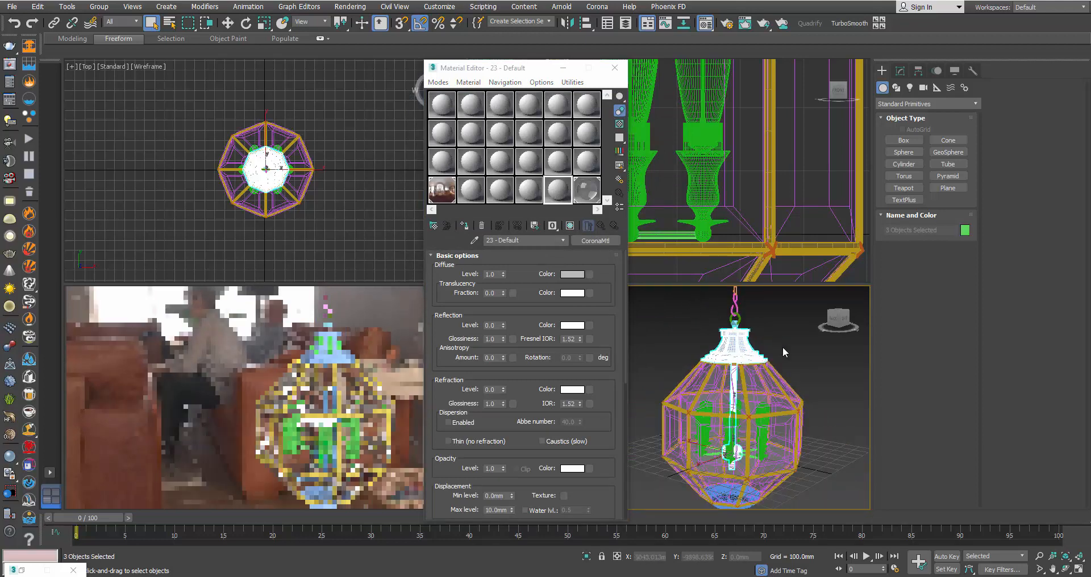
pyautogui.scroll(-2, 770, 341)
pyautogui.click(769, 344)
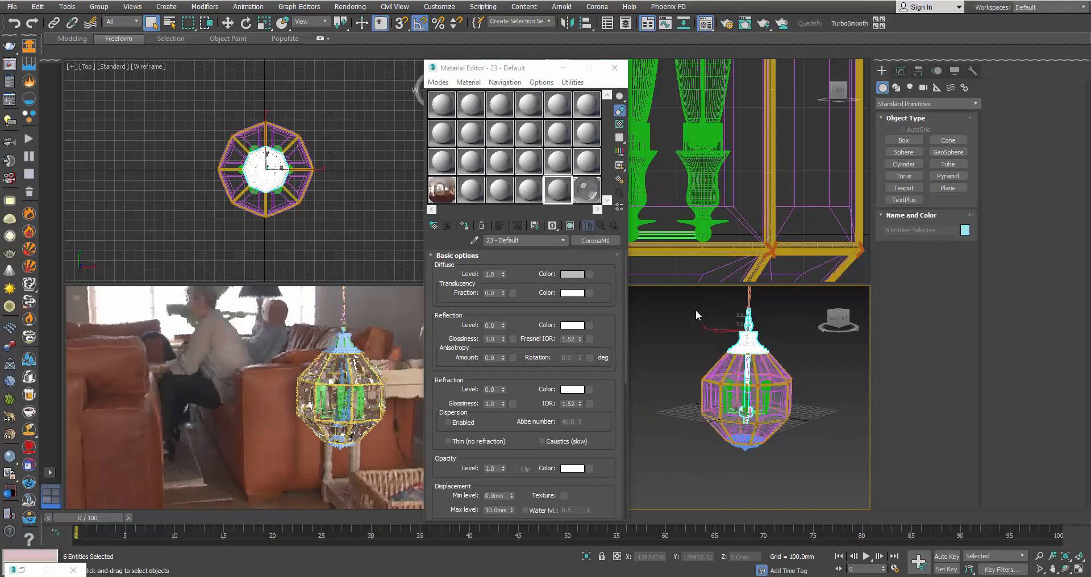
pyautogui.hotkey('ctrl', 'a')
pyautogui.scroll(8, 759, 362)
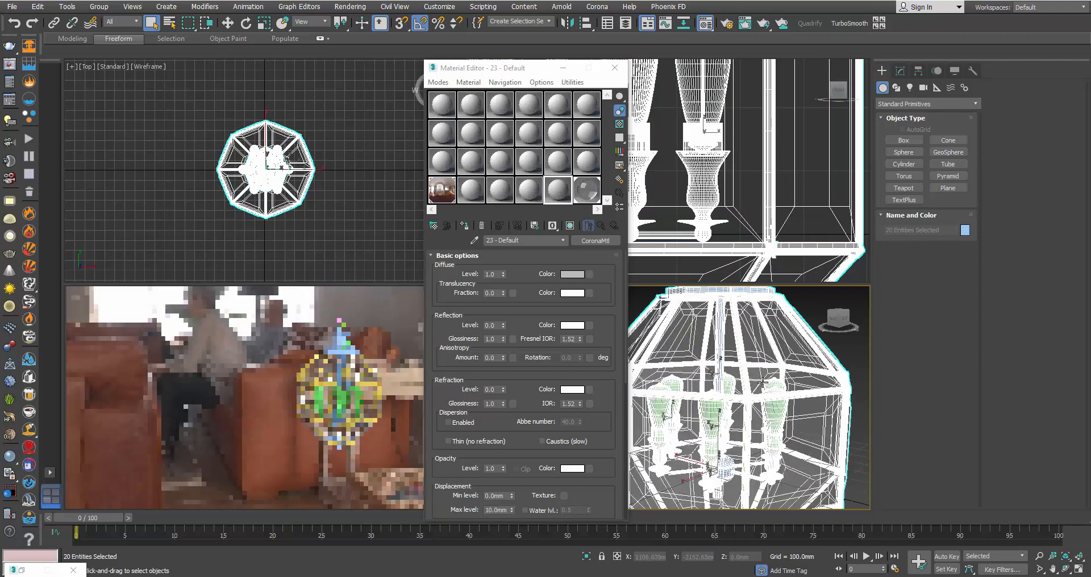
pyautogui.keyDown('alt'); pyautogui.click(847, 447); pyautogui.keyUp('alt')
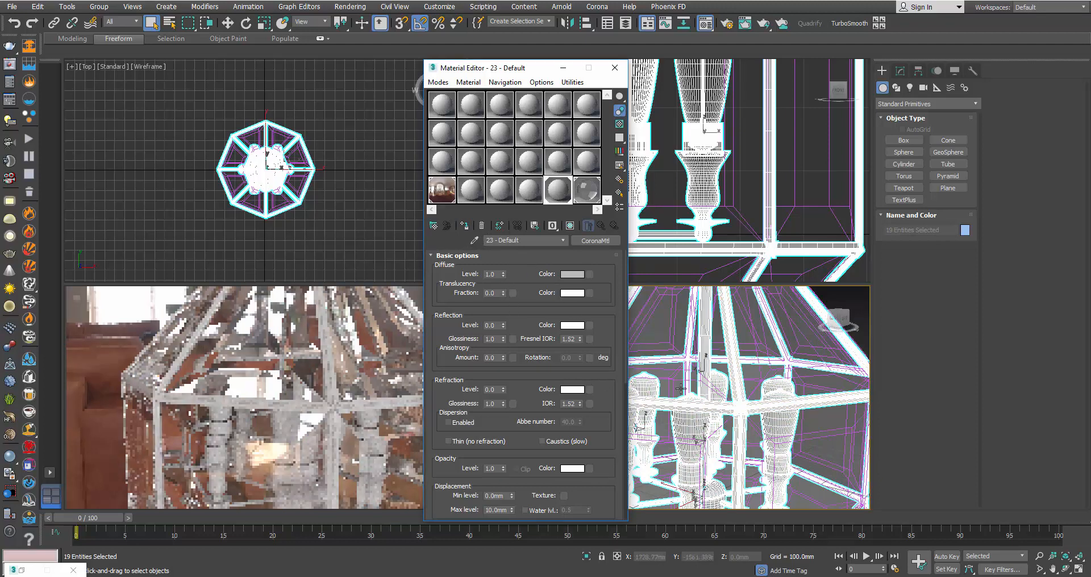
pyautogui.click(860, 298)
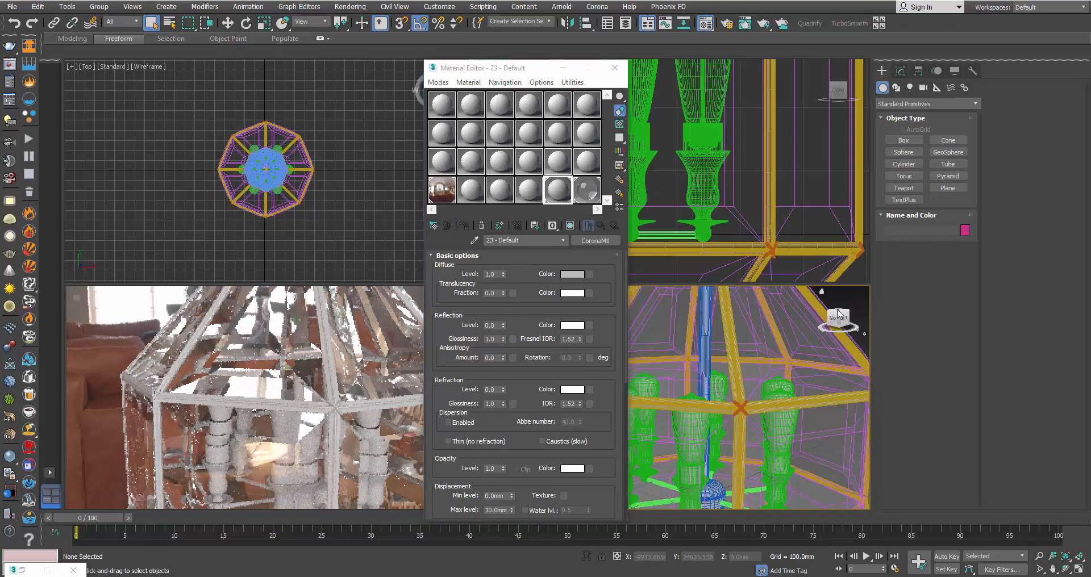
# - Select the lantern's top cap and examine it up close in the perspective view
pyautogui.moveTo(689, 392); pyautogui.dragTo(692, 479, button='middle')
pyautogui.scroll(-3, 692, 378)
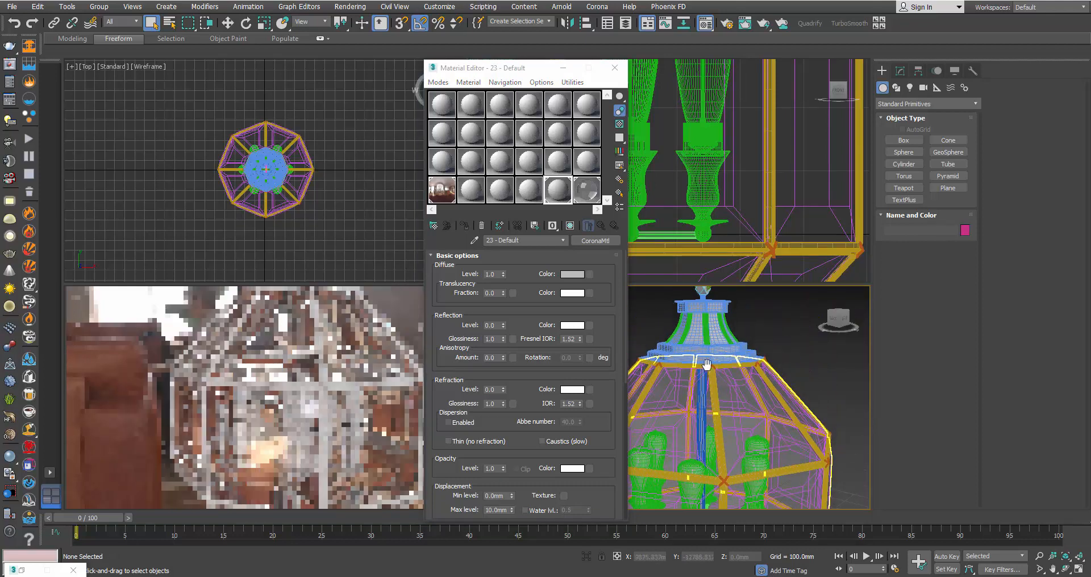
pyautogui.scroll(3, 709, 356)
pyautogui.moveTo(706, 313); pyautogui.dragTo(755, 378, button='middle')
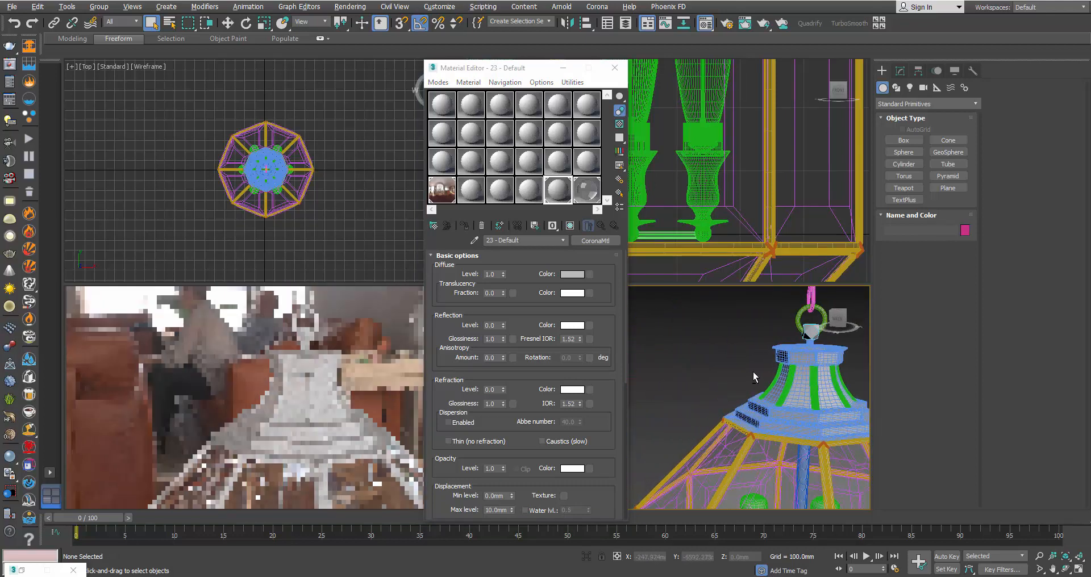
pyautogui.click(803, 384)
pyautogui.press('z')
pyautogui.moveTo(689, 374)
pyautogui.keyDown('alt'); pyautogui.mouseDown(button='middle')
pyautogui.moveTo(727, 360)
pyautogui.moveTo(698, 382)
pyautogui.mouseUp(button='middle'); pyautogui.keyUp('alt')
pyautogui.scroll(-2, 726, 360)
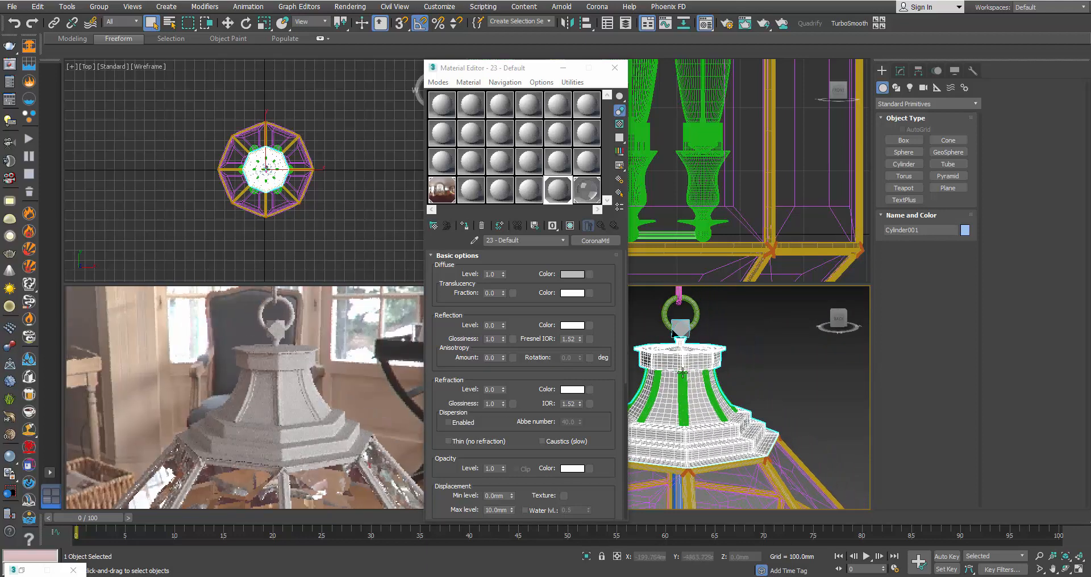
# - Set the 23 - Default material's diffuse level to 0.0 and its reflection level to 1.0
pyautogui.rightClick(503, 275)
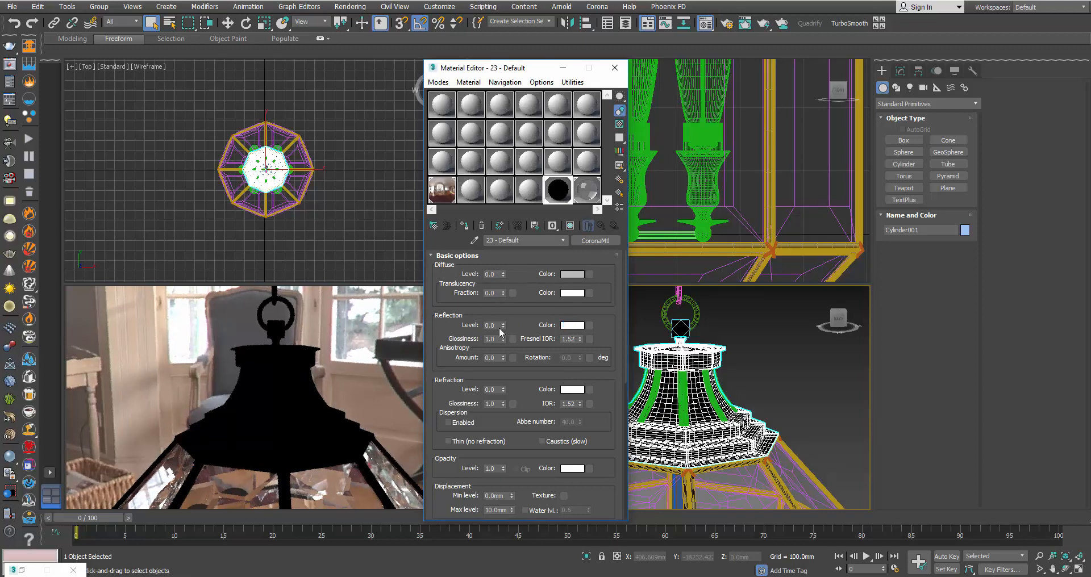
pyautogui.moveTo(502, 327); pyautogui.dragTo(505, 266)
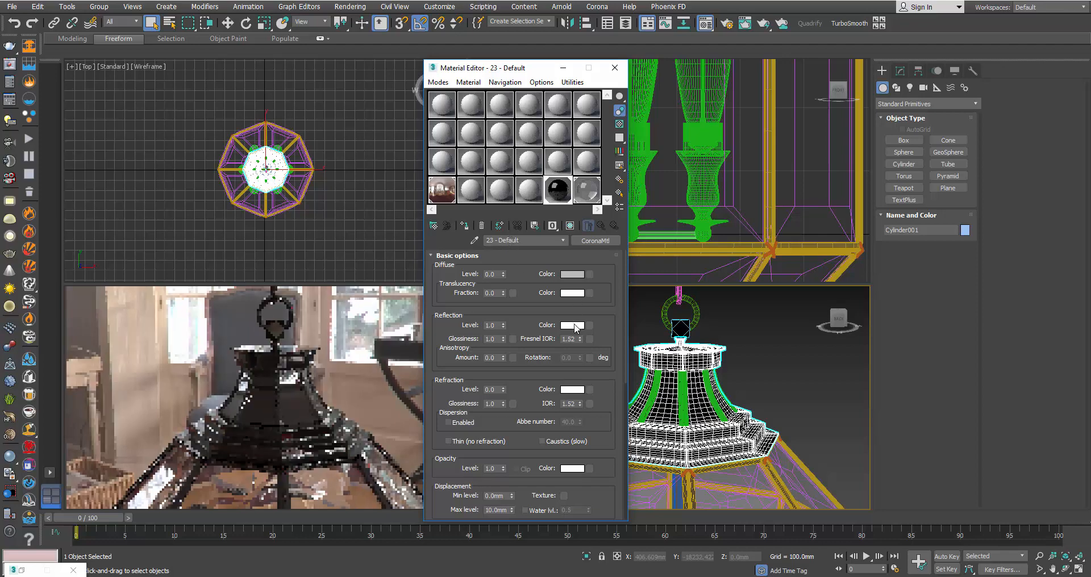
# - Change the 23 - Default material's reflection color to a copper orange with hue 14, saturation 189 and value 221
pyautogui.click(573, 326)
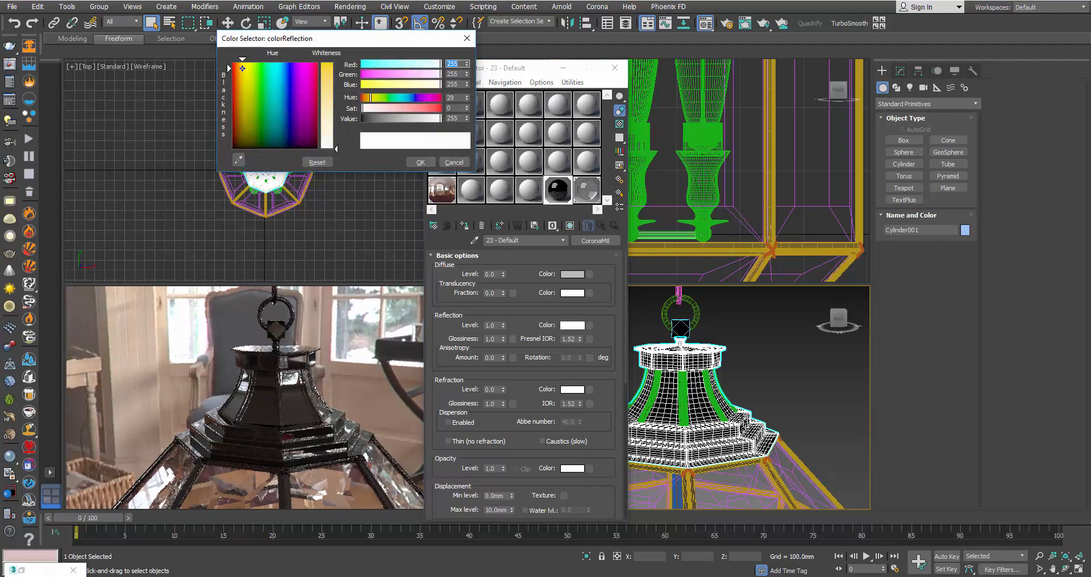
pyautogui.moveTo(244, 74); pyautogui.dragTo(236, 68)
pyautogui.click(336, 82)
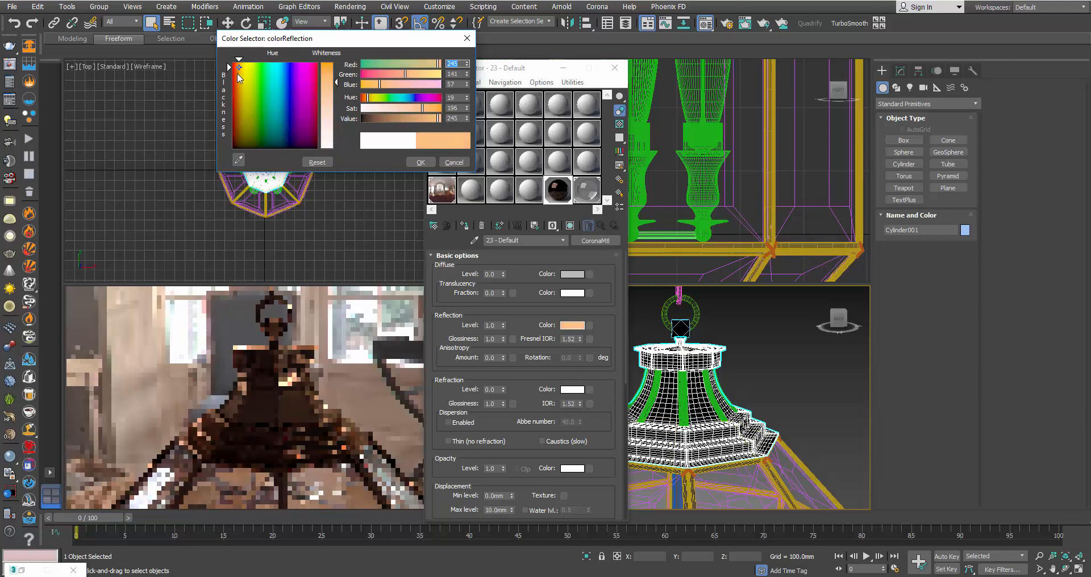
pyautogui.click(239, 82)
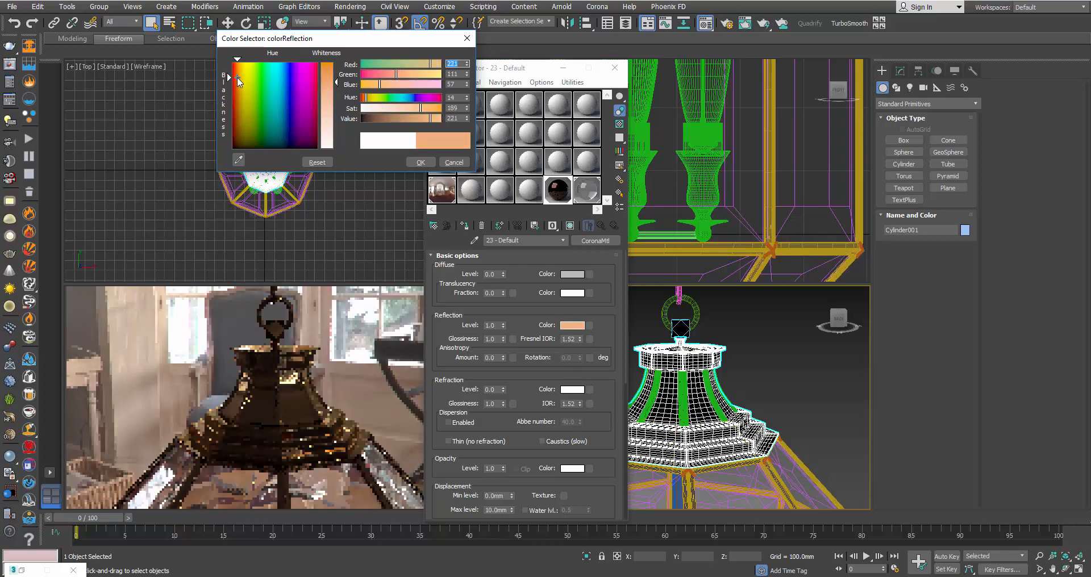
pyautogui.click(421, 162)
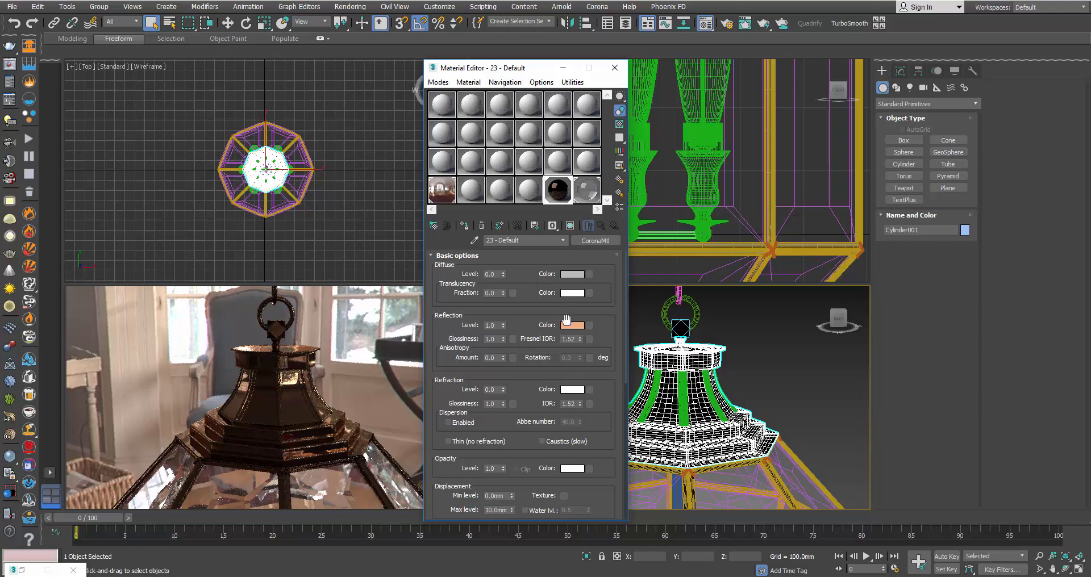
# - Raise the metal material's Fresnel IOR to about 38.4 and lower its reflection glossiness to 0.7
pyautogui.moveTo(579, 340); pyautogui.dragTo(574, 472)
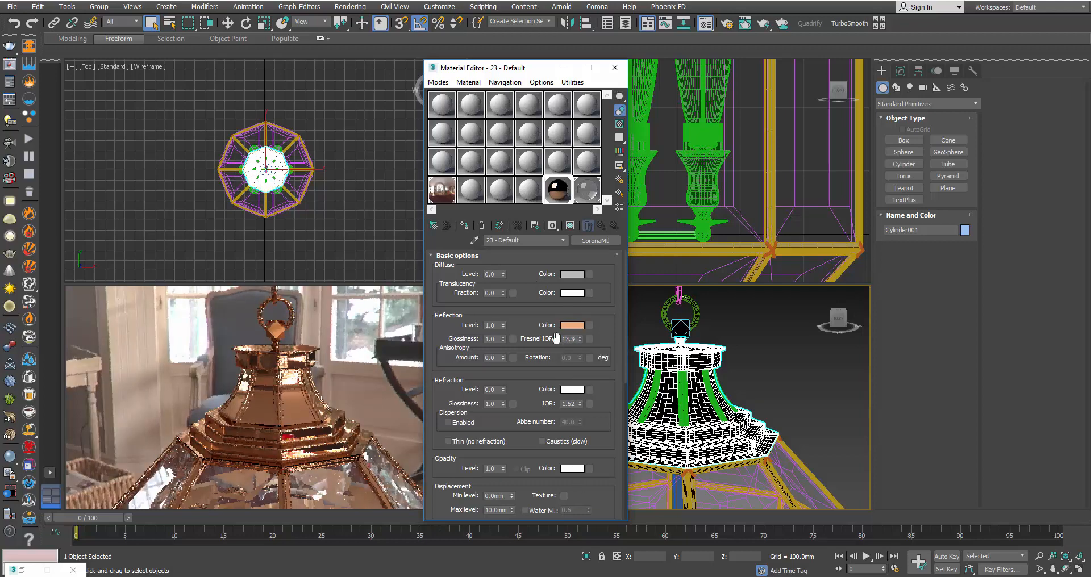
pyautogui.moveTo(580, 339); pyautogui.dragTo(580, 51)
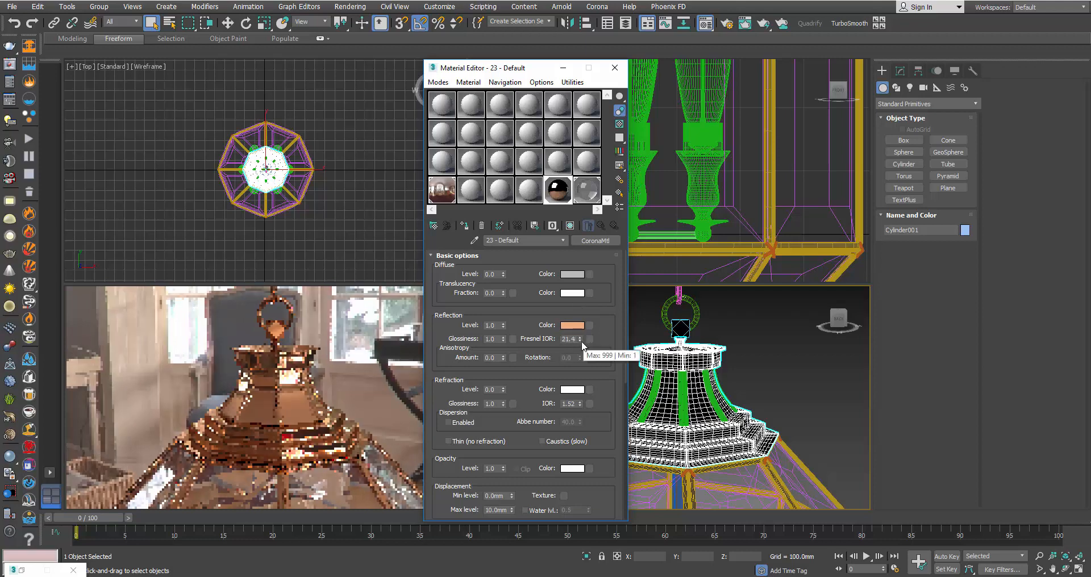
pyautogui.moveTo(580, 339); pyautogui.dragTo(580, 294)
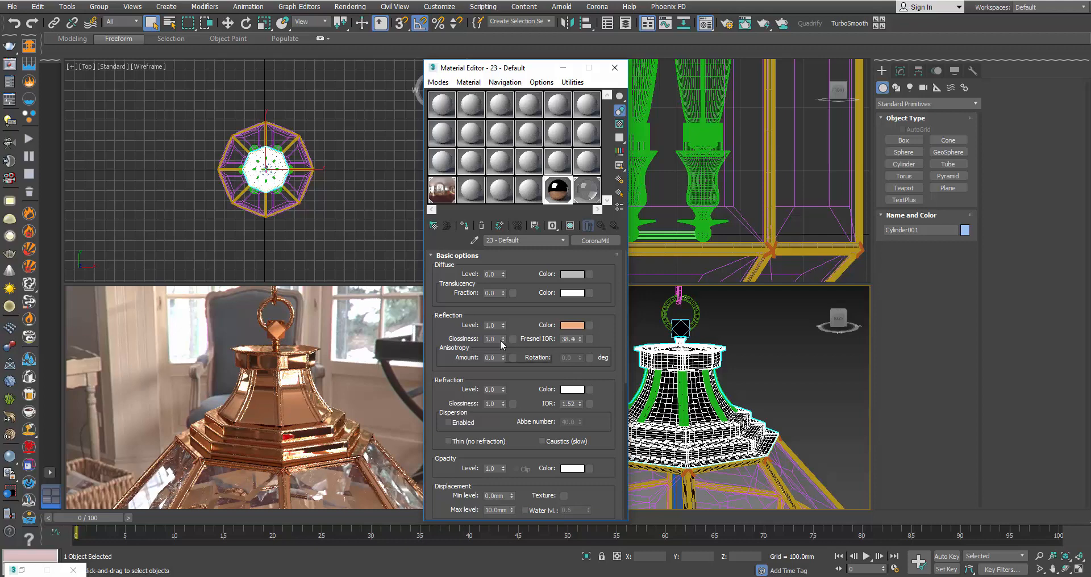
pyautogui.moveTo(502, 341); pyautogui.dragTo(500, 340)
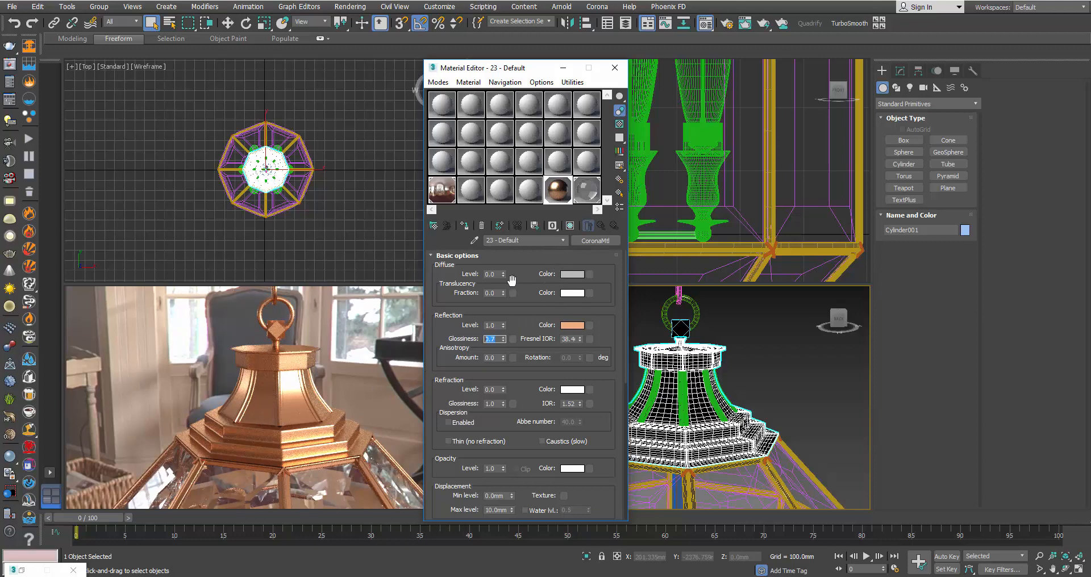
# - Load aGloss.jpg from G:\textures as a Bitmap map for the metal material's reflection glossiness
pyautogui.click(516, 323)
pyautogui.click(514, 339)
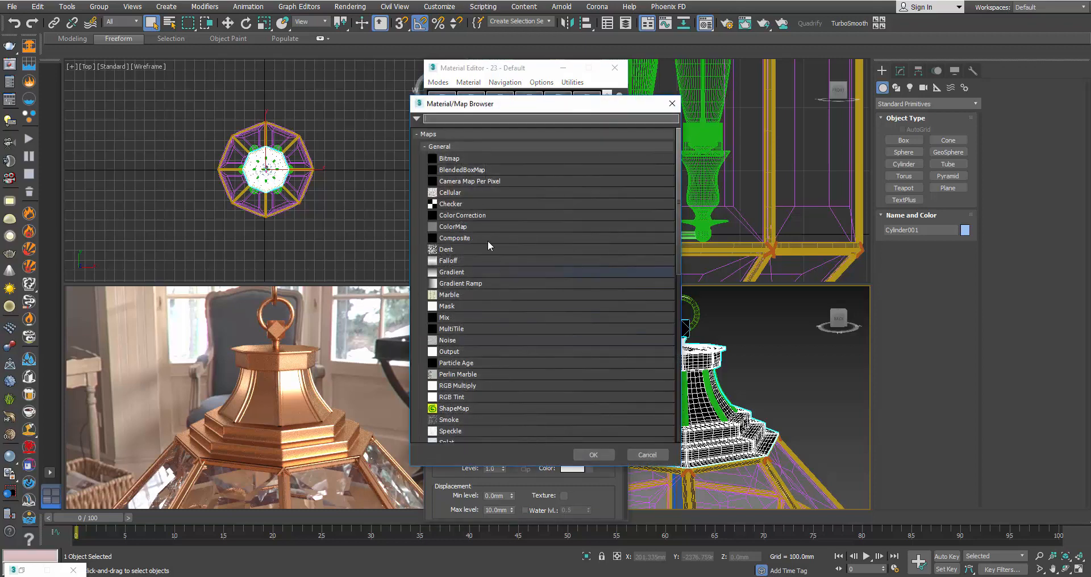
pyautogui.doubleClick(460, 162)
pyautogui.click(165, 28)
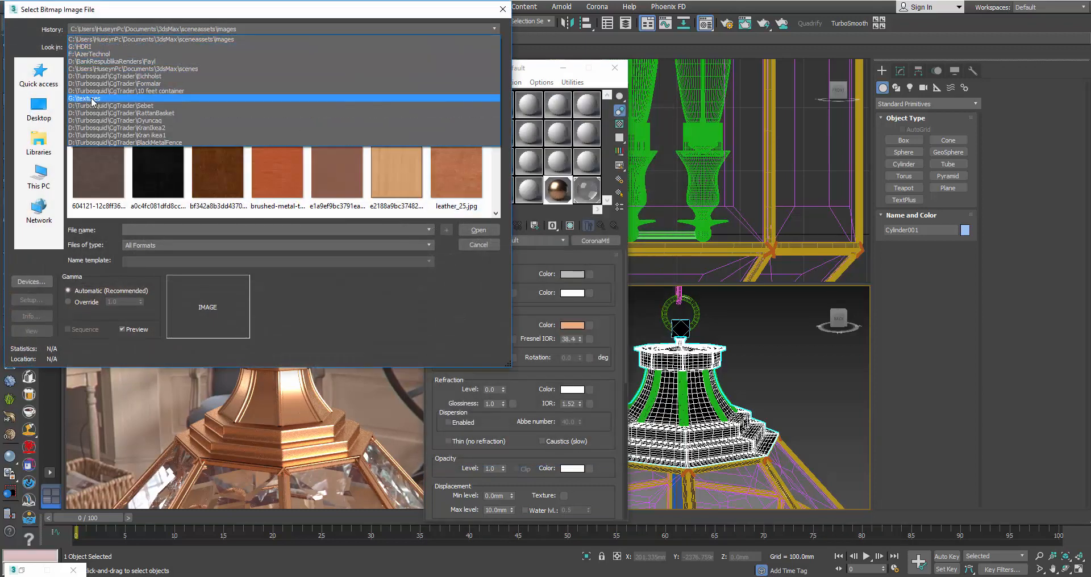
pyautogui.click(92, 99)
pyautogui.click(290, 92)
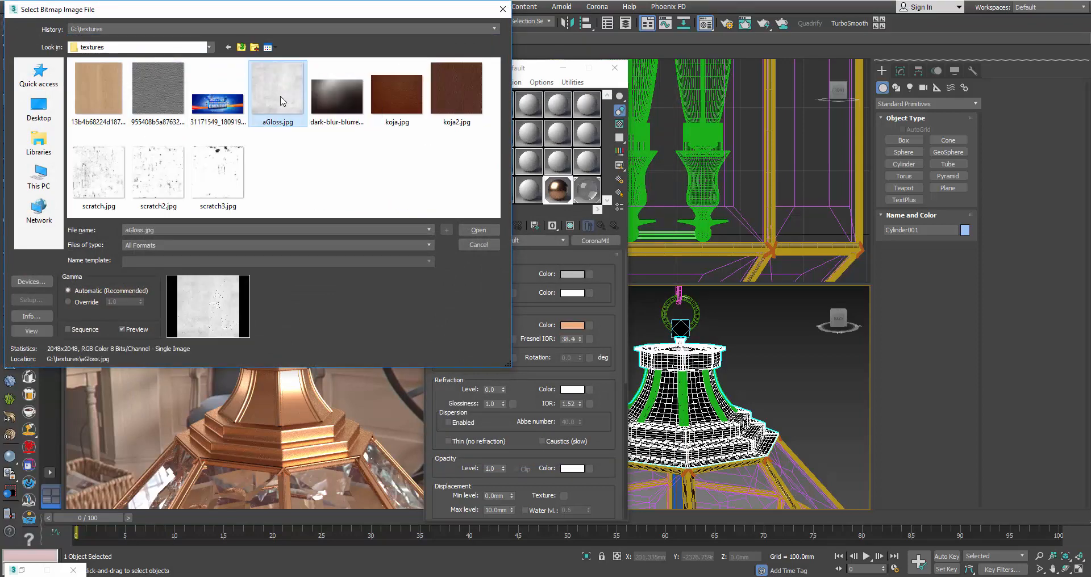
pyautogui.doubleClick(283, 101)
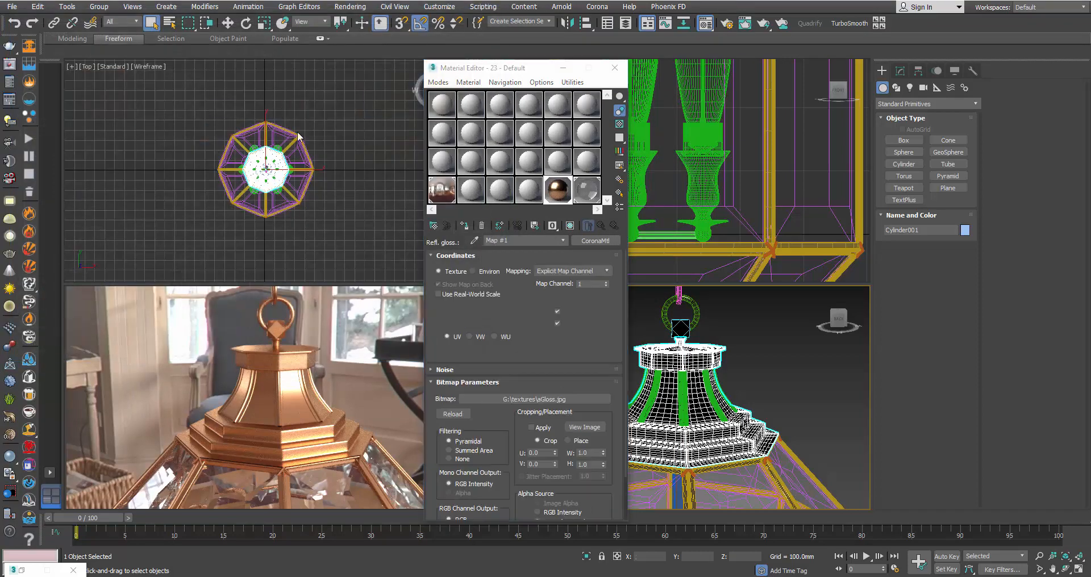
# - Preview the aGloss.jpg bitmap at full size, close the preview and minimize the Material Editor
pyautogui.click(578, 426)
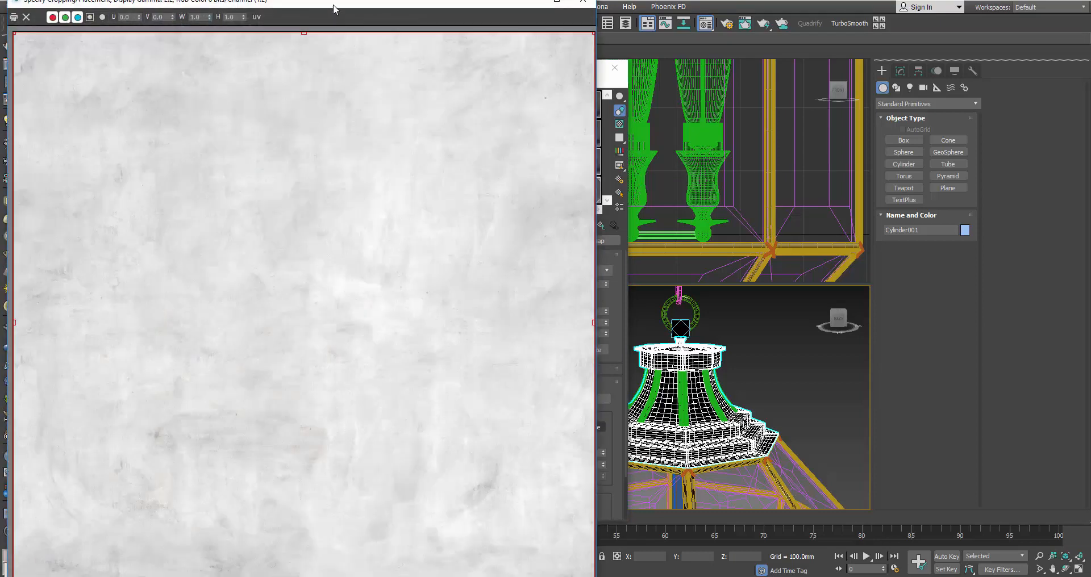
pyautogui.moveTo(334, 9); pyautogui.dragTo(521, 8)
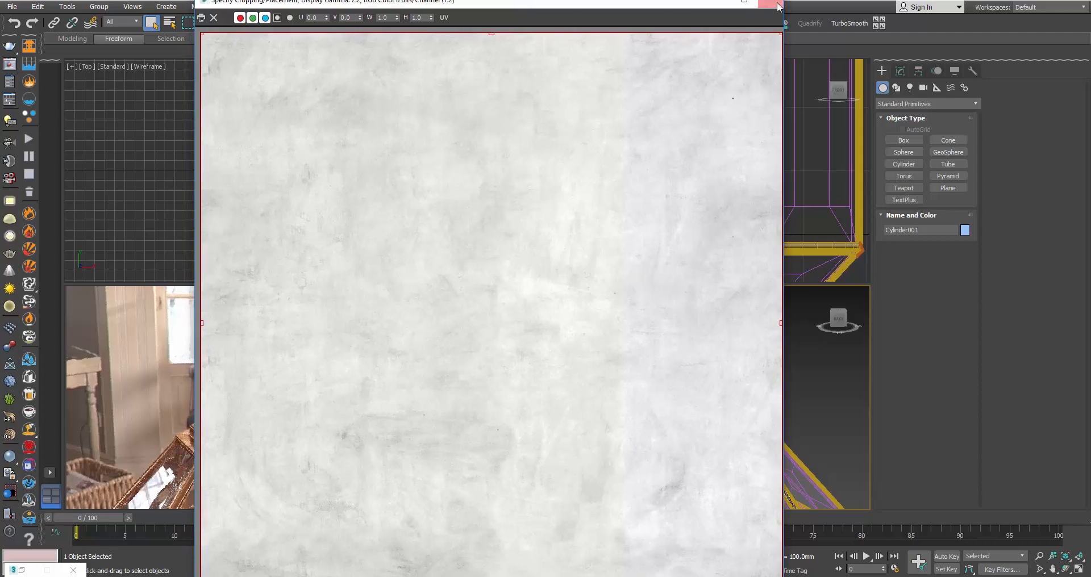
pyautogui.click(777, 5)
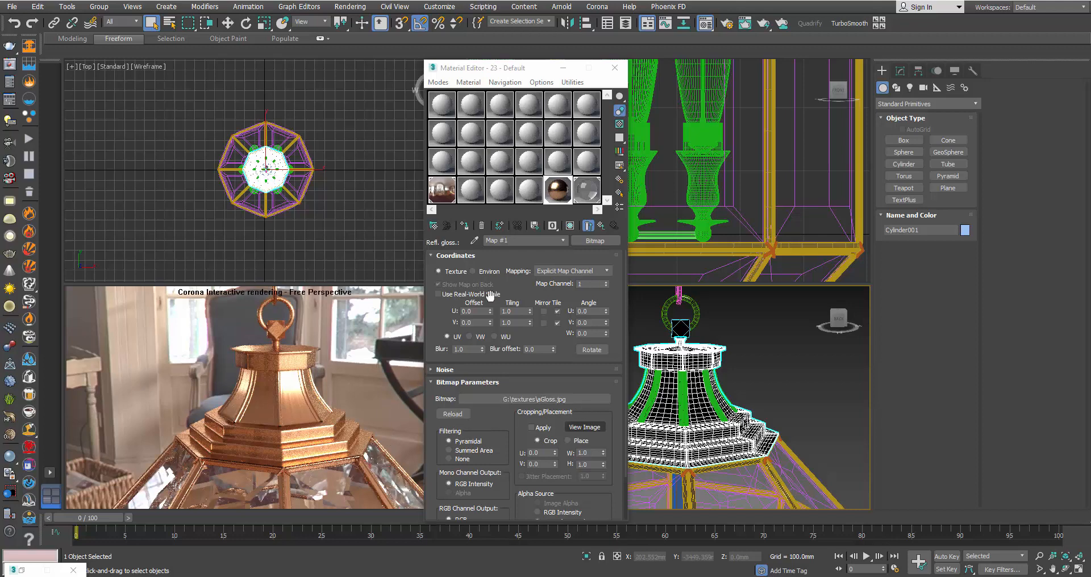
pyautogui.click(563, 68)
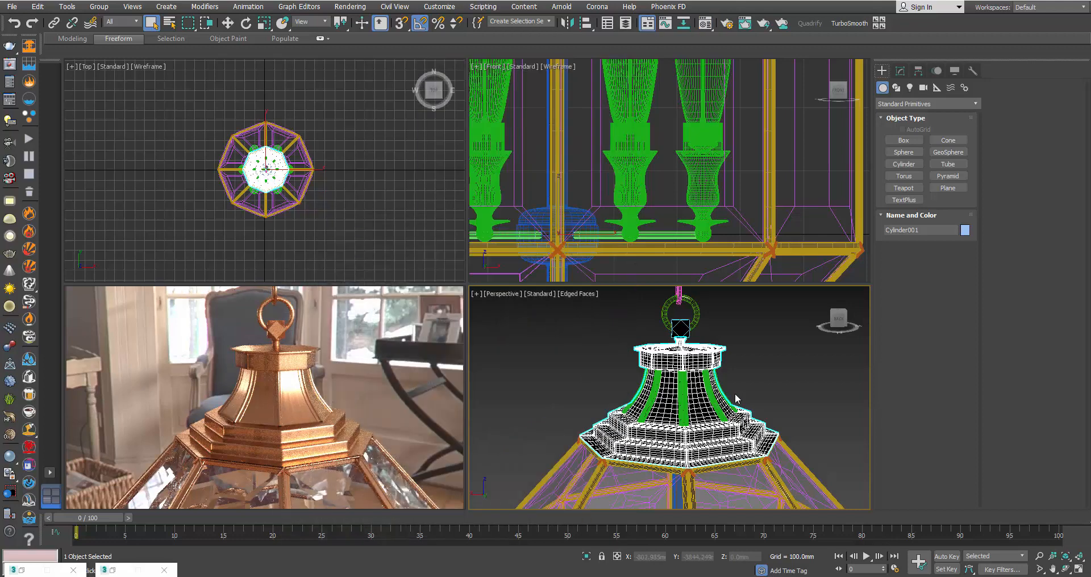
pyautogui.scroll(-10, 729, 392)
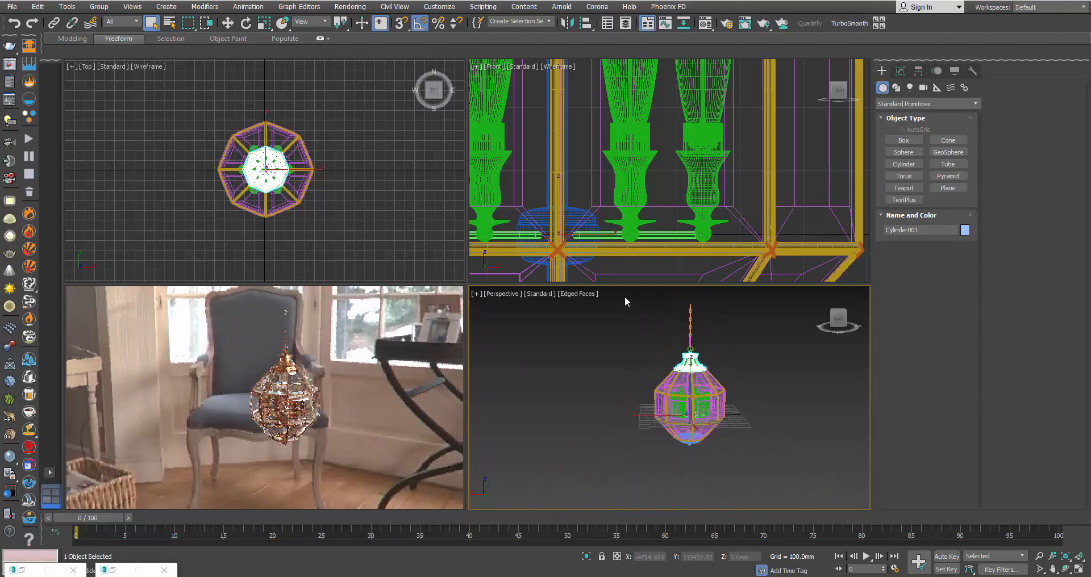
pyautogui.hotkey('ctrl', 'a')
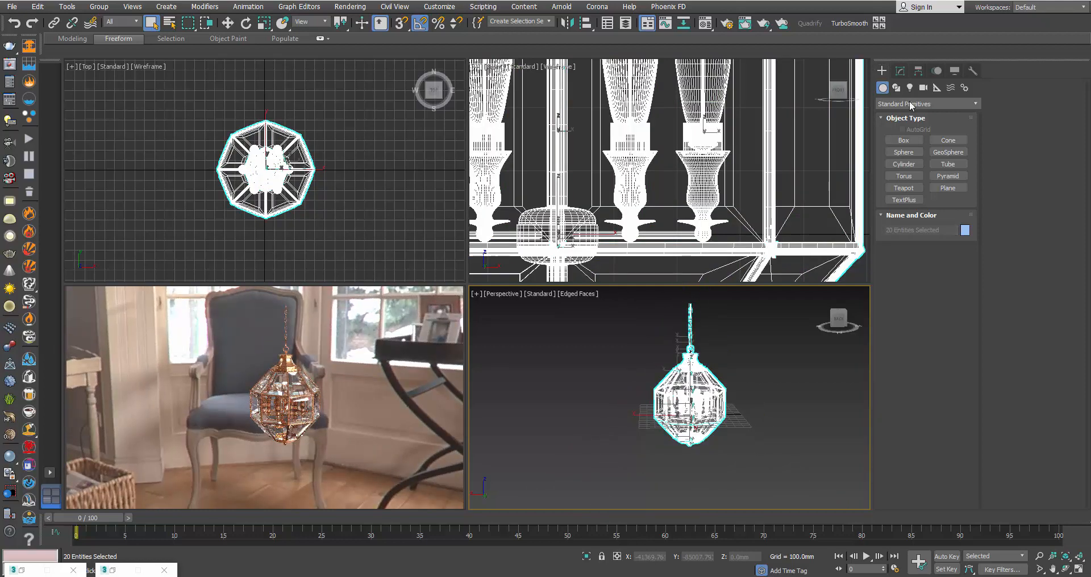
pyautogui.click(900, 71)
pyautogui.click(977, 105)
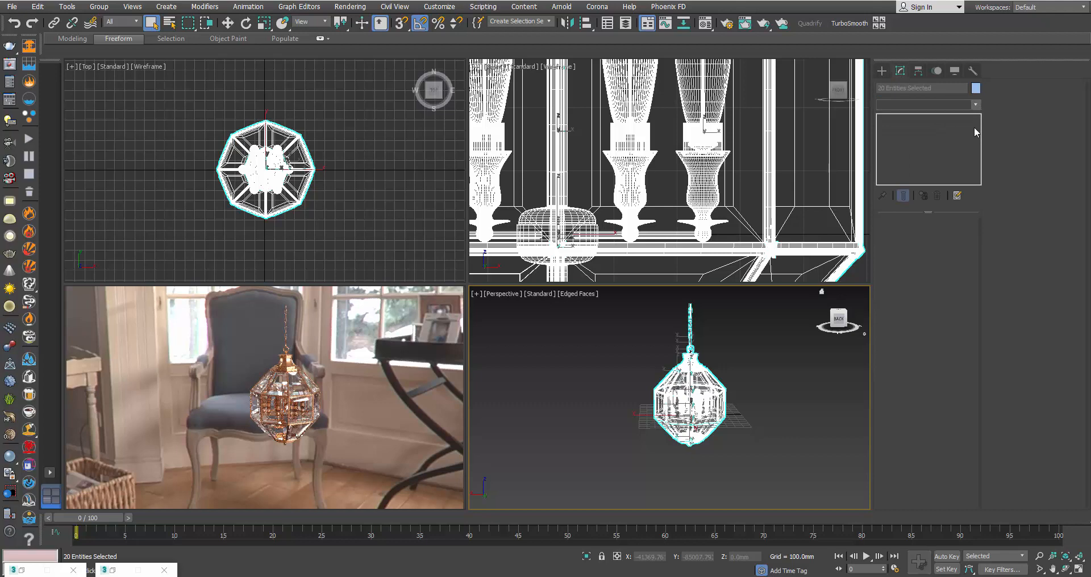
pyautogui.click(981, 104)
pyautogui.click(752, 407)
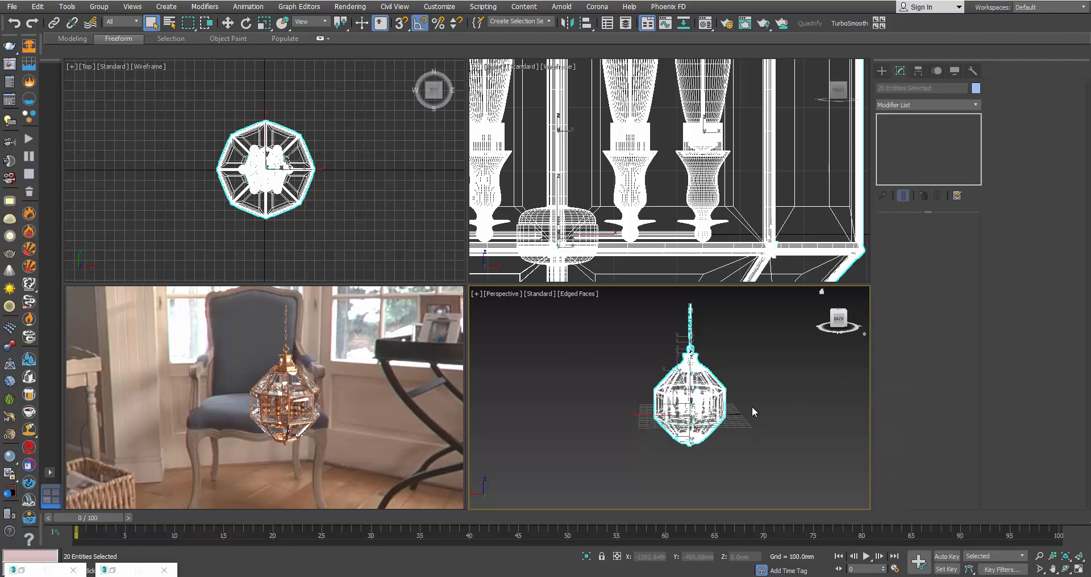
pyautogui.scroll(4, 752, 407)
pyautogui.click(752, 401)
pyautogui.click(657, 416)
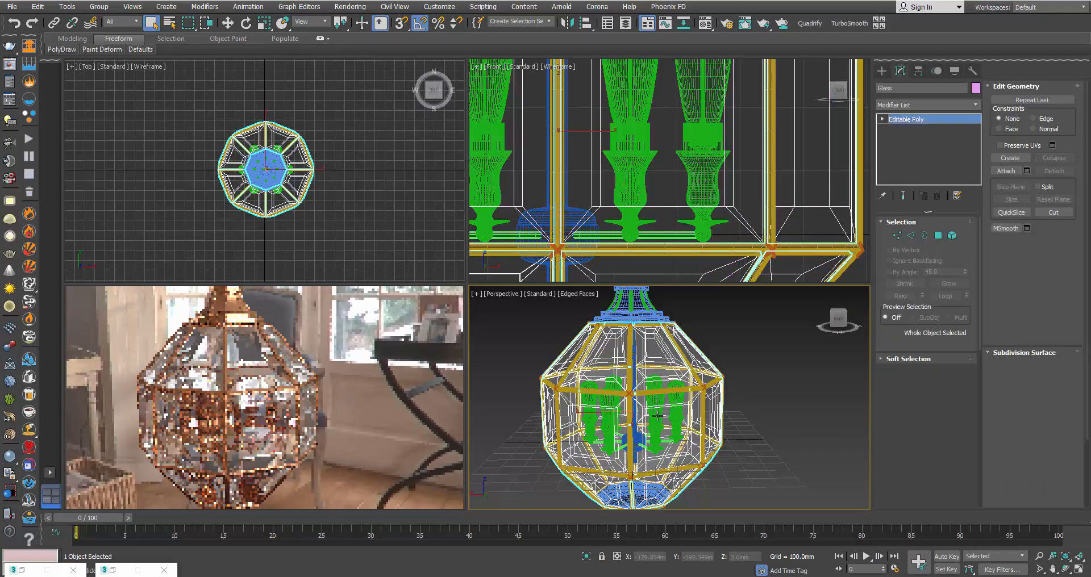
pyautogui.click(657, 416)
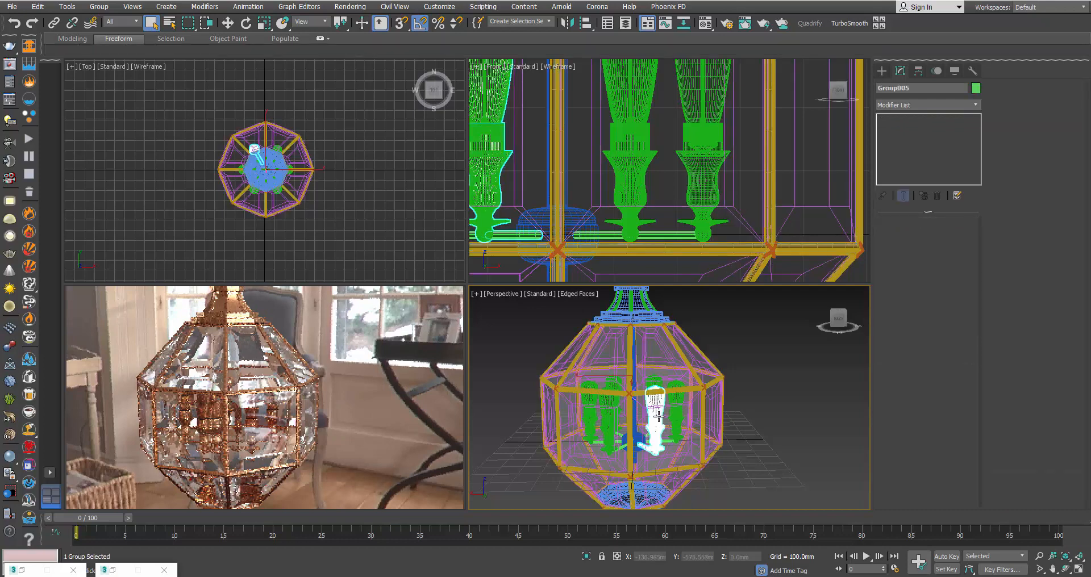
pyautogui.click(752, 367)
# - Select every part of the lantern and apply a UVW Map modifier with Box mapping
pyautogui.scroll(-3, 752, 367)
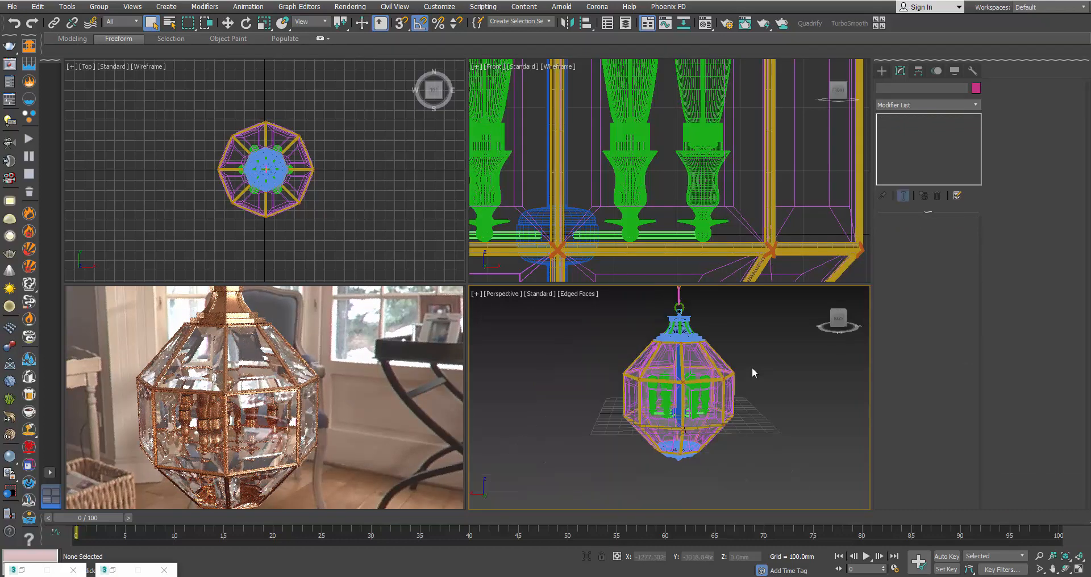
pyautogui.scroll(-2, 625, 344)
pyautogui.moveTo(588, 301); pyautogui.dragTo(739, 469)
pyautogui.click(975, 105)
pyautogui.moveTo(975, 182); pyautogui.dragTo(970, 475)
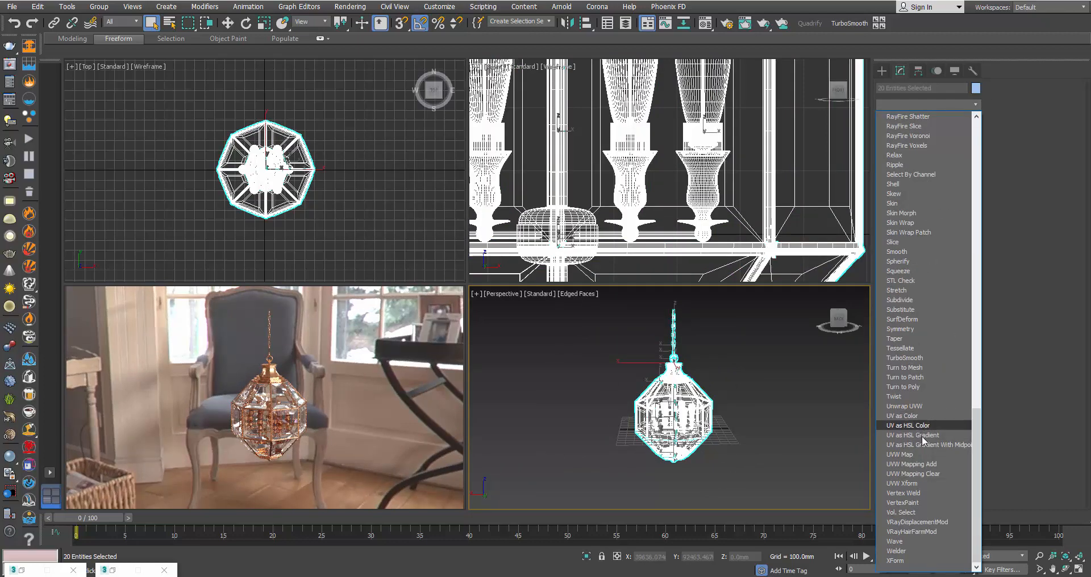
pyautogui.click(920, 454)
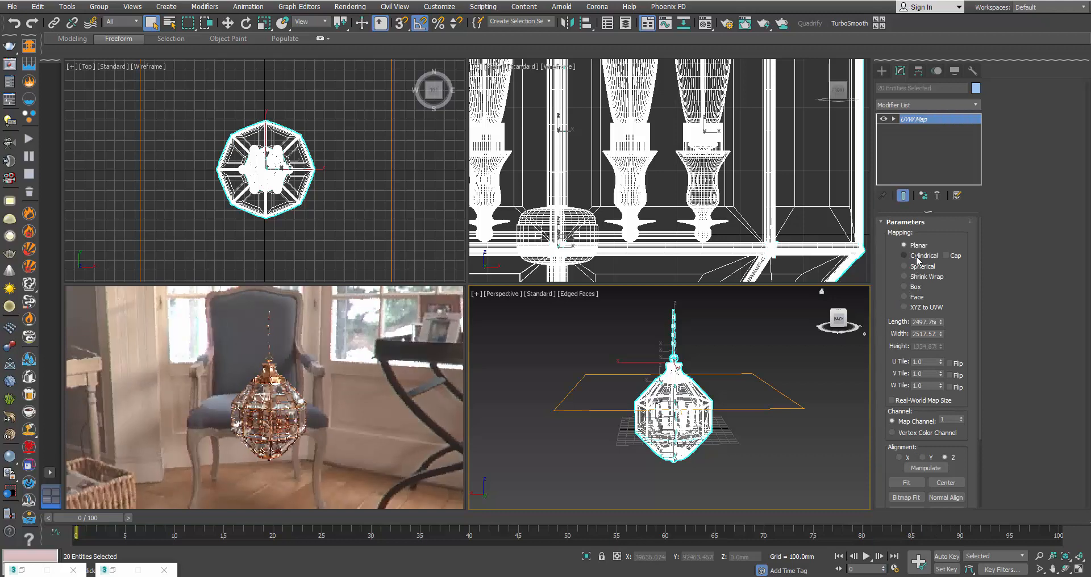
pyautogui.click(905, 287)
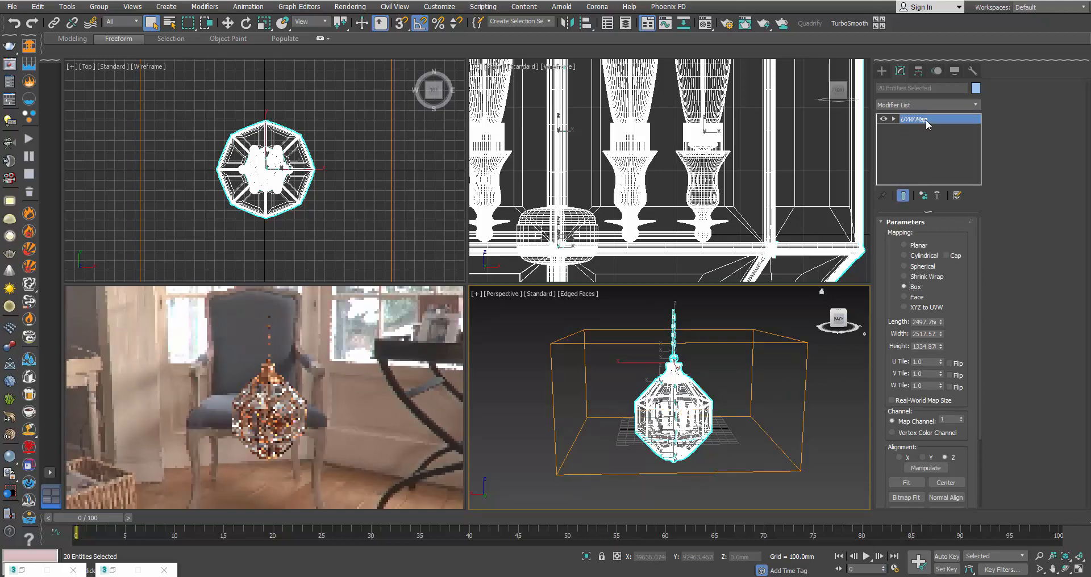
# - Scale the UVW Map box gizmo down along X and Y and in overall size to about the width of the lantern body
pyautogui.press('w')
pyautogui.rightClick(703, 367)
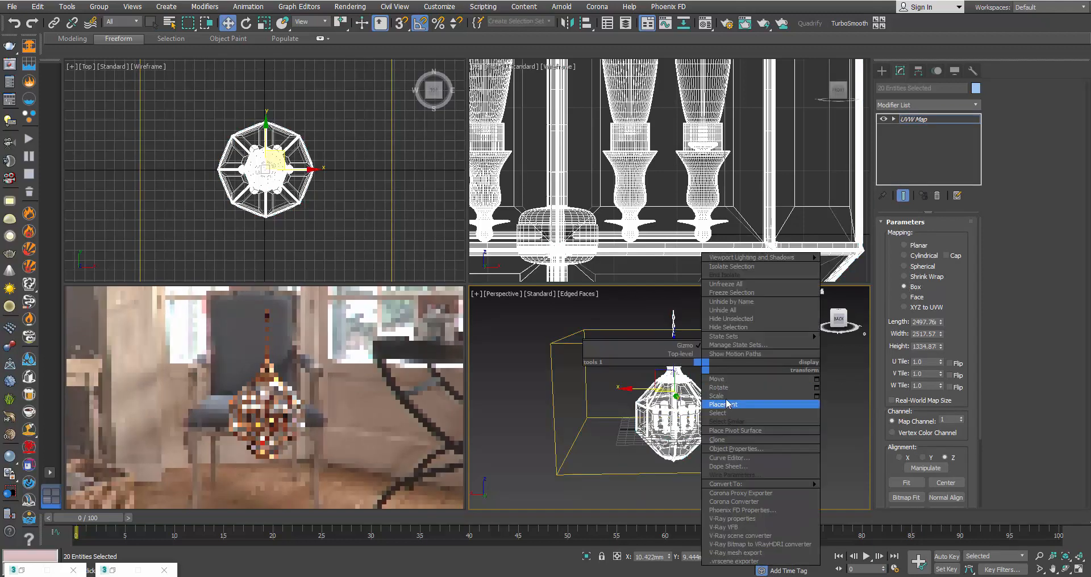
pyautogui.click(717, 396)
pyautogui.moveTo(635, 388); pyautogui.dragTo(777, 410)
pyautogui.click(1065, 570)
pyautogui.rightClick(777, 411)
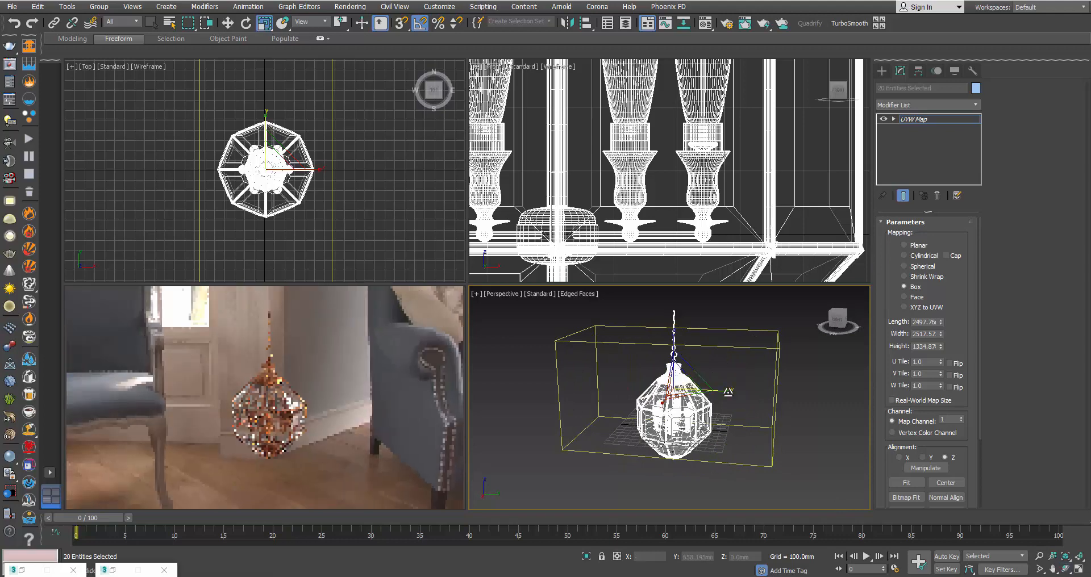
pyautogui.moveTo(695, 391); pyautogui.dragTo(688, 391)
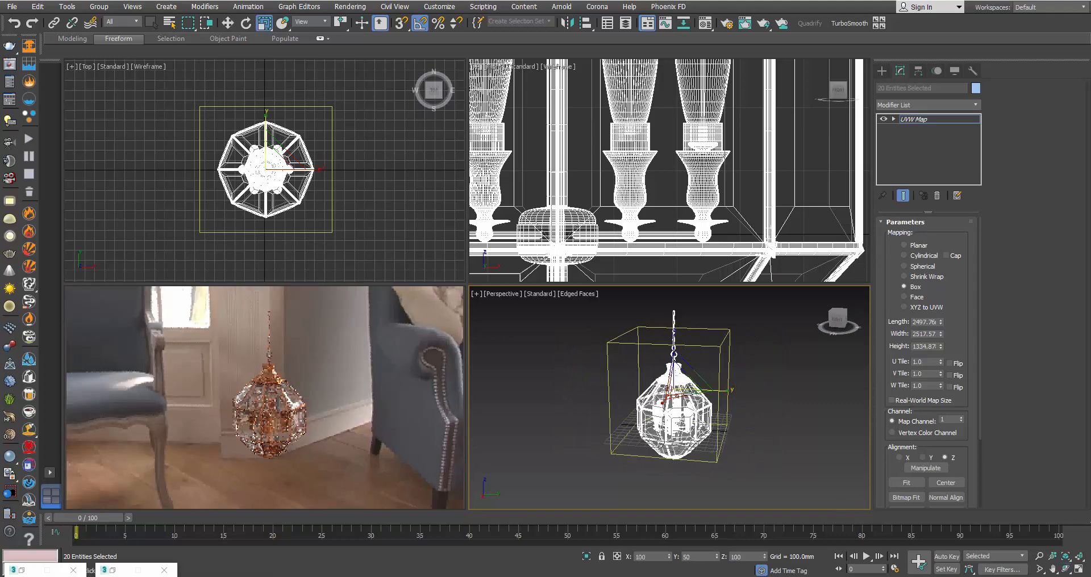
pyautogui.click(1065, 569)
pyautogui.moveTo(722, 424); pyautogui.dragTo(673, 414)
pyautogui.rightClick(659, 406)
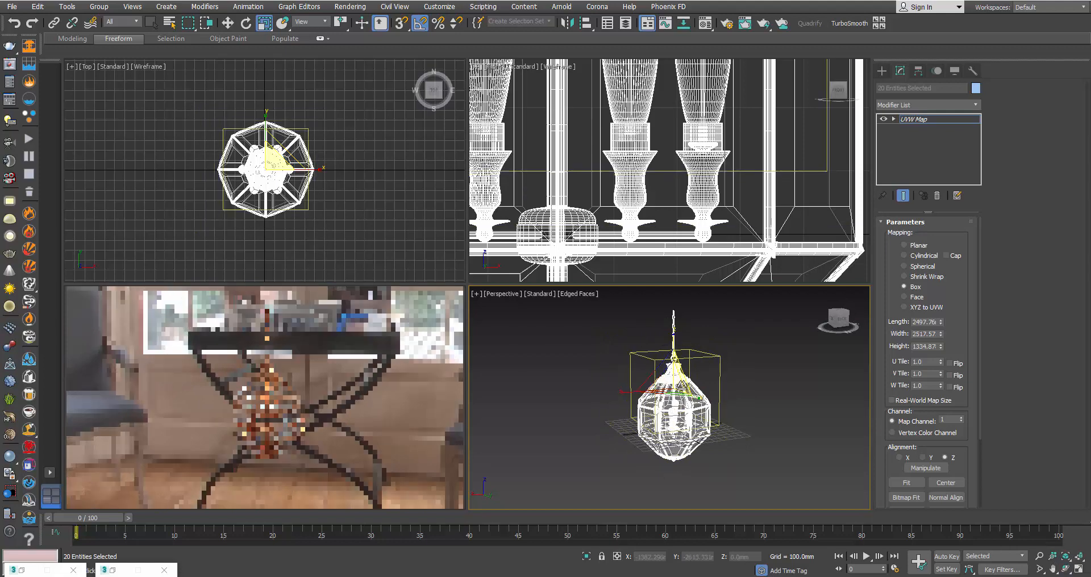
# - Move the UVW Map gizmo down along Z so that it surrounds the lantern's glass body
pyautogui.rightClick(684, 372)
pyautogui.click(696, 394)
pyautogui.moveTo(674, 372); pyautogui.dragTo(676, 403)
pyautogui.scroll(3, 676, 403)
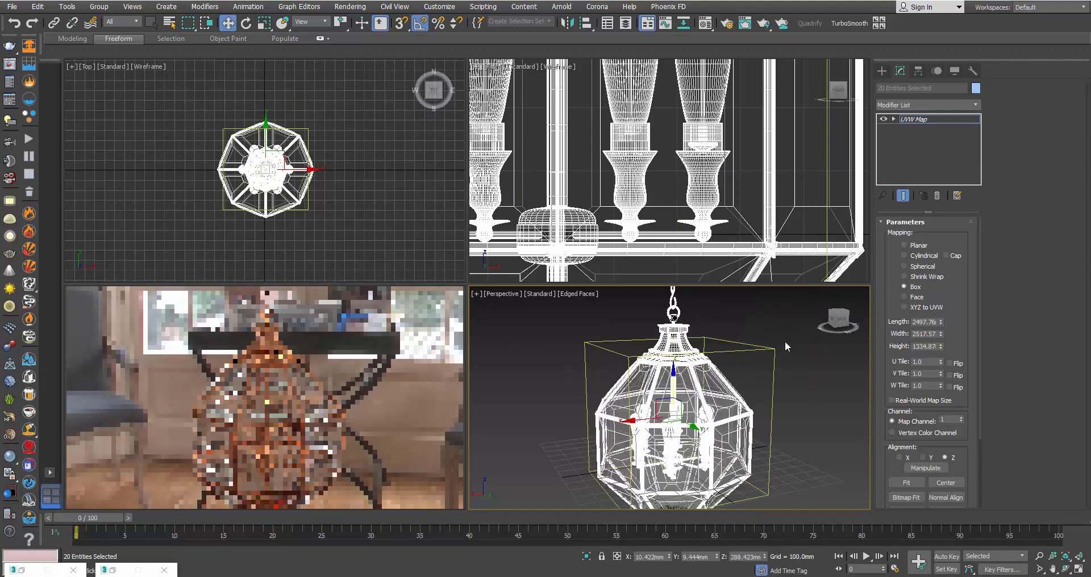
# - Collapse the UVW Map modifier on all selected lantern parts and accept the warning
pyautogui.rightClick(931, 120)
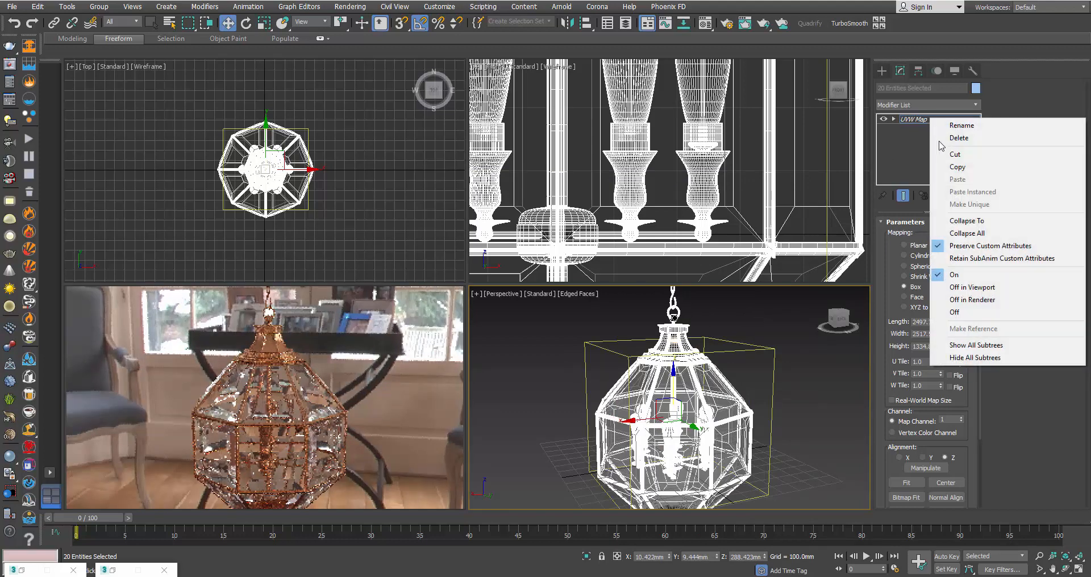
pyautogui.click(961, 212)
pyautogui.click(599, 335)
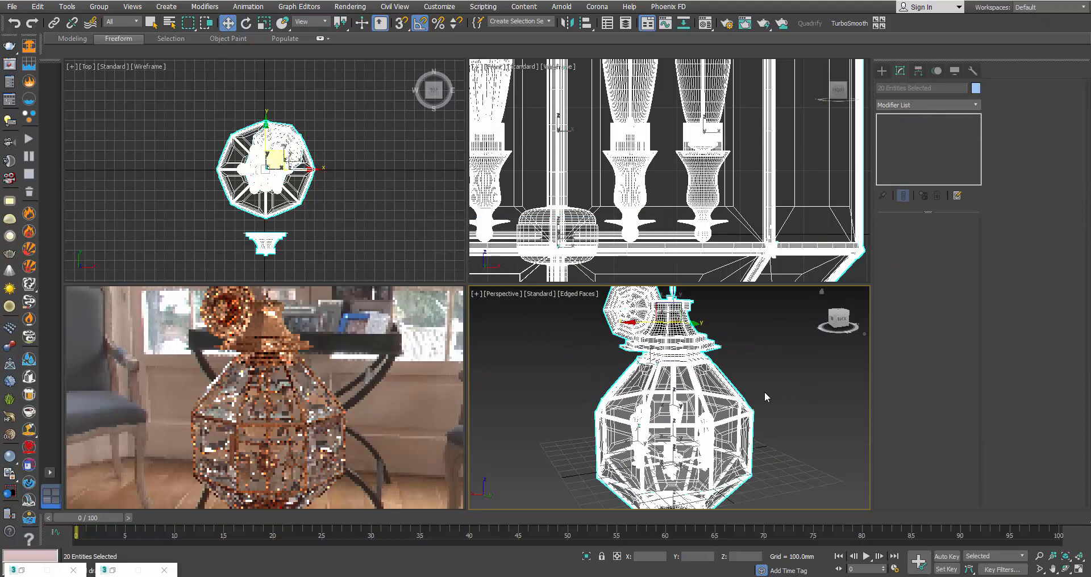
# - Undo the collapse of the UVW Map modifier, clear the selection and inspect the lantern's top cap up close in the interactive rendering
pyautogui.keyDown('alt'); pyautogui.moveTo(765, 392); pyautogui.dragTo(744, 389, button='middle'); pyautogui.keyUp('alt')
pyautogui.hotkey('ctrl', 'z')
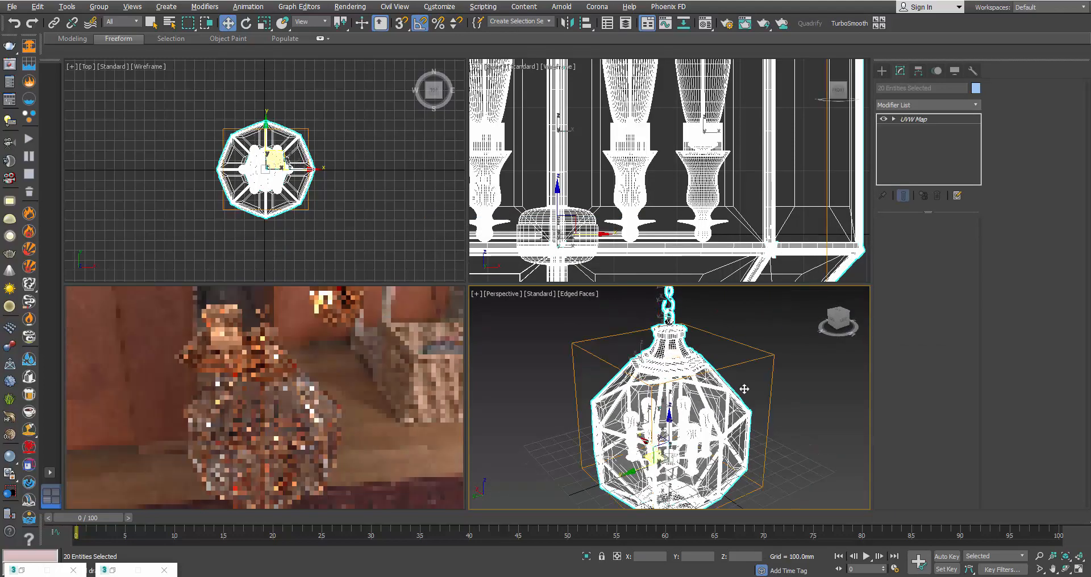
pyautogui.click(816, 377)
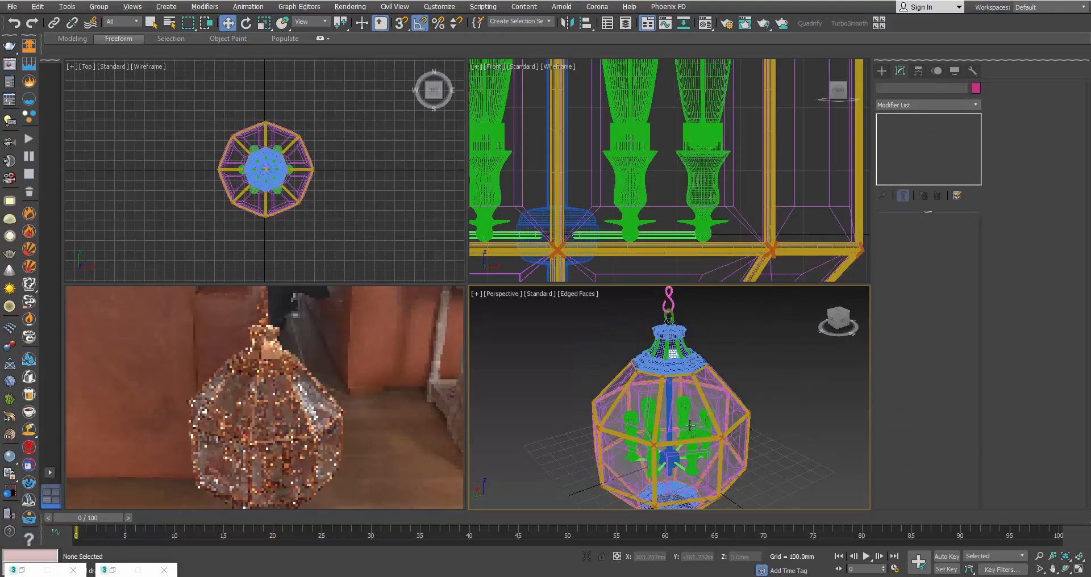
pyautogui.scroll(6, 685, 413)
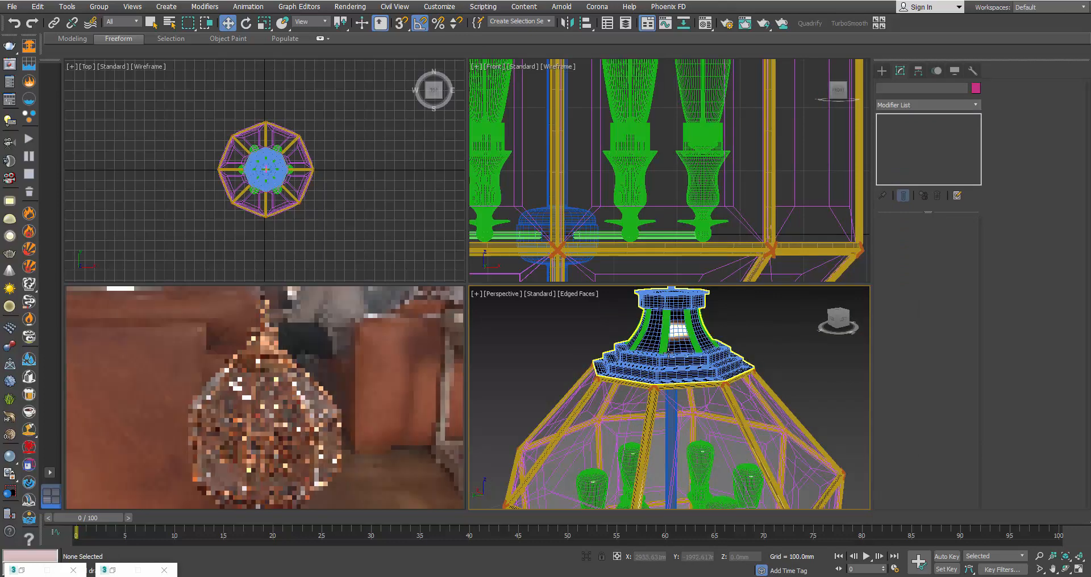
pyautogui.scroll(4, 671, 351)
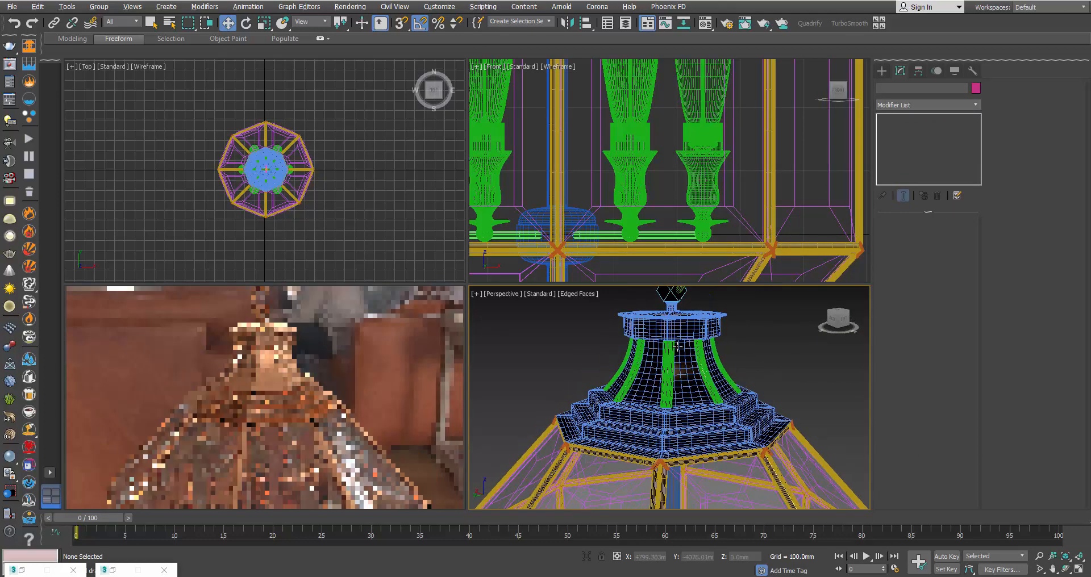
pyautogui.moveTo(679, 369); pyautogui.dragTo(679, 375, button='middle')
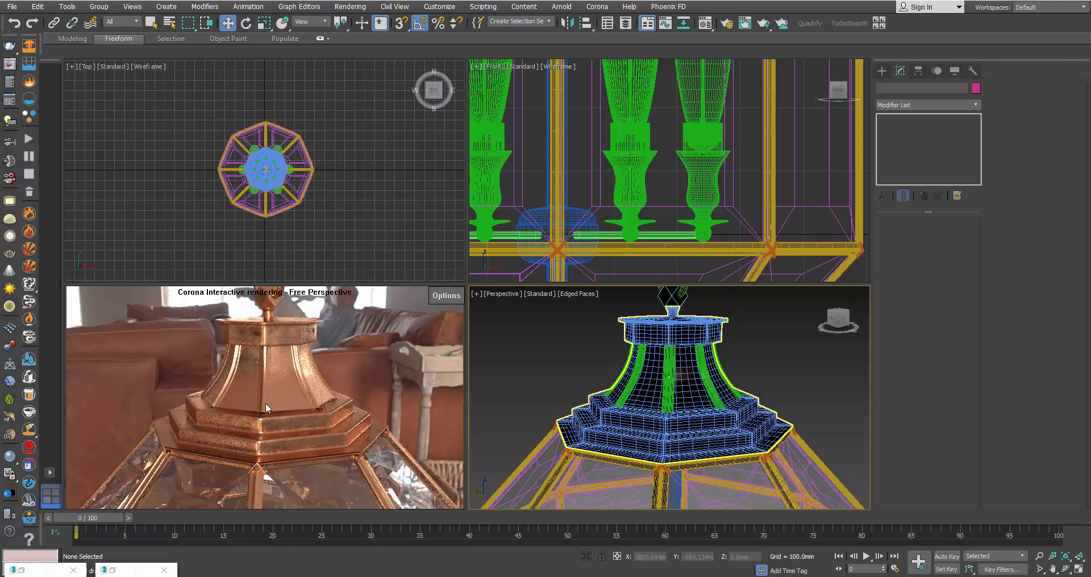
# - Convert the copper material 23 - Default to a CoronaLayeredMtl, keeping the old material as its sub-material
pyautogui.click(706, 24)
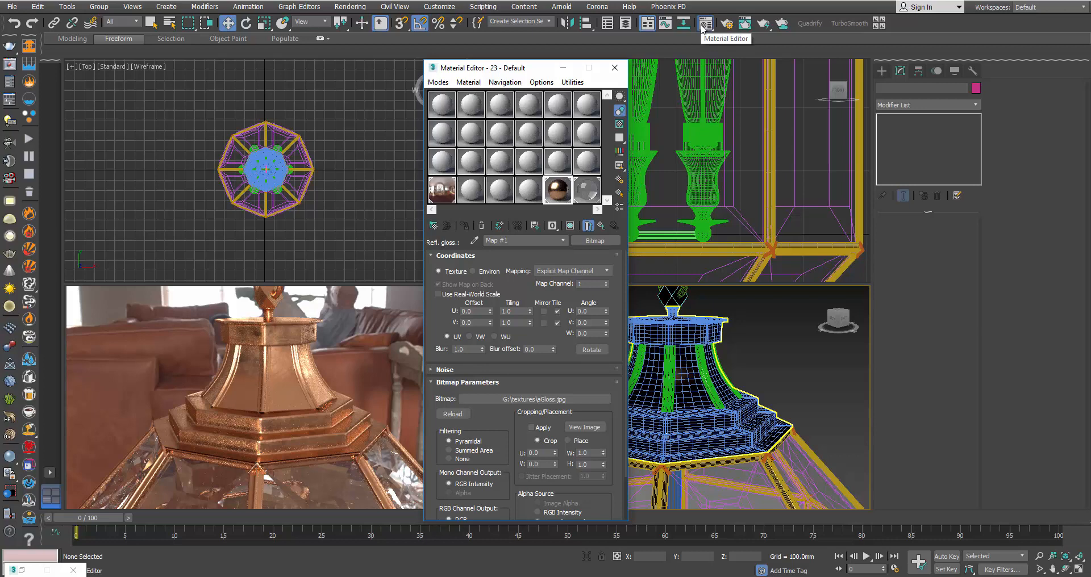
pyautogui.moveTo(505, 68); pyautogui.dragTo(514, 67)
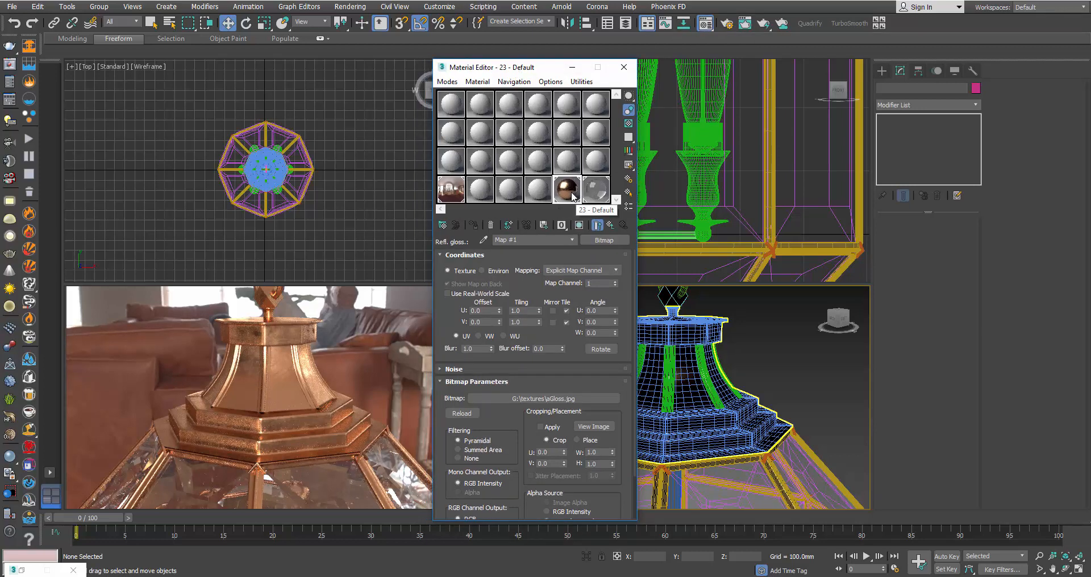
pyautogui.click(612, 225)
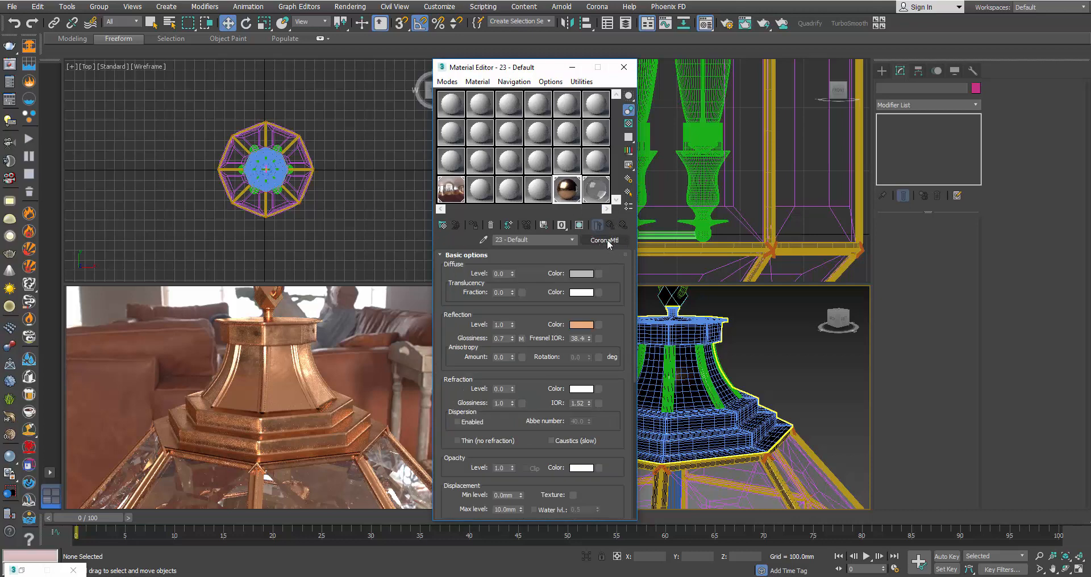
pyautogui.click(604, 240)
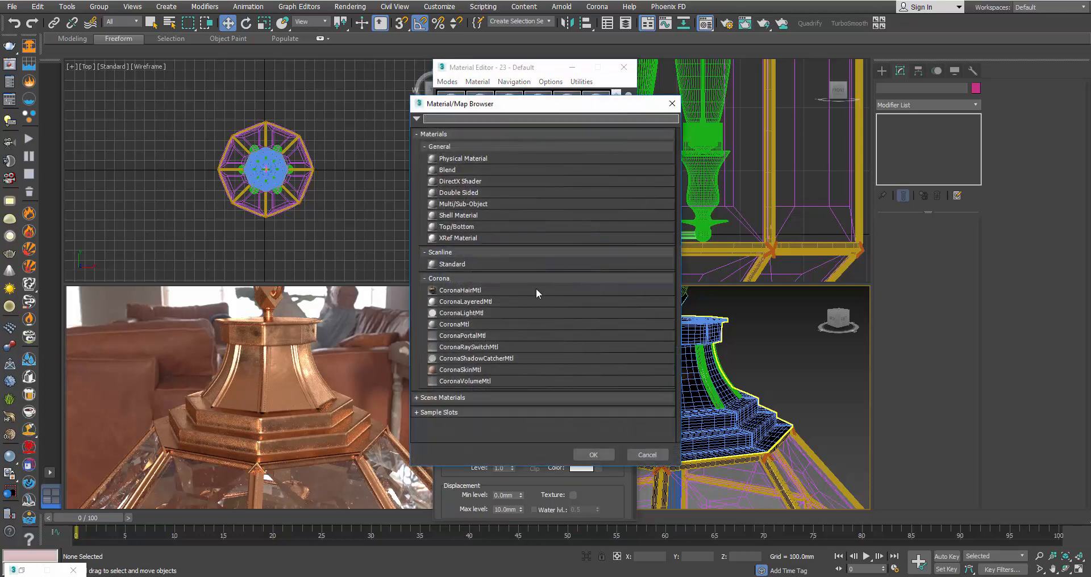
pyautogui.doubleClick(447, 302)
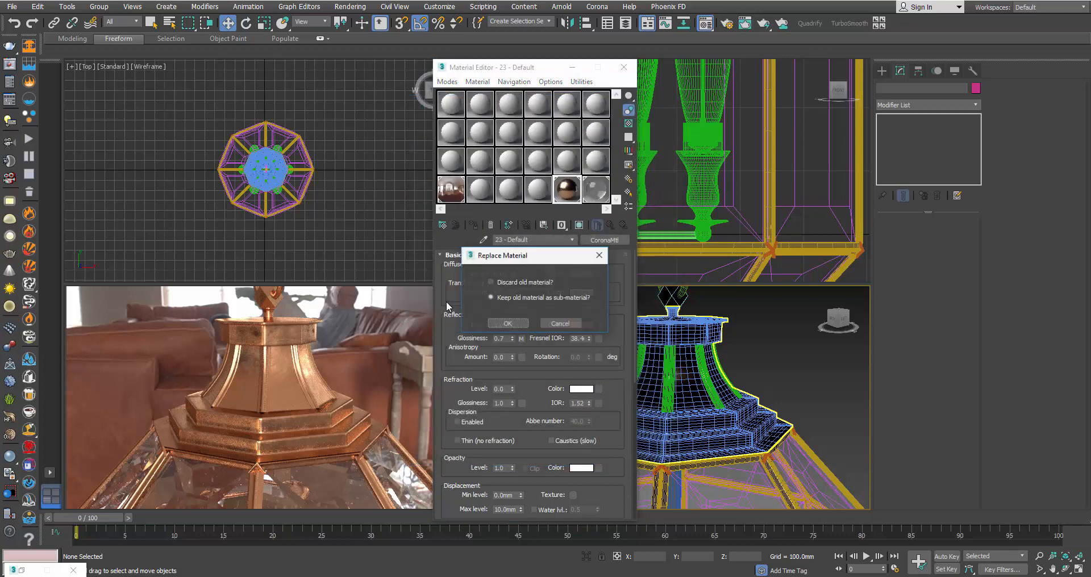
pyautogui.moveTo(528, 268); pyautogui.dragTo(743, 306)
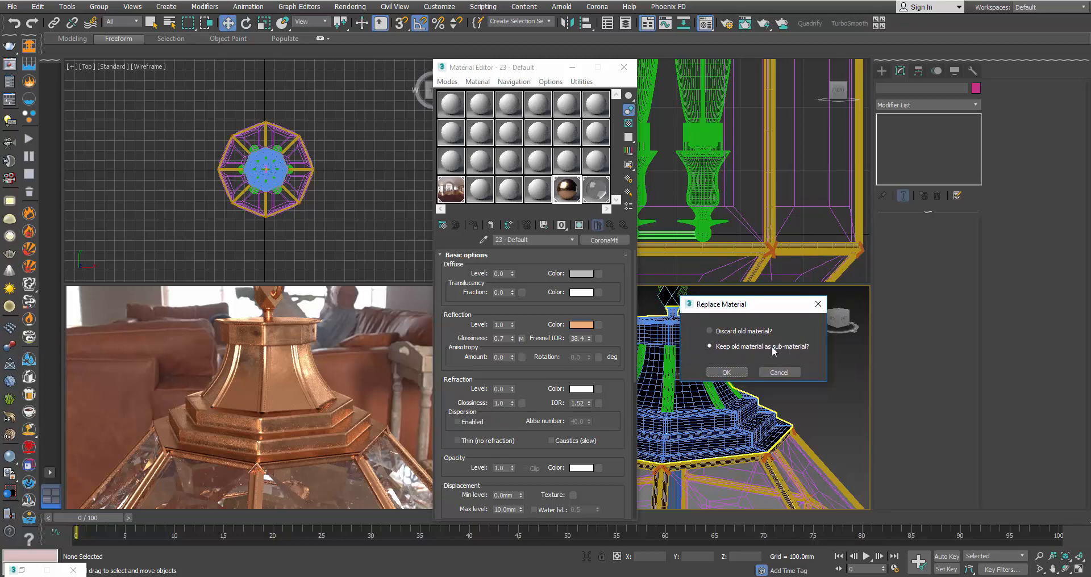
pyautogui.click(726, 372)
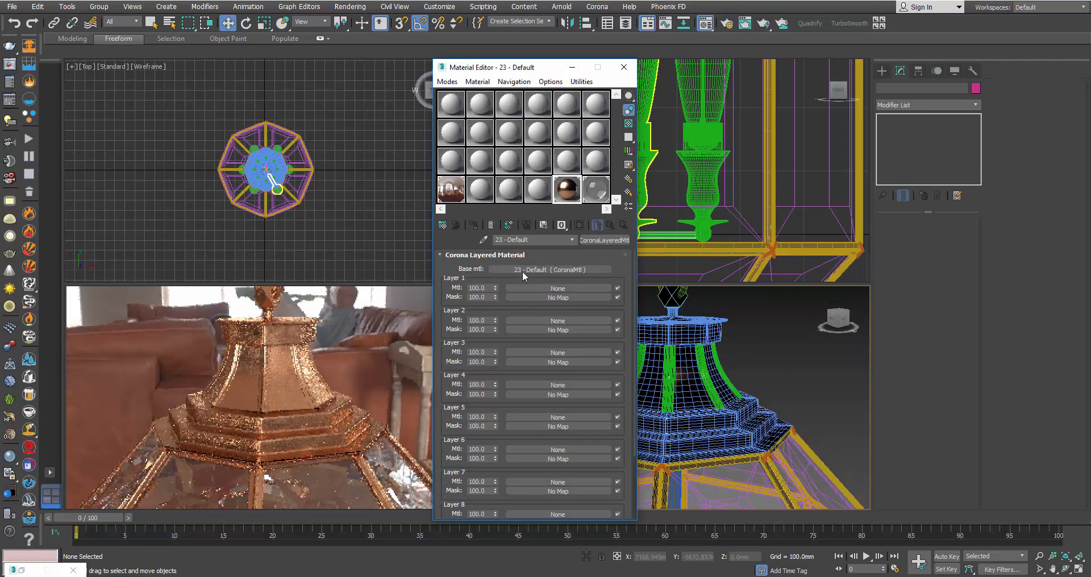
# - Add a CoronaMtl as the Layer 1 material with a very dark green diffuse color of hue 71, saturation 255 and value 3
pyautogui.click(550, 288)
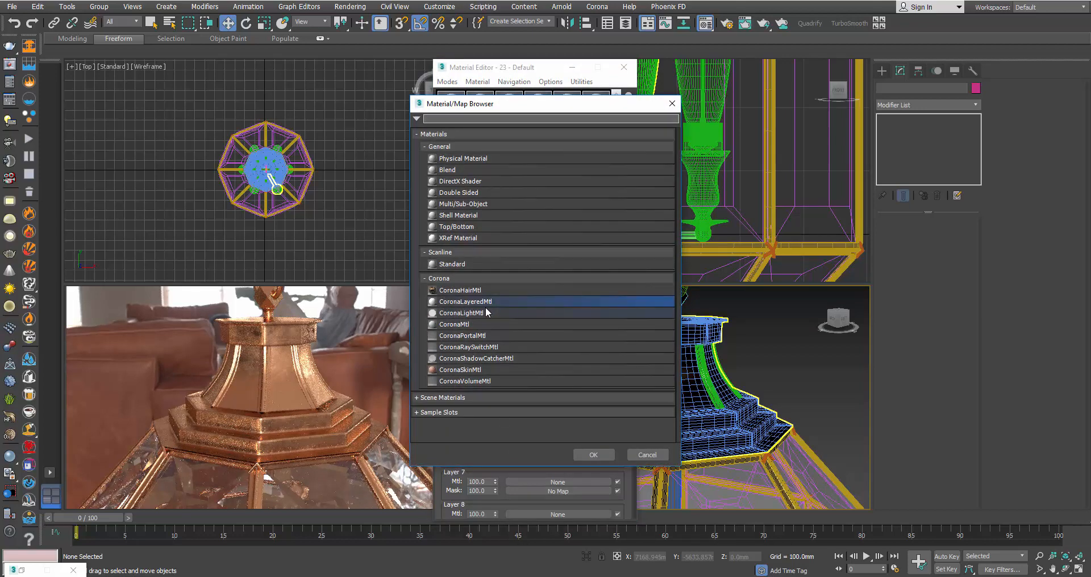
pyautogui.doubleClick(461, 326)
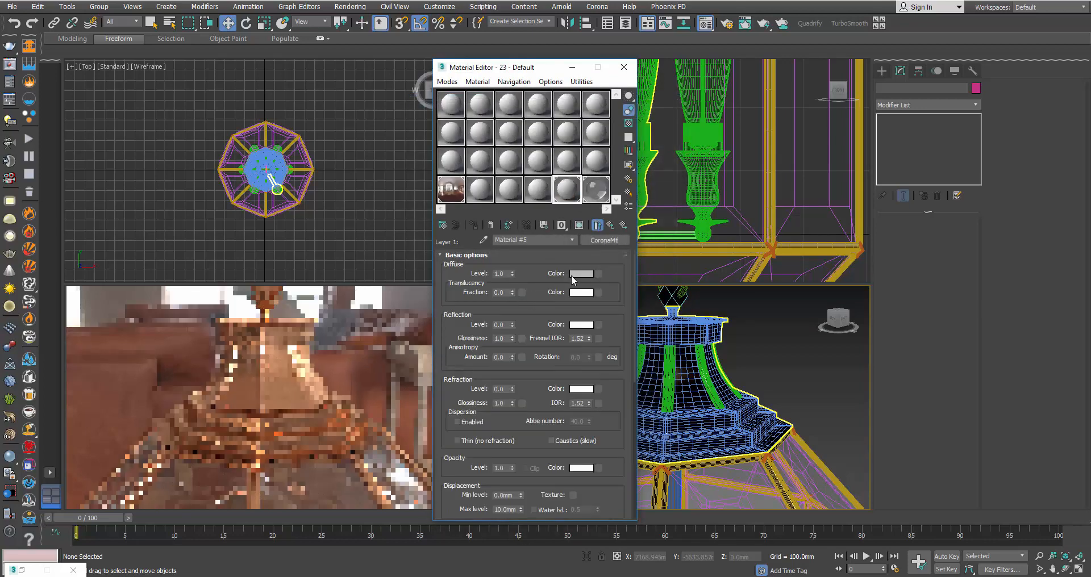
pyautogui.click(581, 273)
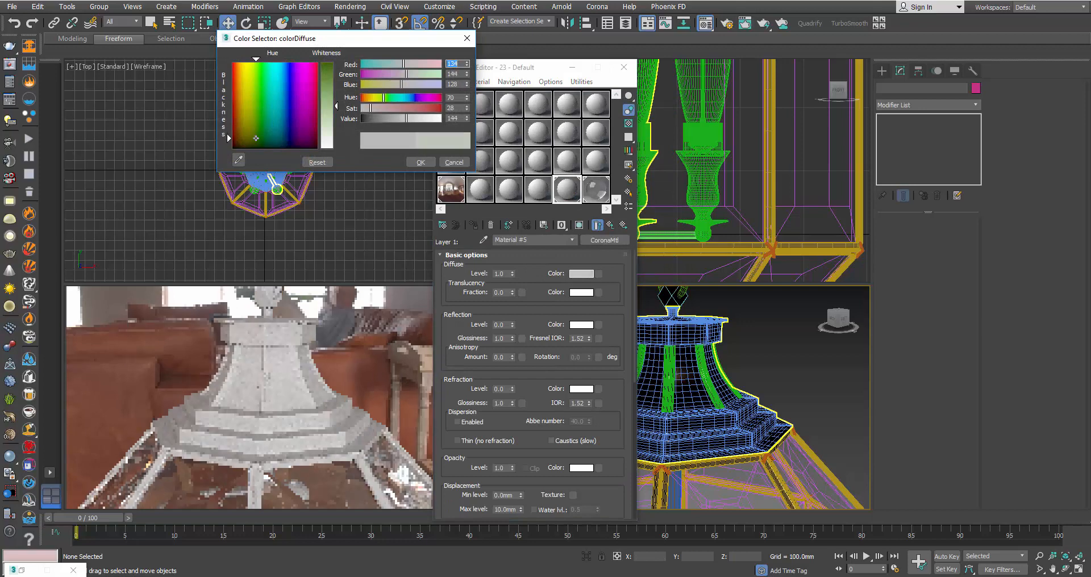
pyautogui.moveTo(333, 70); pyautogui.dragTo(334, 61)
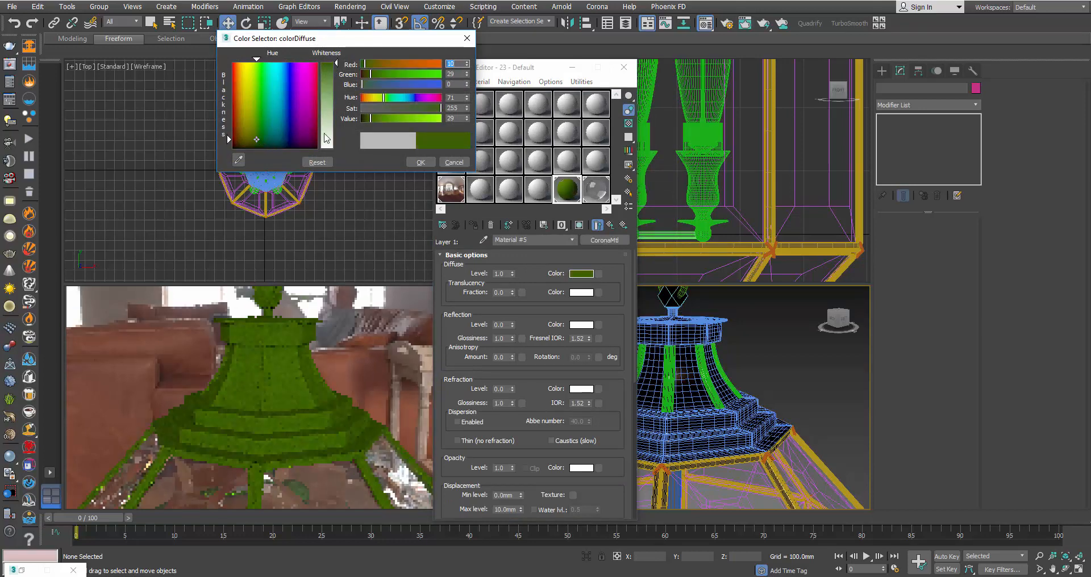
pyautogui.moveTo(366, 118); pyautogui.dragTo(363, 119)
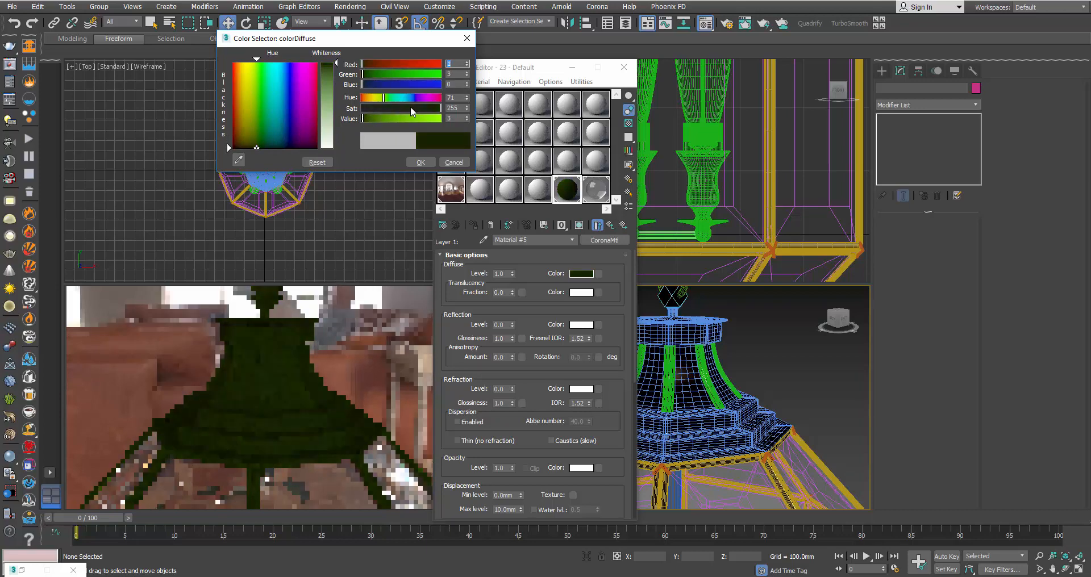
pyautogui.click(421, 162)
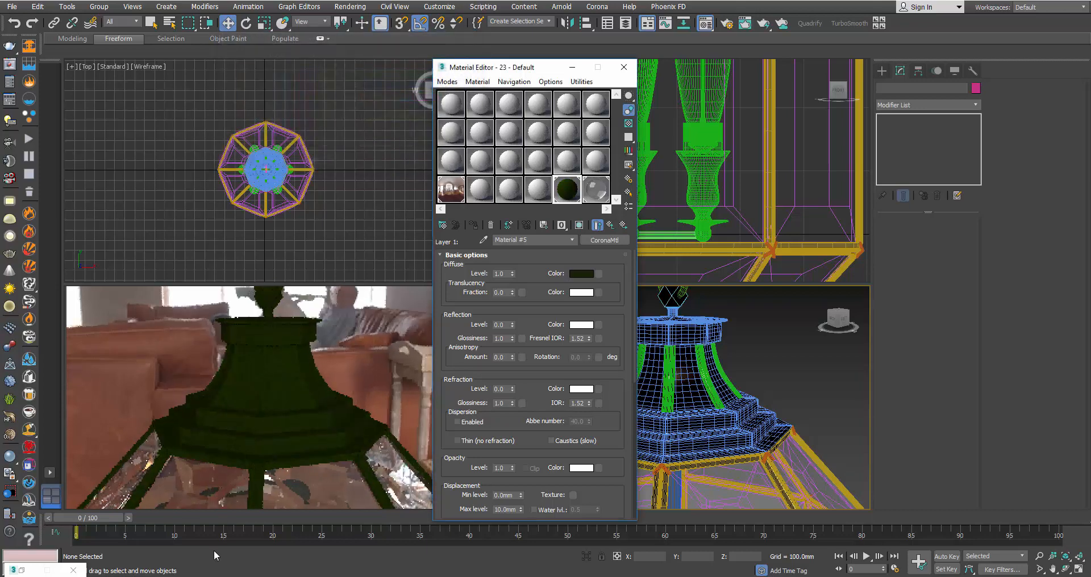
# - Switch to the browser and examine the metal finish in the Lantern Owen photos, and return to 3ds Max
pyautogui.click(118, 576)
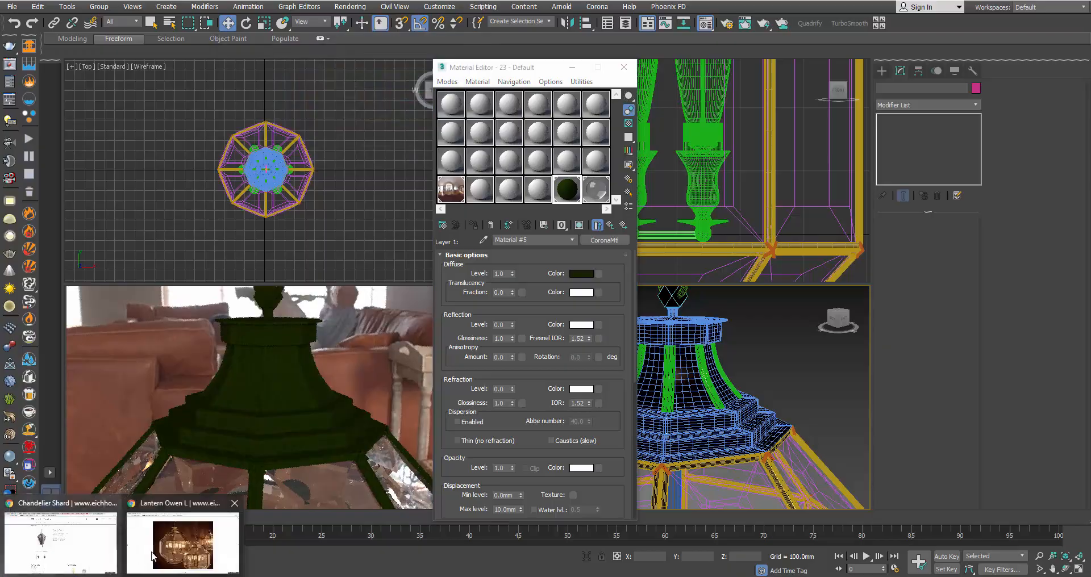
pyautogui.click(160, 545)
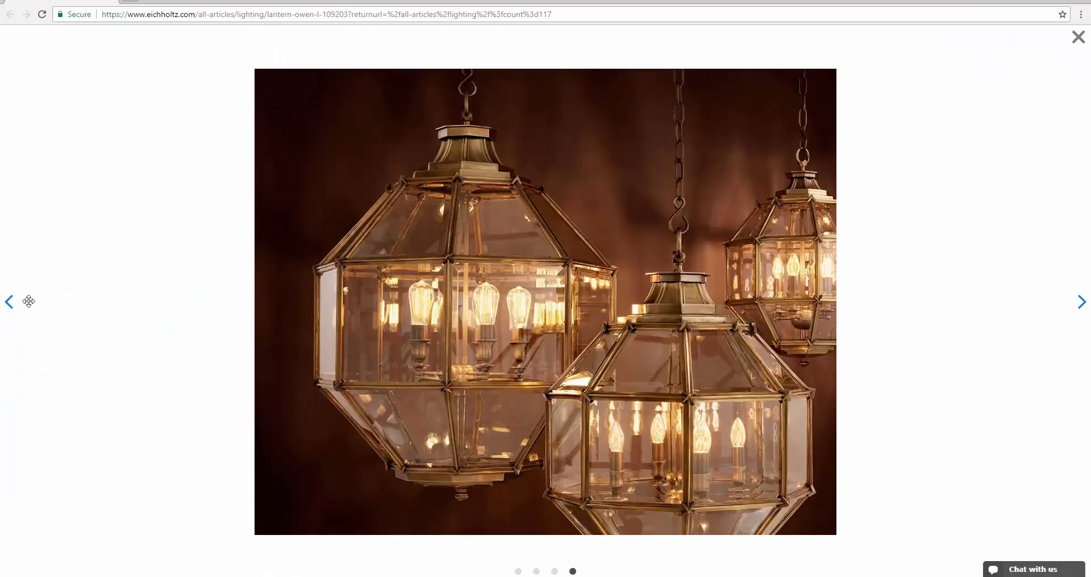
pyautogui.click(1082, 302)
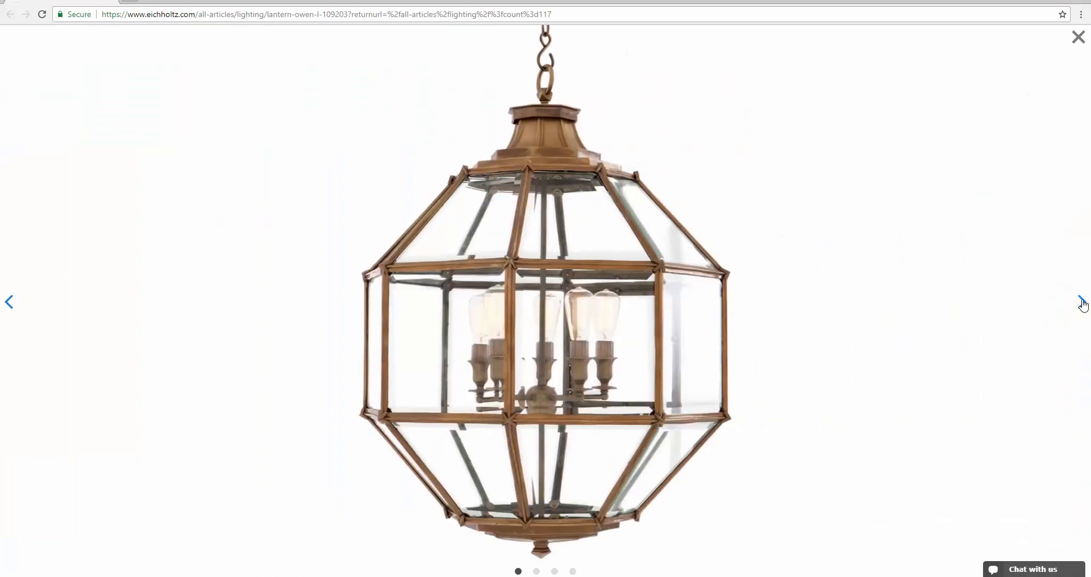
pyautogui.click(1082, 303)
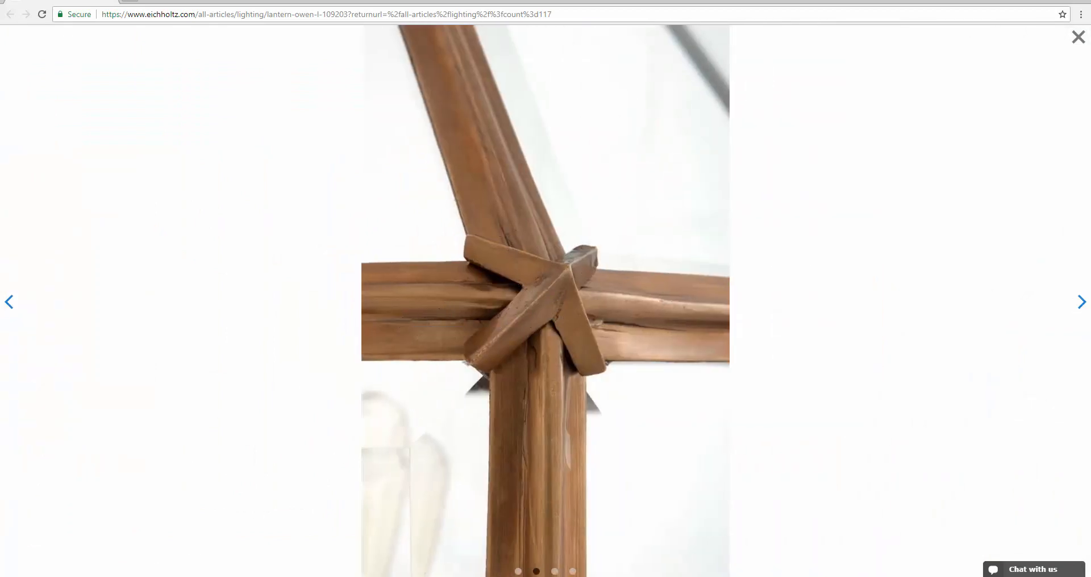
pyautogui.hotkey('alt', 'Tab')
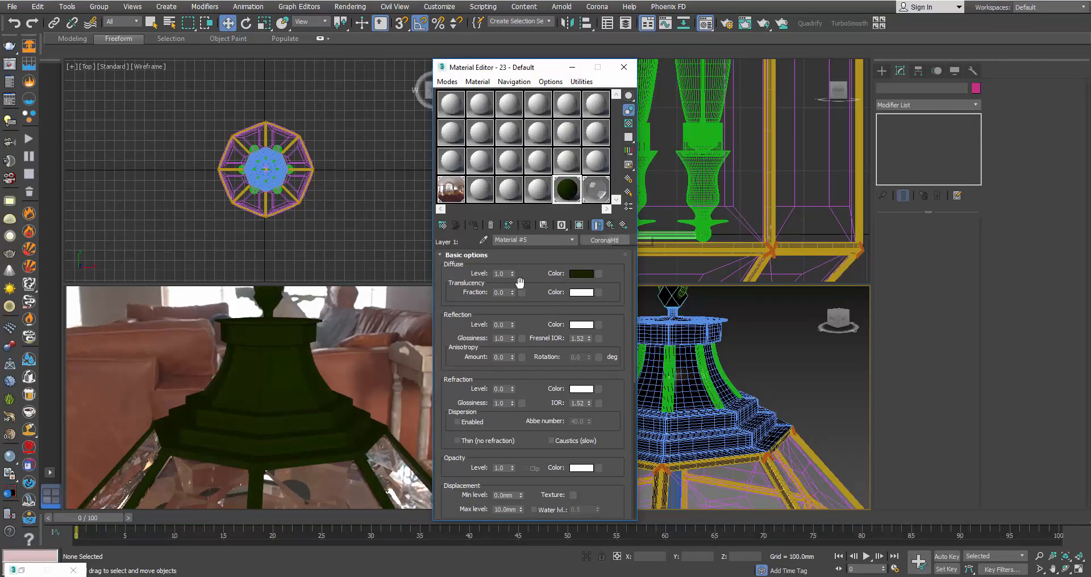
# - Set the Layer 1 material's reflection level to 0.31, reduce its reflection glossiness and return to the layered material
pyautogui.moveTo(512, 327); pyautogui.dragTo(511, 314)
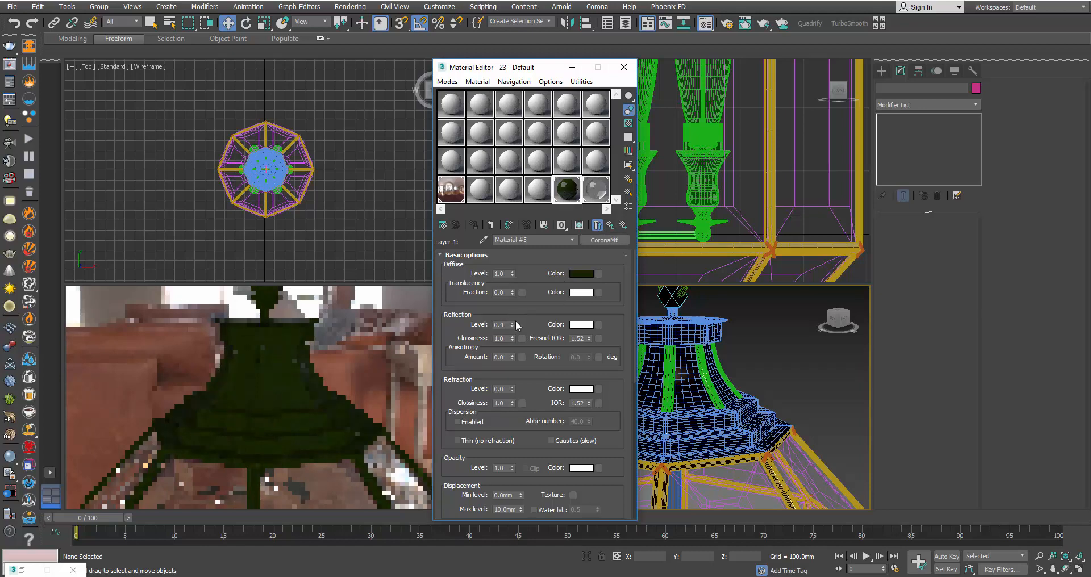
pyautogui.moveTo(512, 325); pyautogui.dragTo(516, 382)
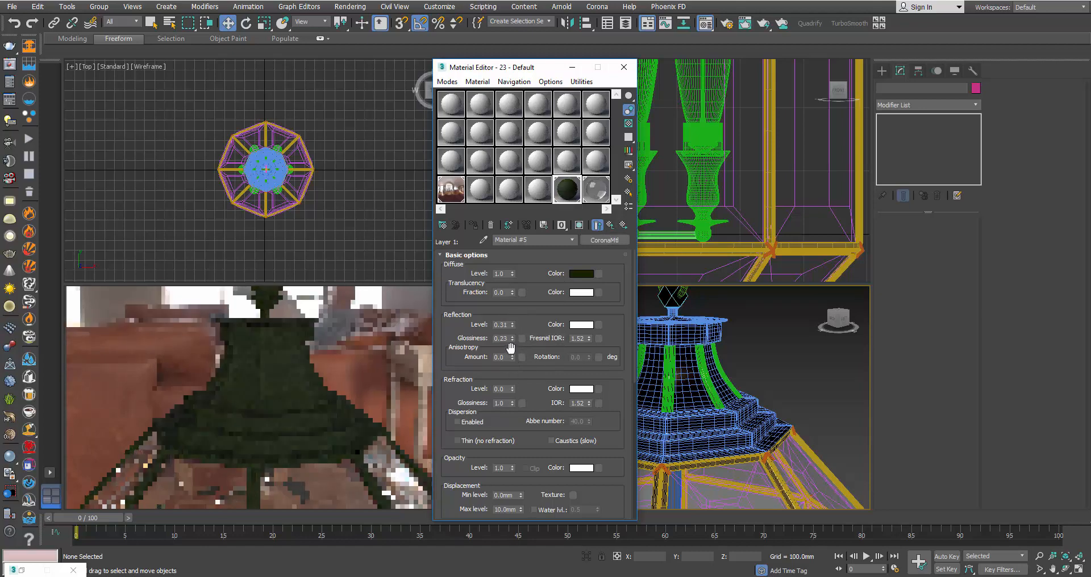
pyautogui.moveTo(512, 340); pyautogui.dragTo(513, 334)
pyautogui.click(610, 225)
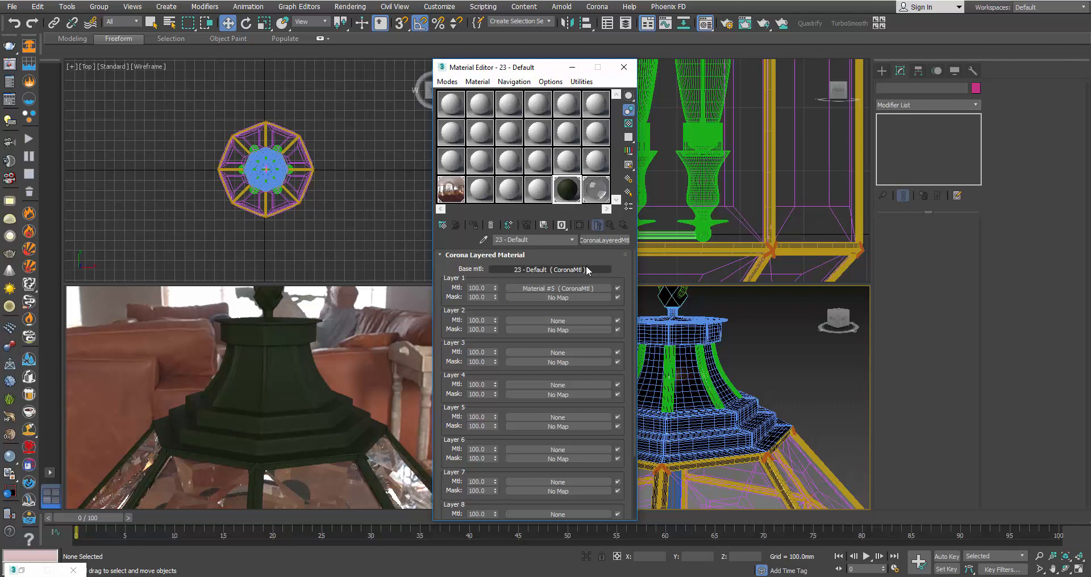
# - Assign a CoronaAO map as the mask of Layer 1
pyautogui.click(550, 298)
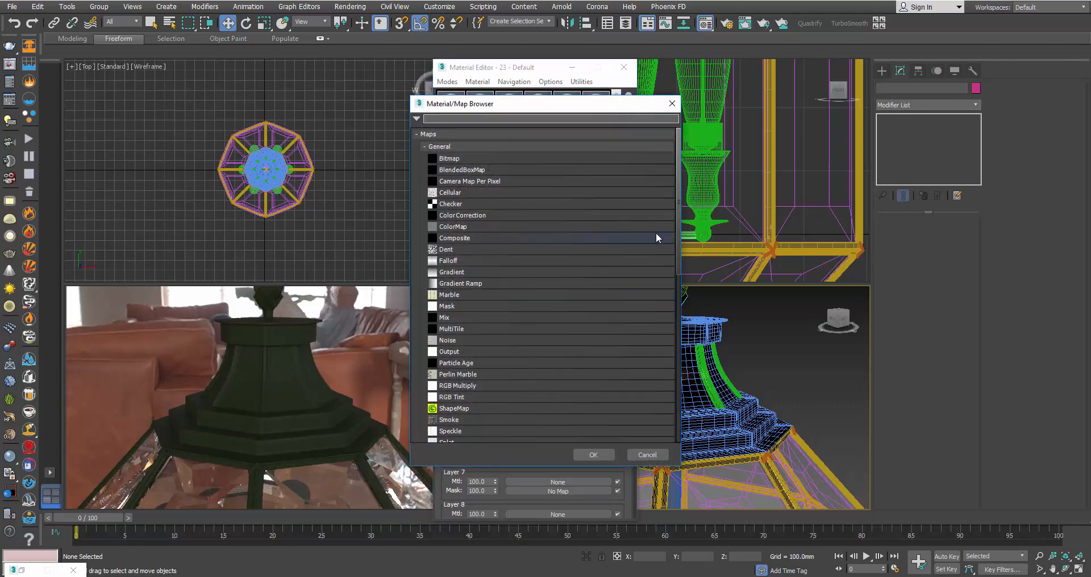
pyautogui.scroll(-9, 471, 285)
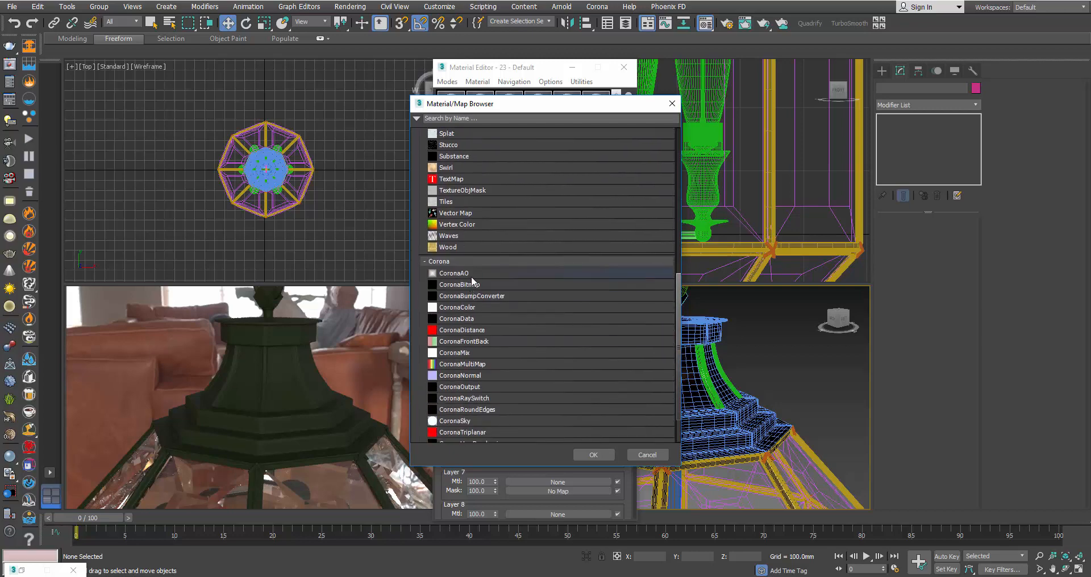
pyautogui.doubleClick(472, 274)
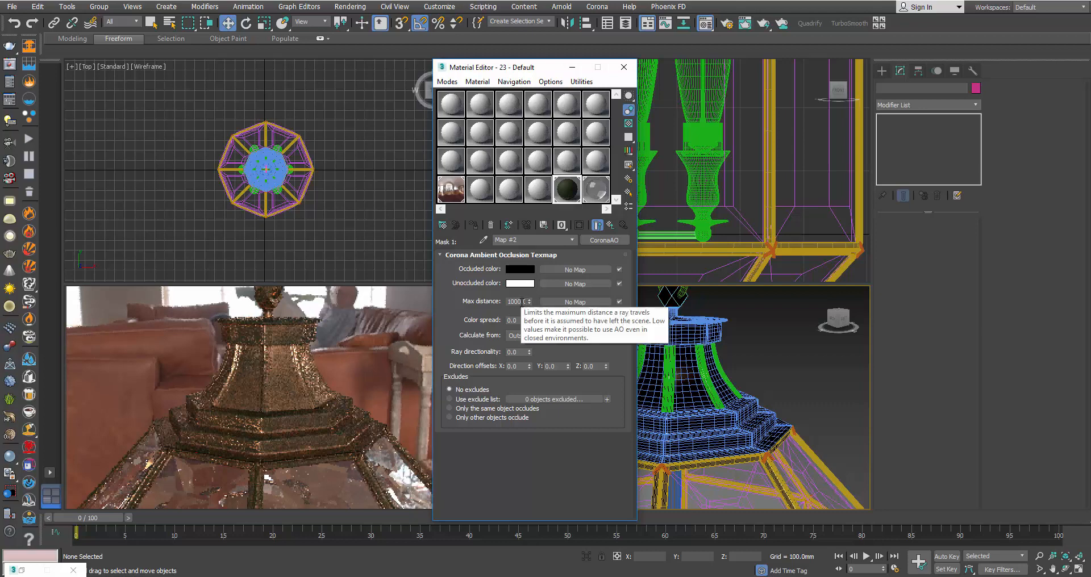
# - Try a max distance of 50 mm on the ambient occlusion map, and reduce it to 5 mm
pyautogui.click(521, 302)
pyautogui.write('50')
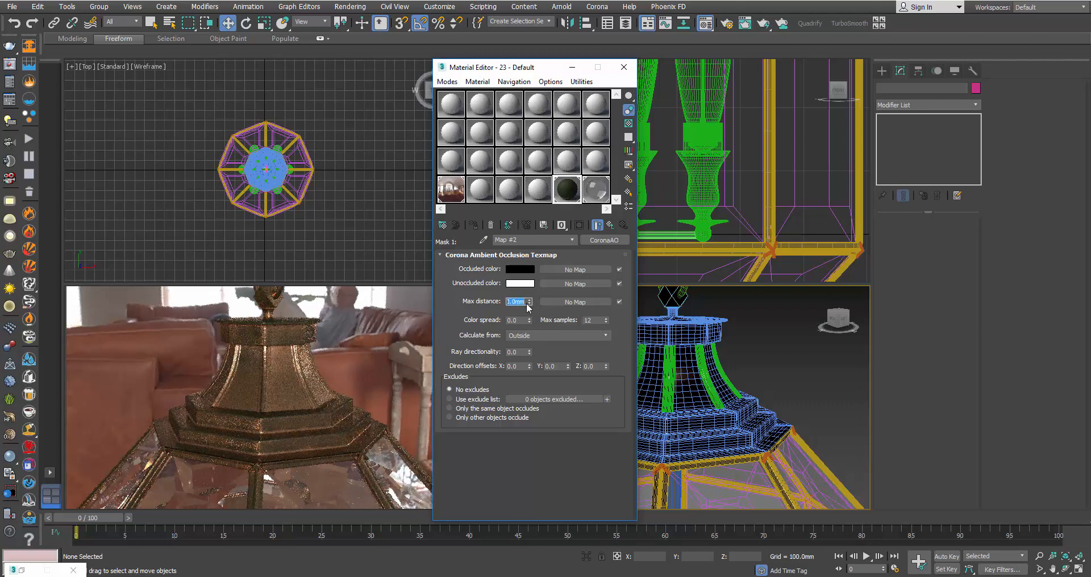
pyautogui.press('Return')
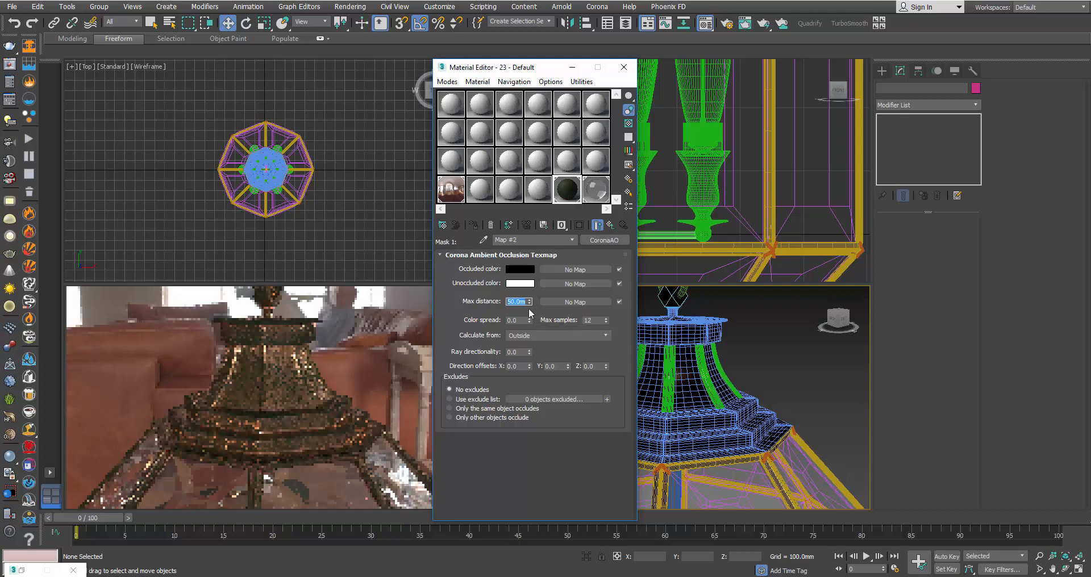
pyautogui.write('5')
pyautogui.press('Return')
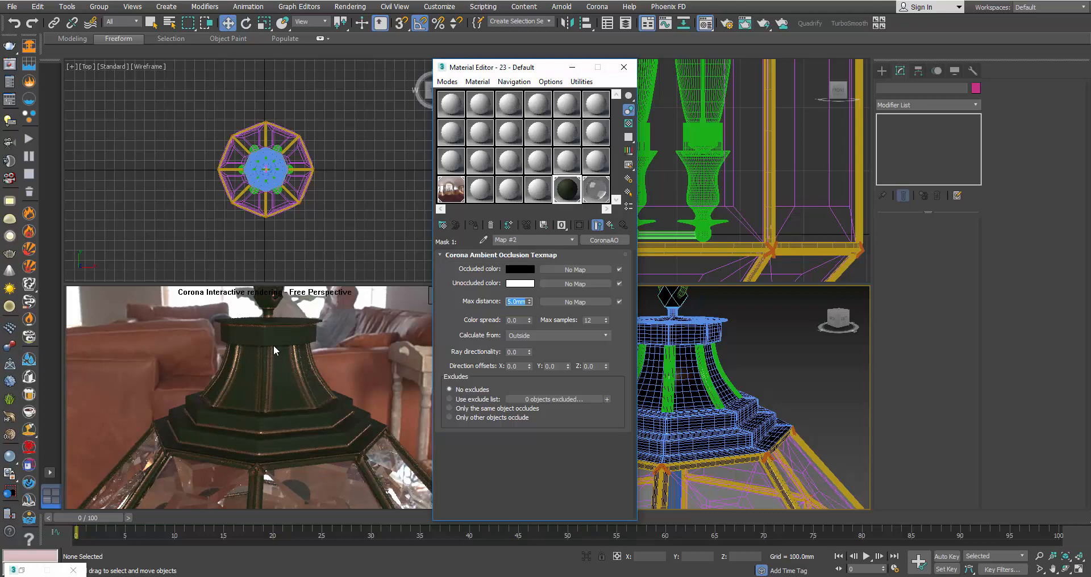
# - Swap the ambient occlusion map's occluded and unoccluded colors, and try color spreads of 0.5 and 1.0
pyautogui.moveTo(518, 283); pyautogui.dragTo(518, 271)
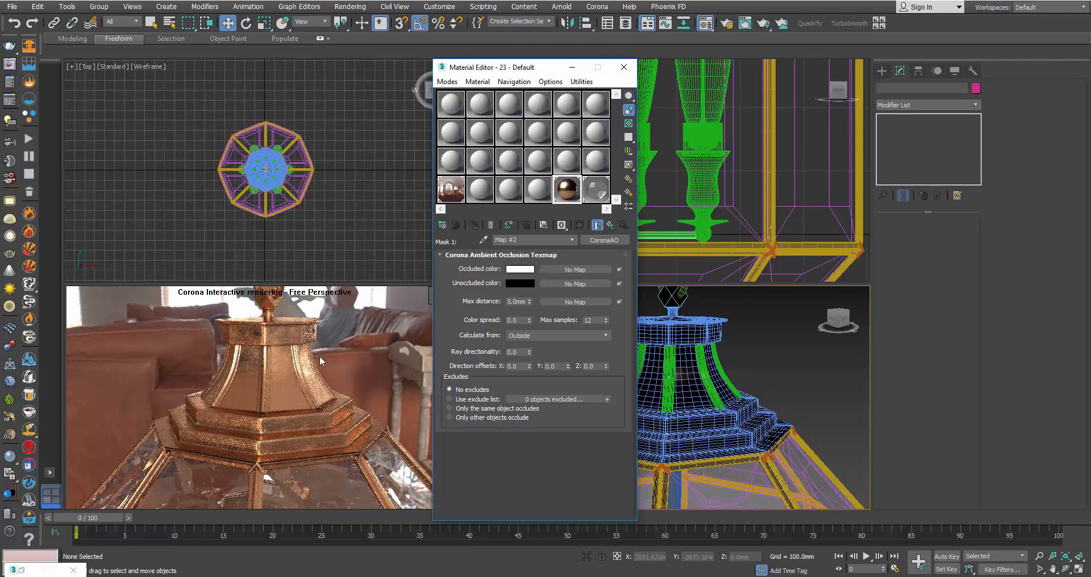
pyautogui.scroll(5, 670, 376)
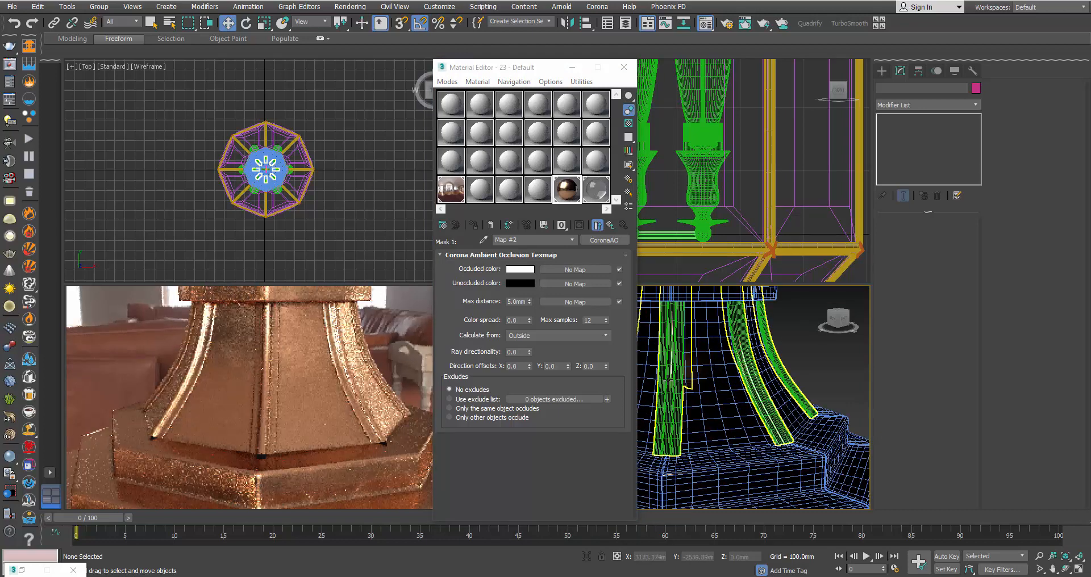
pyautogui.click(521, 321)
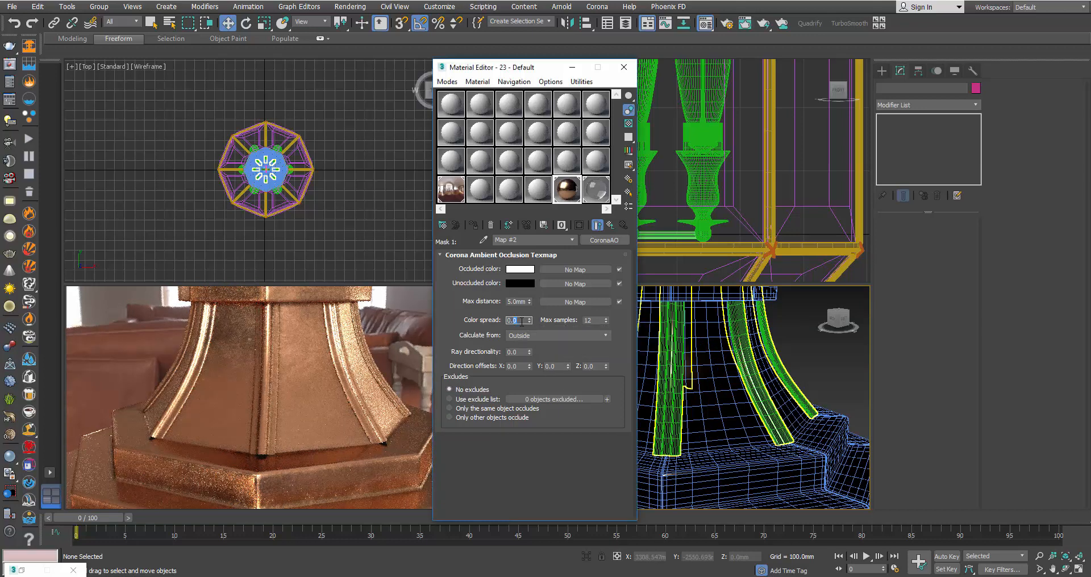
pyautogui.write('0.5')
pyautogui.press('Return')
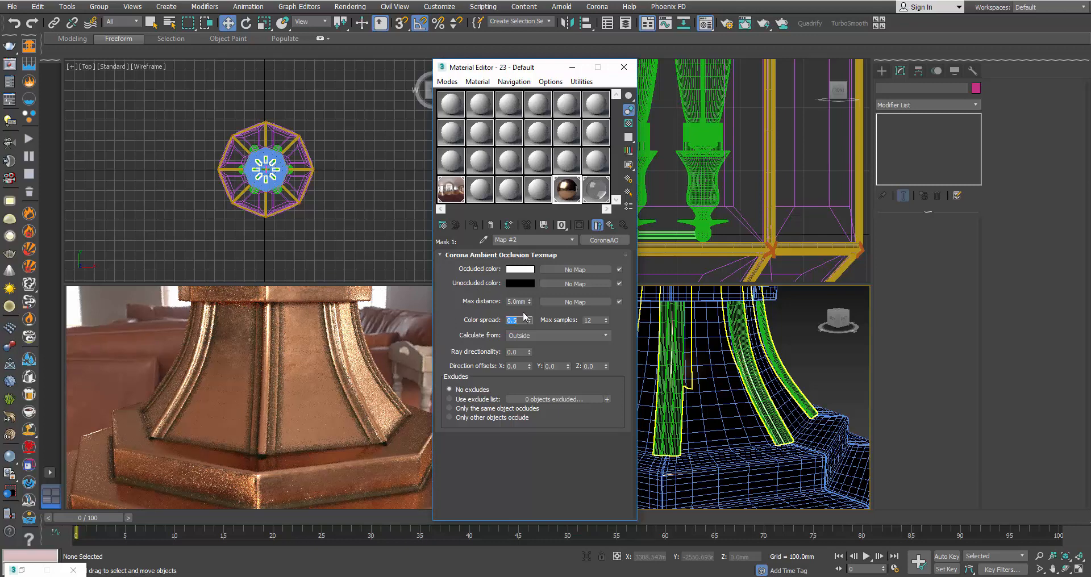
pyautogui.write('1')
pyautogui.press('Return')
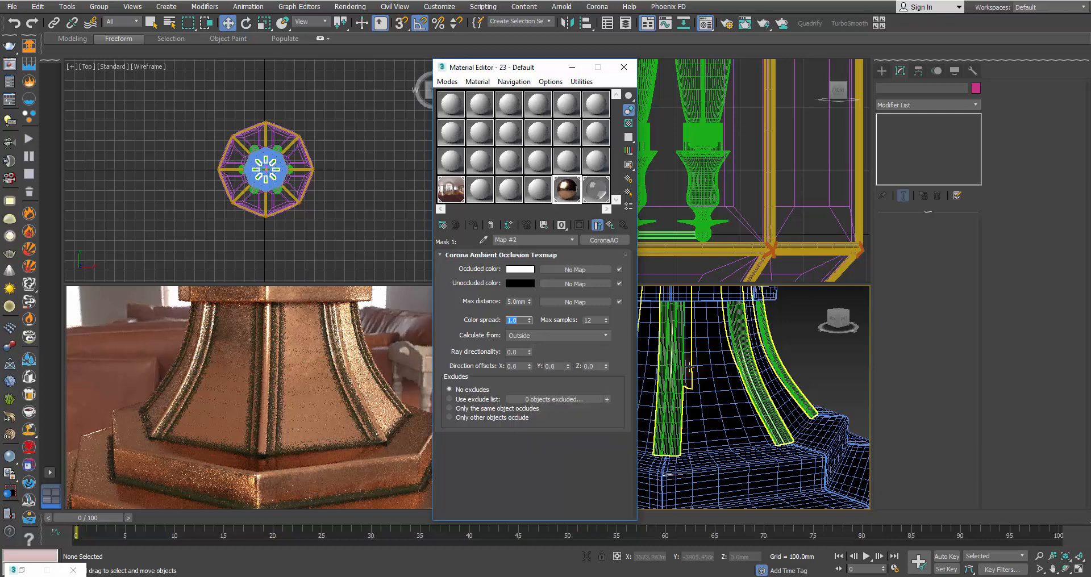
# - Set the ambient occlusion map's max distance to 10 mm
pyautogui.click(518, 301)
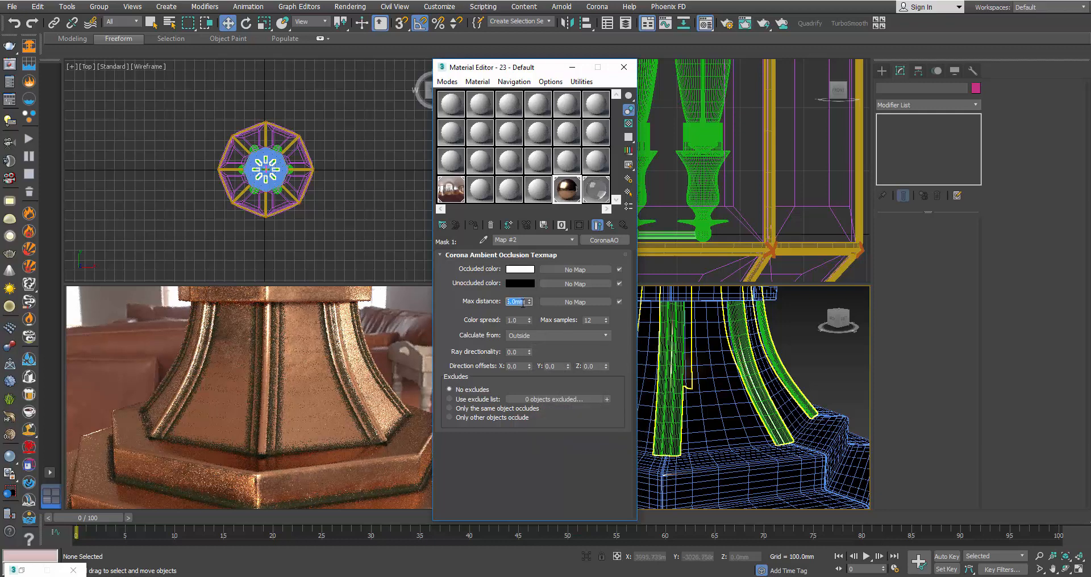
pyautogui.click(513, 320)
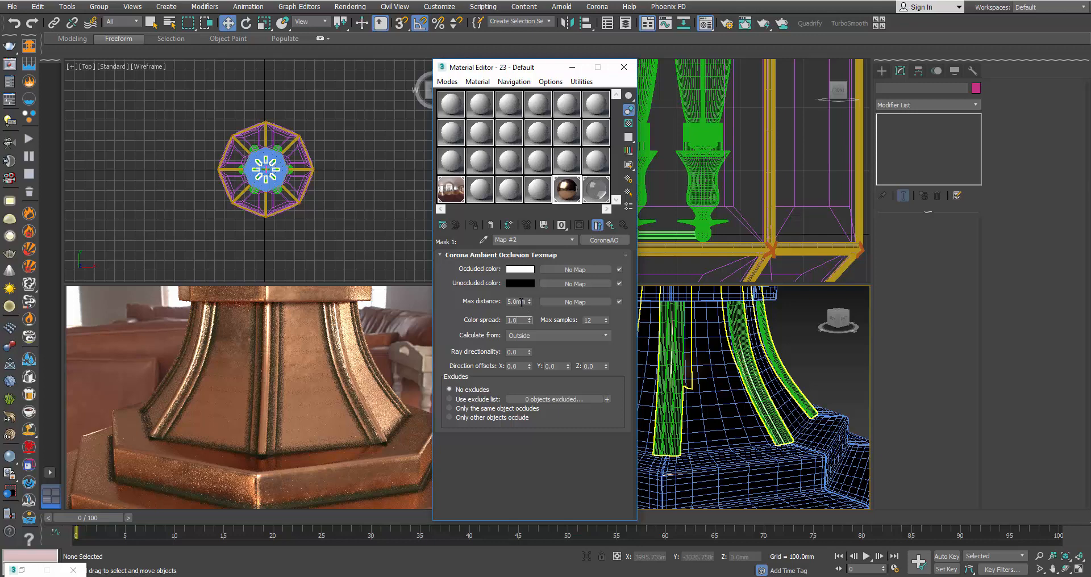
pyautogui.doubleClick(520, 302)
pyautogui.write('10')
pyautogui.press('Return')
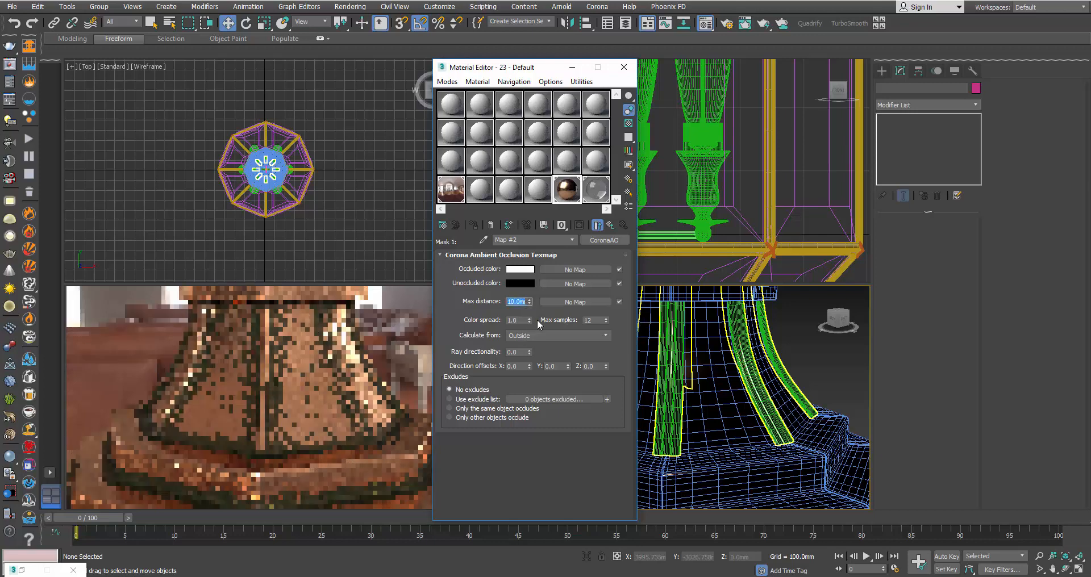
# - Reduce the ambient occlusion map's color spread to 0.2
pyautogui.scroll(-5, 706, 380)
pyautogui.scroll(-5, 706, 381)
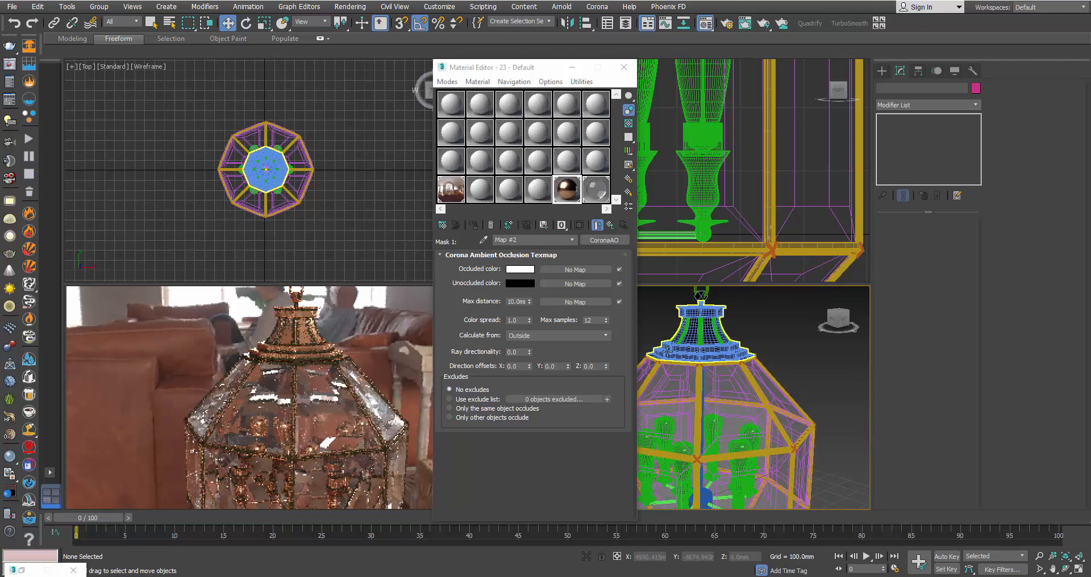
pyautogui.scroll(5, 690, 349)
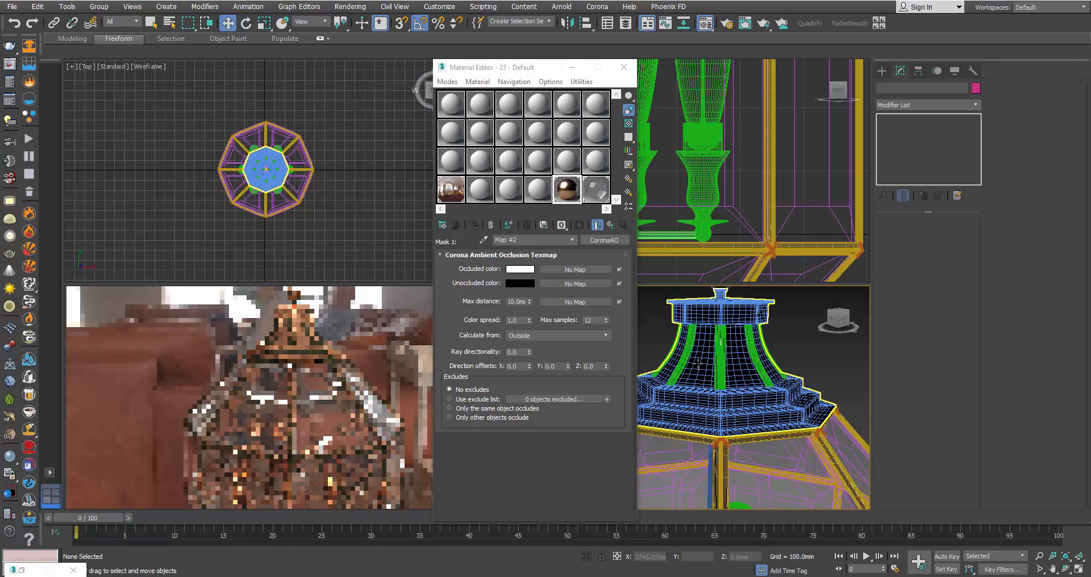
pyautogui.moveTo(707, 360); pyautogui.dragTo(698, 416, button='middle')
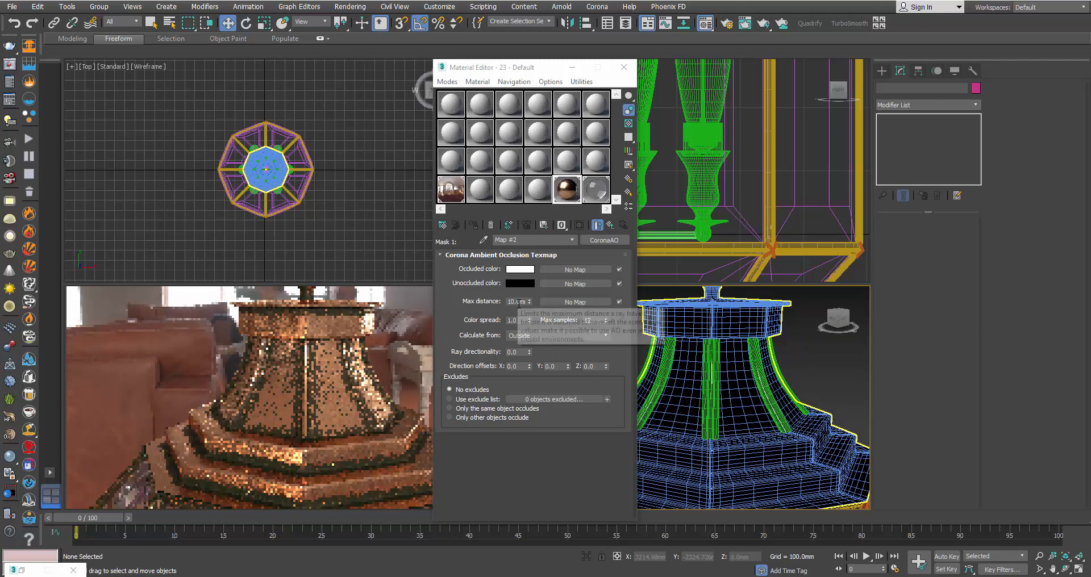
pyautogui.click(522, 320)
pyautogui.write('0.2')
pyautogui.press('Return')
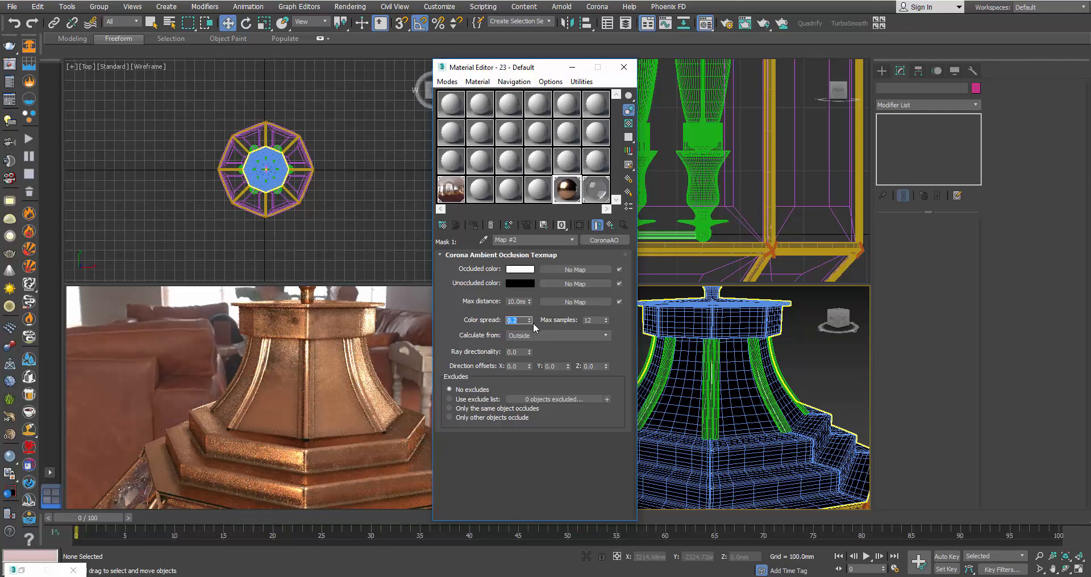
# - Switch to the browser, compare the Lantern Owen photos with the render in a smaller browser window, and return to 3ds Max
pyautogui.scroll(-5, 722, 389)
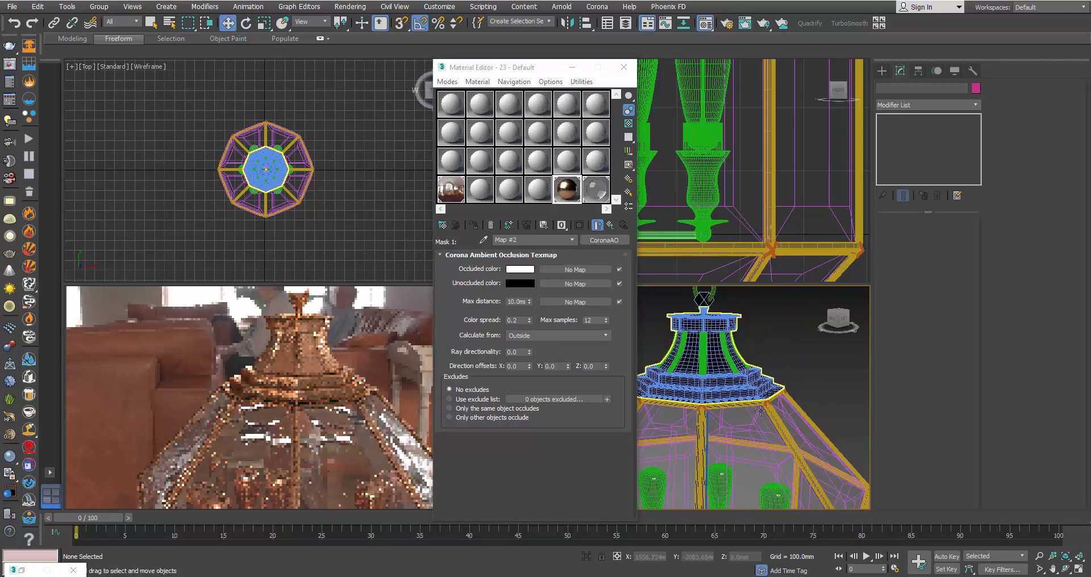
pyautogui.keyDown('alt'); pyautogui.moveTo(706, 425); pyautogui.dragTo(709, 415, button='middle'); pyautogui.keyUp('alt')
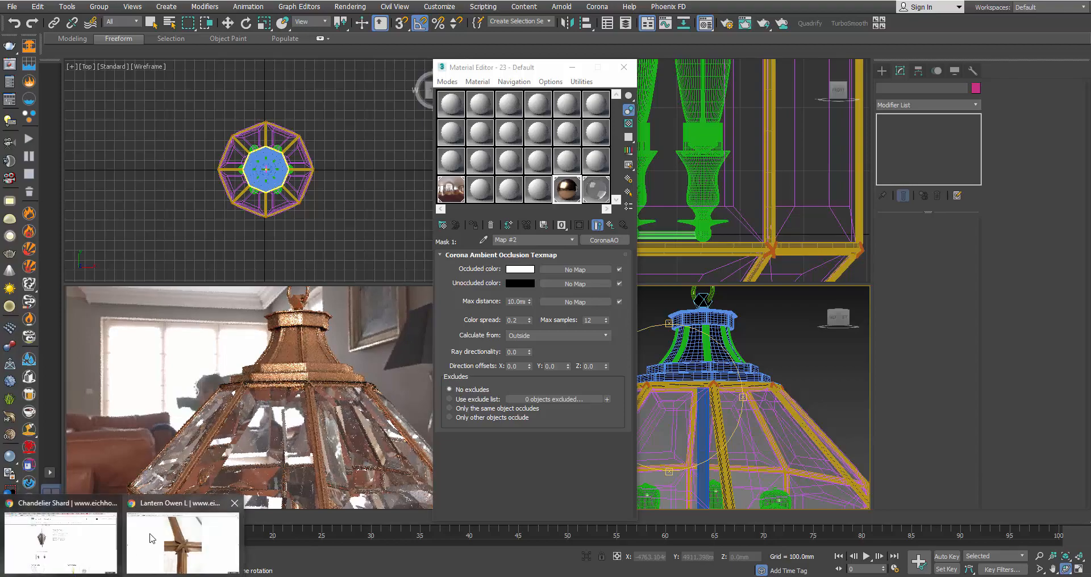
pyautogui.click(183, 539)
pyautogui.click(1081, 303)
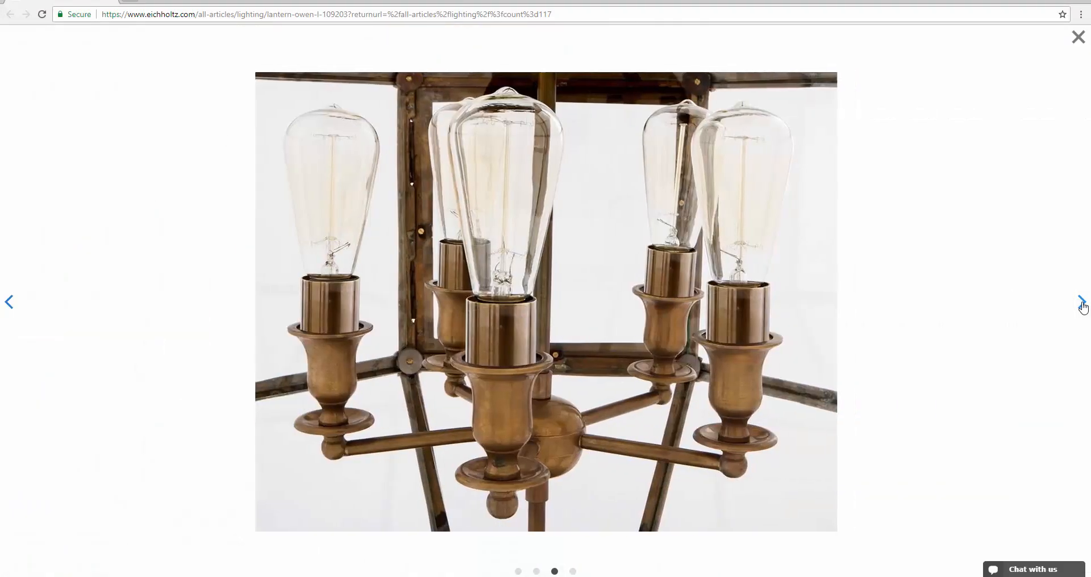
pyautogui.click(1081, 303)
pyautogui.click(1082, 303)
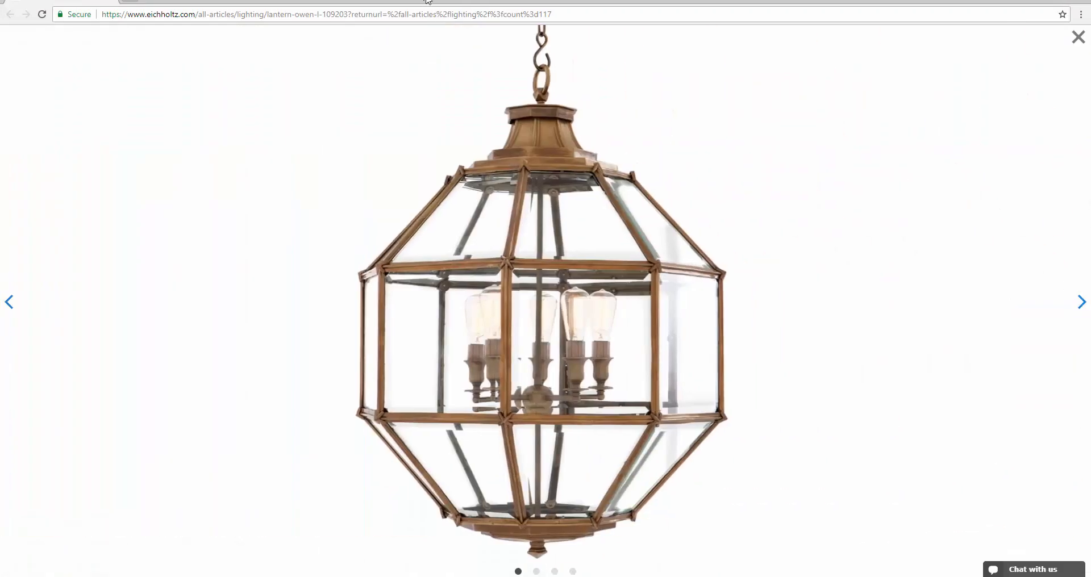
pyautogui.moveTo(427, 2); pyautogui.dragTo(484, 8)
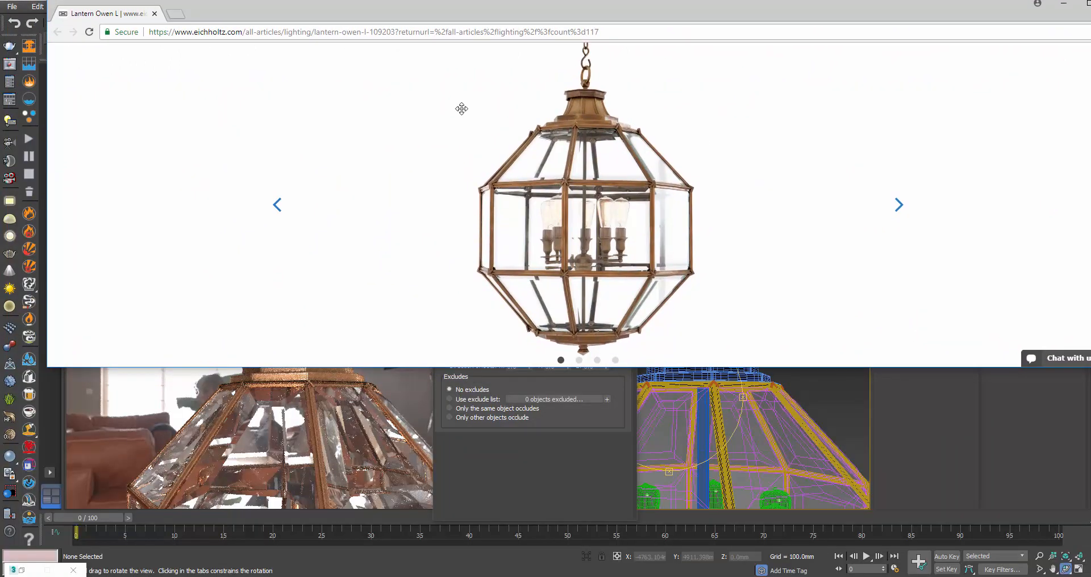
pyautogui.moveTo(49, 136); pyautogui.dragTo(670, 137)
pyautogui.moveTo(857, 11); pyautogui.dragTo(639, 133)
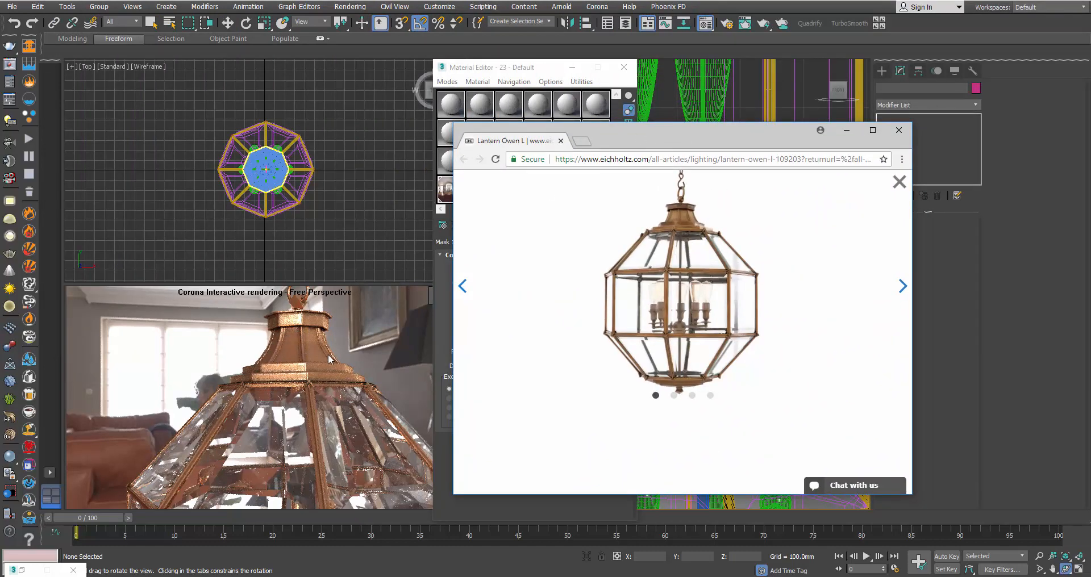
pyautogui.click(495, 69)
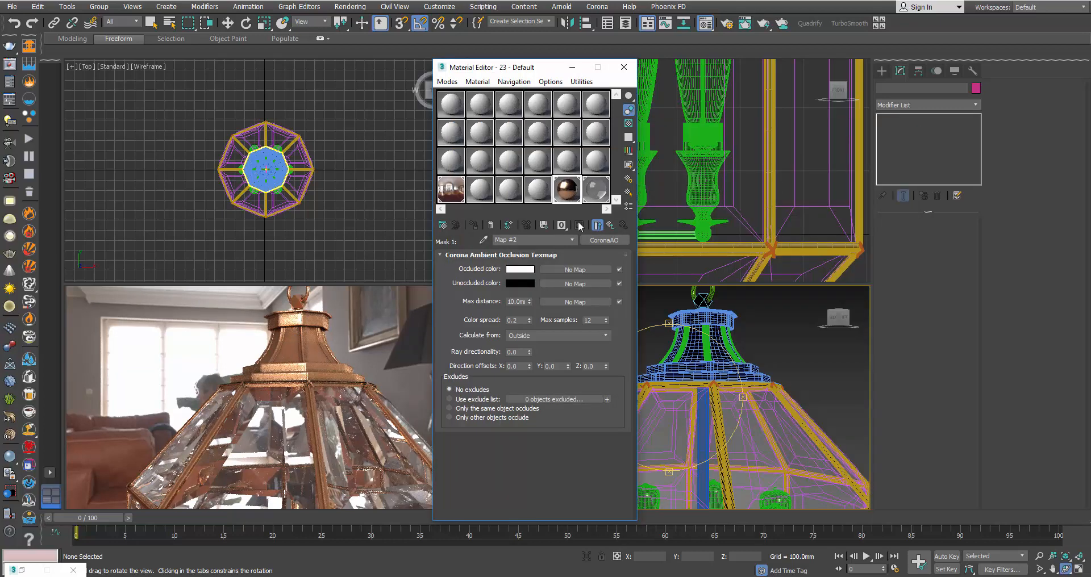
# - Open the base material of the layered copper material and set its reflection level to 0.6
pyautogui.click(612, 227)
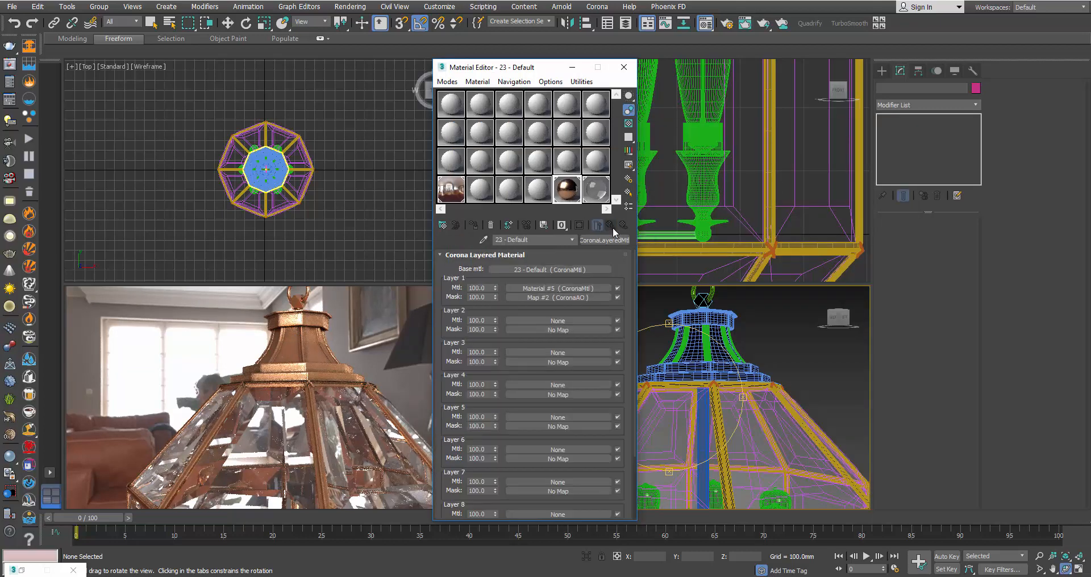
pyautogui.click(566, 270)
pyautogui.doubleClick(499, 324)
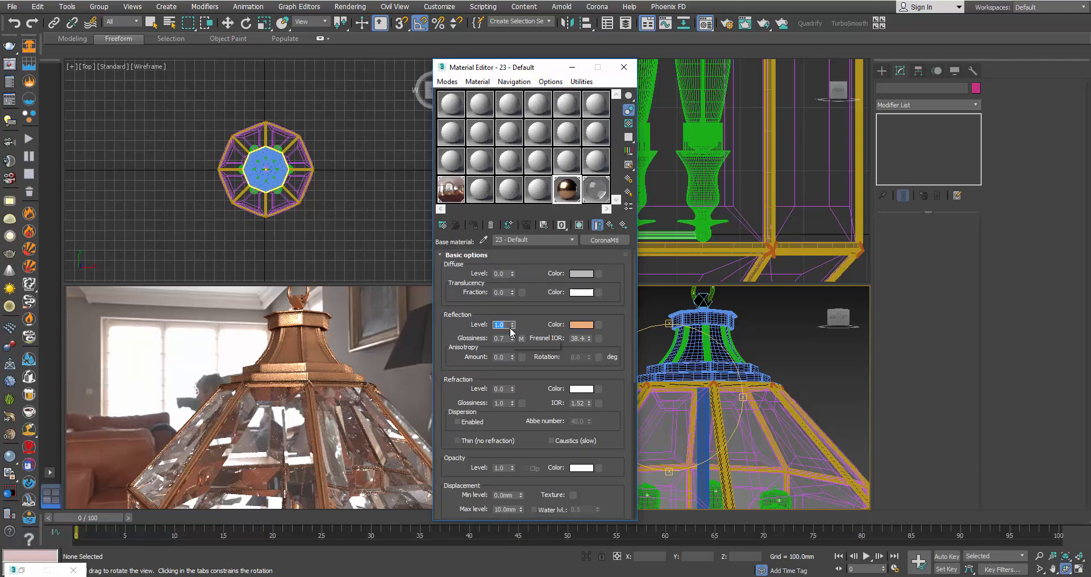
pyautogui.write('0.6')
pyautogui.press('Return')
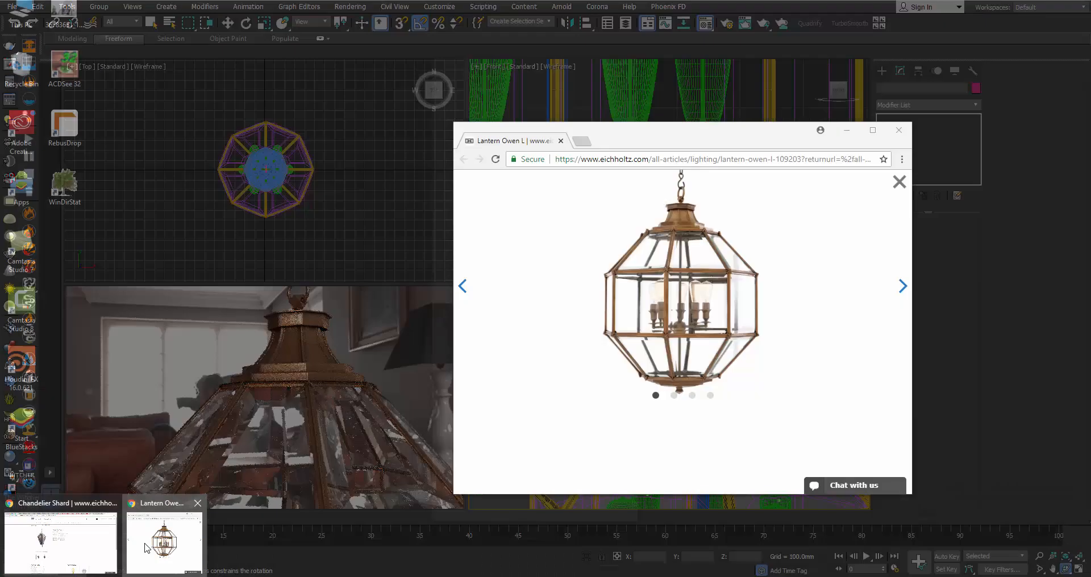
# - Switch to the browser to compare the darker copper with the lantern photo, and return to 3ds Max
pyautogui.click(146, 549)
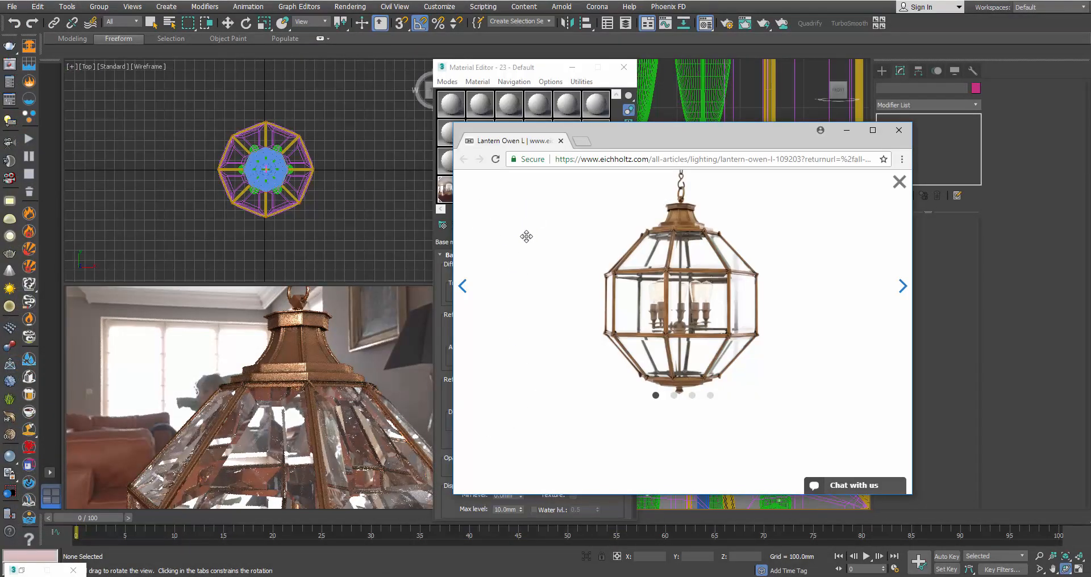
pyautogui.click(847, 133)
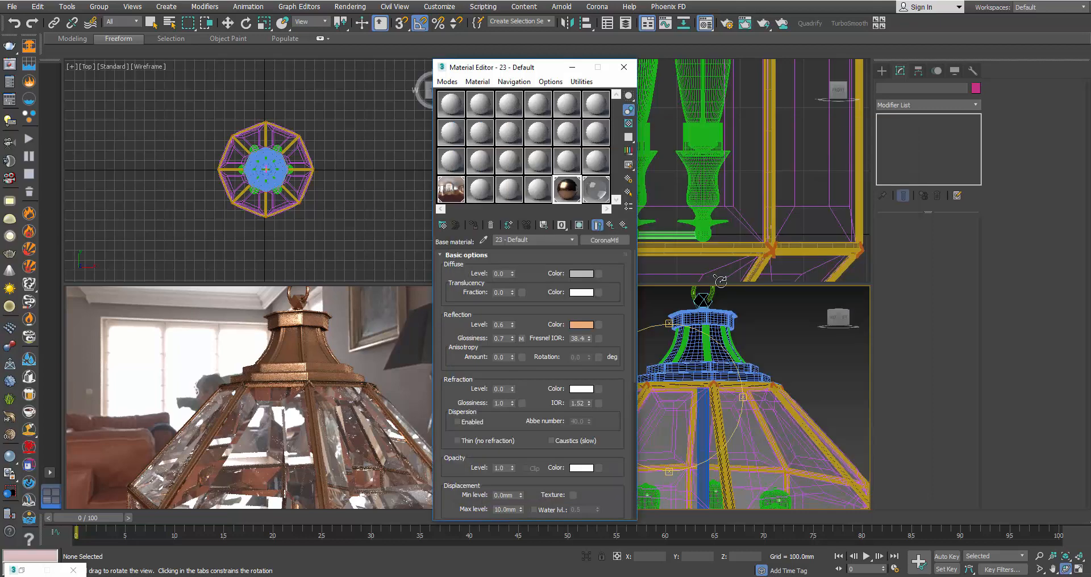
pyautogui.moveTo(680, 387); pyautogui.dragTo(702, 406)
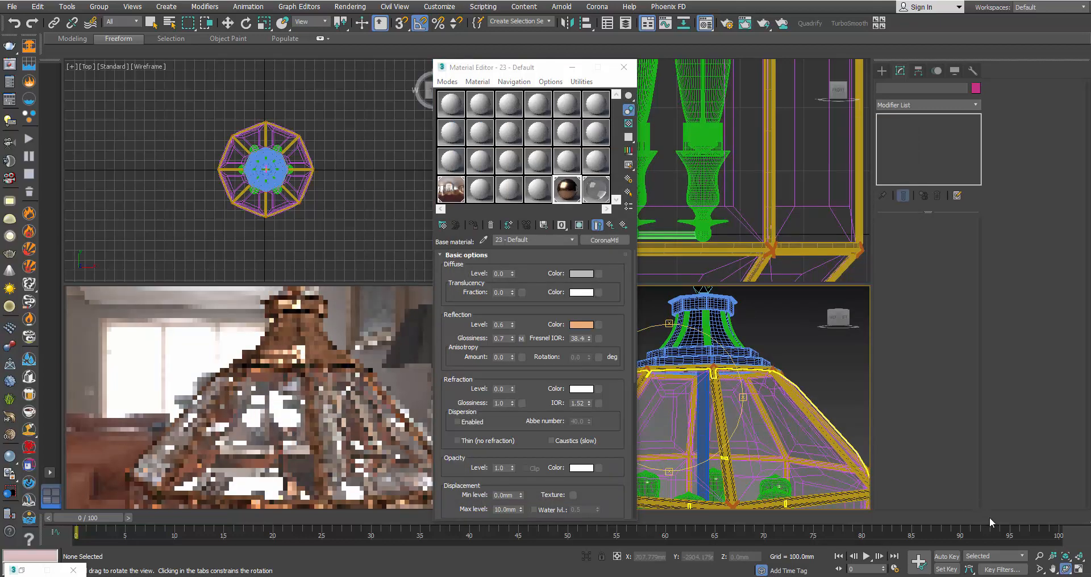
pyautogui.rightClick(684, 381)
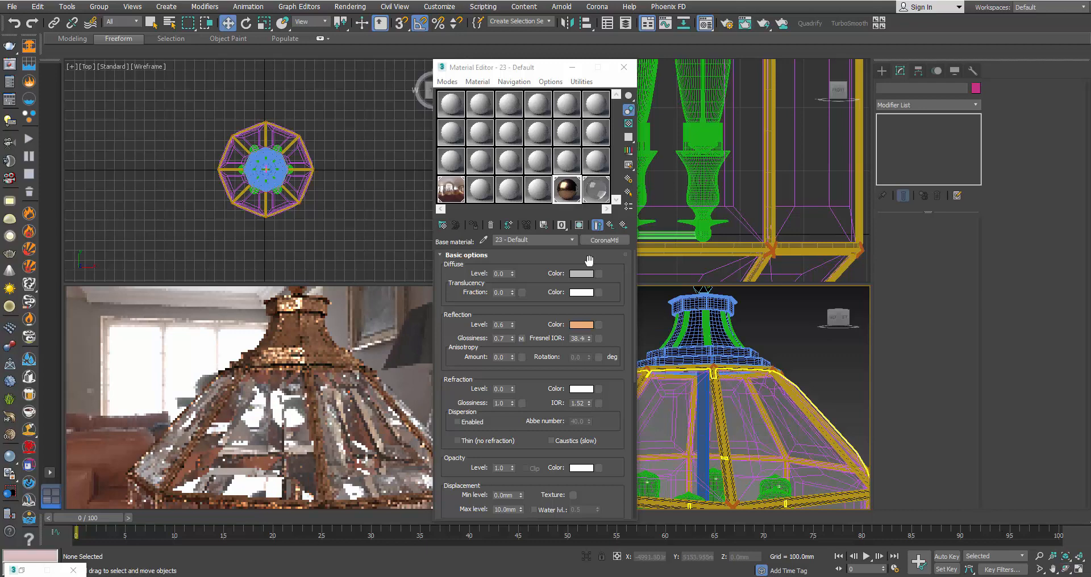
# - Copy the copper's reflection glossiness map to an empty material slot as an instance, and assign it to the glass material's reflection glossiness
pyautogui.click(601, 190)
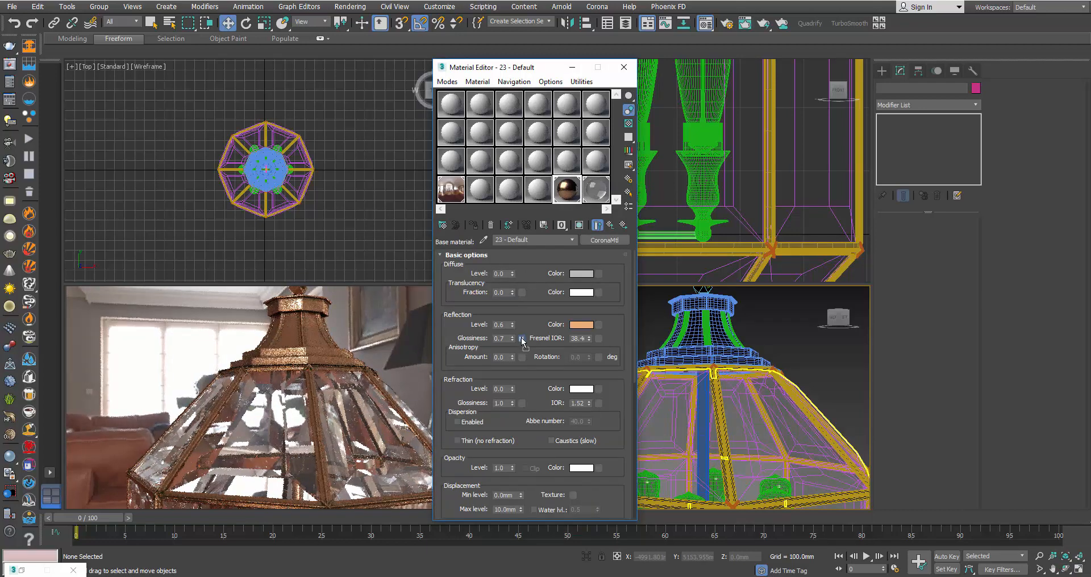
pyautogui.moveTo(521, 339); pyautogui.dragTo(540, 193)
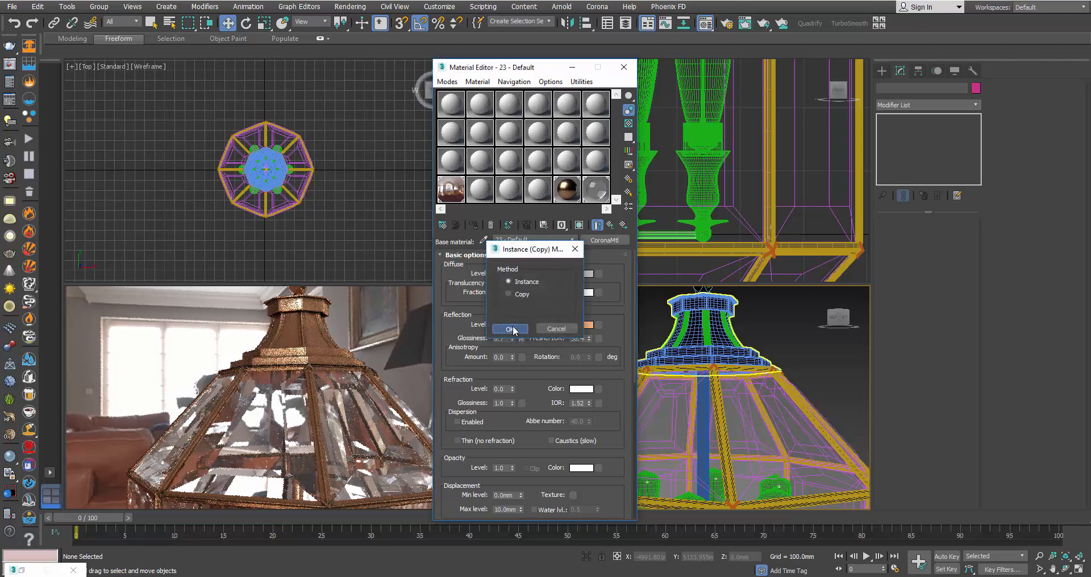
pyautogui.click(510, 329)
pyautogui.click(596, 192)
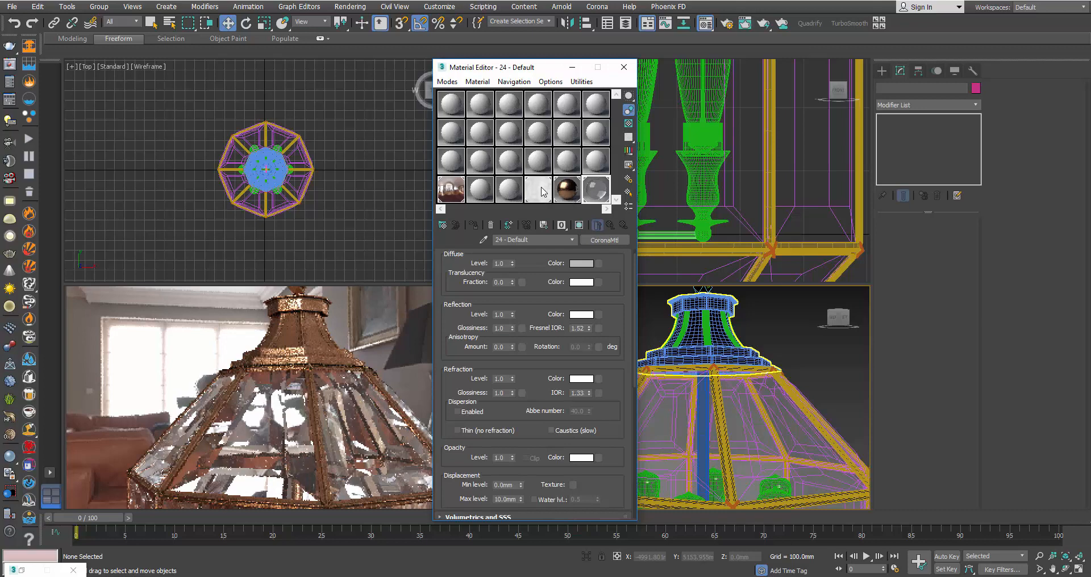
pyautogui.moveTo(522, 329); pyautogui.dragTo(522, 329)
pyautogui.click(520, 330)
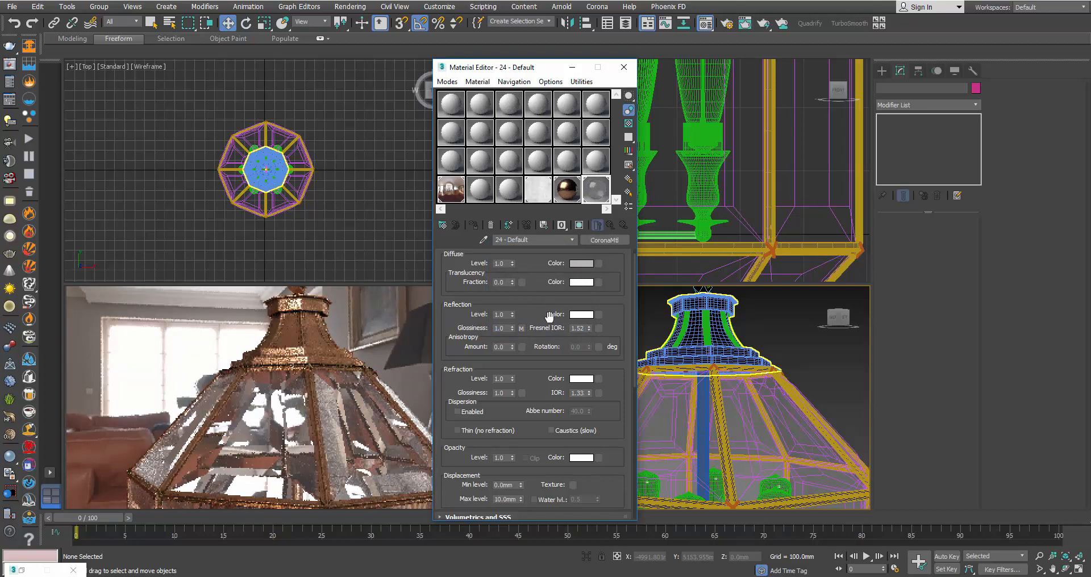
# - Select the lantern's outer frame and glass objects and hide them from the scene
pyautogui.scroll(3, 699, 338)
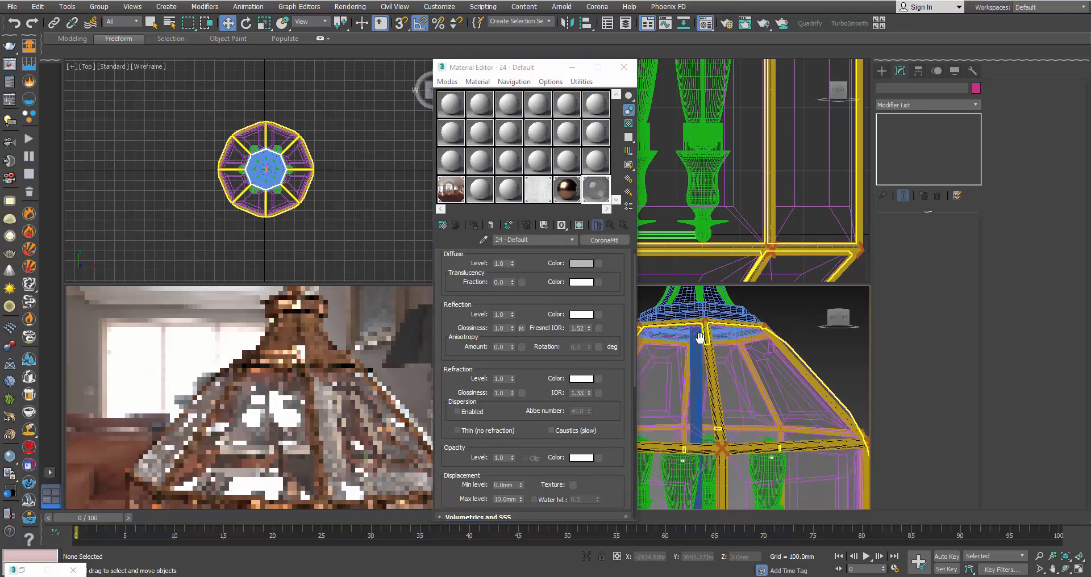
pyautogui.moveTo(700, 337); pyautogui.dragTo(697, 335, button='middle')
pyautogui.scroll(-2, 695, 344)
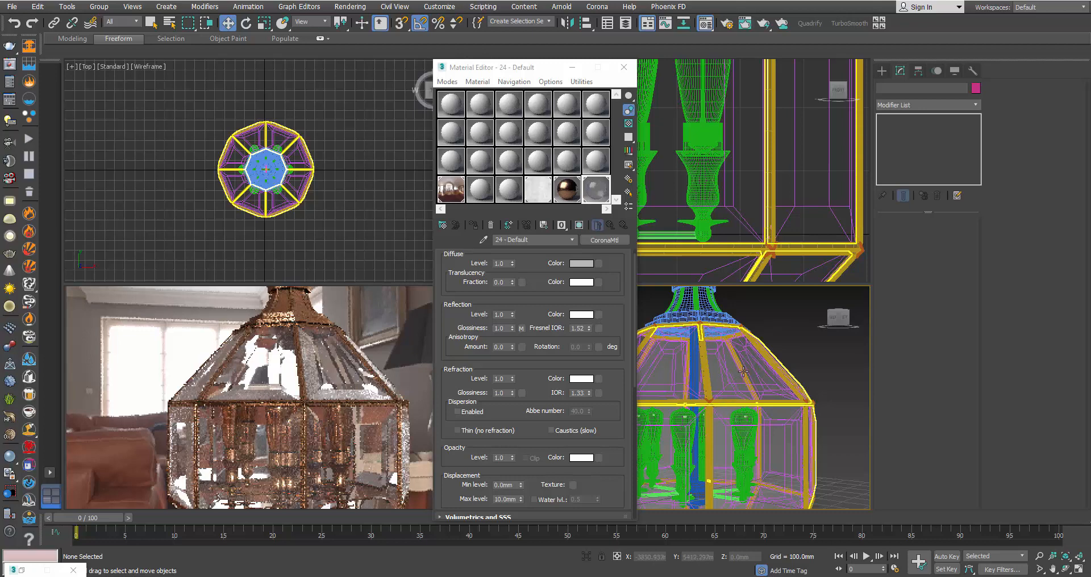
pyautogui.scroll(-6, 797, 363)
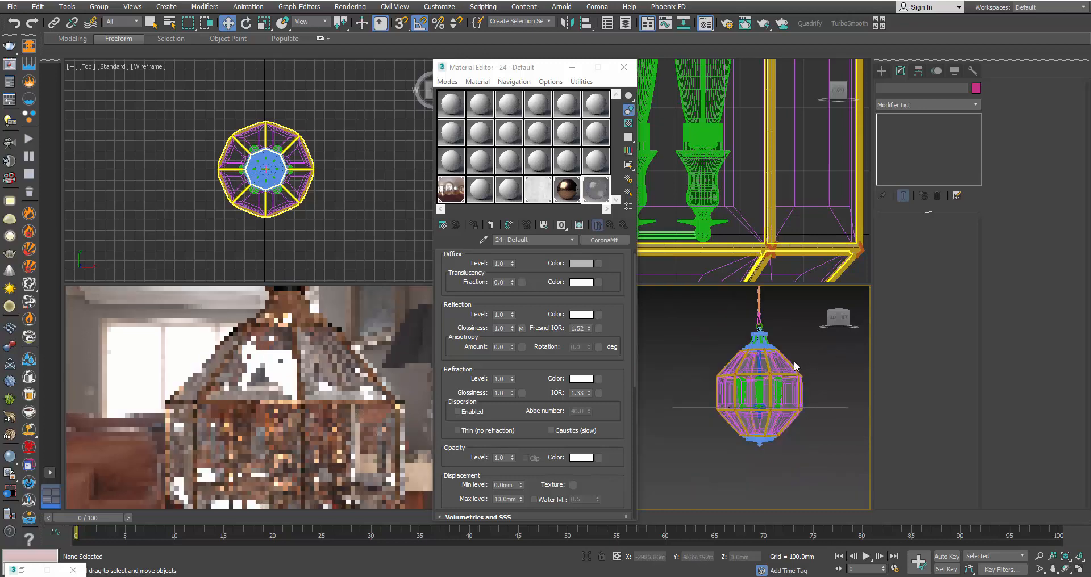
pyautogui.scroll(3, 794, 363)
pyautogui.click(766, 347)
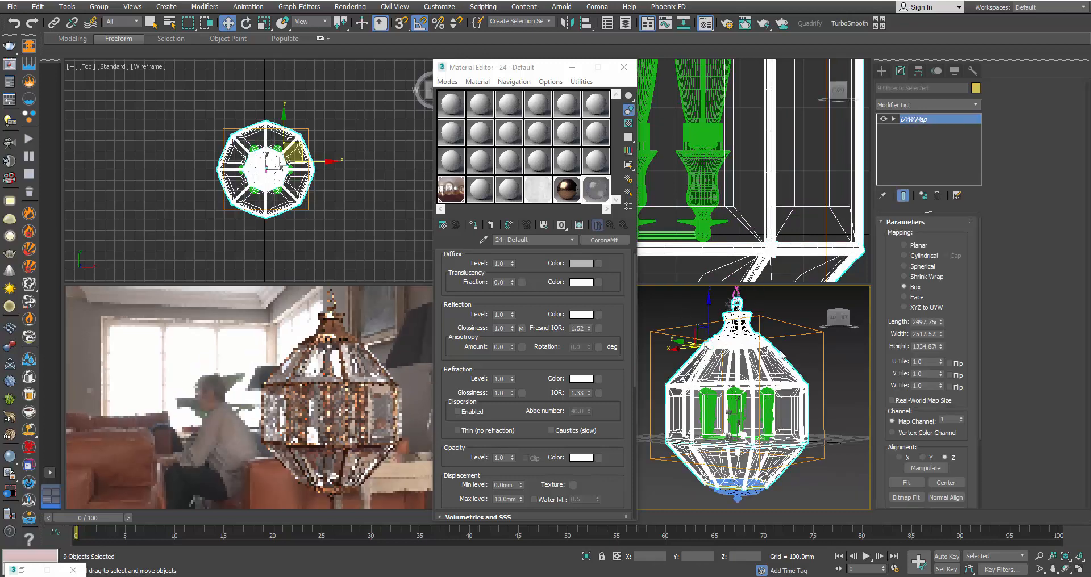
pyautogui.rightClick(776, 344)
pyautogui.click(664, 313)
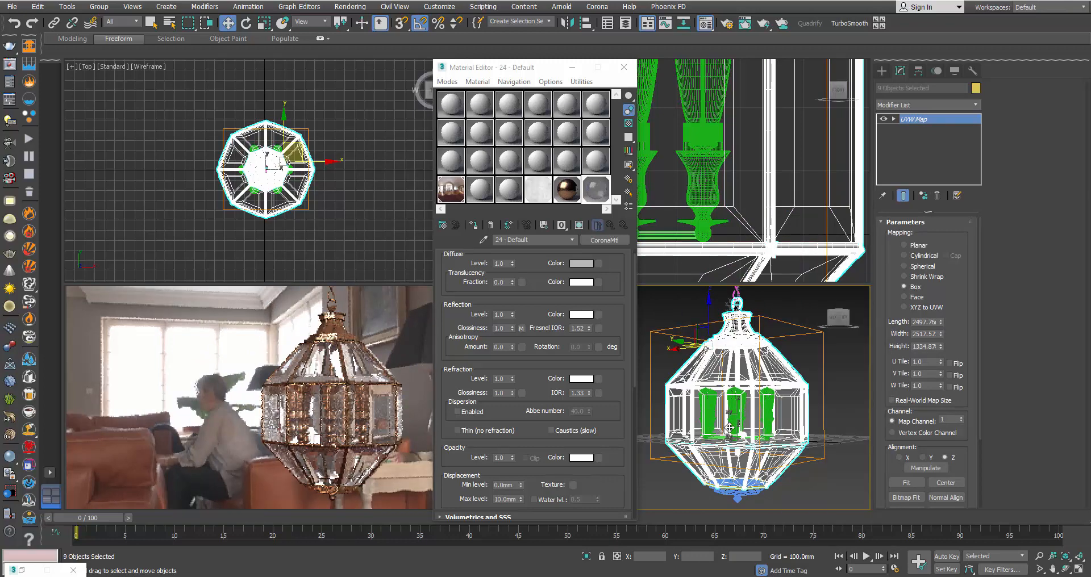
pyautogui.scroll(5, 739, 430)
pyautogui.scroll(-4, 740, 423)
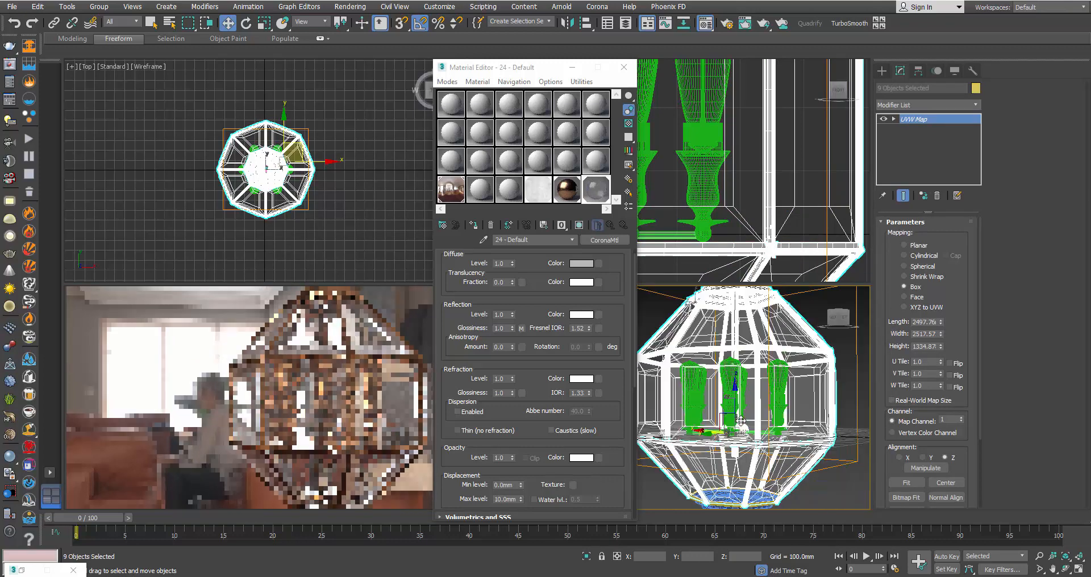
pyautogui.rightClick(742, 381)
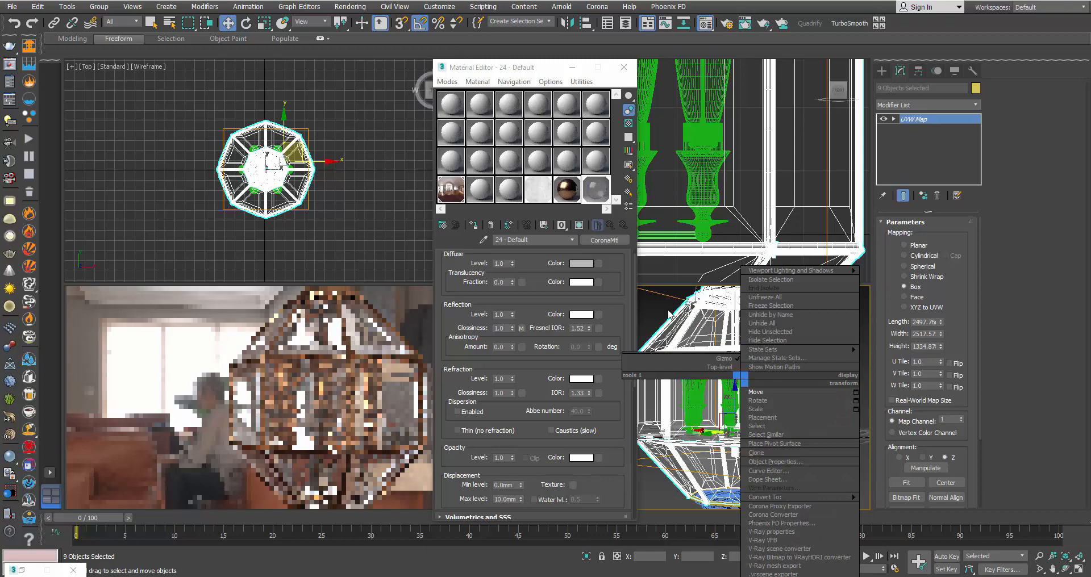
pyautogui.click(770, 340)
# - Select the lantern's lower cap objects below the bulb arms and hide them
pyautogui.moveTo(744, 453); pyautogui.dragTo(732, 397, button='middle')
pyautogui.moveTo(666, 415); pyautogui.dragTo(790, 479)
pyautogui.rightClick(787, 367)
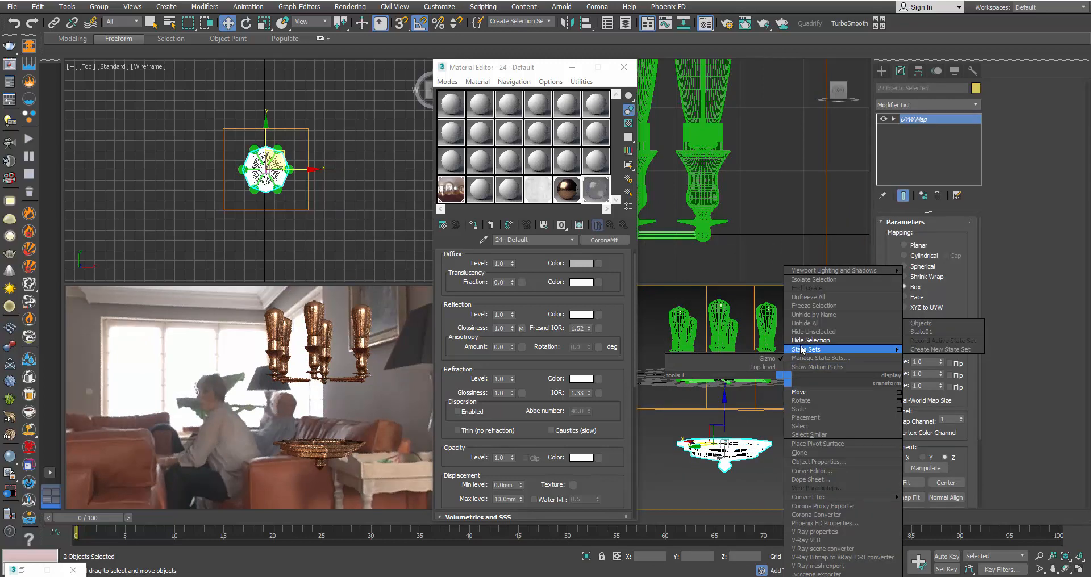
pyautogui.click(807, 353)
# - Set the lantern glass material's reflection anisotropy amount to 0.5
pyautogui.scroll(8, 731, 362)
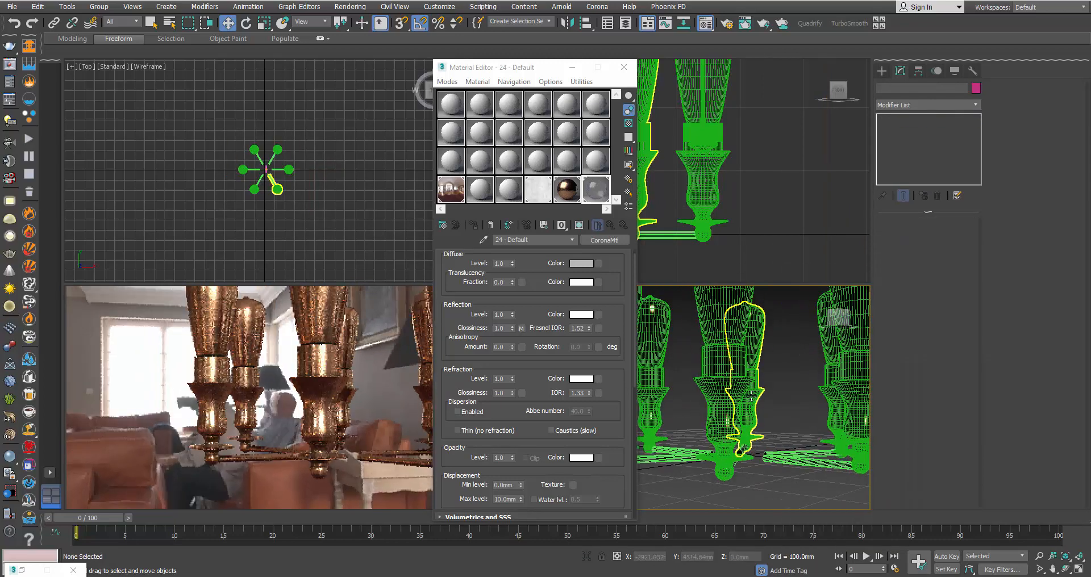
pyautogui.scroll(5, 741, 449)
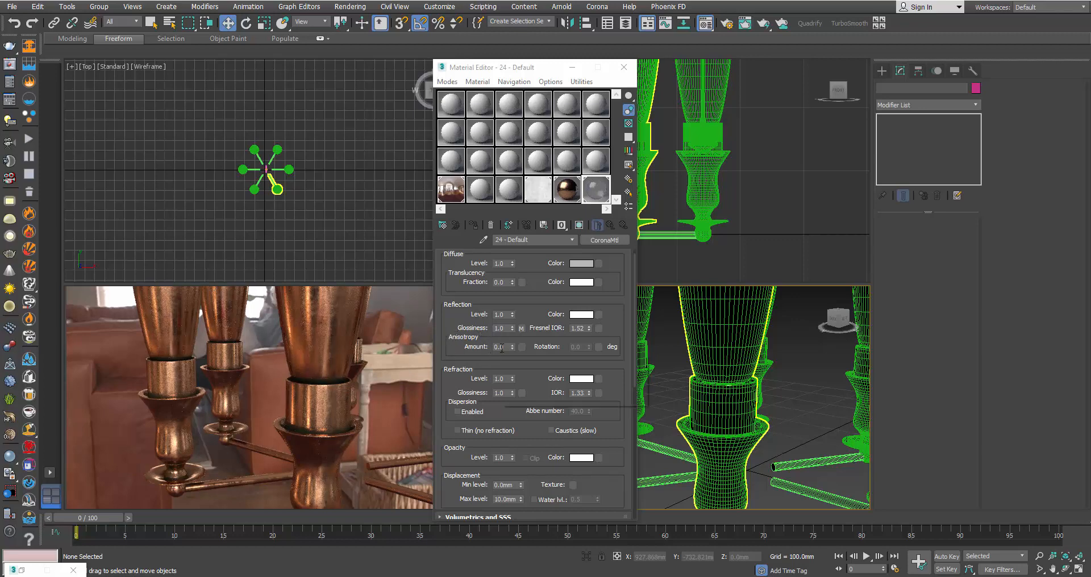
pyautogui.doubleClick(501, 347)
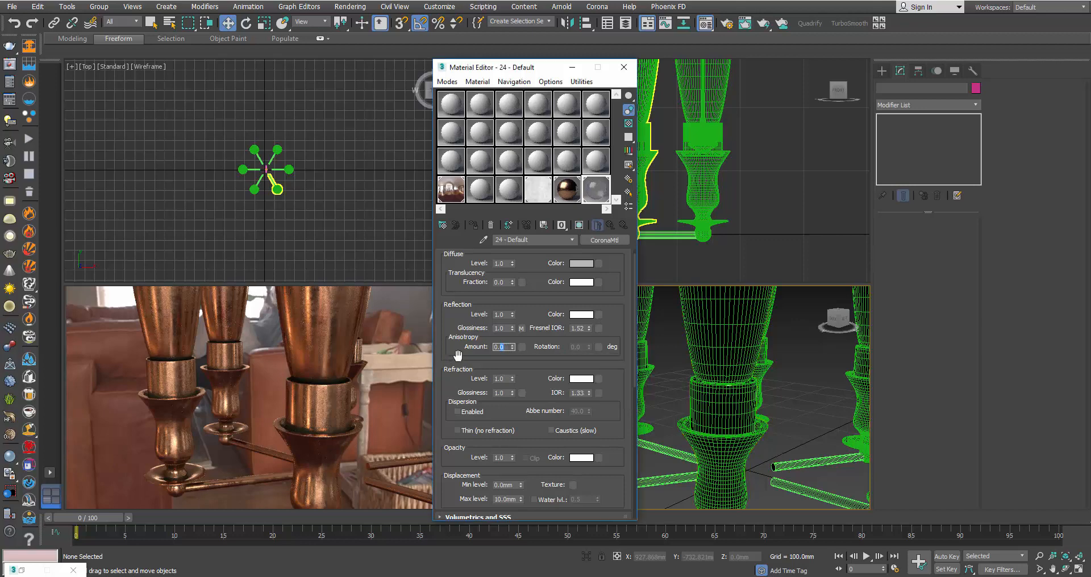
pyautogui.write('0.5')
pyautogui.press('Return')
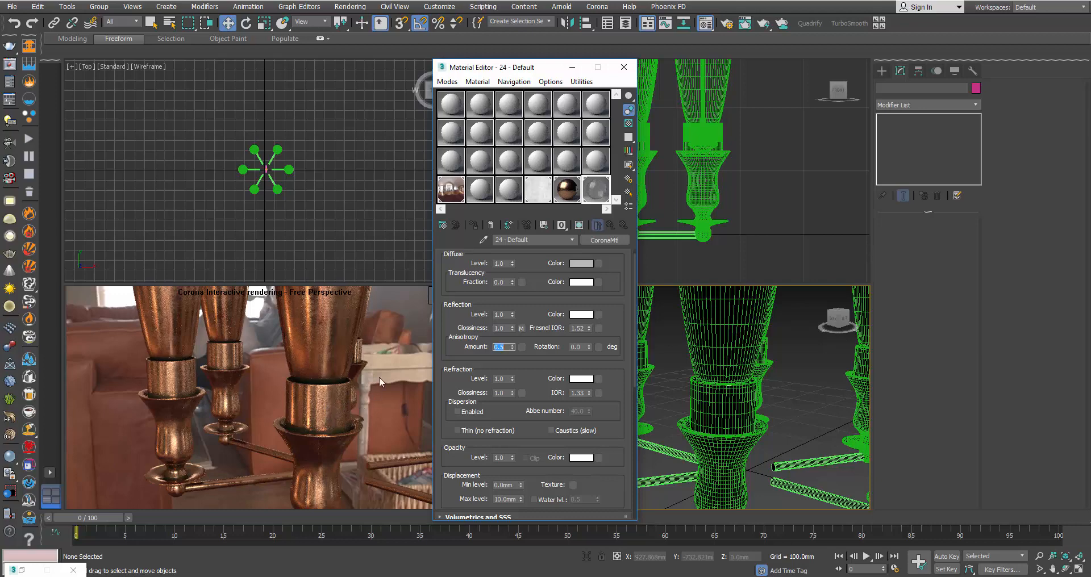
# - Copy the lantern glass material to an empty material slot and rename the copy "Bulb glass"
pyautogui.click(596, 164)
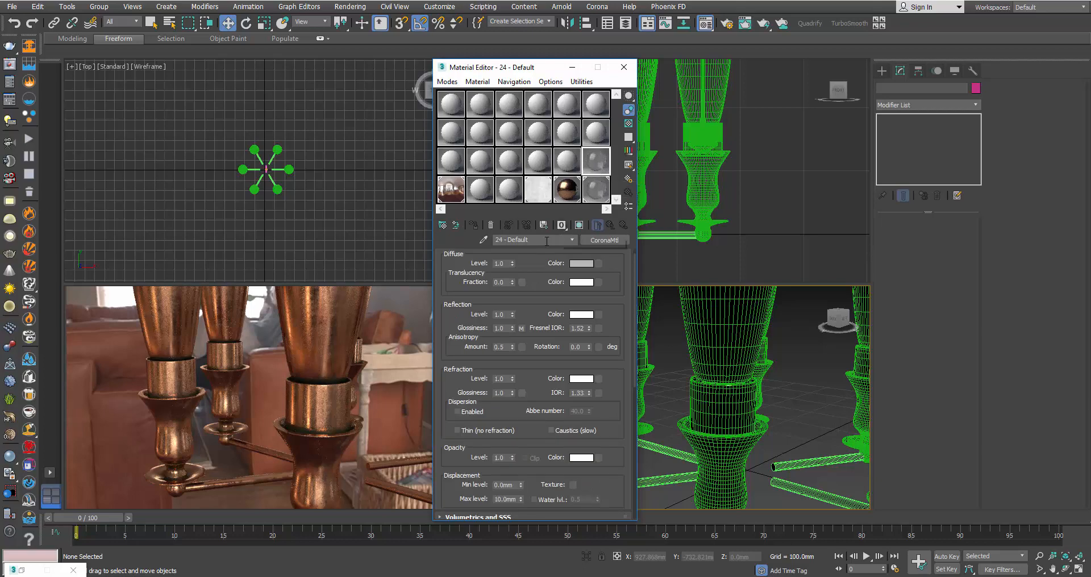
pyautogui.click(547, 242)
pyautogui.write('Bulb glass')
# - Select the front bulb group and collapse its UVW Map modifier
pyautogui.click(699, 296)
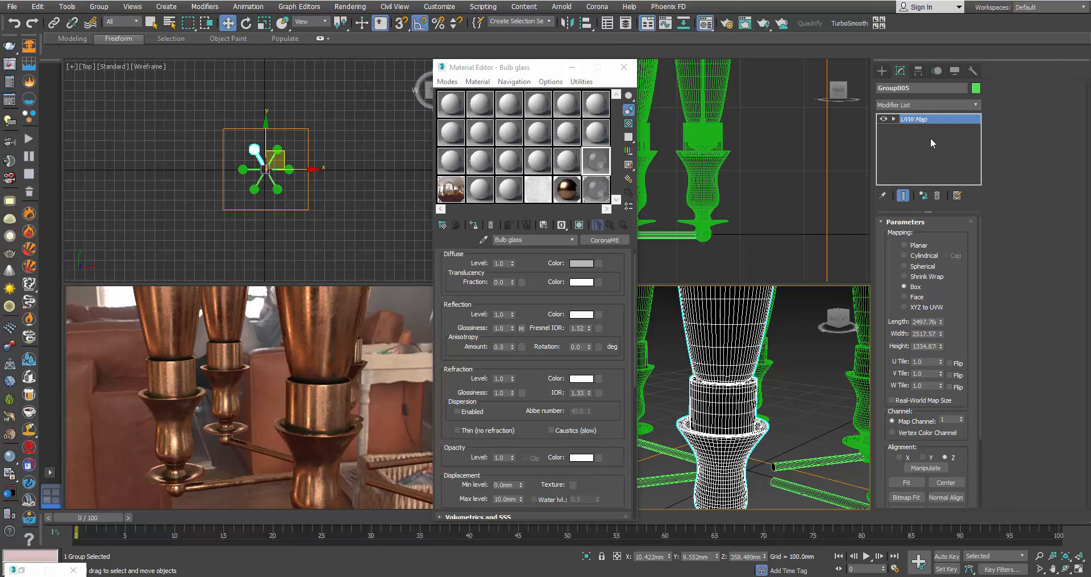
pyautogui.rightClick(748, 316)
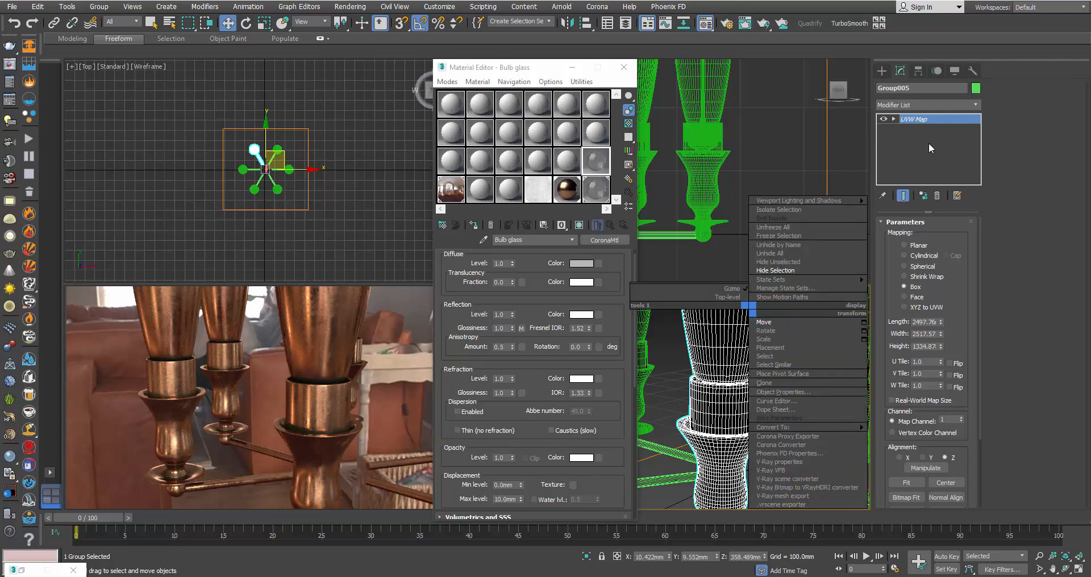
pyautogui.click(940, 125)
pyautogui.rightClick(940, 124)
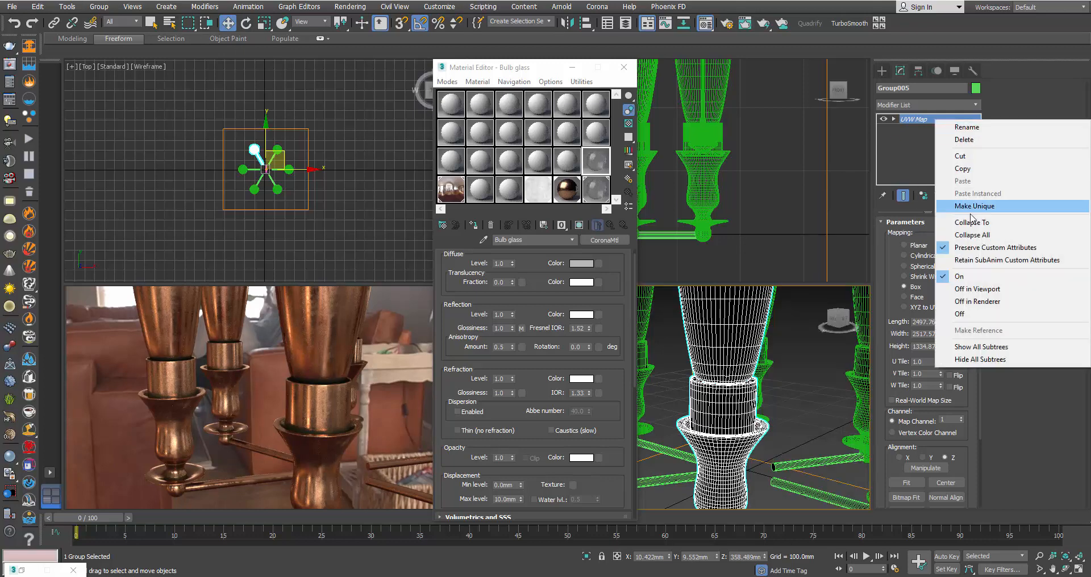
pyautogui.click(971, 223)
pyautogui.click(598, 336)
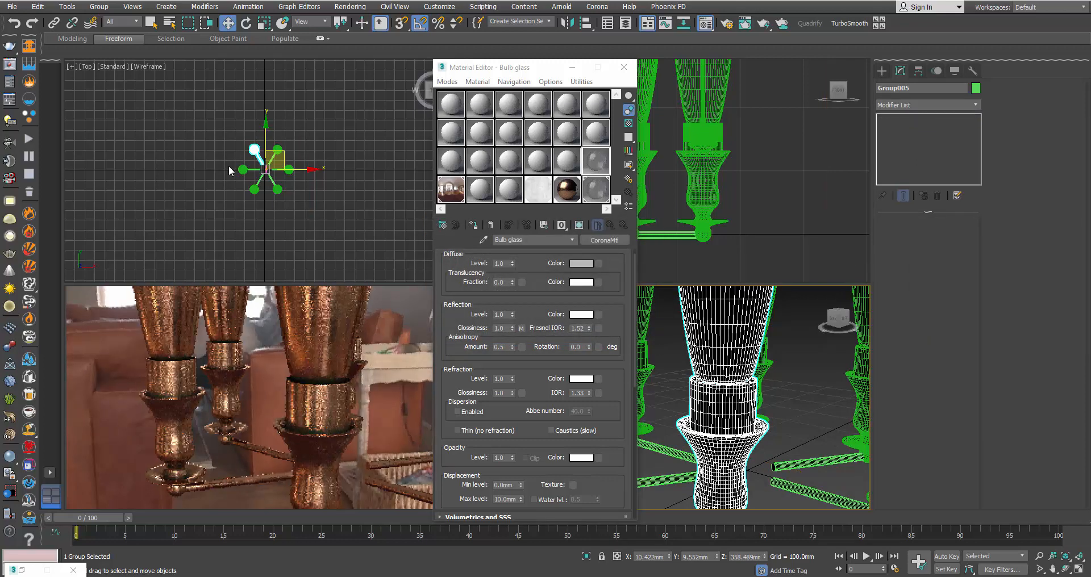
# - Open the front bulb group and assign the Bulb glass material to its glass envelope
pyautogui.click(97, 6)
pyautogui.click(107, 55)
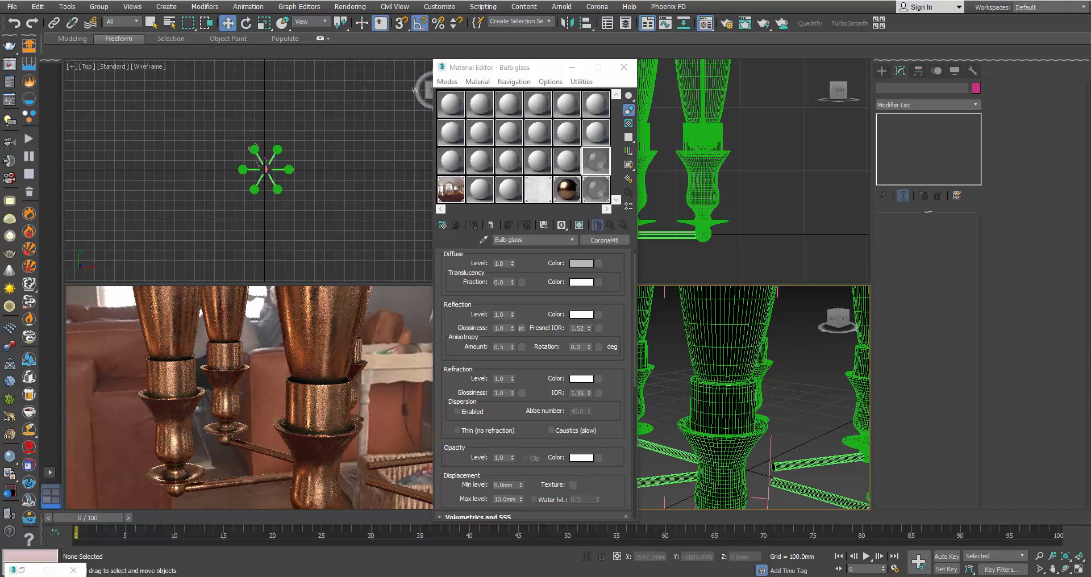
pyautogui.click(695, 328)
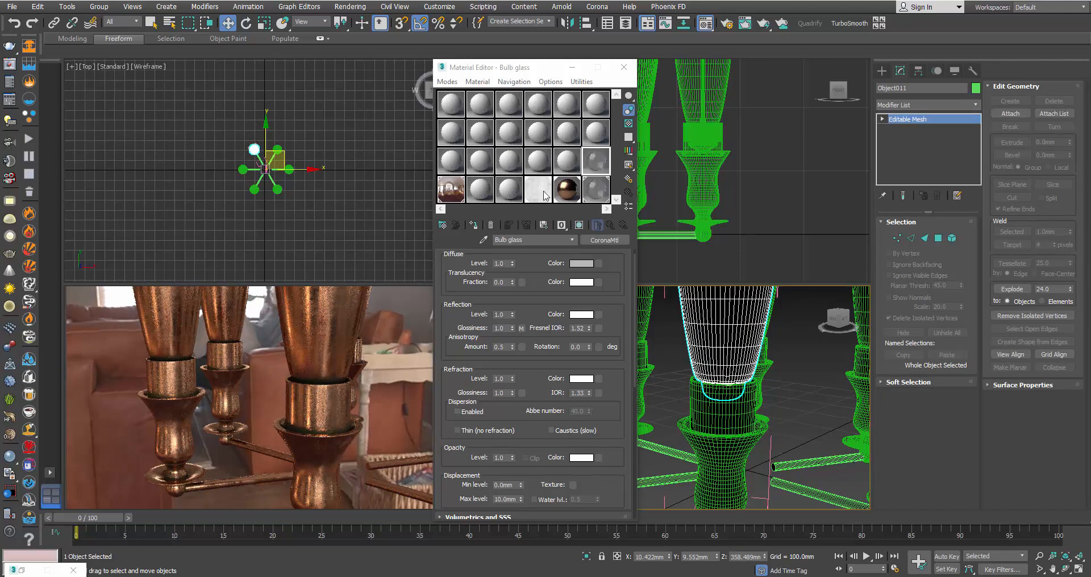
pyautogui.click(473, 225)
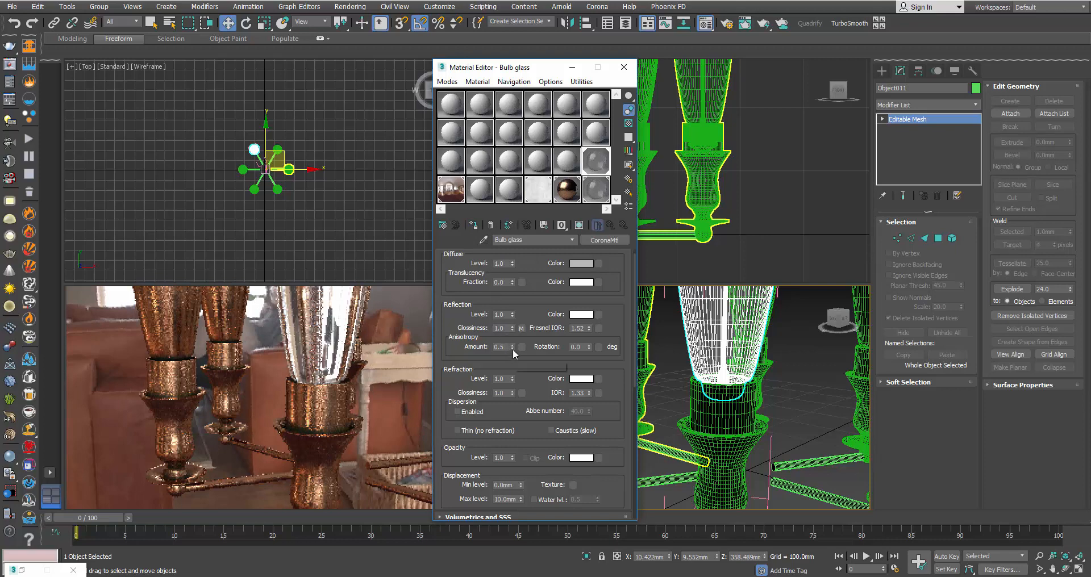
# - Clear the Bulb glass material's reflection glossiness map and reset its anisotropy amount to 0
pyautogui.moveTo(522, 348); pyautogui.dragTo(521, 329)
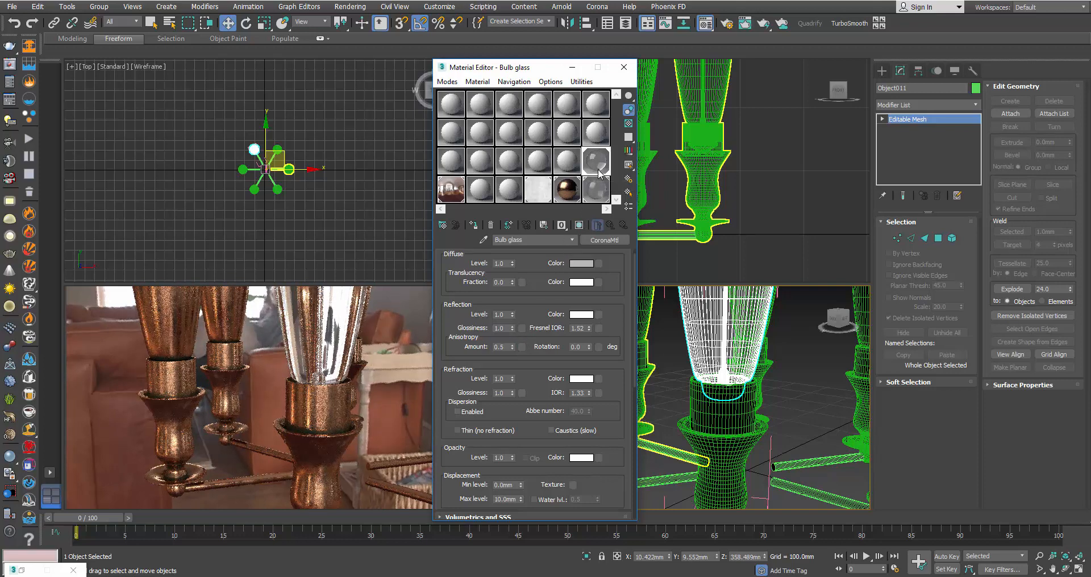
pyautogui.rightClick(513, 348)
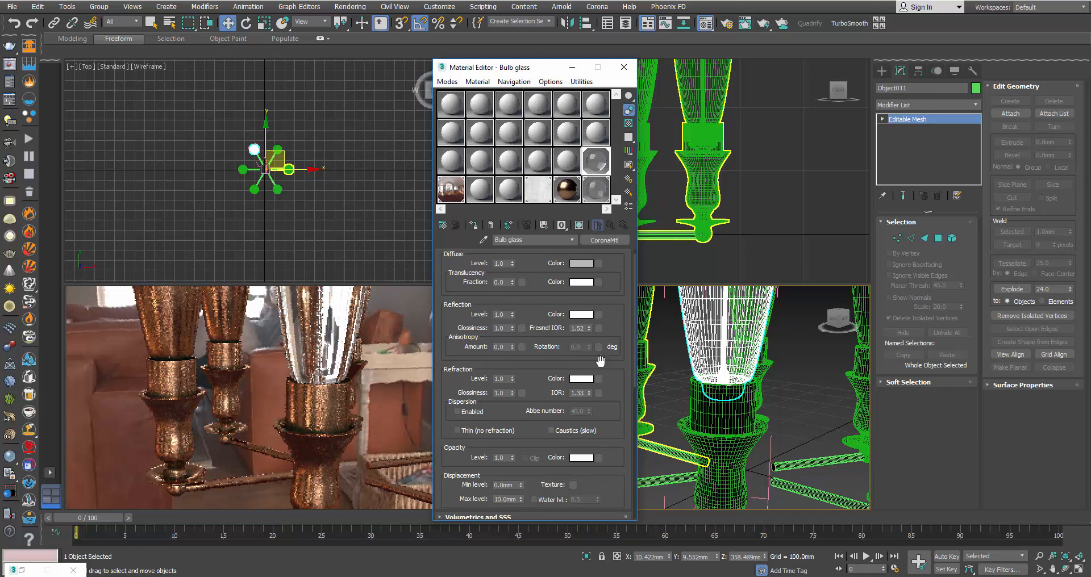
pyautogui.moveTo(789, 399); pyautogui.dragTo(786, 474, button='middle')
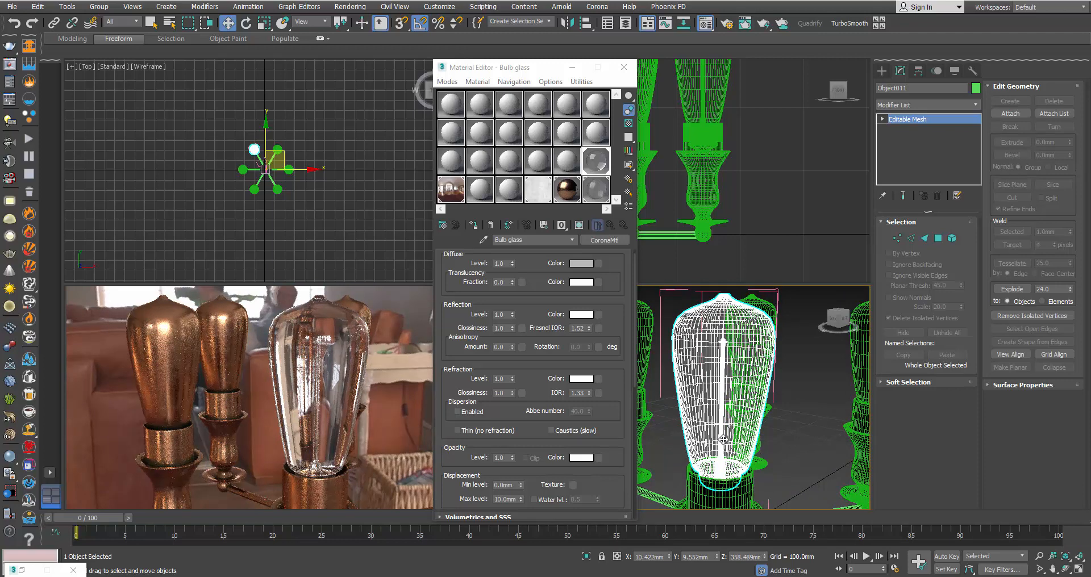
# - Add a Shell modifier to the glass bulb with an inner amount of 1.0 mm and an outer amount of 0.0 mm
pyautogui.scroll(5, 747, 346)
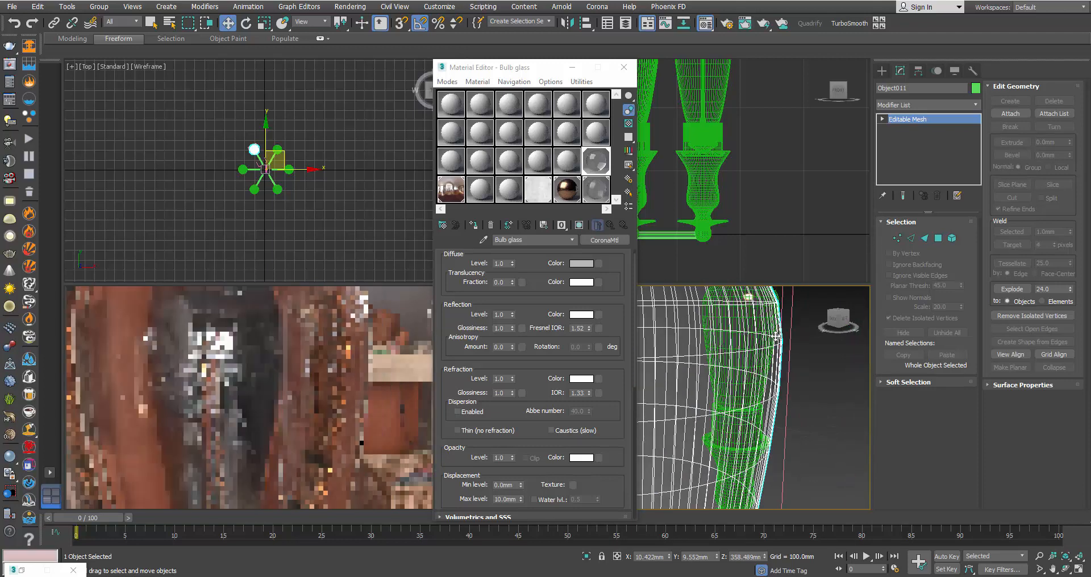
pyautogui.press('z')
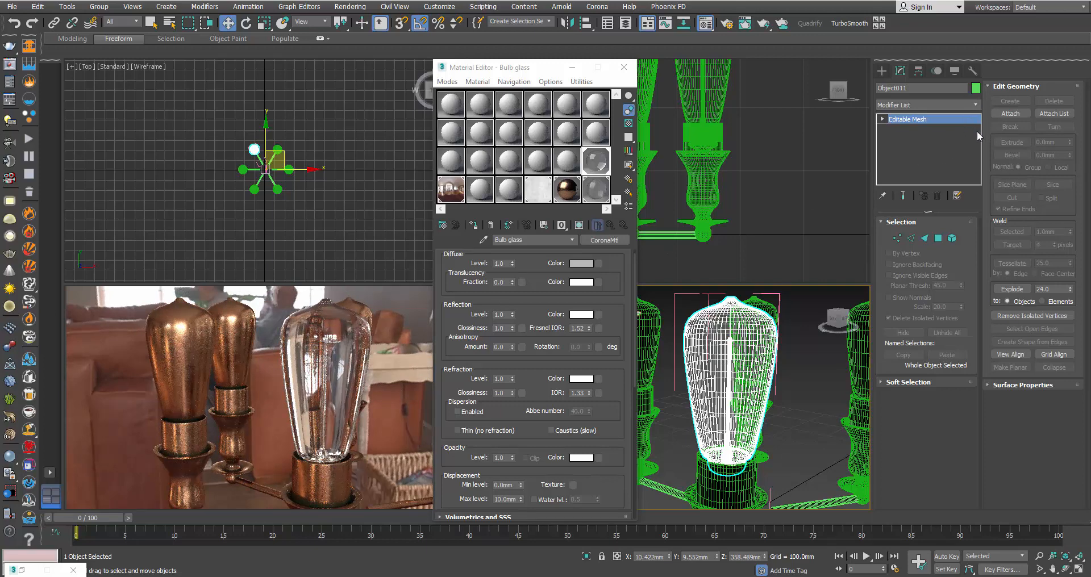
pyautogui.click(977, 105)
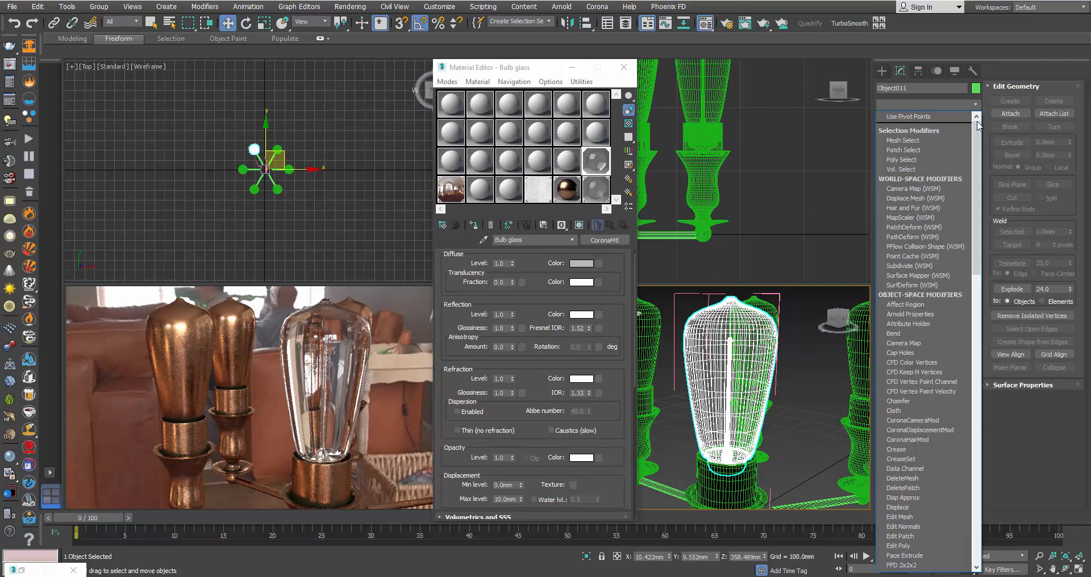
pyautogui.scroll(-10, 956, 387)
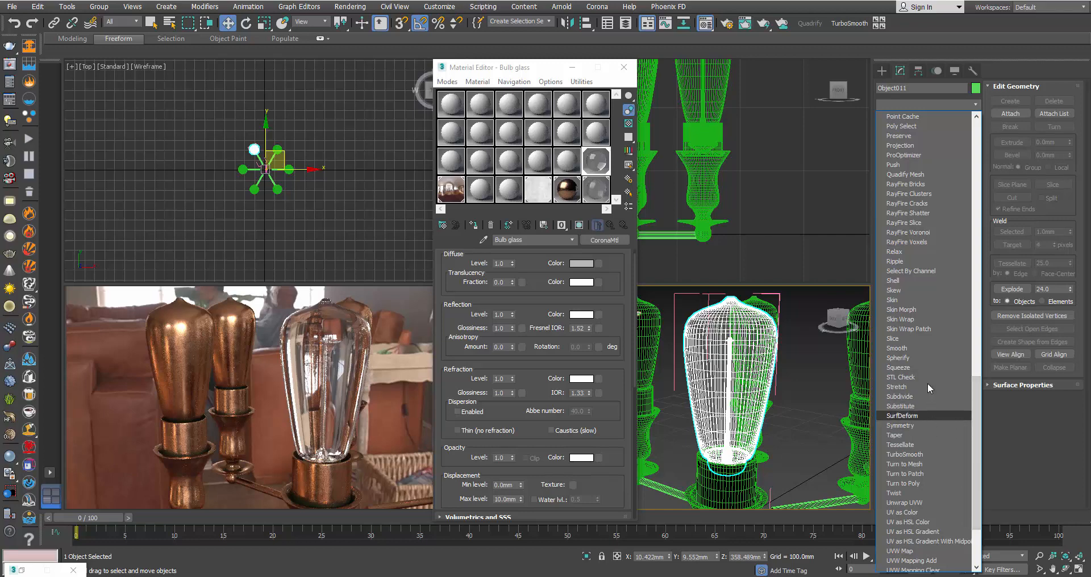
pyautogui.click(924, 281)
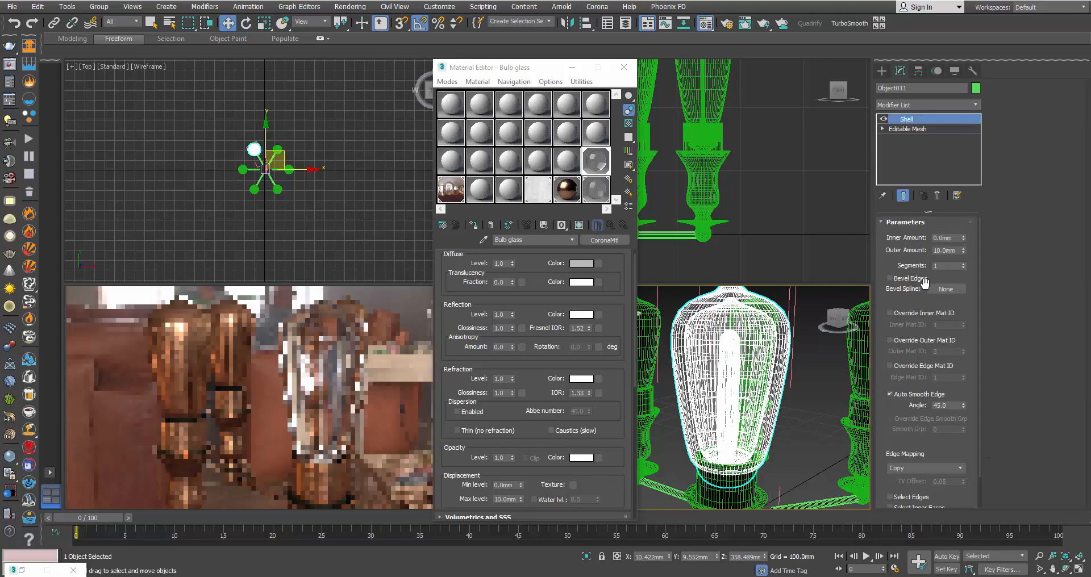
pyautogui.rightClick(963, 251)
pyautogui.click(964, 236)
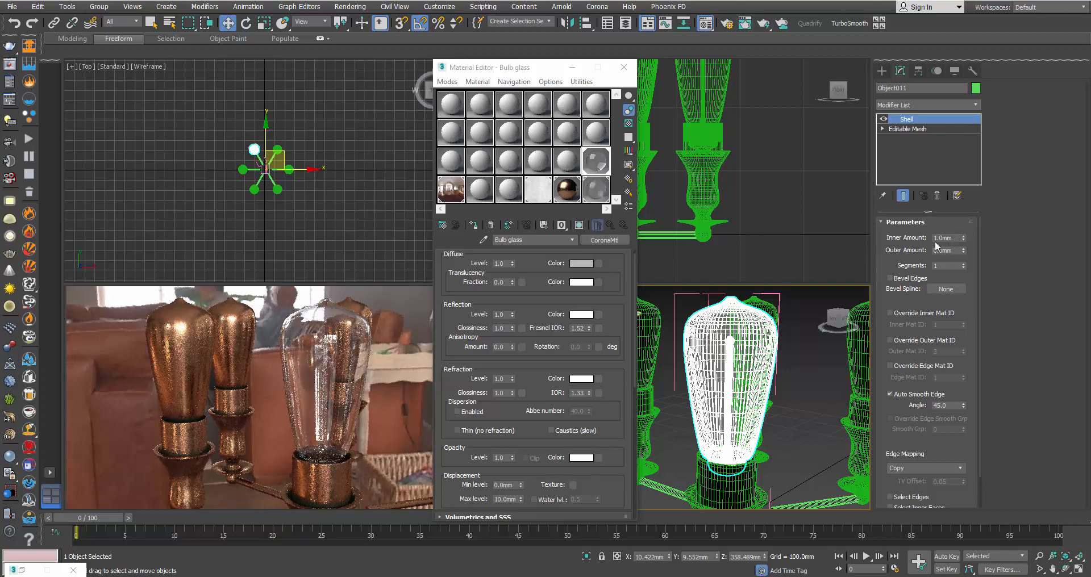
# - Examine the shelled bulb in the render, select the open bulb group's helper, and move the material editor aside
pyautogui.scroll(10, 726, 387)
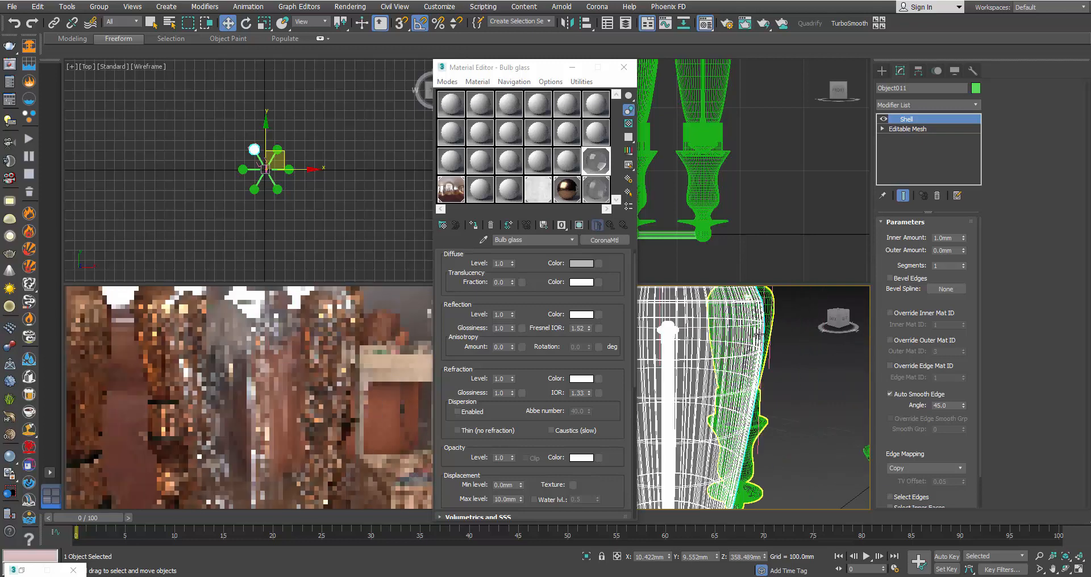
pyautogui.scroll(-5, 754, 342)
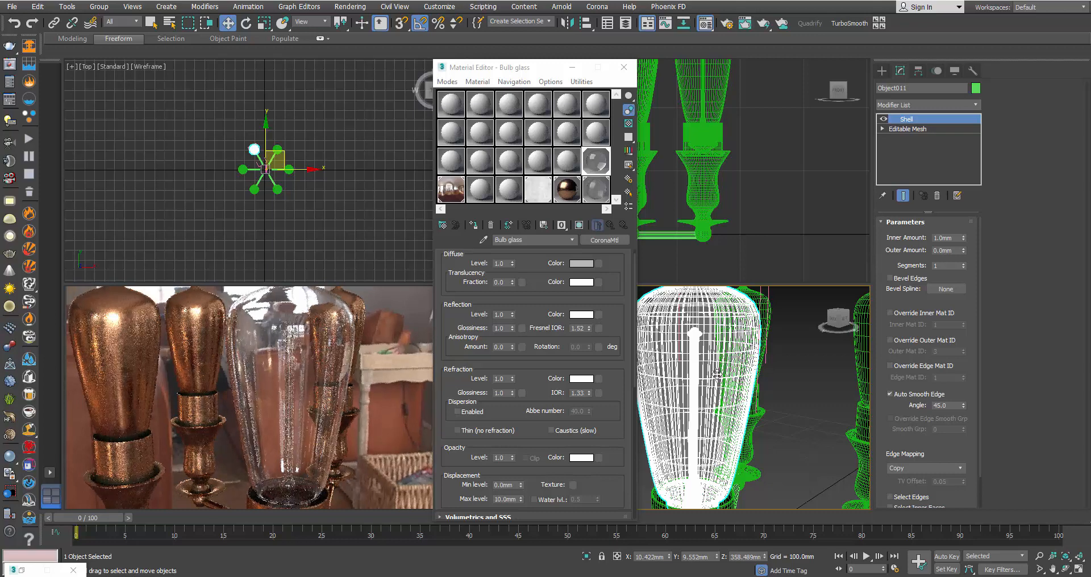
pyautogui.scroll(-3, 716, 375)
pyautogui.moveTo(735, 375); pyautogui.dragTo(791, 376, button='middle')
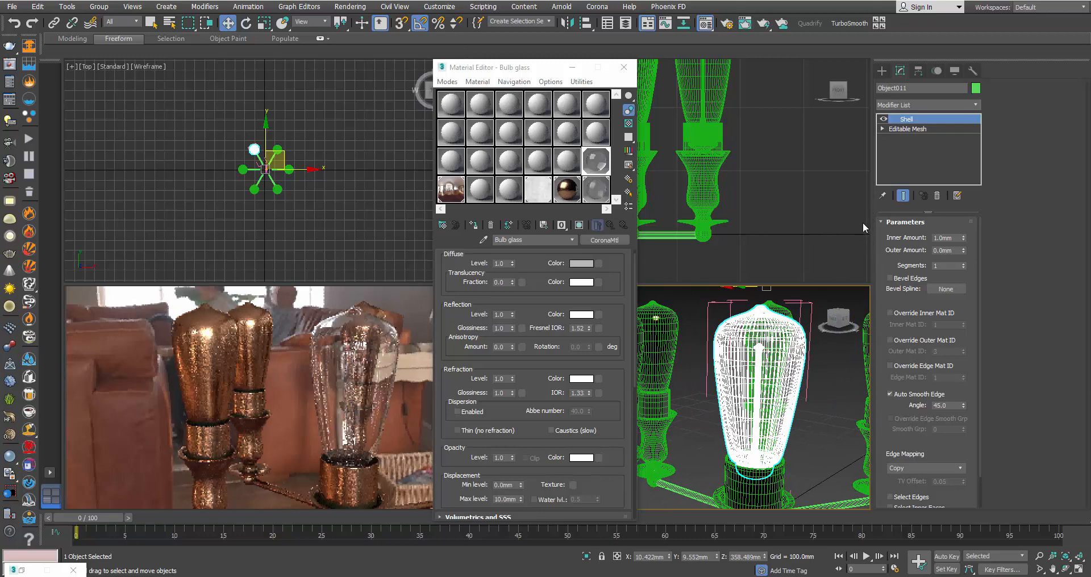
pyautogui.click(804, 305)
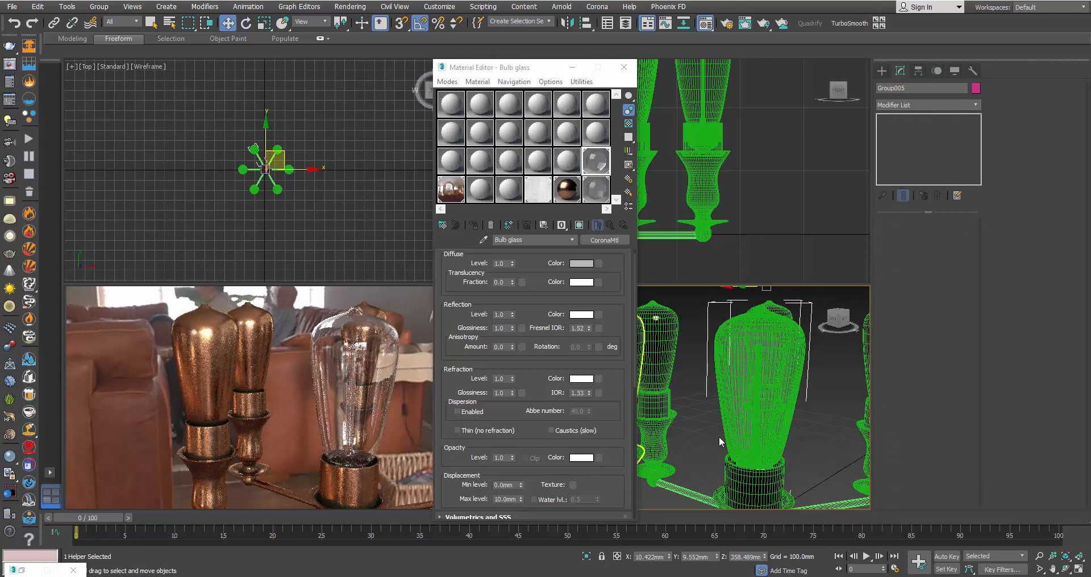
pyautogui.click(530, 69)
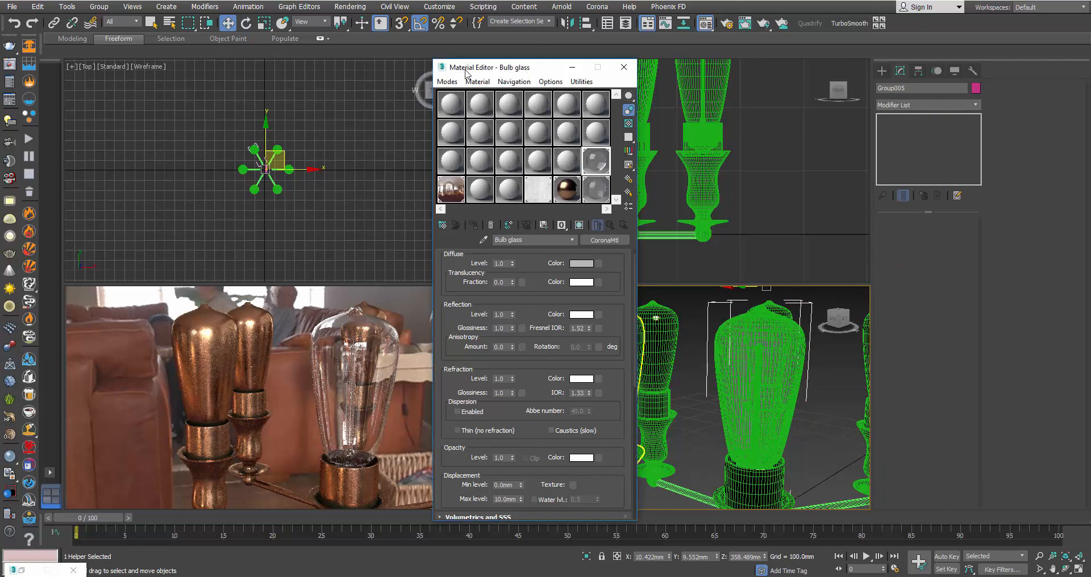
pyautogui.moveTo(496, 68); pyautogui.dragTo(469, 69)
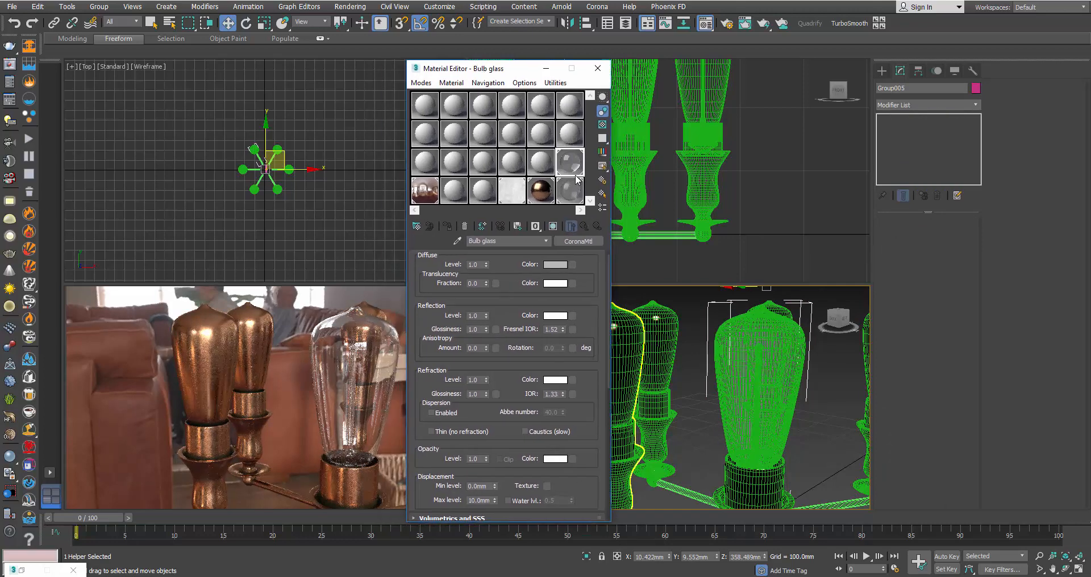
# - Assign the gloss map to the Bulb glass material's reflection glossiness and minimize the material editor
pyautogui.moveTo(576, 180); pyautogui.dragTo(495, 335)
pyautogui.click(497, 331)
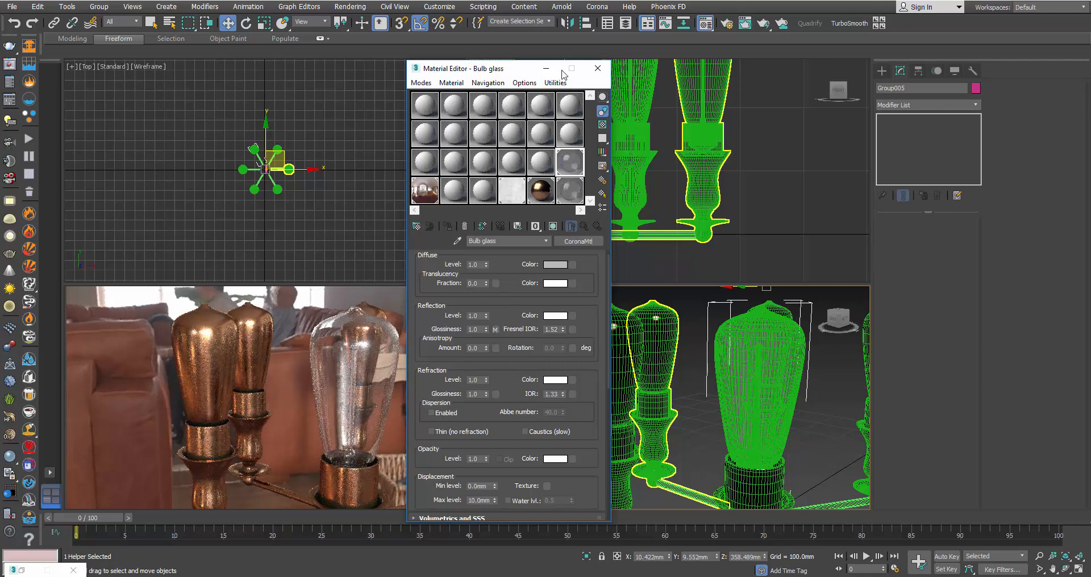
pyautogui.click(546, 68)
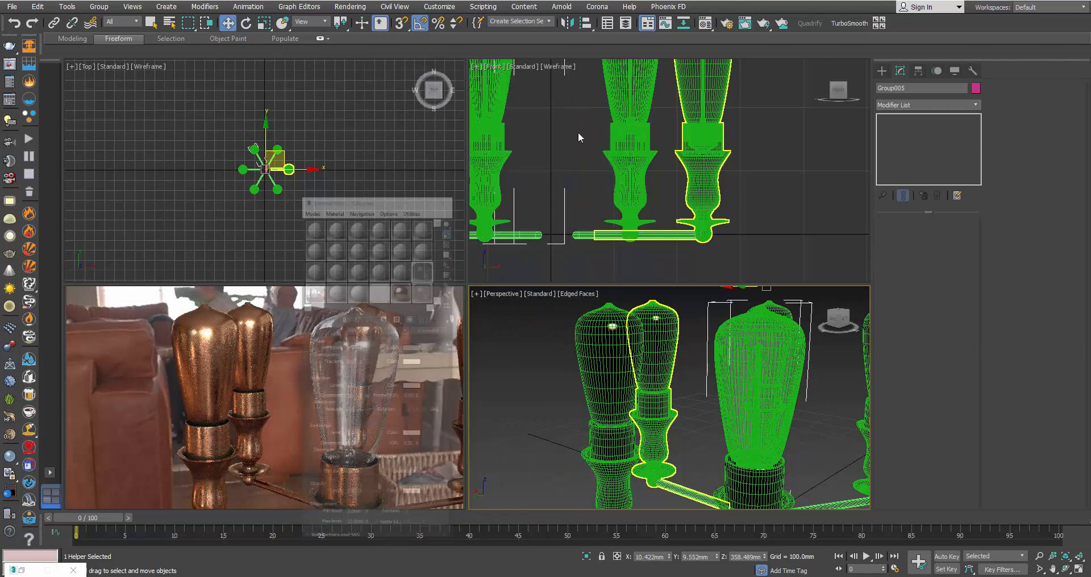
# - Close the open front bulb group and open the other five bulb groups together
pyautogui.click(99, 7)
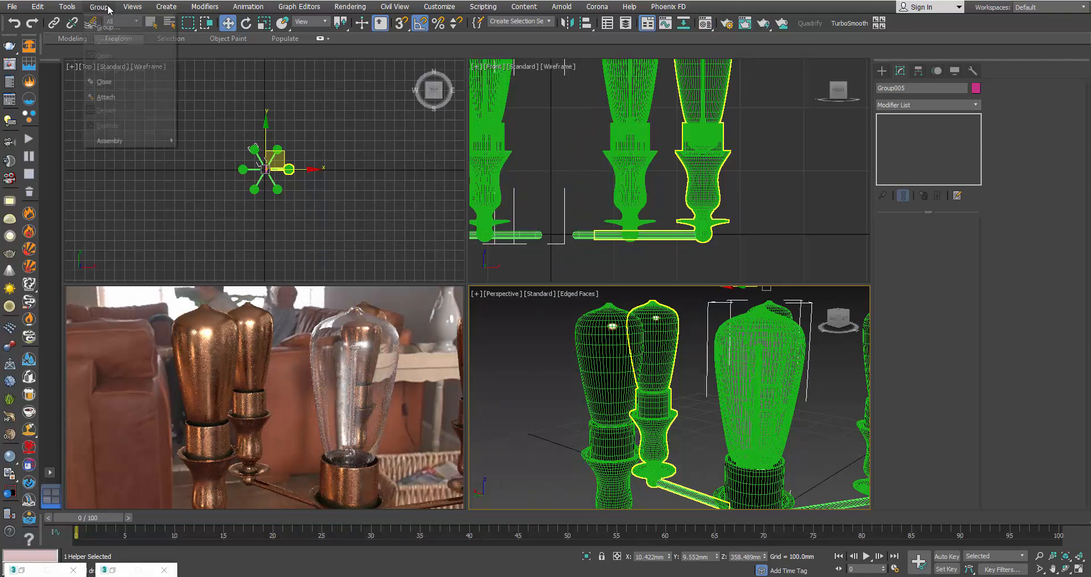
pyautogui.click(115, 85)
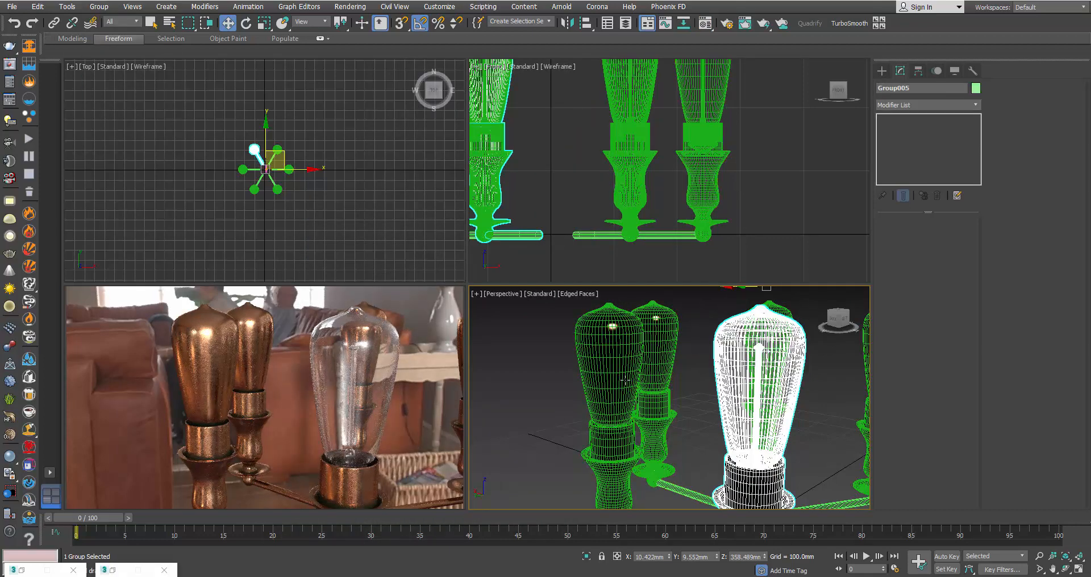
pyautogui.click(591, 449)
pyautogui.moveTo(758, 375); pyautogui.dragTo(642, 386, button='middle')
pyautogui.scroll(-3, 642, 387)
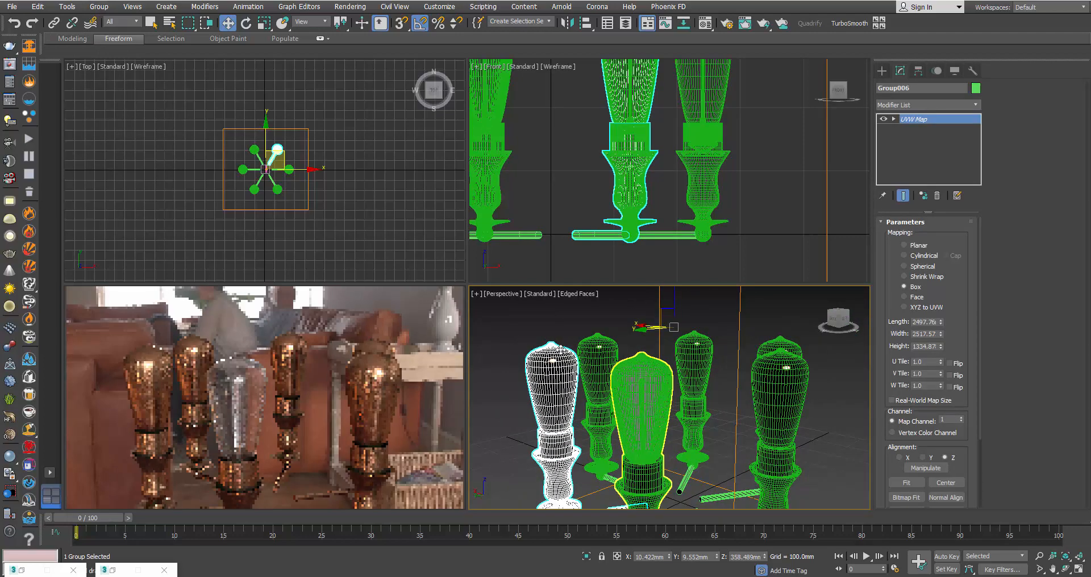
pyautogui.keyDown('ctrl'); pyautogui.click(601, 347); pyautogui.keyUp('ctrl')
pyautogui.keyDown('ctrl'); pyautogui.click(710, 364); pyautogui.keyUp('ctrl')
pyautogui.keyDown('ctrl'); pyautogui.click(785, 344); pyautogui.keyUp('ctrl')
pyautogui.keyDown('ctrl'); pyautogui.click(776, 348); pyautogui.keyUp('ctrl')
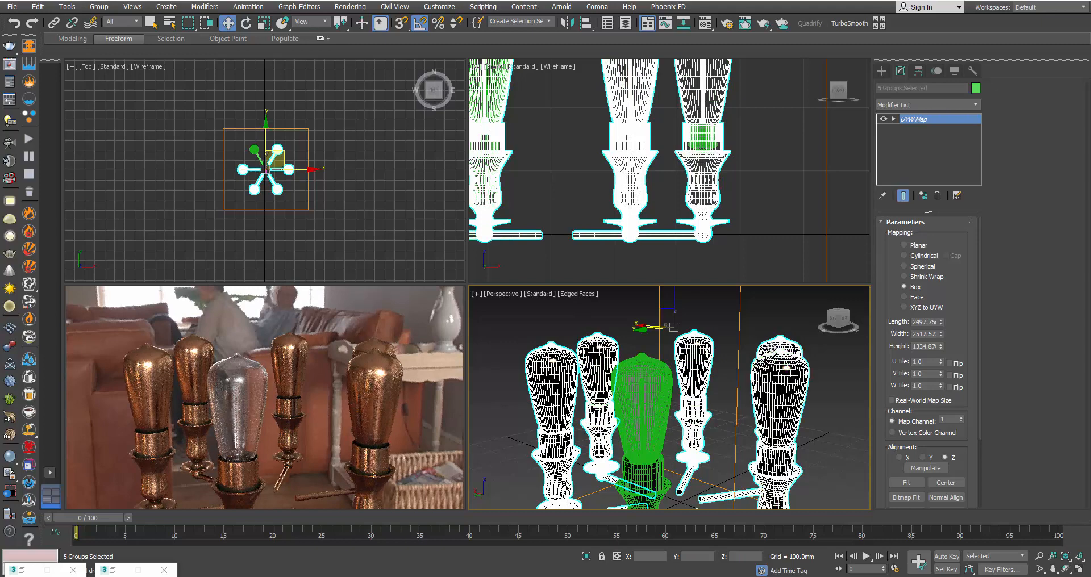
pyautogui.click(99, 6)
pyautogui.click(118, 57)
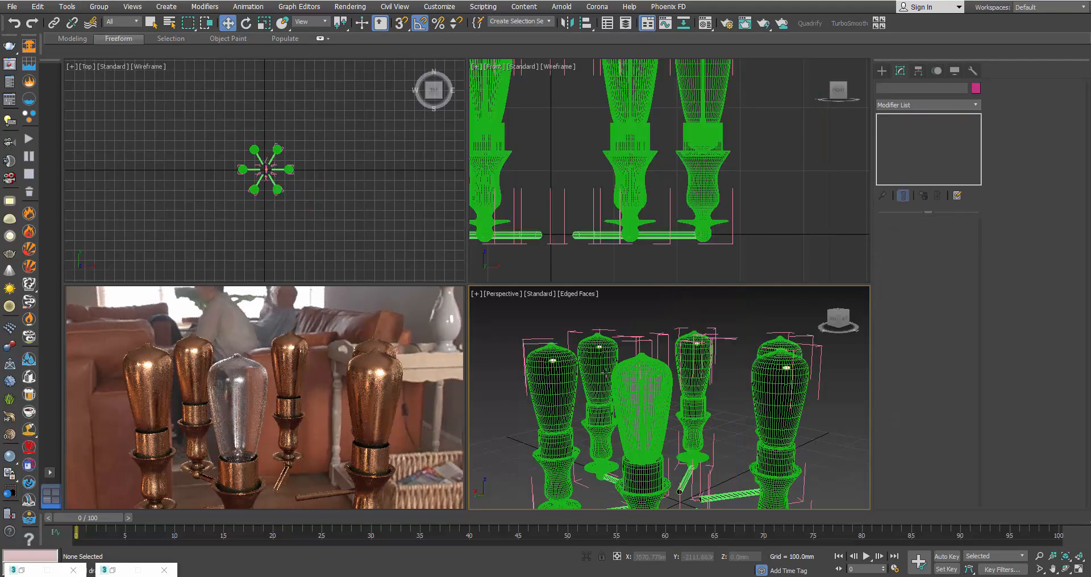
# - Select the glass envelopes of the five opened bulb groups and assign the Bulb glass material to them
pyautogui.click(562, 376)
pyautogui.keyDown('ctrl'); pyautogui.click(598, 370); pyautogui.keyUp('ctrl')
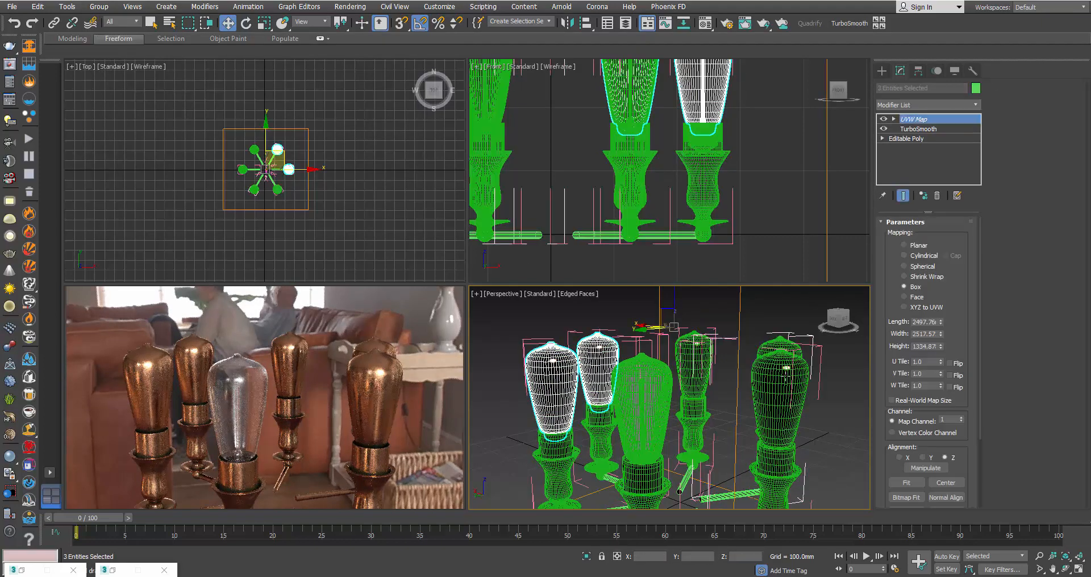
pyautogui.keyDown('ctrl'); pyautogui.click(701, 356); pyautogui.keyUp('ctrl')
pyautogui.keyDown('ctrl'); pyautogui.click(699, 358); pyautogui.keyUp('ctrl')
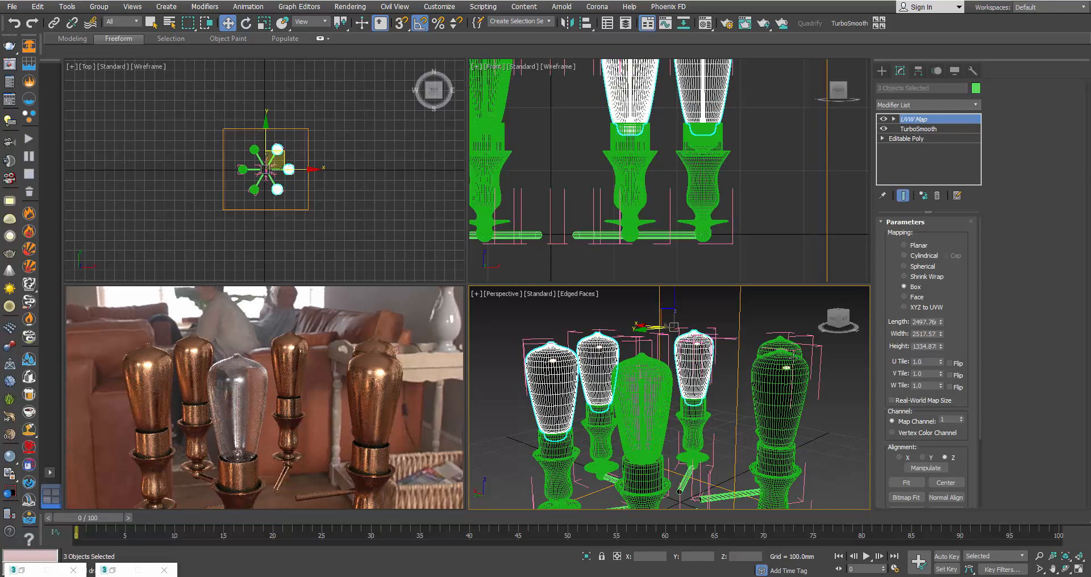
pyautogui.keyDown('ctrl'); pyautogui.click(784, 344); pyautogui.keyUp('ctrl')
pyautogui.keyDown('ctrl'); pyautogui.click(776, 368); pyautogui.keyUp('ctrl')
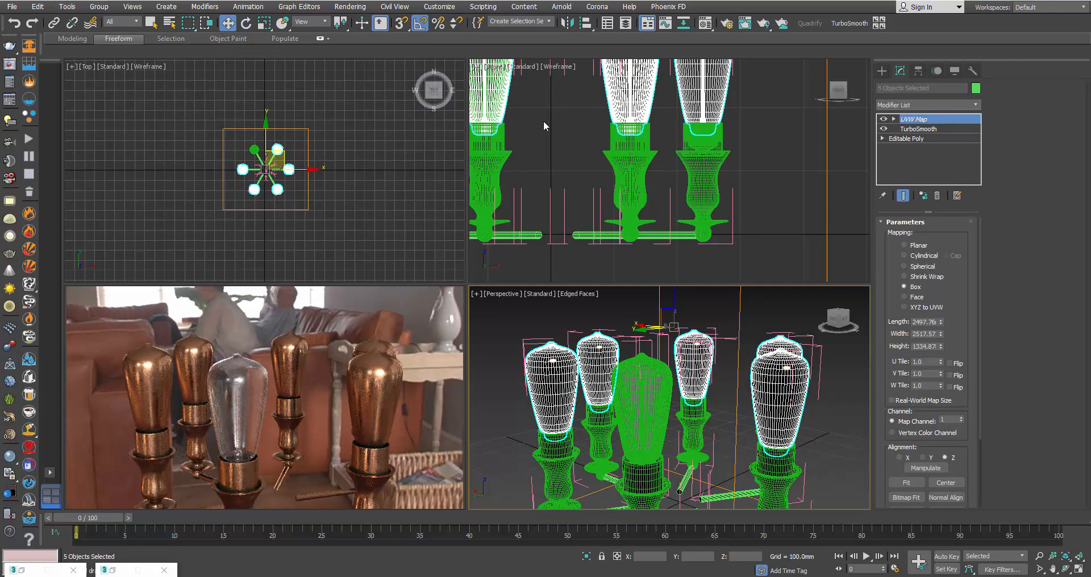
pyautogui.click(114, 570)
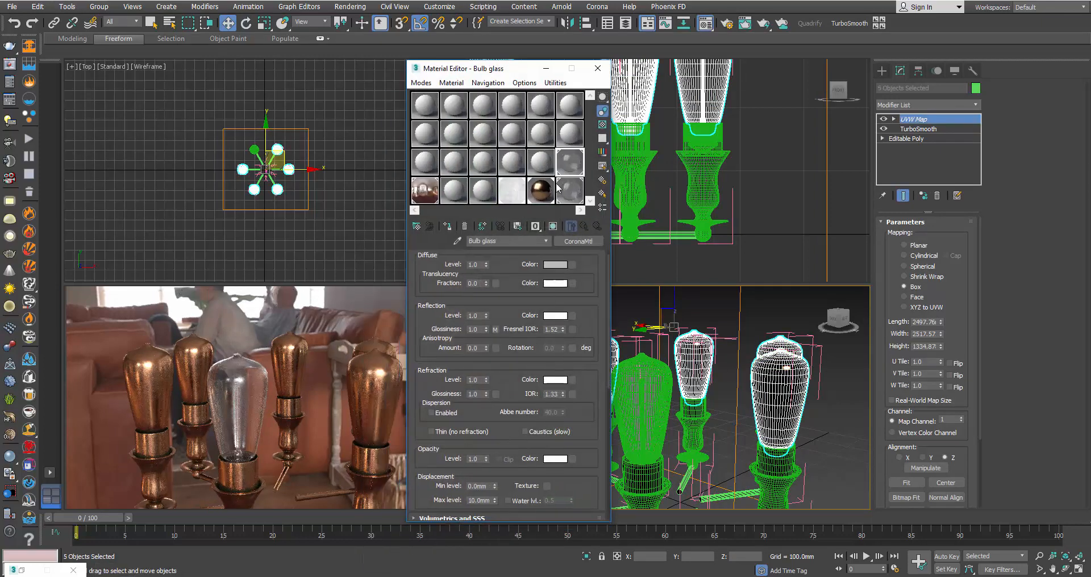
pyautogui.click(448, 227)
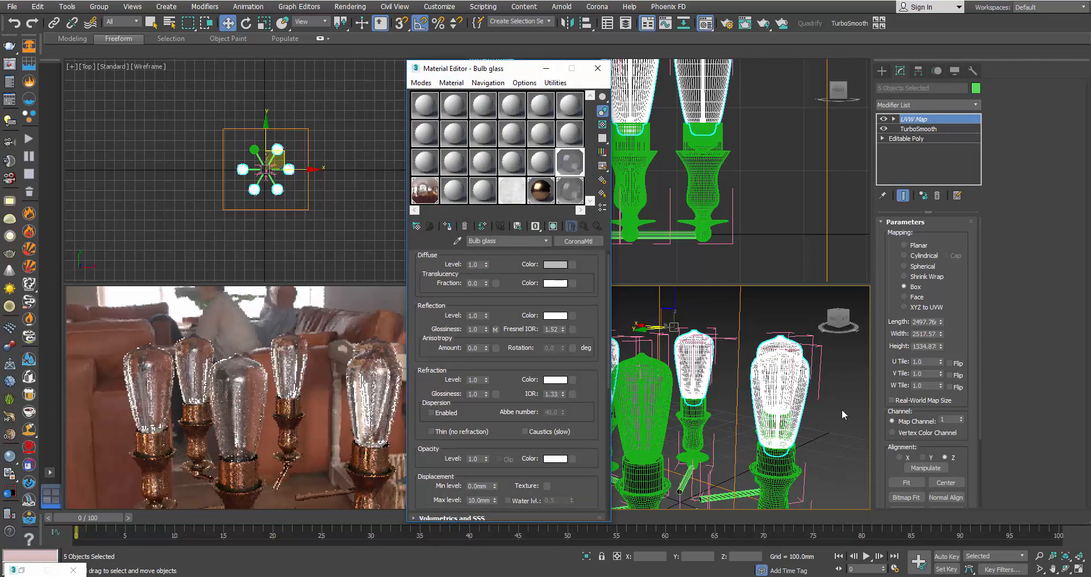
# - Collapse the modifier stacks of the five selected glass envelopes up to and including UVW Map
pyautogui.rightClick(932, 122)
pyautogui.click(960, 220)
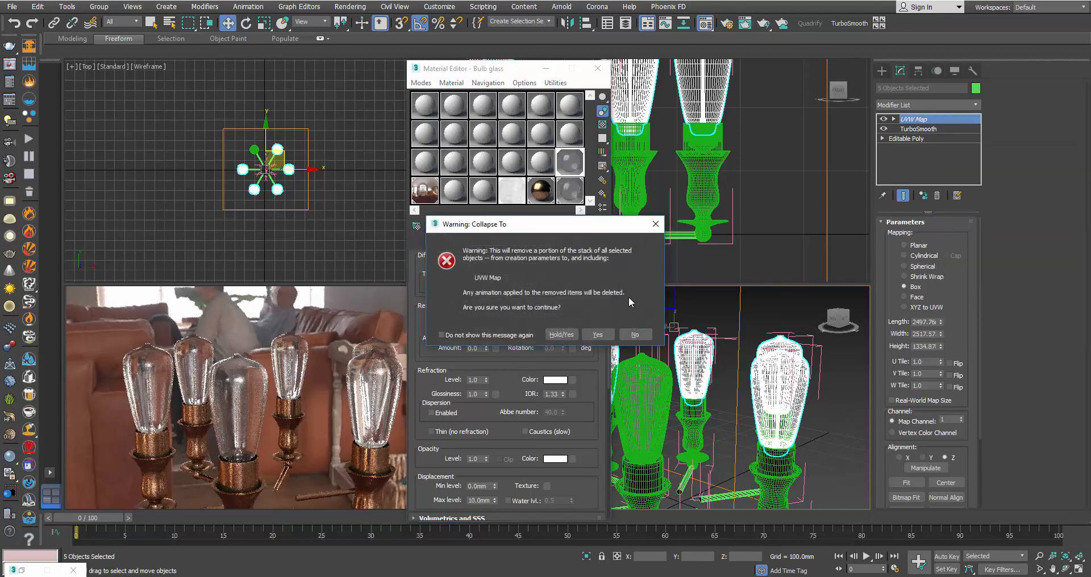
pyautogui.click(597, 335)
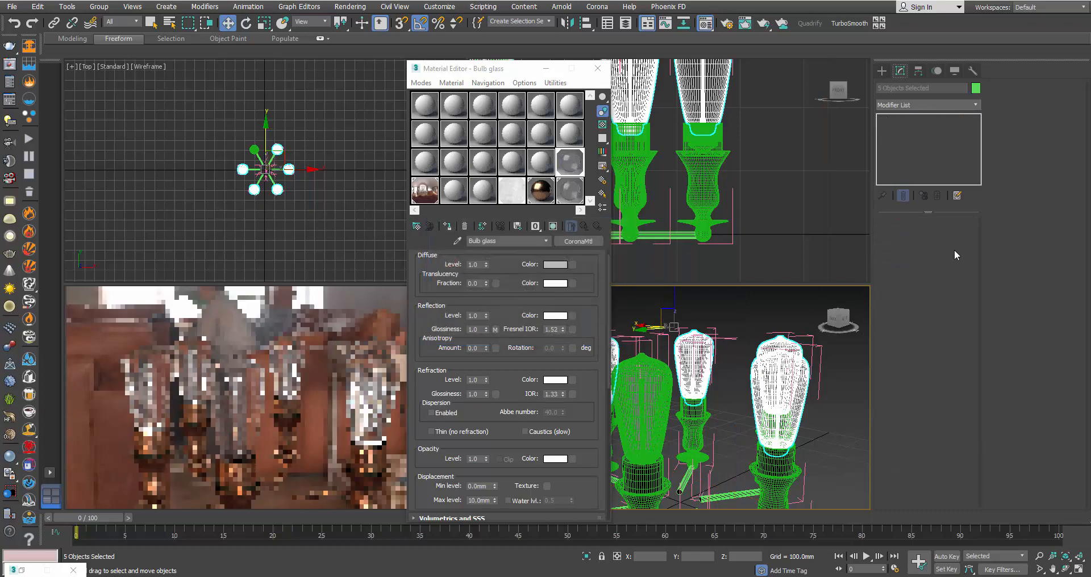
# - Add a Shell modifier with a 1.0 mm inner and 0.0 mm outer amount to the five glass envelopes
pyautogui.click(966, 105)
pyautogui.scroll(-15, 1000, 381)
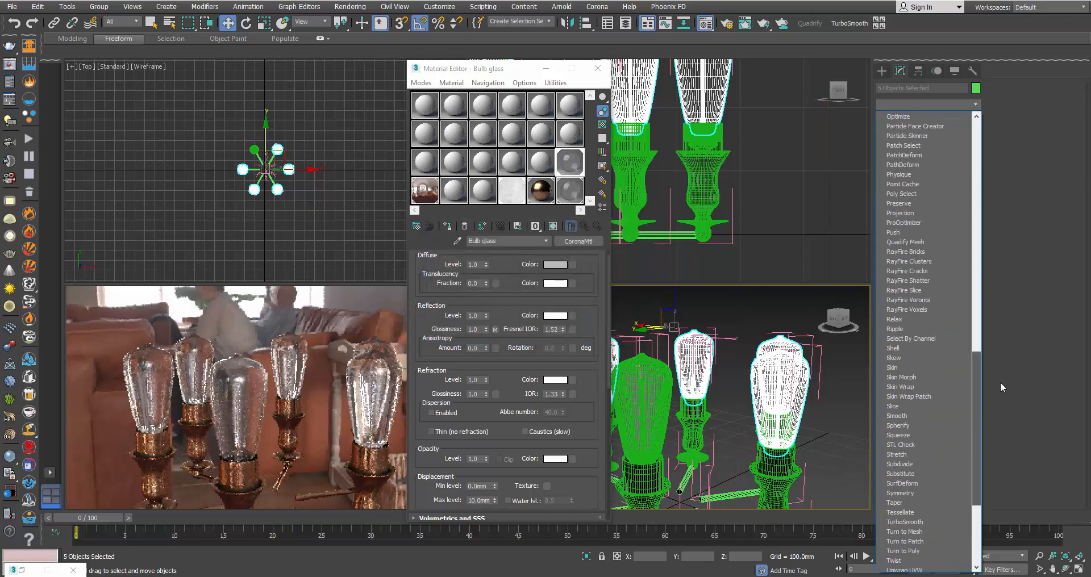
pyautogui.click(912, 282)
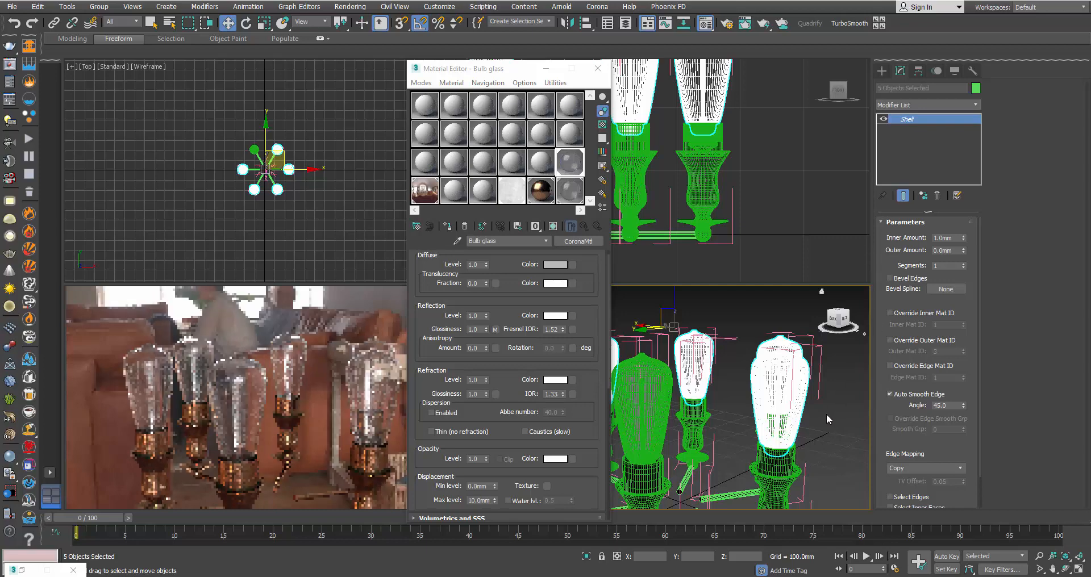
# - Open the front bulb group again and select its glass envelope for a closer render view
pyautogui.click(670, 393)
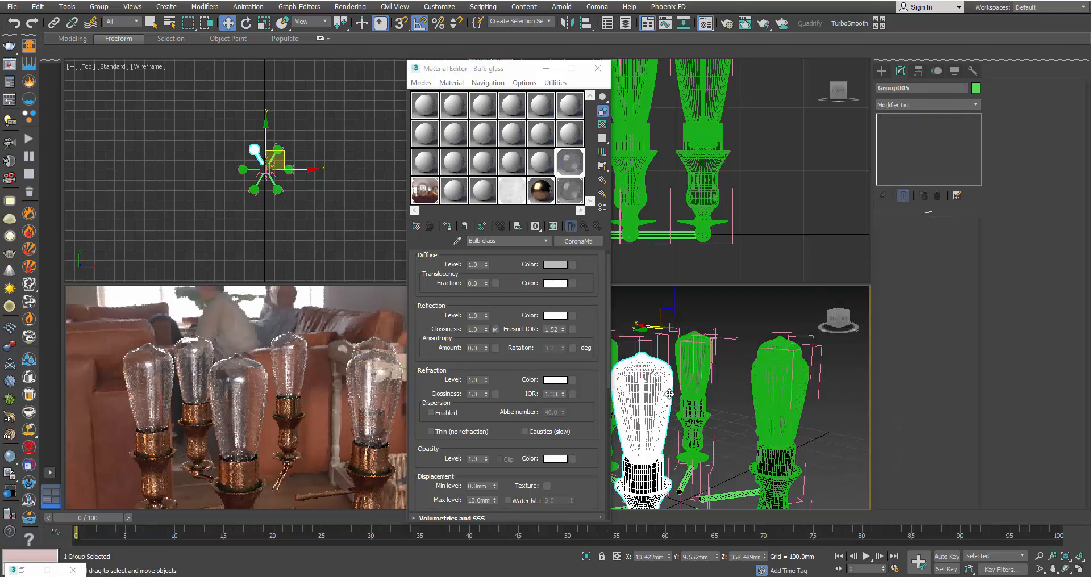
pyautogui.click(101, 8)
pyautogui.click(106, 54)
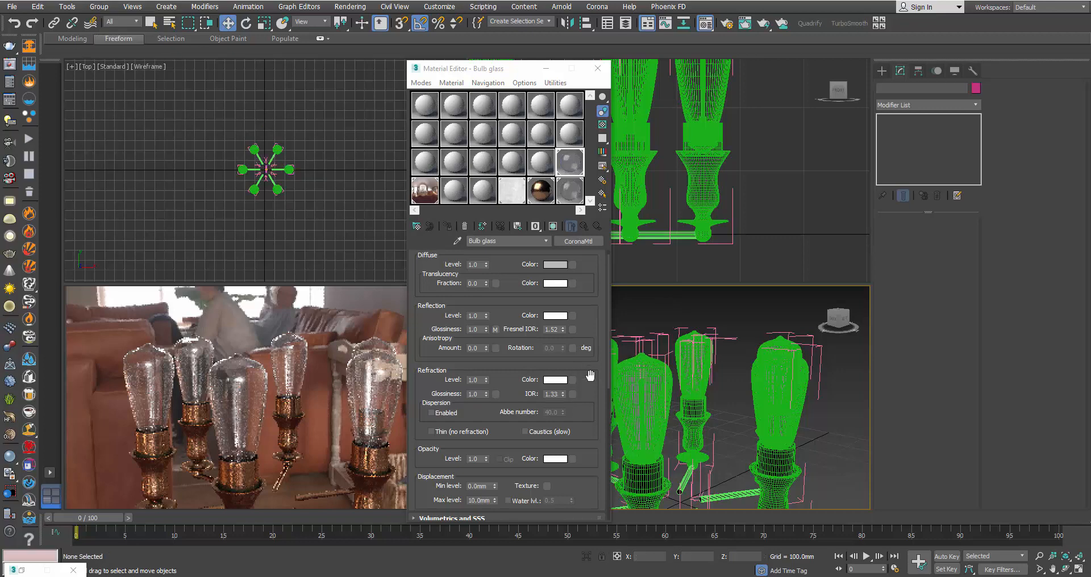
pyautogui.click(639, 373)
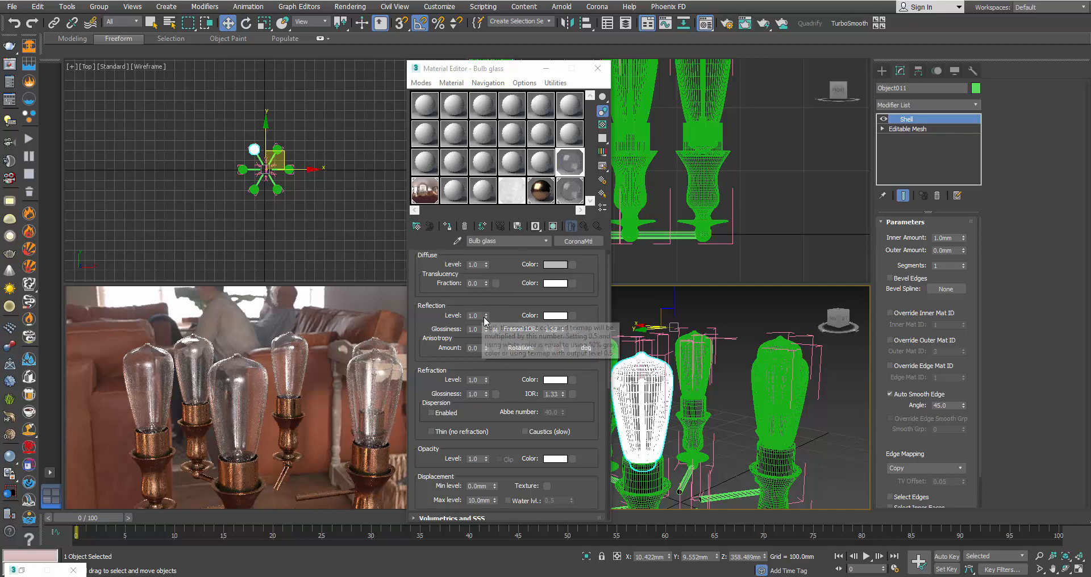
pyautogui.scroll(5, 694, 391)
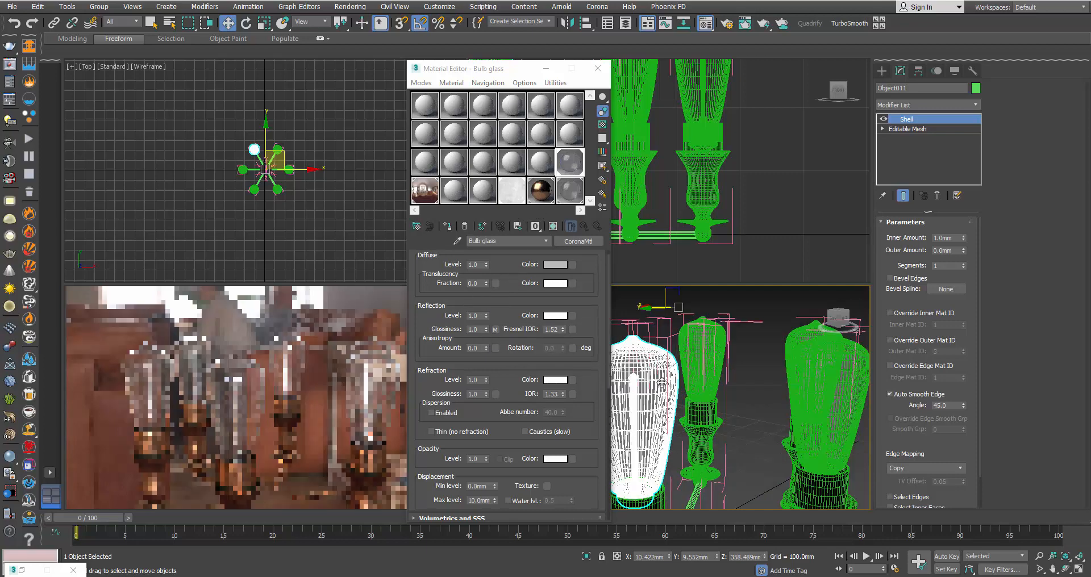
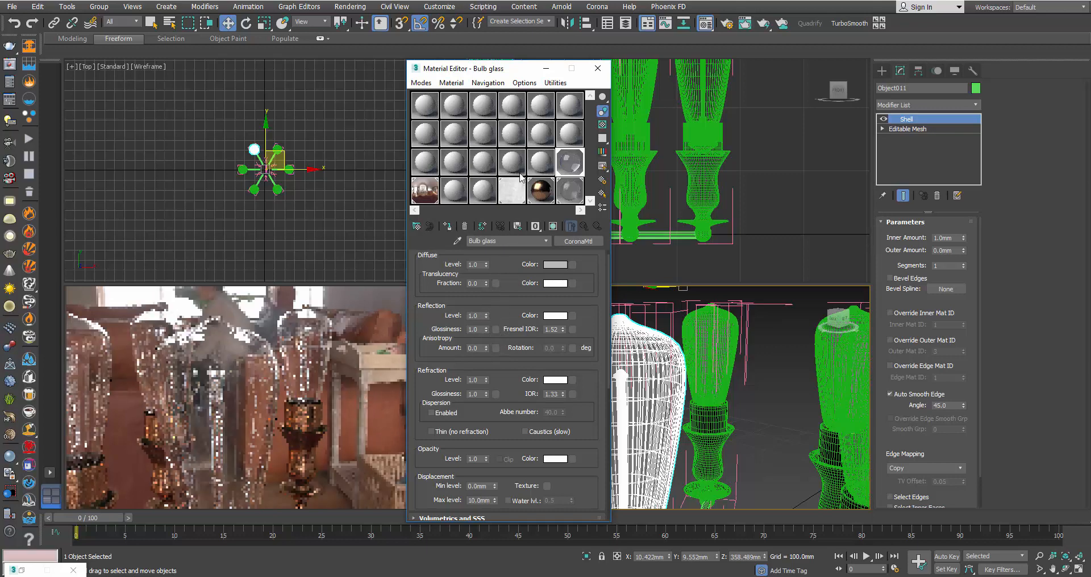
# - Open the Bulb glass material's reflection glossiness bitmap and show its enlarged preview beside the material editor, without the end result
pyautogui.moveTo(497, 332); pyautogui.dragTo(497, 330)
pyautogui.click(492, 330)
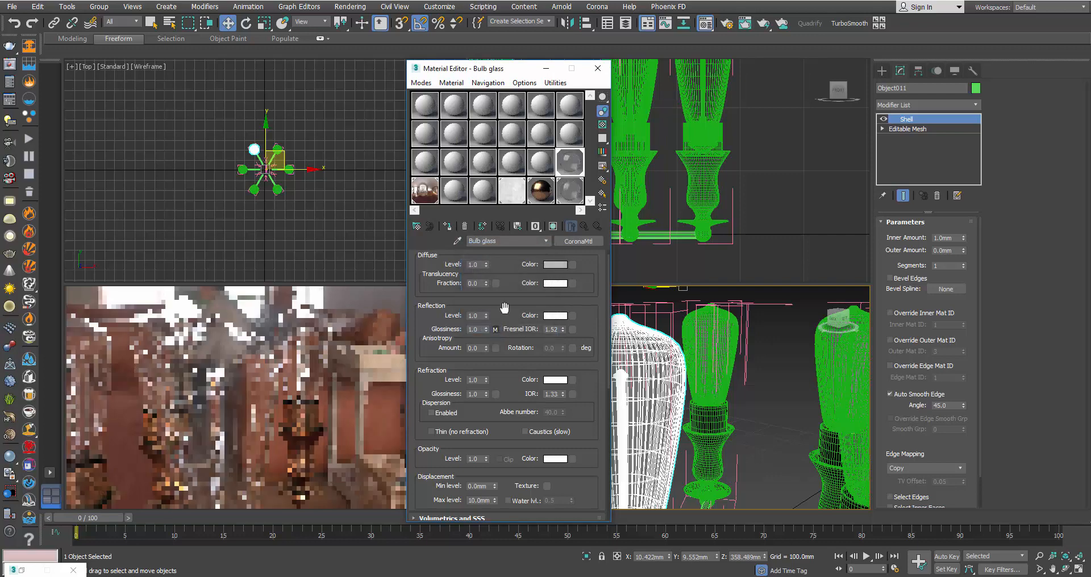
pyautogui.doubleClick(512, 196)
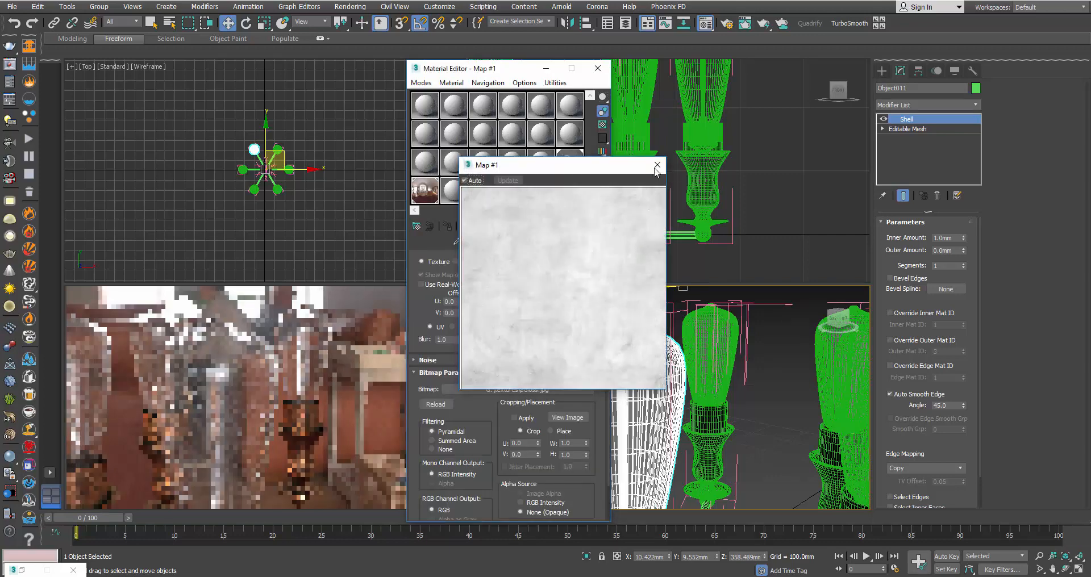
pyautogui.click(656, 164)
pyautogui.click(578, 162)
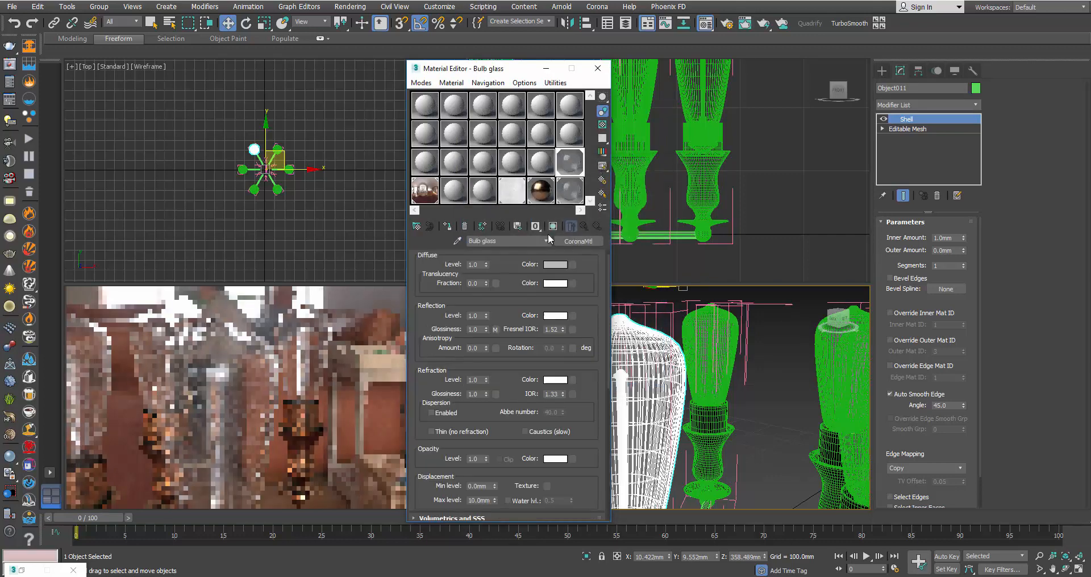
pyautogui.click(495, 329)
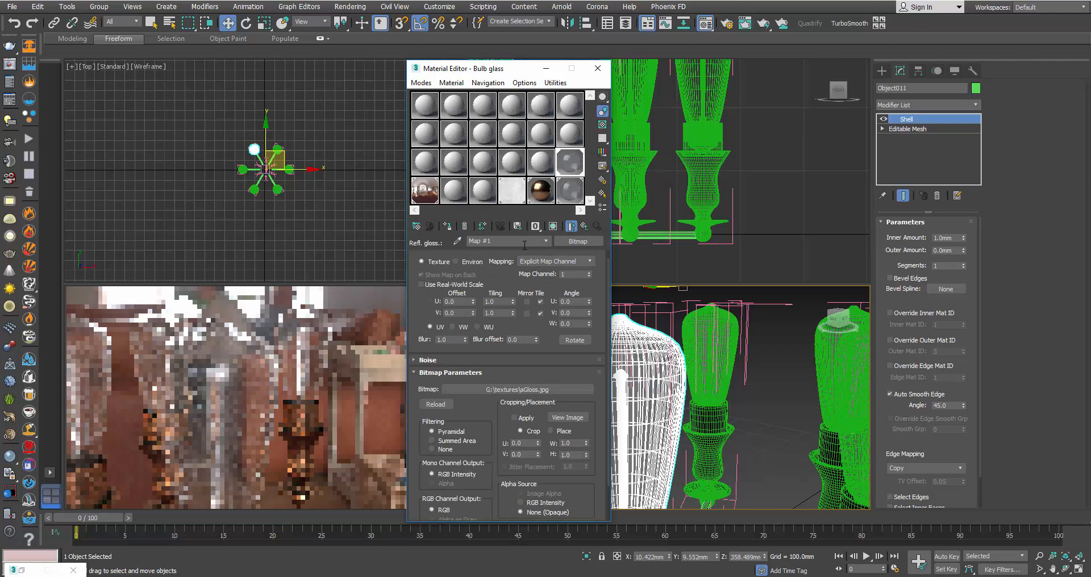
pyautogui.click(571, 226)
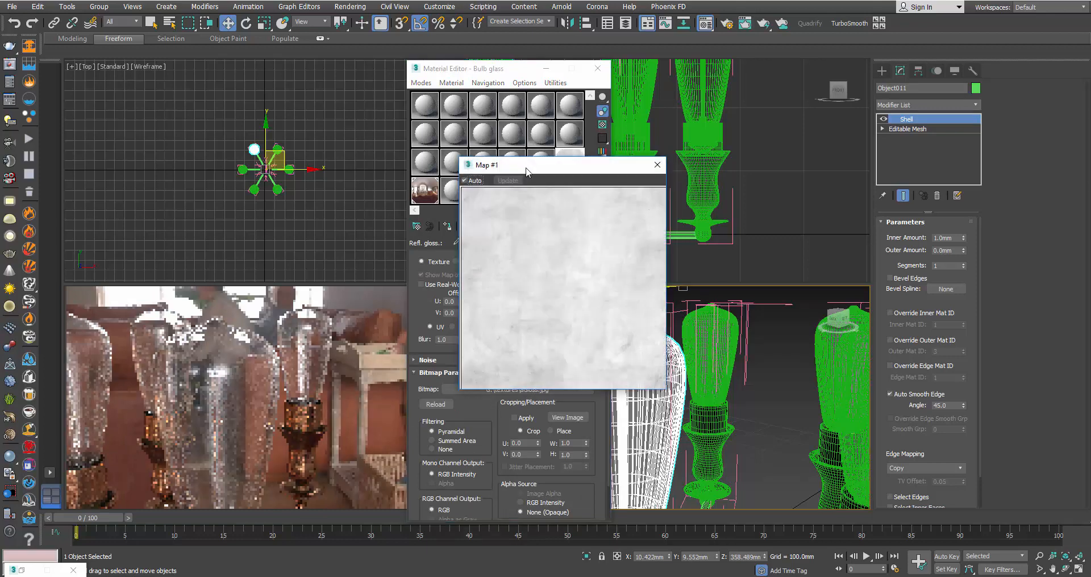
pyautogui.moveTo(518, 169); pyautogui.dragTo(775, 134)
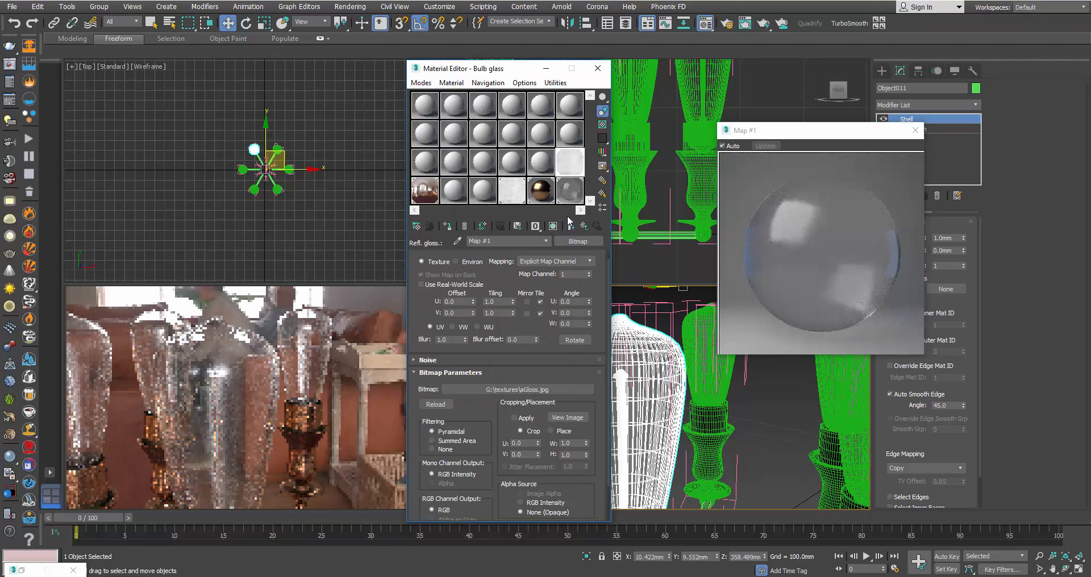
pyautogui.moveTo(821, 131); pyautogui.dragTo(781, 83)
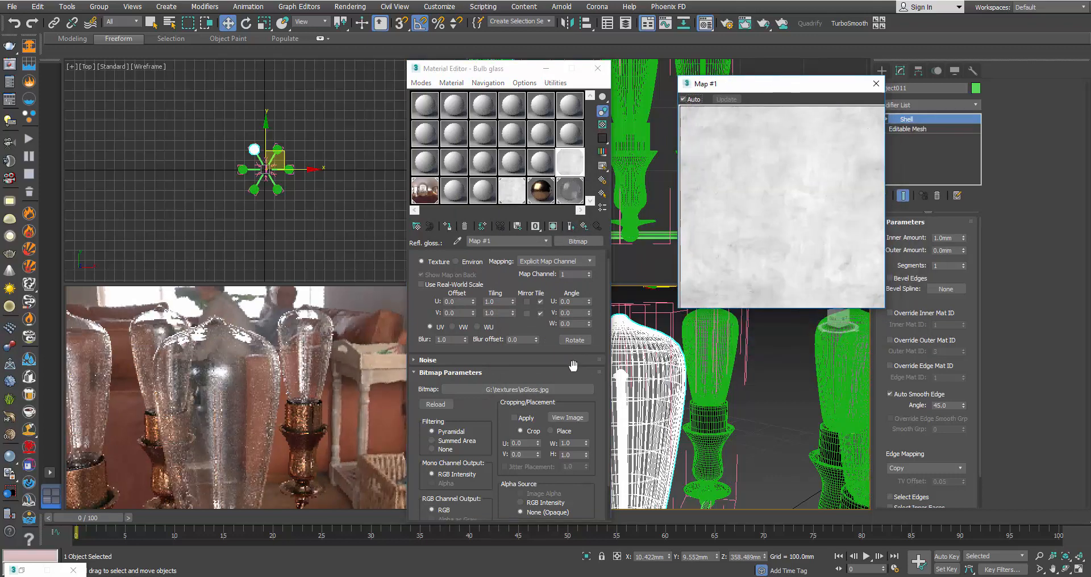
# - Enable the color map in the glossiness bitmap's output settings
pyautogui.moveTo(549, 334); pyautogui.dragTo(548, 292)
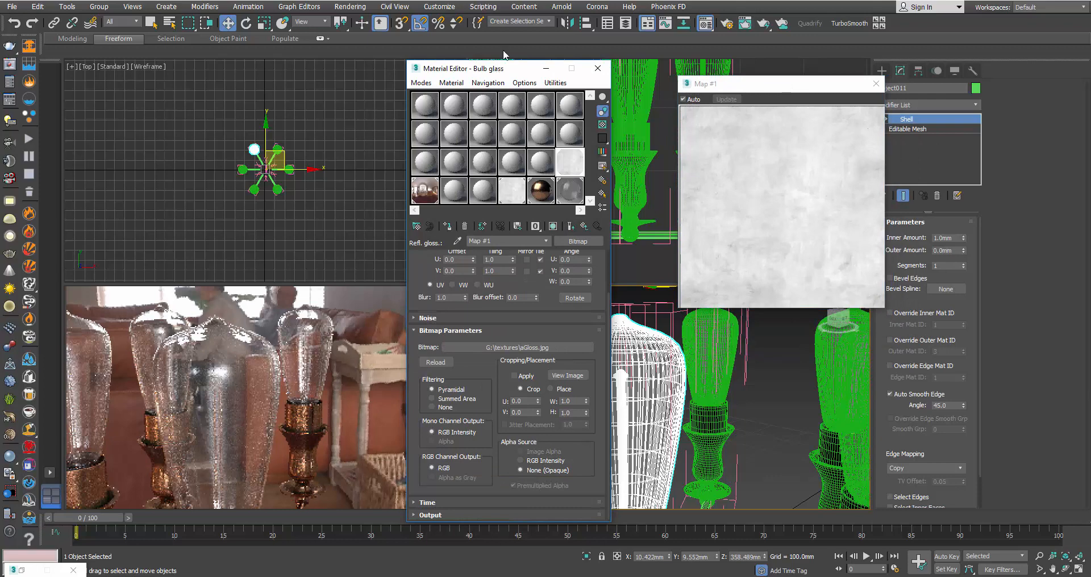
pyautogui.moveTo(503, 68); pyautogui.dragTo(525, 17)
pyautogui.click(454, 464)
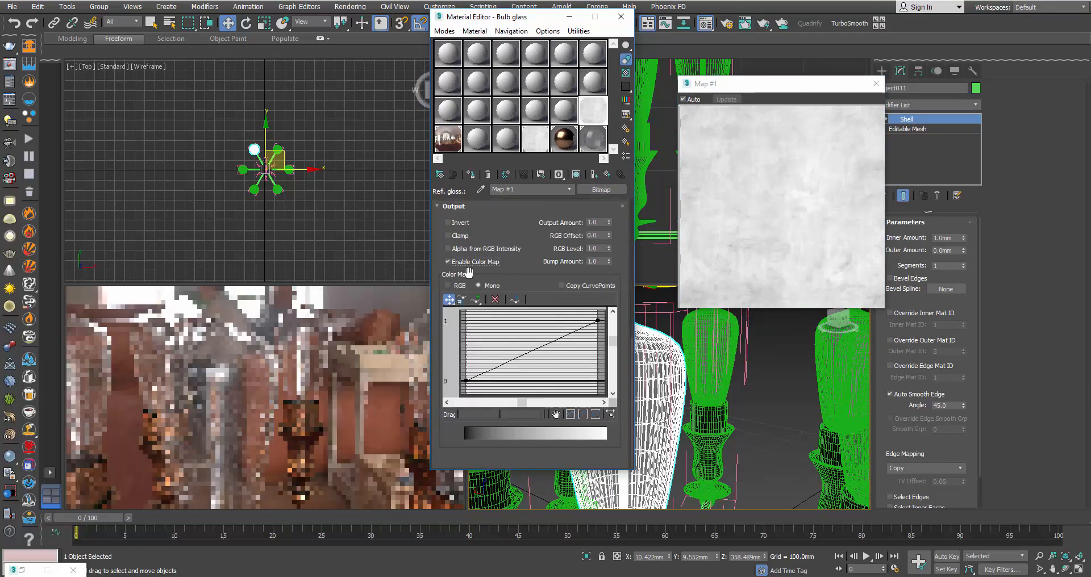
# - Convert both end points of the glossiness map's color curve to Bezier-Corner and bow the curve upward to brighten the map
pyautogui.click(466, 380)
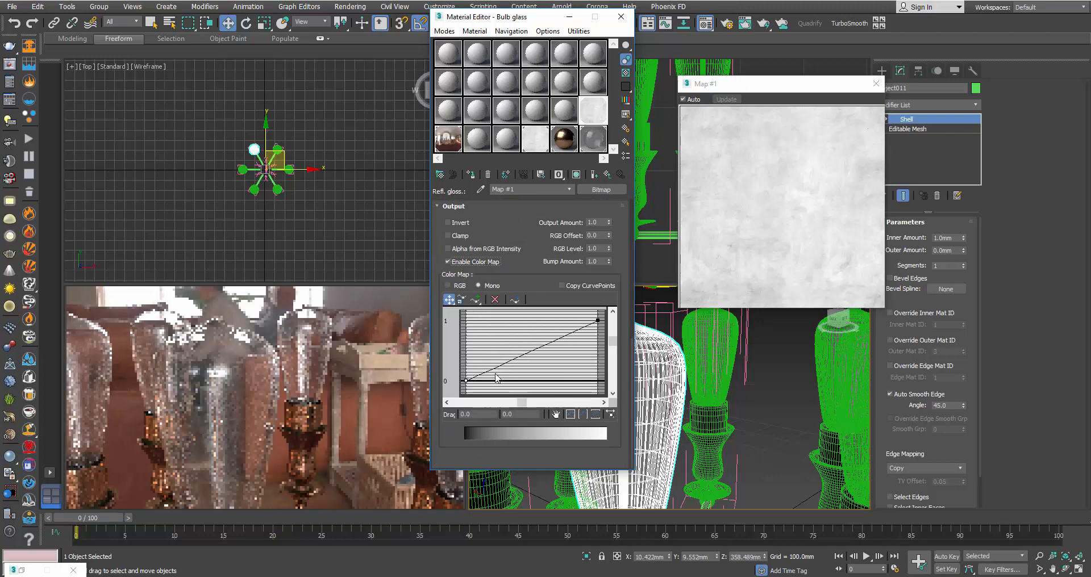
pyautogui.click(598, 319)
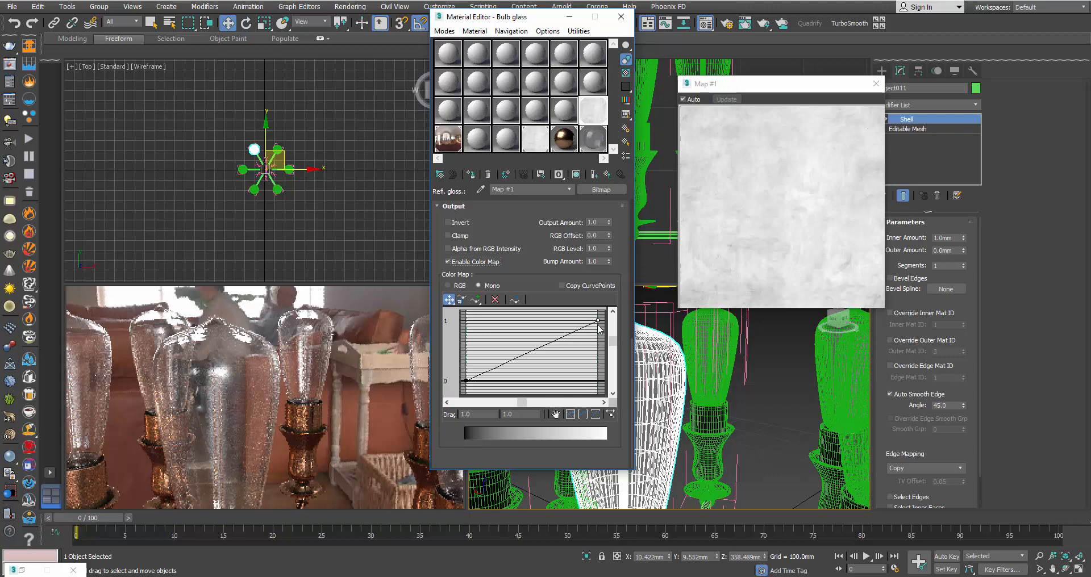
pyautogui.rightClick(596, 321)
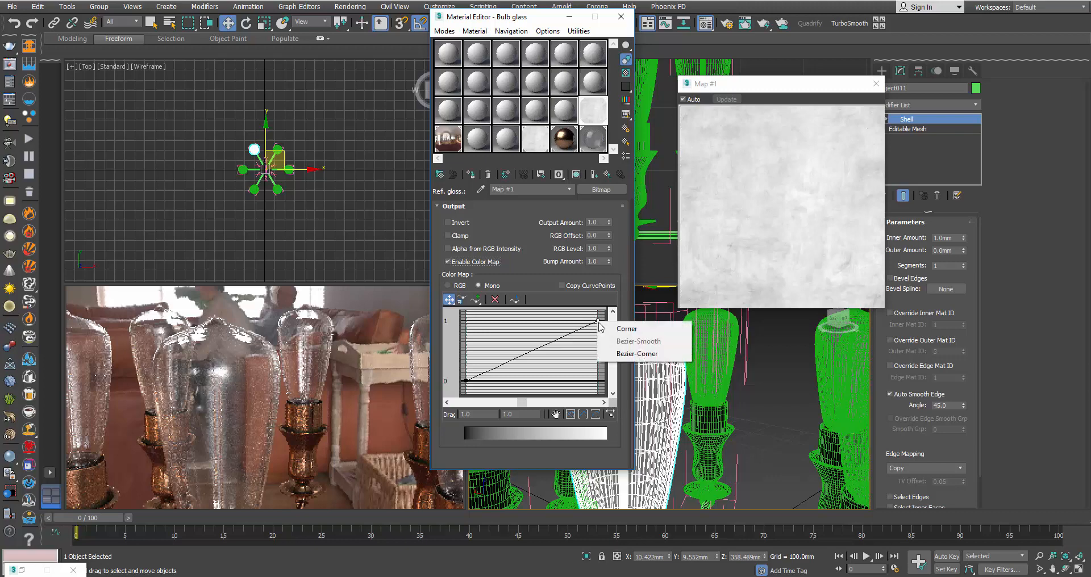
pyautogui.click(616, 353)
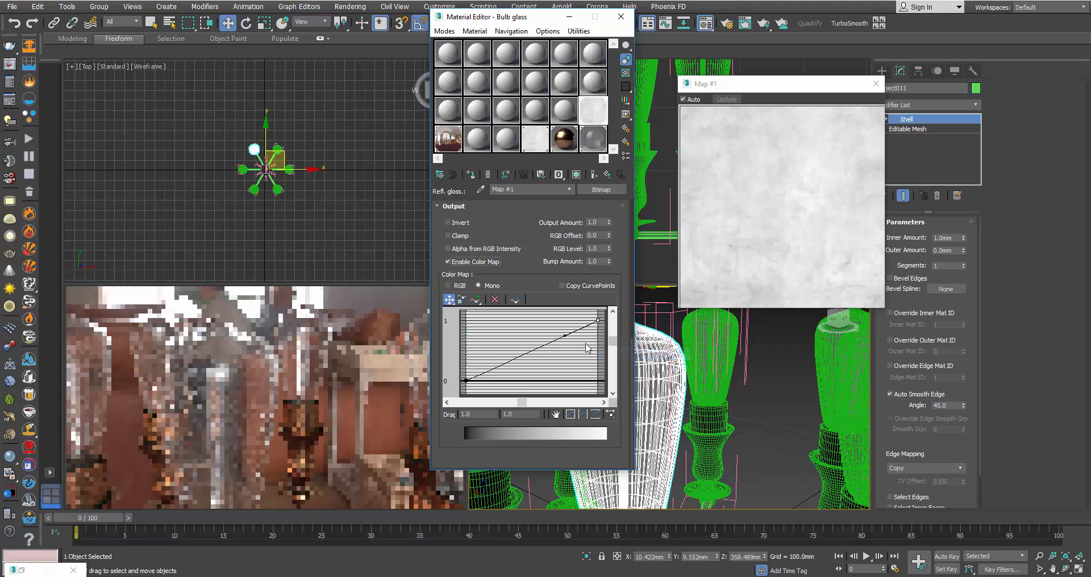
pyautogui.rightClick(467, 383)
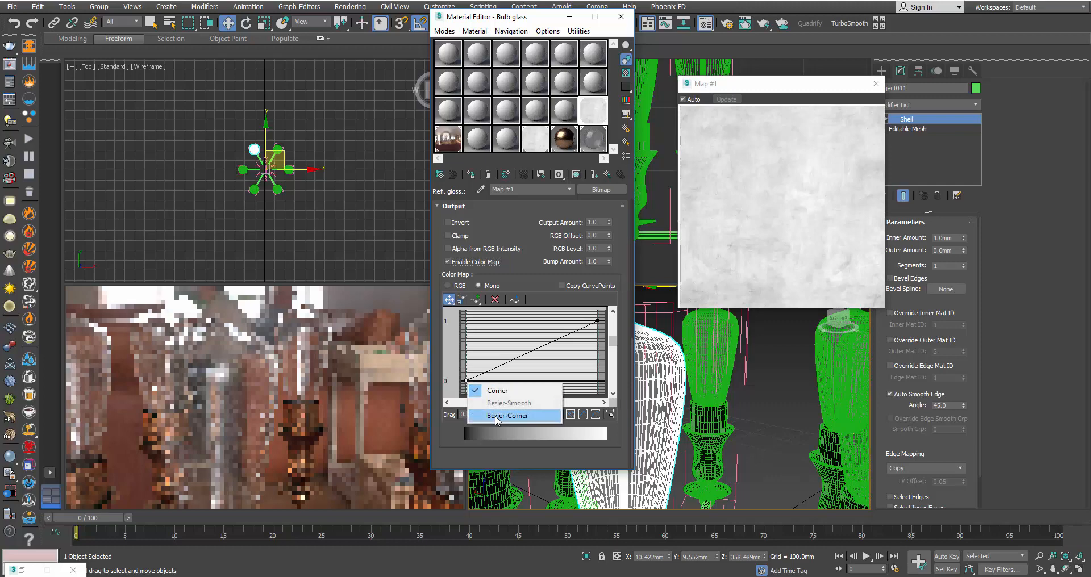
pyautogui.click(487, 415)
pyautogui.moveTo(498, 366); pyautogui.dragTo(500, 345)
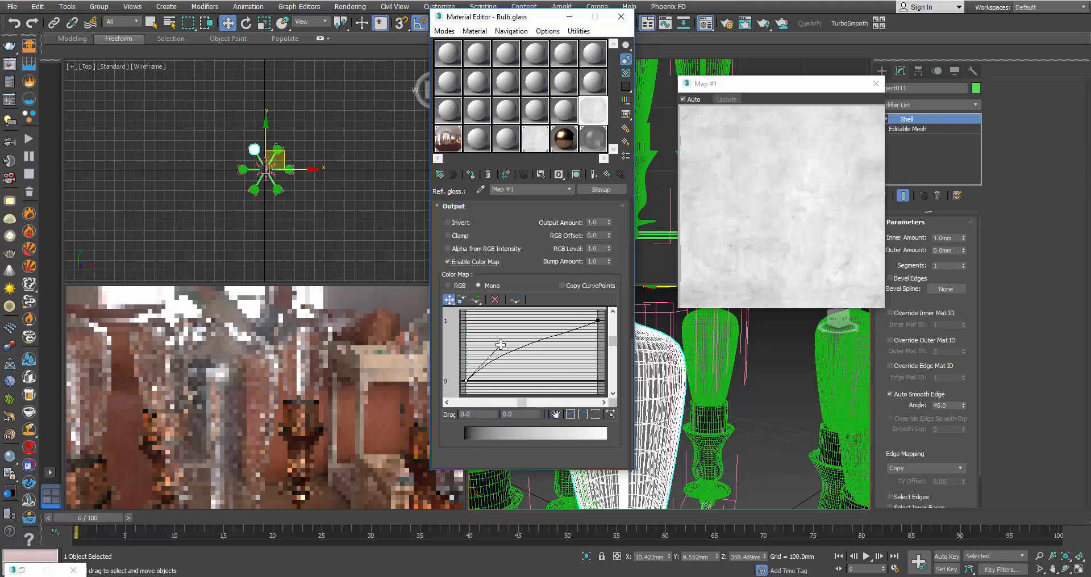
pyautogui.click(596, 321)
pyautogui.moveTo(564, 336); pyautogui.dragTo(564, 331)
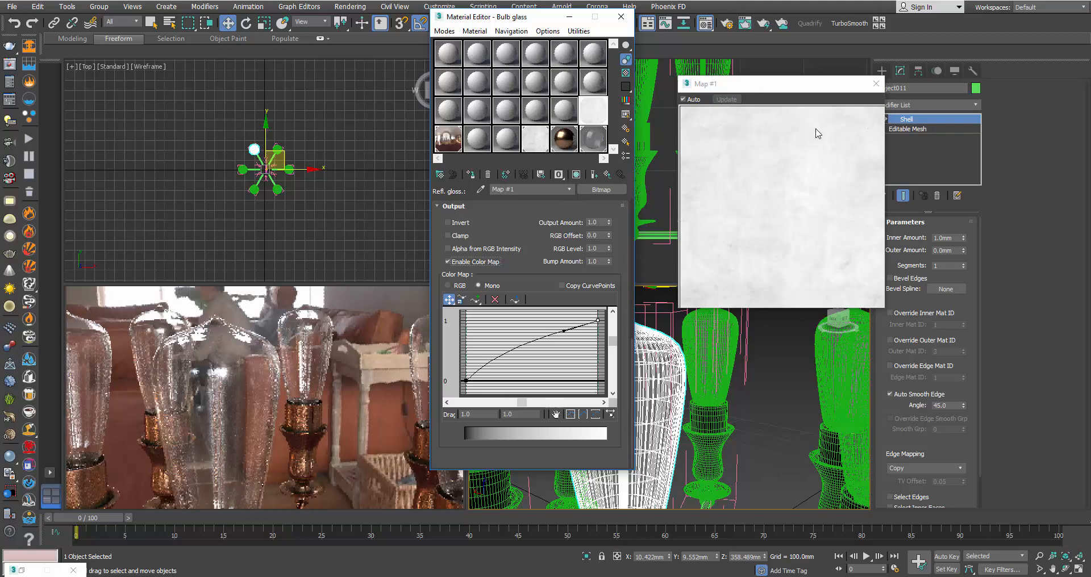
# - Close the enlarged map preview, show the Bulb glass end result again and close the material editor
pyautogui.click(876, 84)
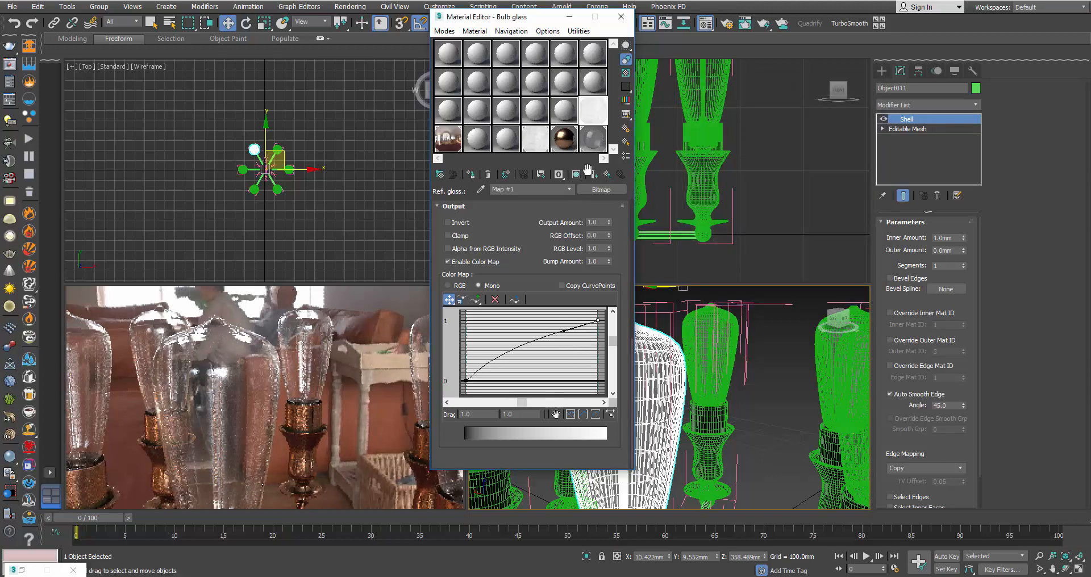
pyautogui.click(596, 177)
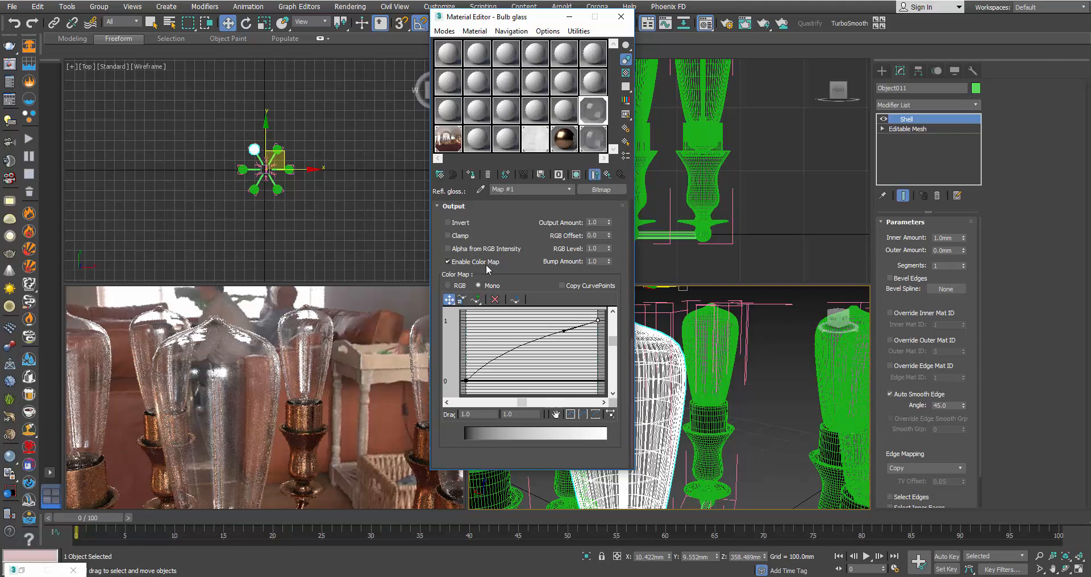
pyautogui.click(620, 17)
# - Bring all hidden lantern parts back, clear the selection and frame the whole lantern in the perspective view
pyautogui.rightClick(775, 437)
pyautogui.click(783, 400)
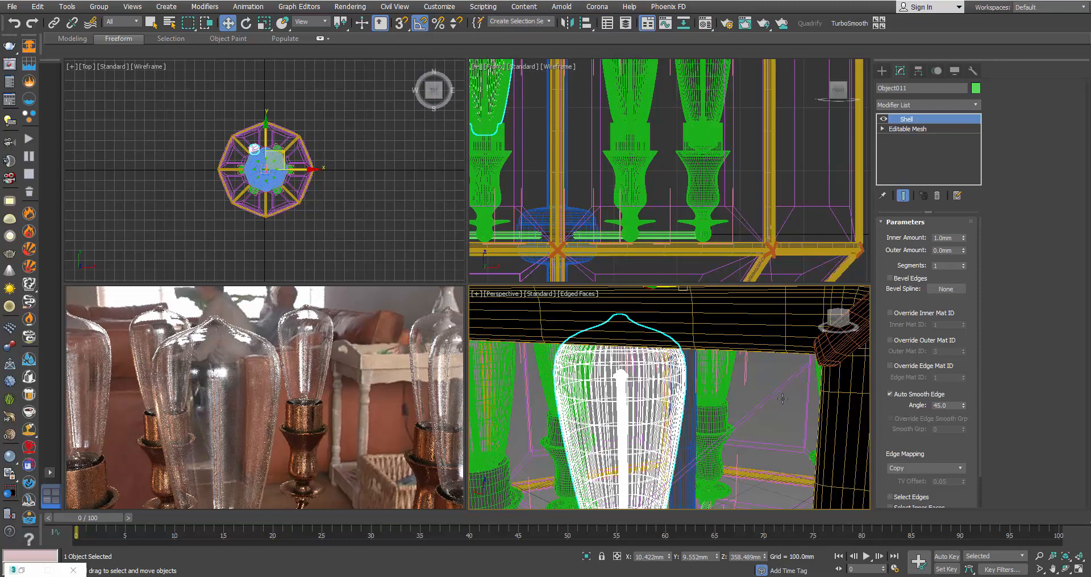
pyautogui.press('z')
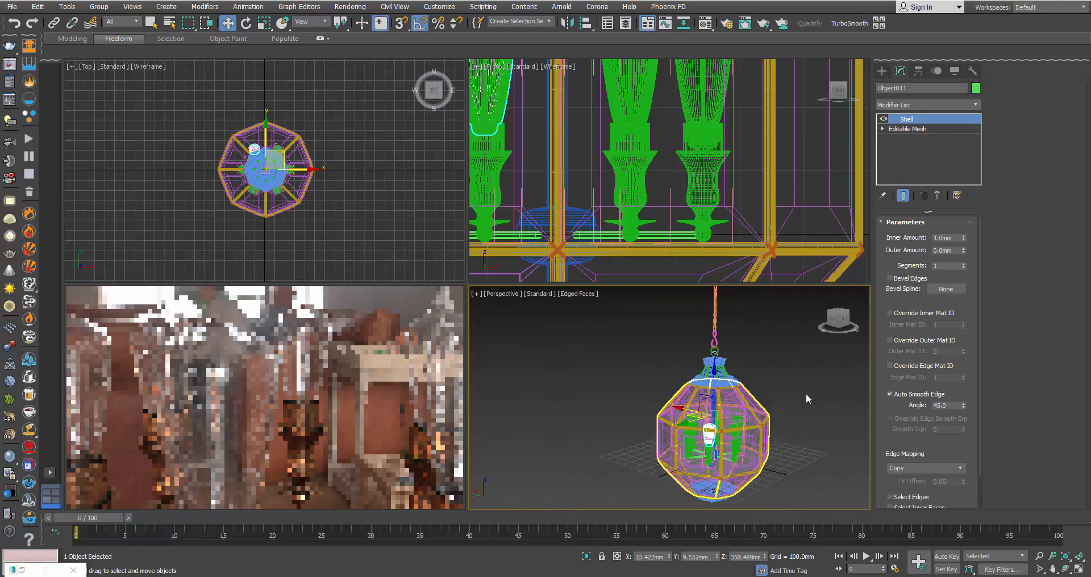
pyautogui.click(803, 396)
pyautogui.keyDown('alt'); pyautogui.moveTo(803, 395); pyautogui.dragTo(733, 410, button='middle'); pyautogui.keyUp('alt')
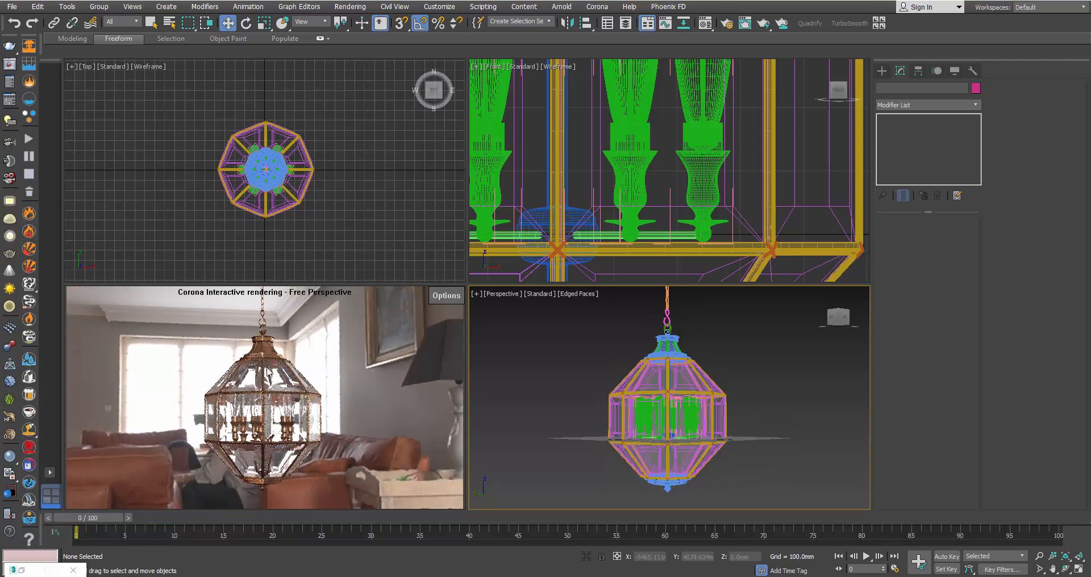
# - Enable the direct visibility override in Corona's scene environment settings and set its color to light grey with value 195
pyautogui.click(727, 24)
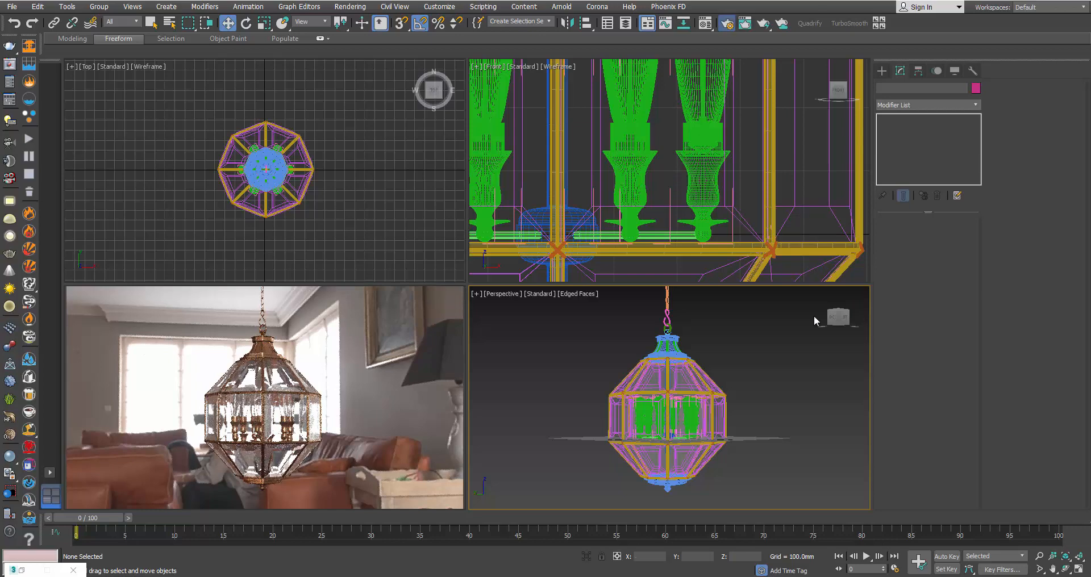
pyautogui.click(815, 186)
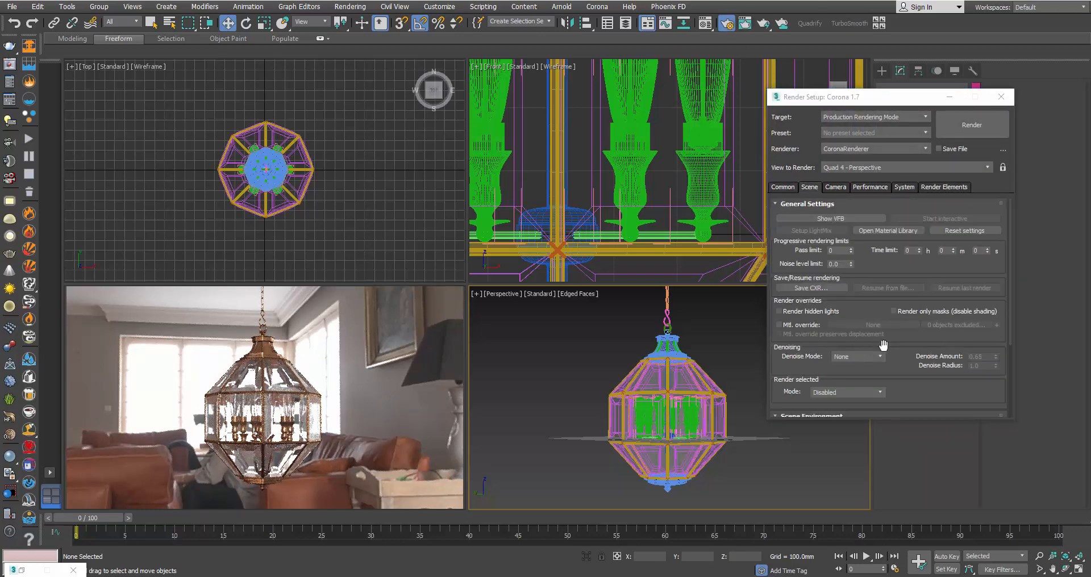
pyautogui.moveTo(903, 379); pyautogui.dragTo(900, 224)
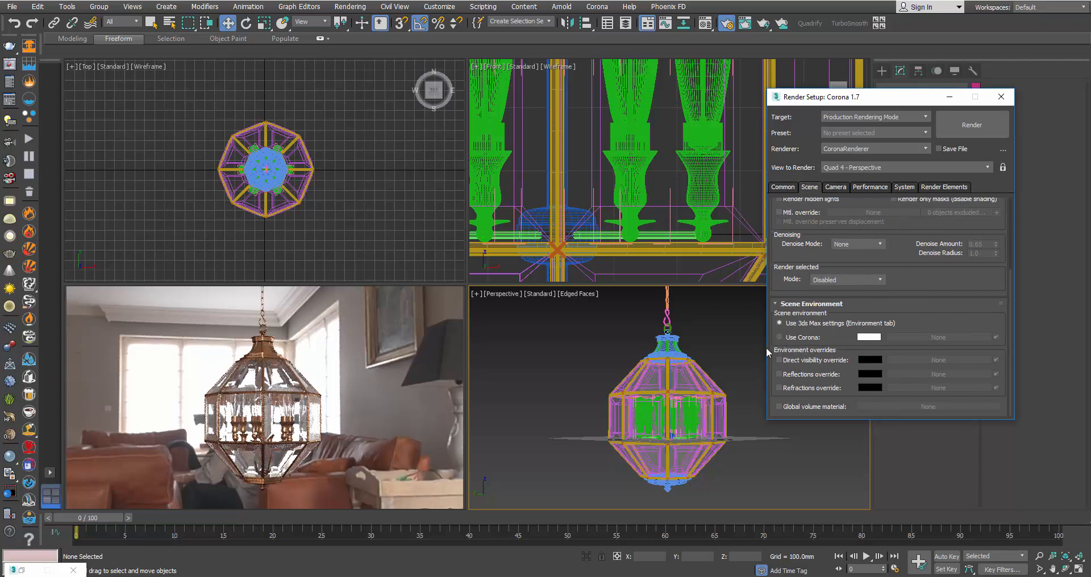
pyautogui.click(785, 360)
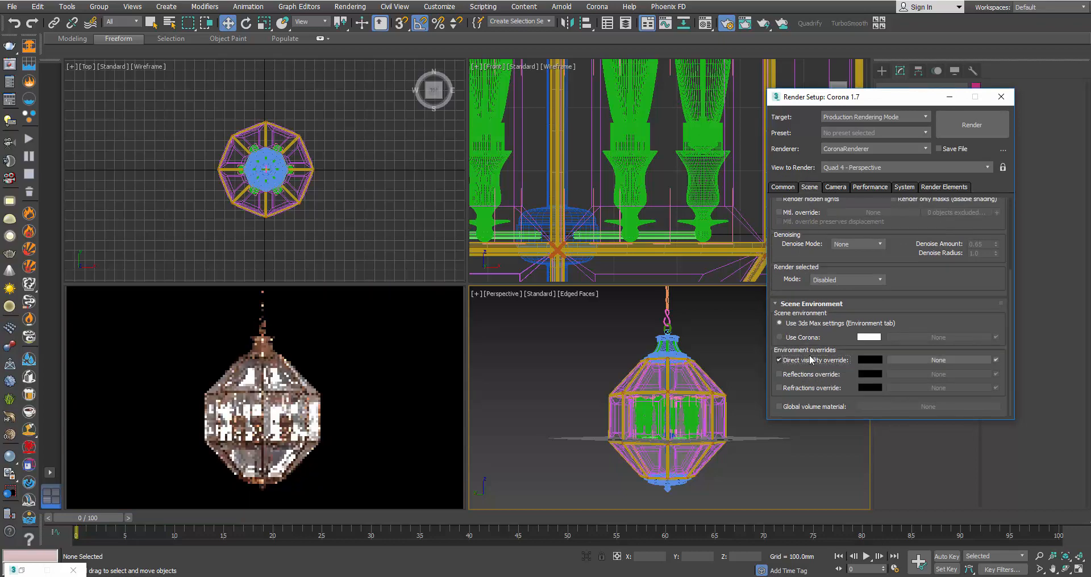
pyautogui.click(875, 367)
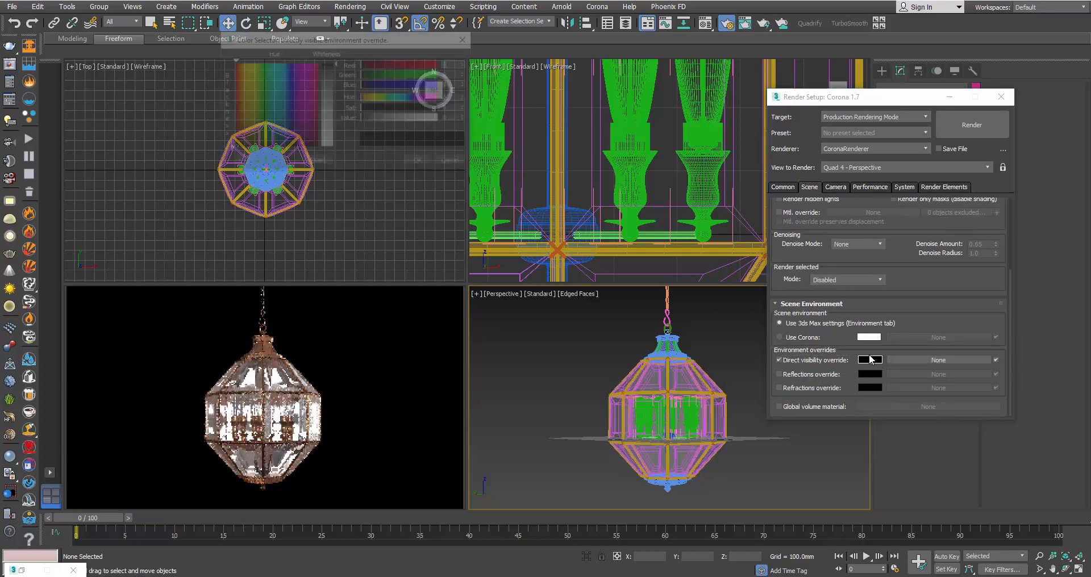
pyautogui.click(336, 130)
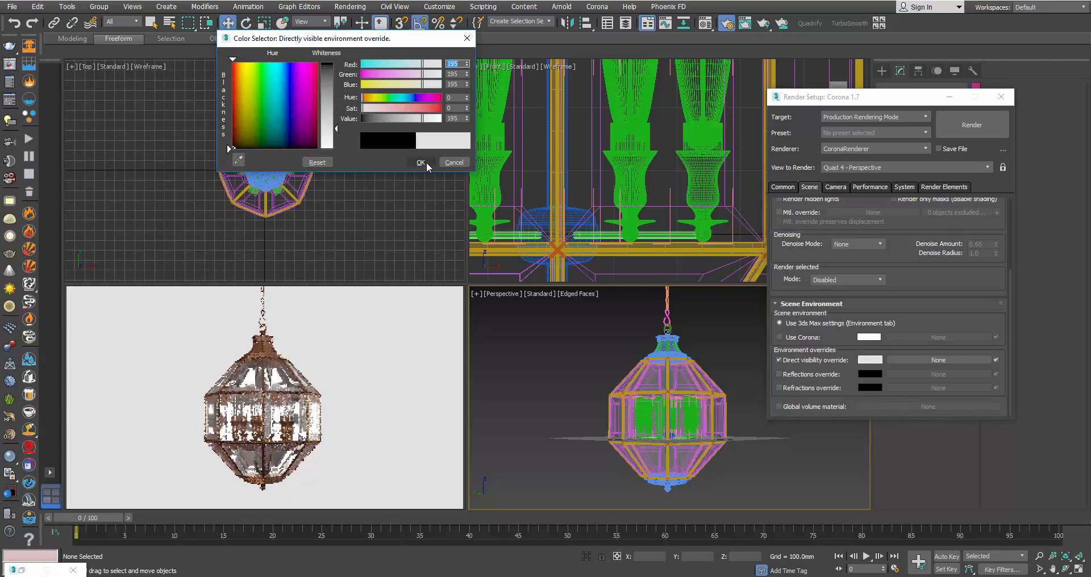
pyautogui.click(421, 162)
# - Check the Eichholtz product photo in the browser and frame the lantern closer in the perspective view for comparison
pyautogui.click(108, 576)
pyautogui.click(169, 529)
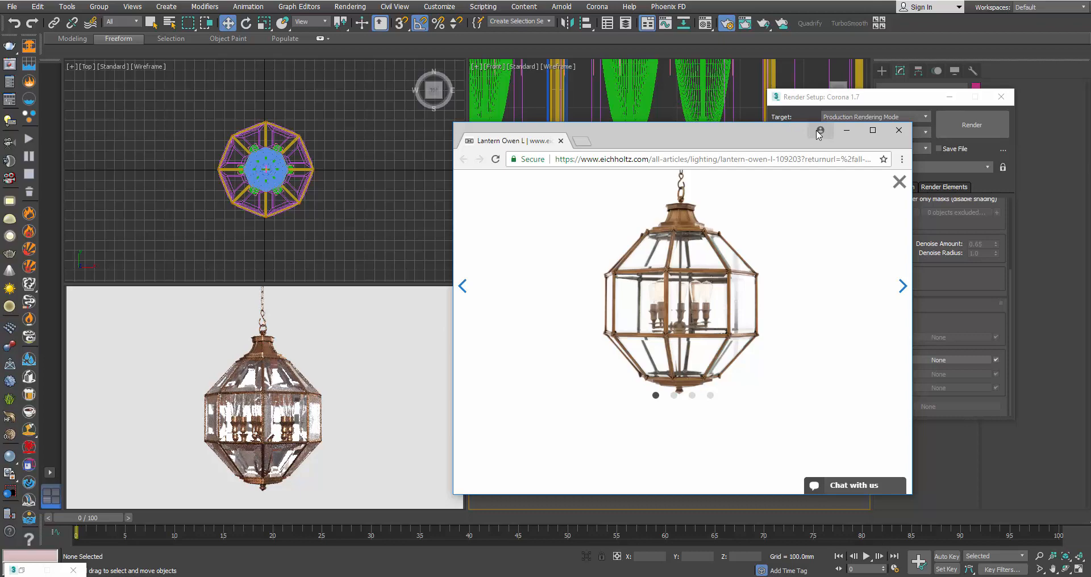
pyautogui.click(846, 134)
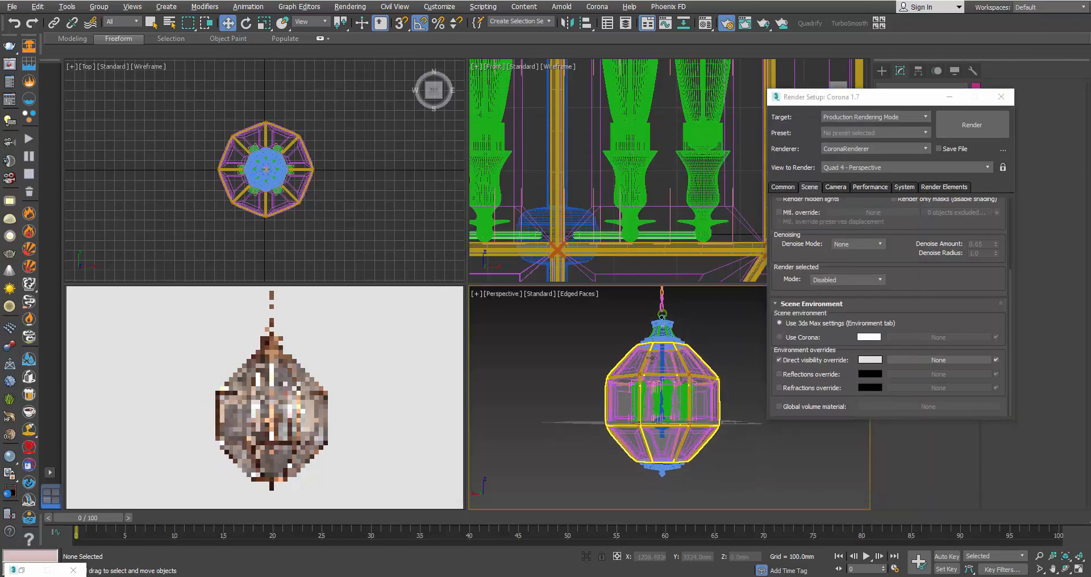
pyautogui.click(1039, 556)
pyautogui.moveTo(703, 455); pyautogui.dragTo(703, 424)
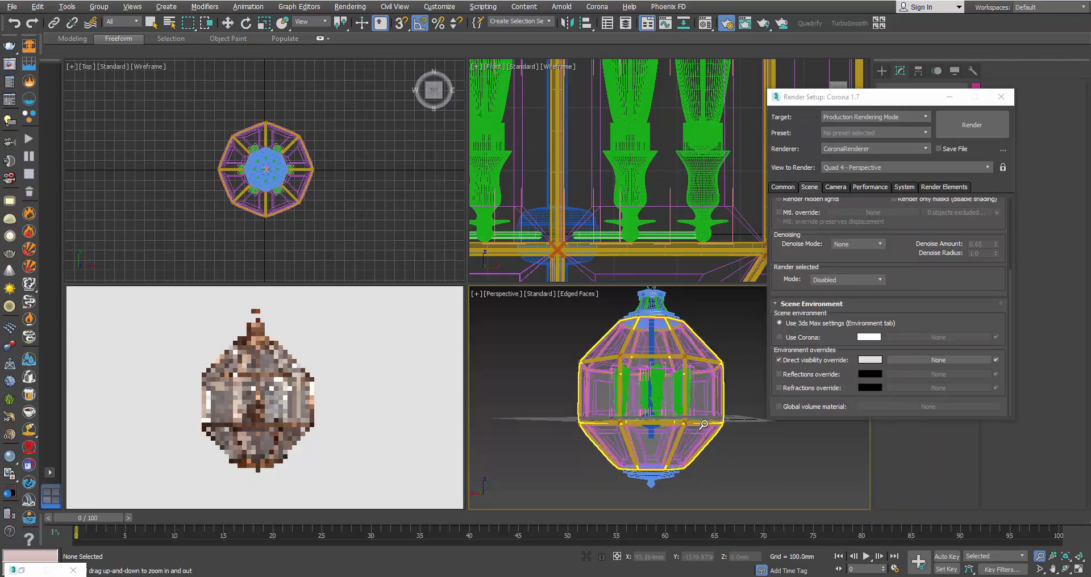
pyautogui.moveTo(653, 398); pyautogui.dragTo(666, 405, button='middle')
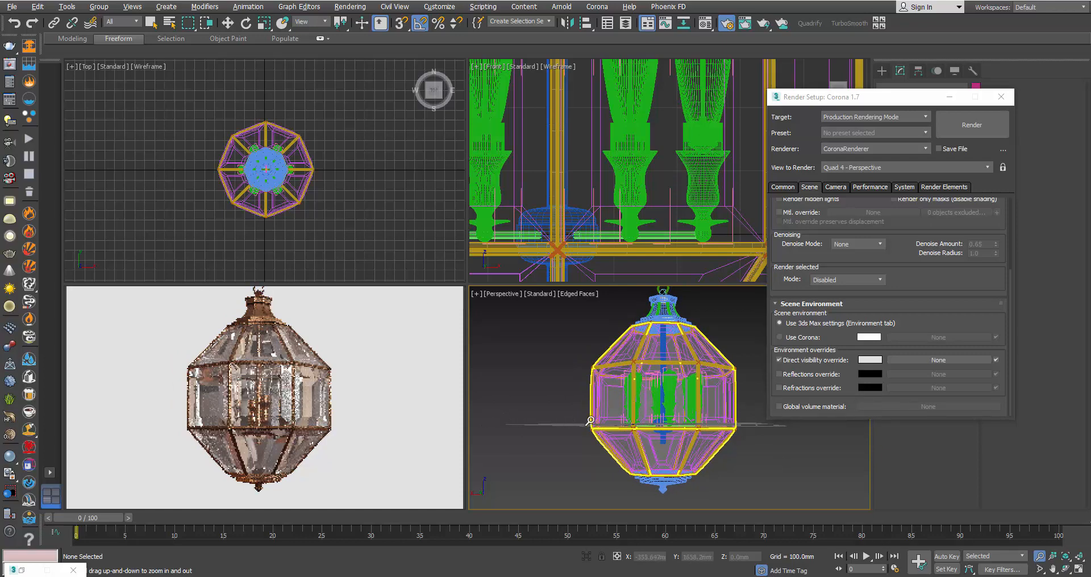
pyautogui.keyDown('alt'); pyautogui.moveTo(589, 421); pyautogui.dragTo(645, 428, button='middle'); pyautogui.keyUp('alt')
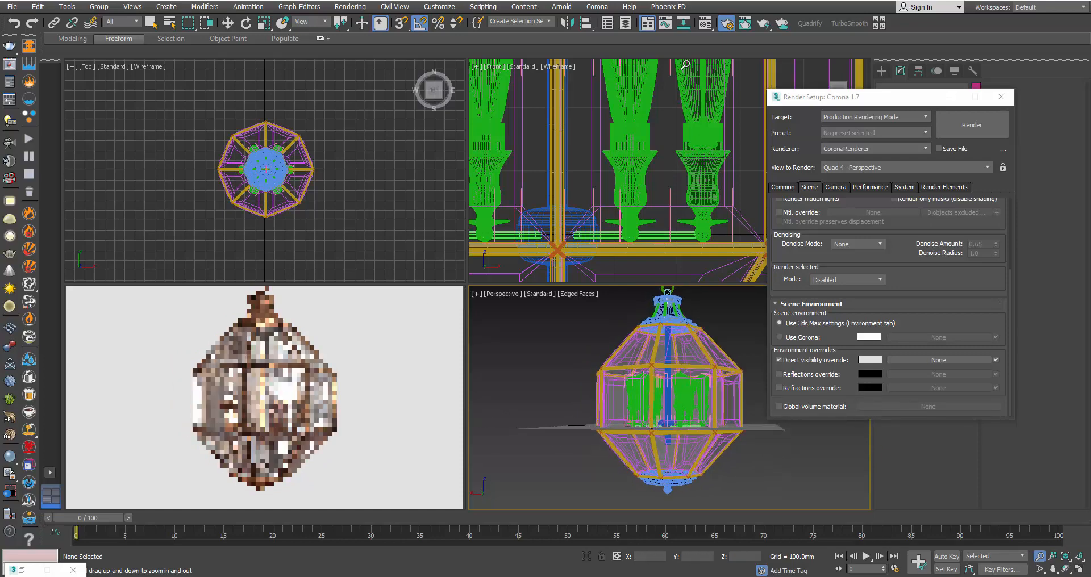
# - Reopen the material editor beside the render, select the lantern's glass and set its 24 - Default material's refraction IOR to 1.1
pyautogui.click(705, 23)
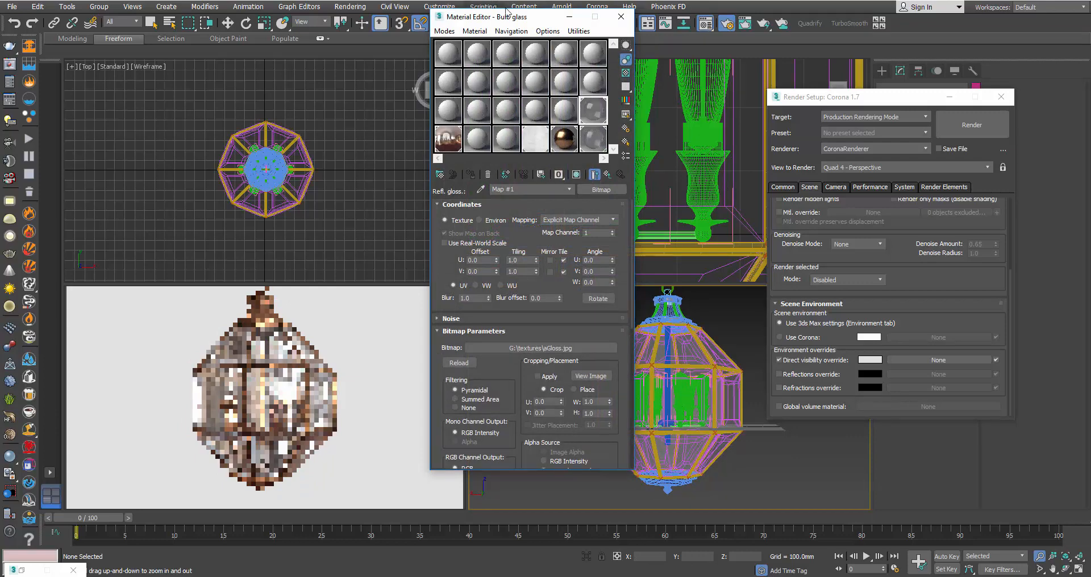
pyautogui.moveTo(507, 12); pyautogui.dragTo(830, 79)
pyautogui.click(916, 207)
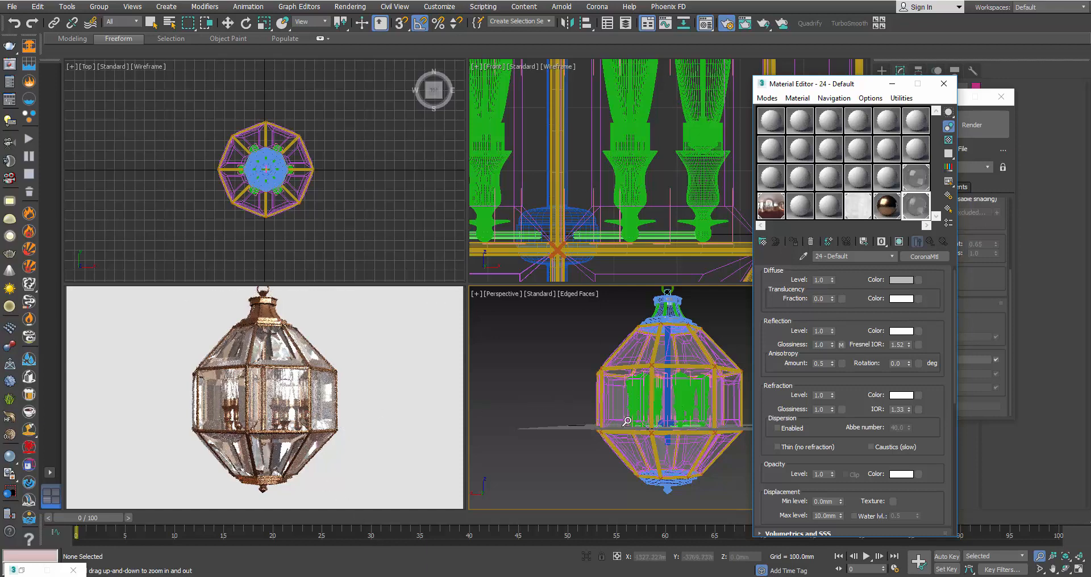
pyautogui.press('w')
pyautogui.click(632, 385)
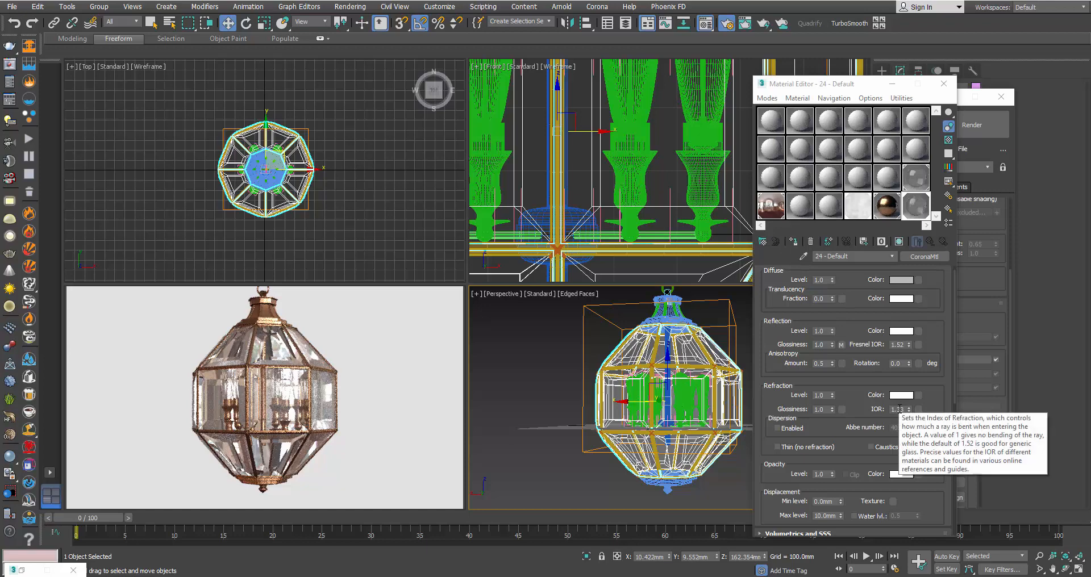
pyautogui.doubleClick(904, 410)
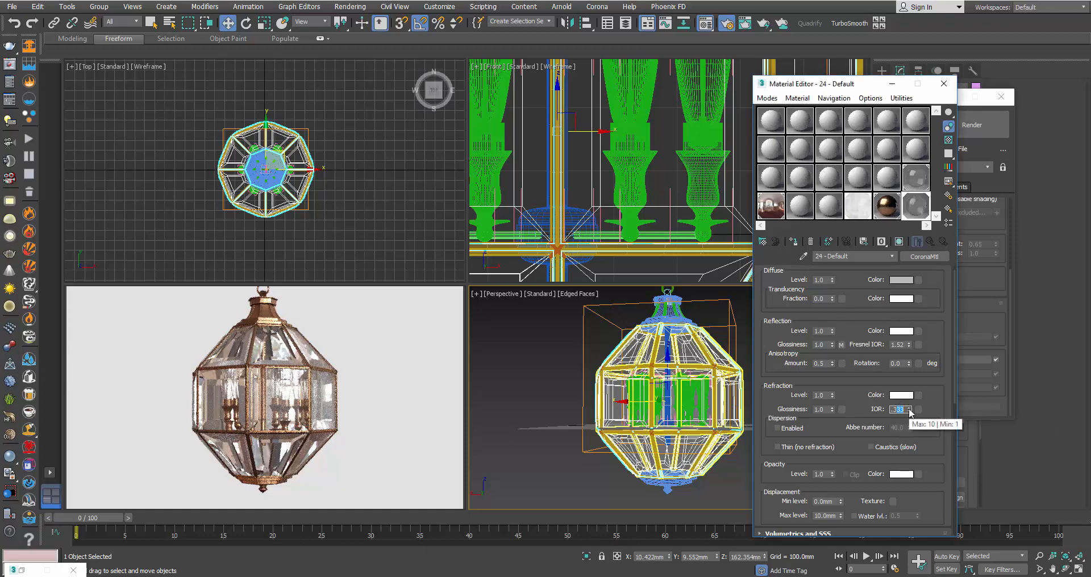
pyautogui.write('1.1')
pyautogui.press('Return')
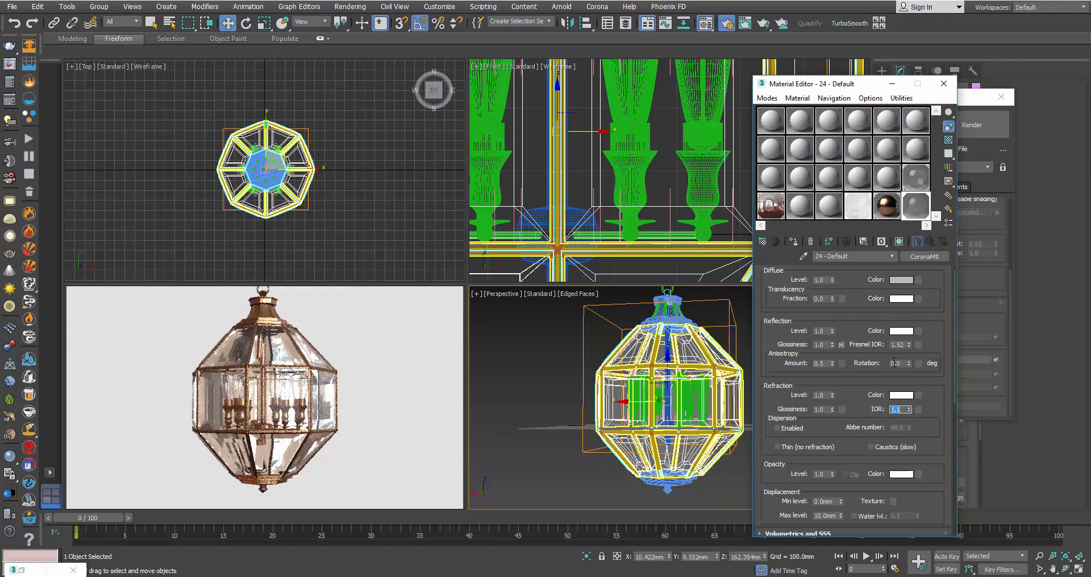
# - Try the Thin (no refraction) option on the lantern's glass material and switch it back off
pyautogui.click(831, 448)
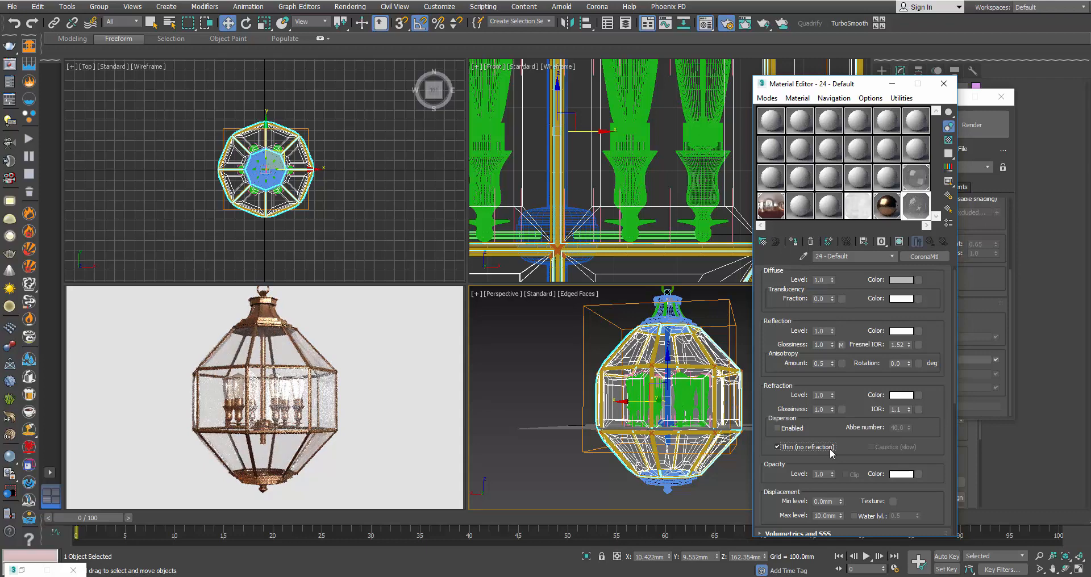
pyautogui.click(831, 448)
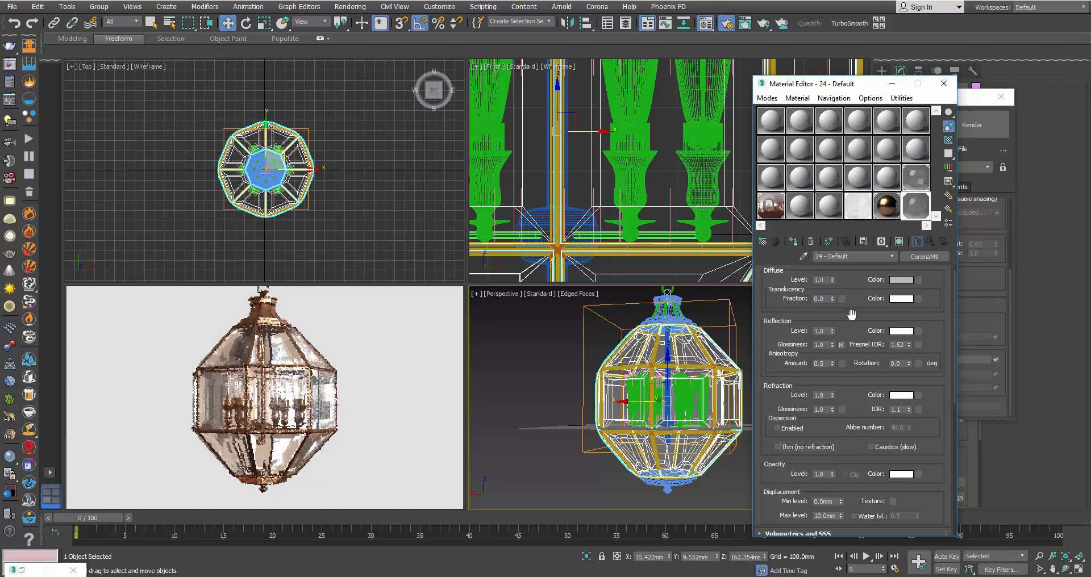
# - Minimize the material editor and render setup windows and collapse the Glass object's UVW Map modifier into its Editable Poly
pyautogui.click(891, 83)
pyautogui.click(949, 97)
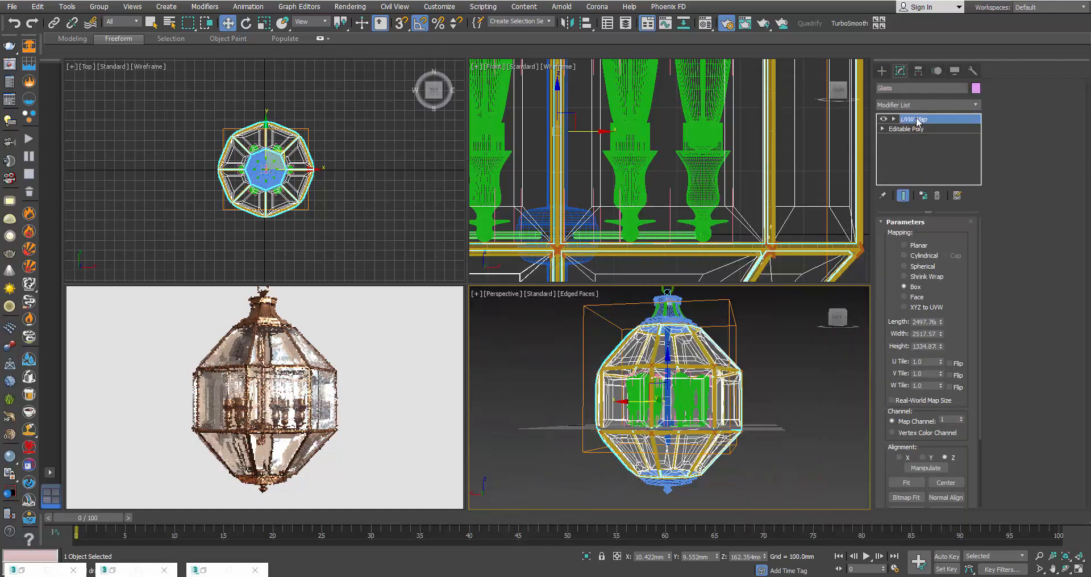
pyautogui.rightClick(935, 116)
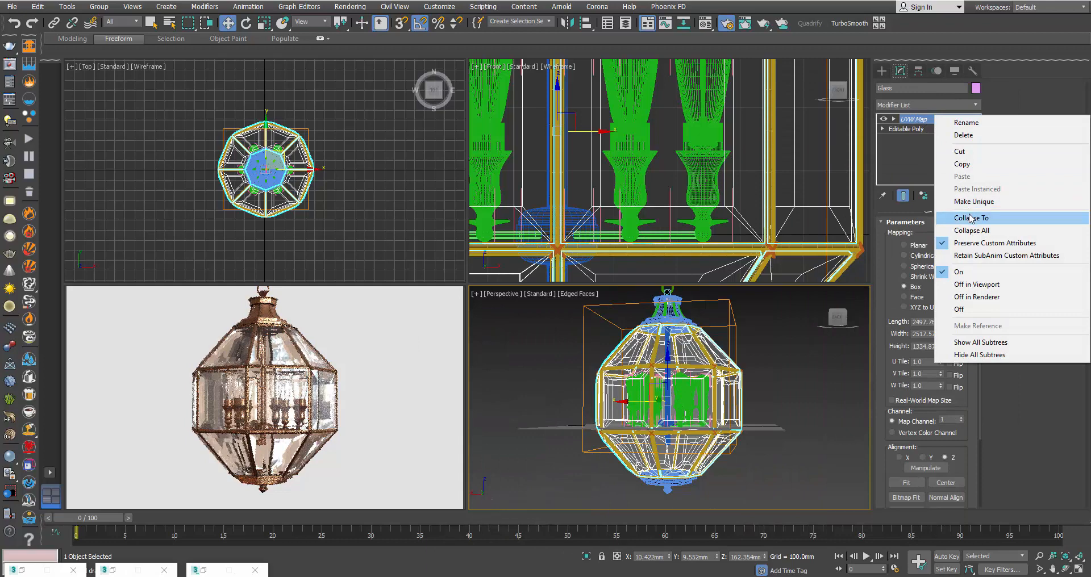
pyautogui.click(966, 218)
pyautogui.click(597, 335)
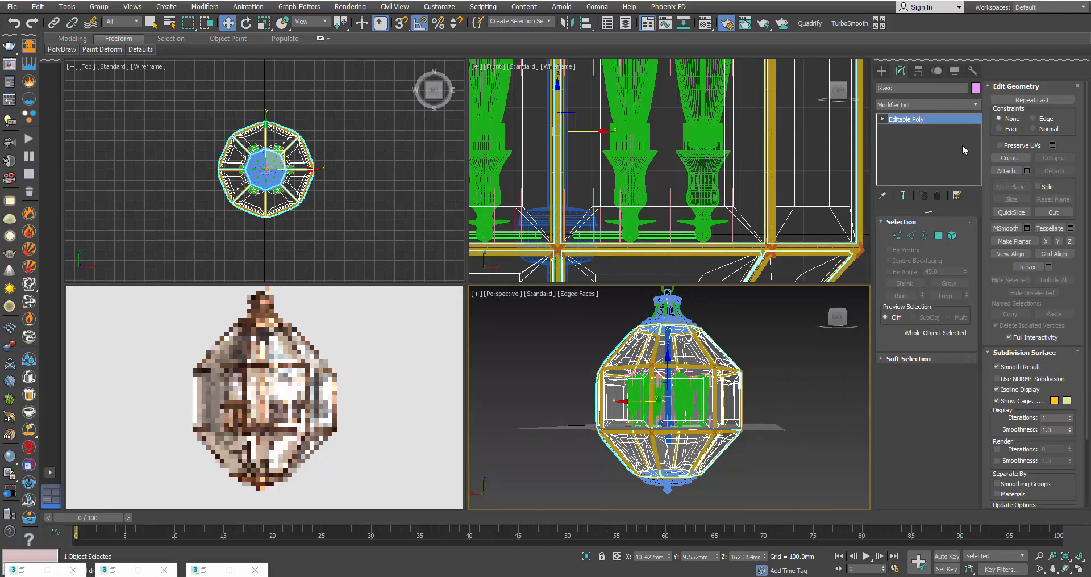
# - Add a Shell modifier to the lantern's Glass object and move in closer on its panes
pyautogui.click(976, 105)
pyautogui.moveTo(973, 196); pyautogui.dragTo(960, 415)
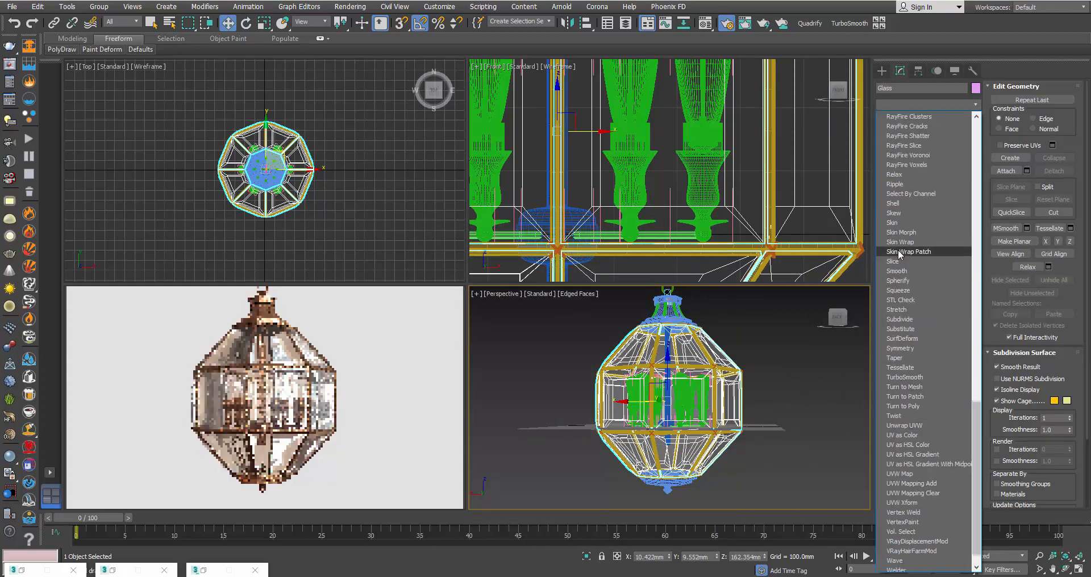
pyautogui.click(917, 204)
pyautogui.scroll(3, 729, 375)
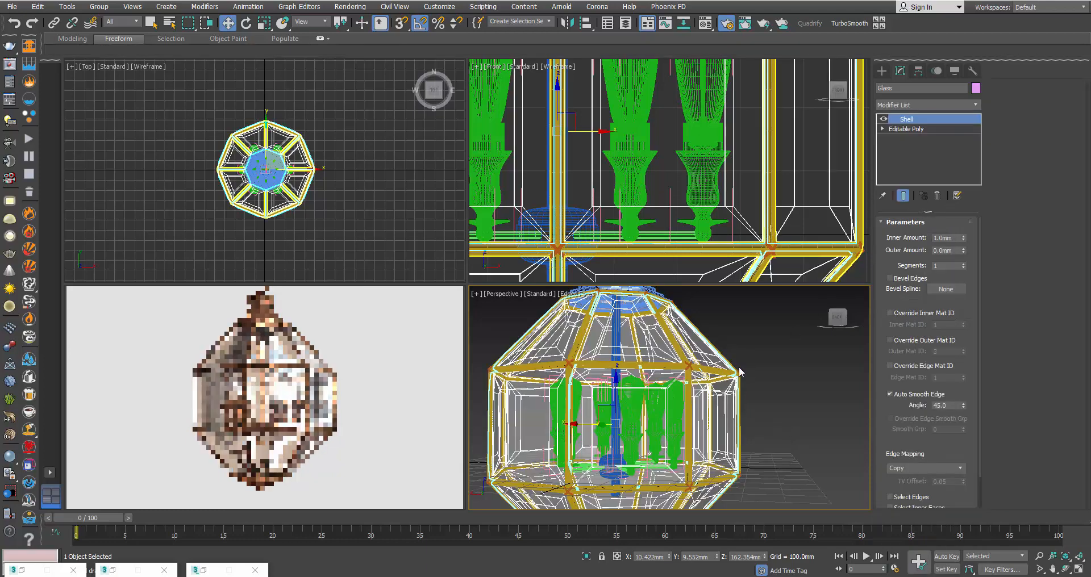
# - Try a 5.4 mm inner amount on the Glass object's Shell modifier and view the thickened panes from another angle
pyautogui.moveTo(669, 391); pyautogui.dragTo(686, 385, button='middle')
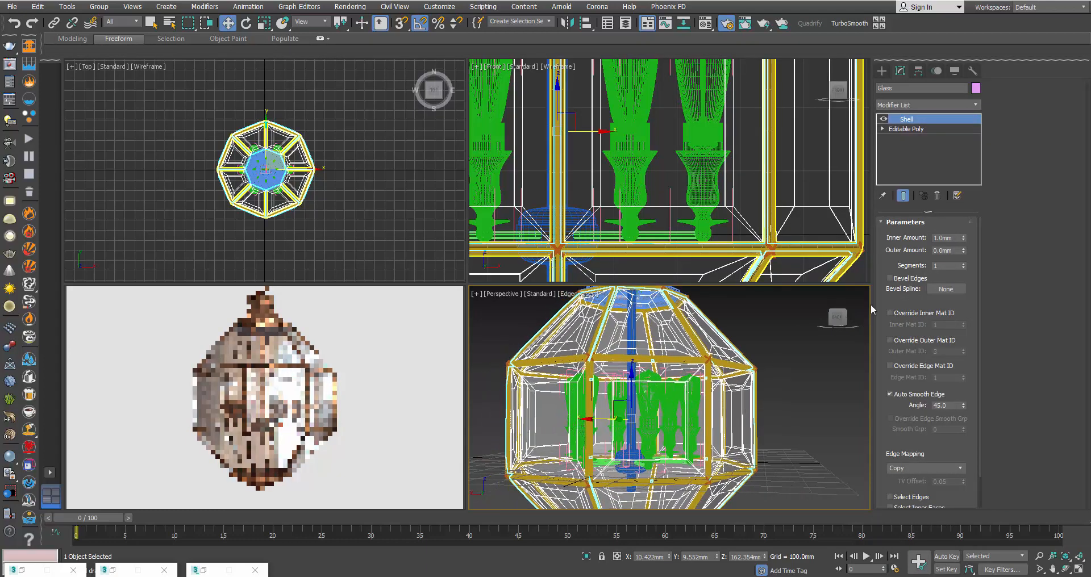
pyautogui.moveTo(963, 240); pyautogui.dragTo(986, 214)
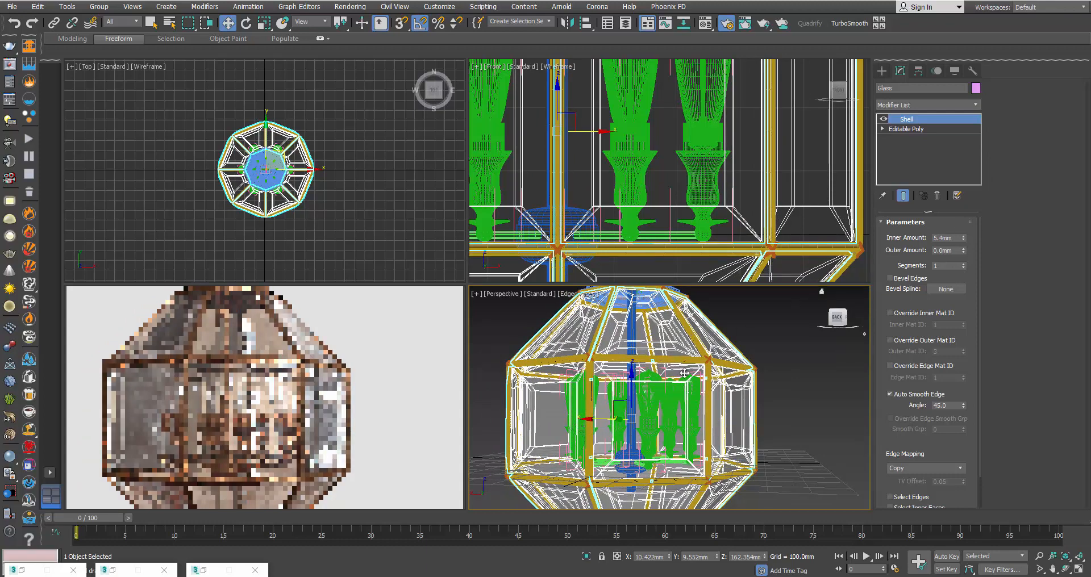
pyautogui.moveTo(681, 369); pyautogui.dragTo(693, 365, button='middle')
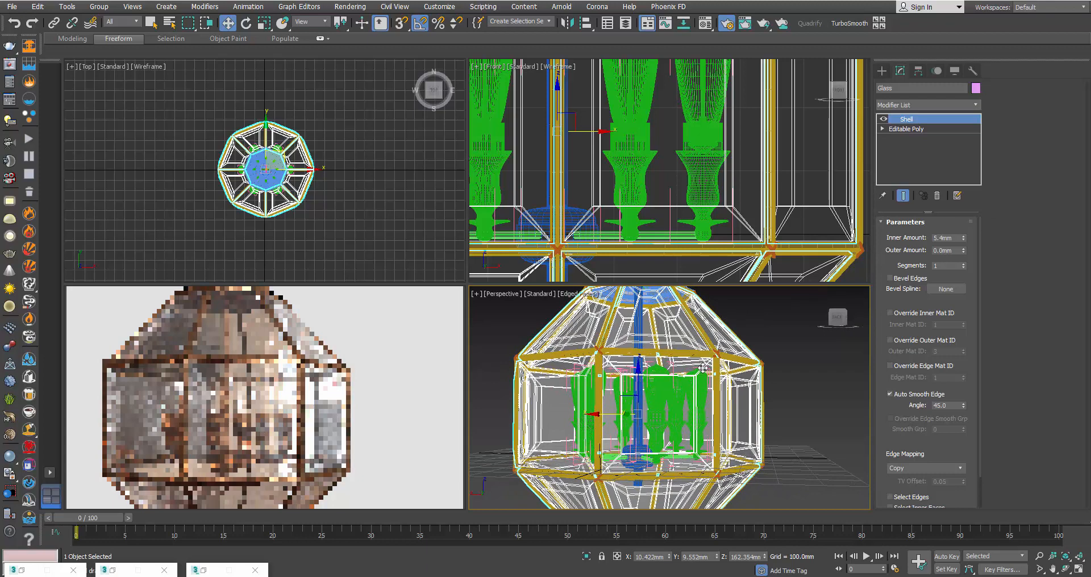
# - Set the refraction IOR of the 24 - Default glass material to 1.6 and close the material editor
pyautogui.click(704, 23)
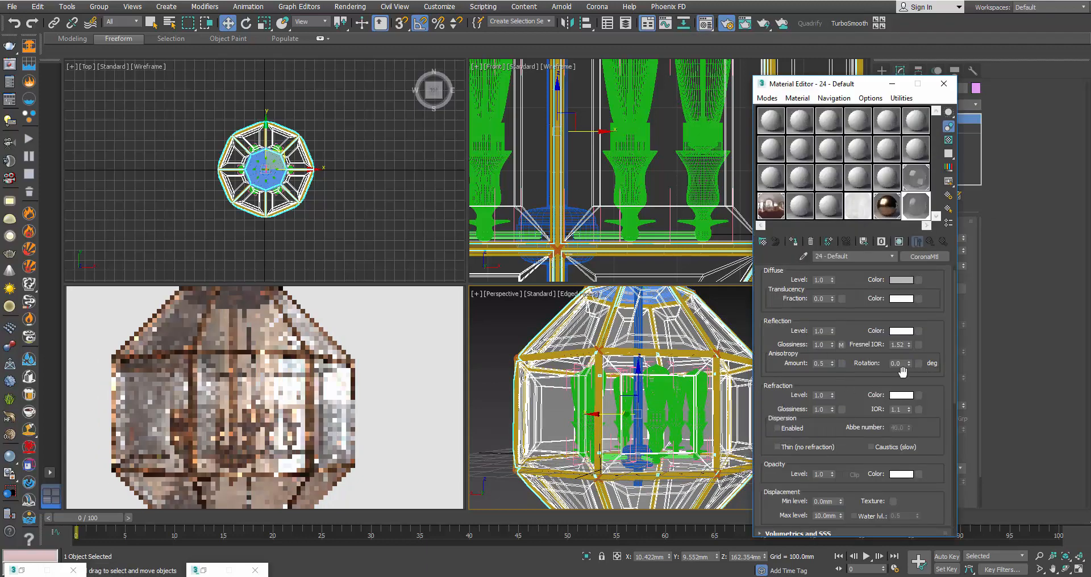
pyautogui.doubleClick(898, 409)
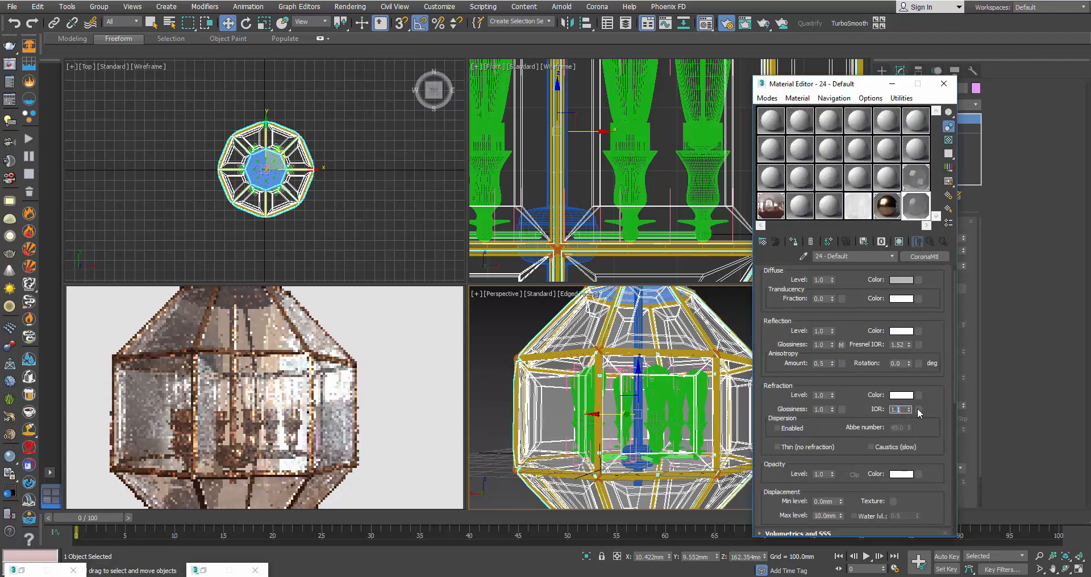
pyautogui.write('1.6')
pyautogui.press('Return')
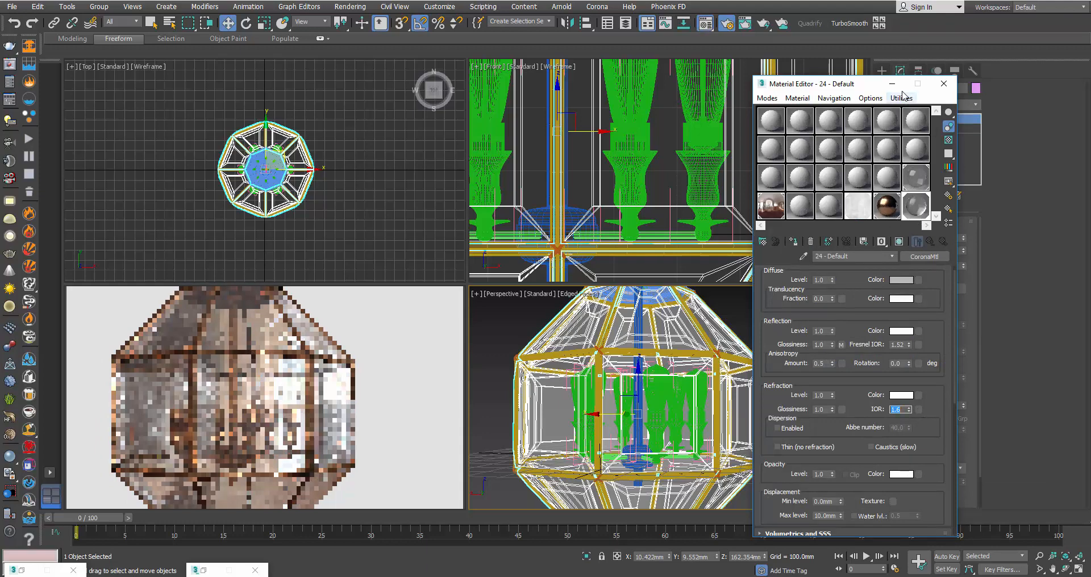
pyautogui.click(943, 84)
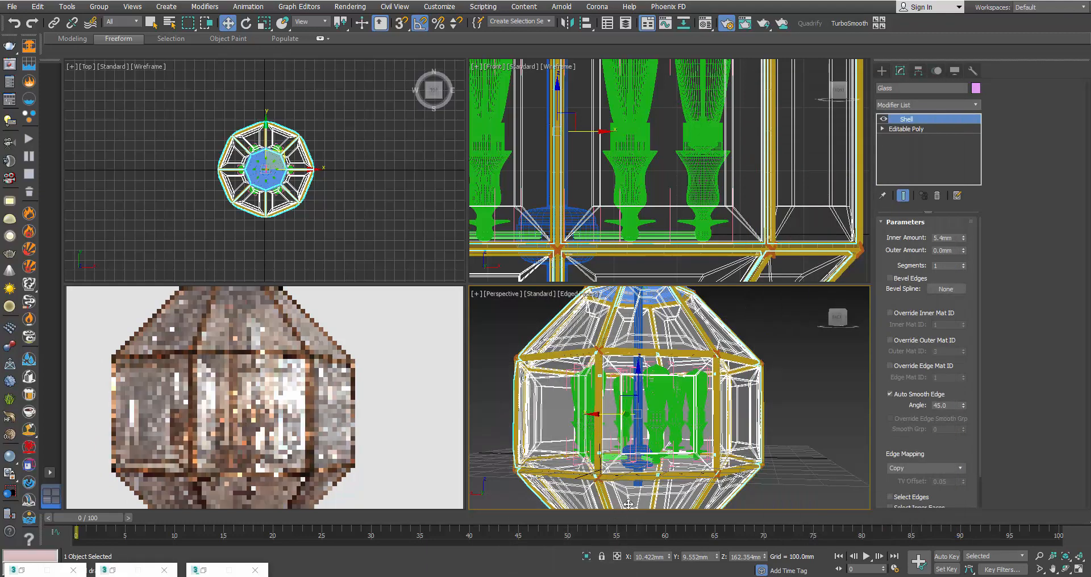
# - Check the whole lantern in the render and remove the Shell modifier from its Glass object
pyautogui.moveTo(629, 503); pyautogui.dragTo(653, 501, button='middle')
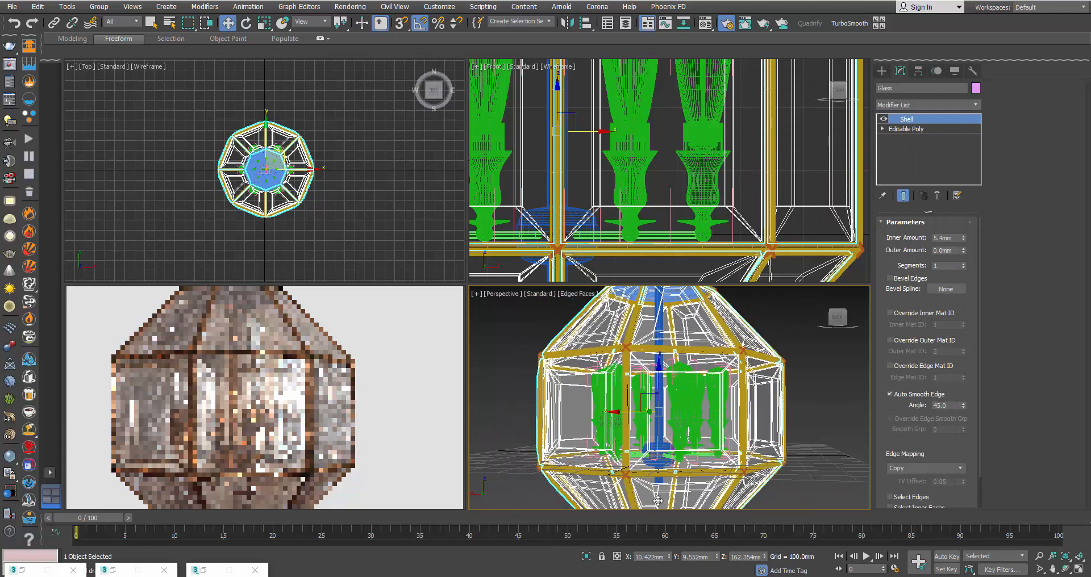
pyautogui.click(1039, 556)
pyautogui.moveTo(654, 387); pyautogui.dragTo(654, 408)
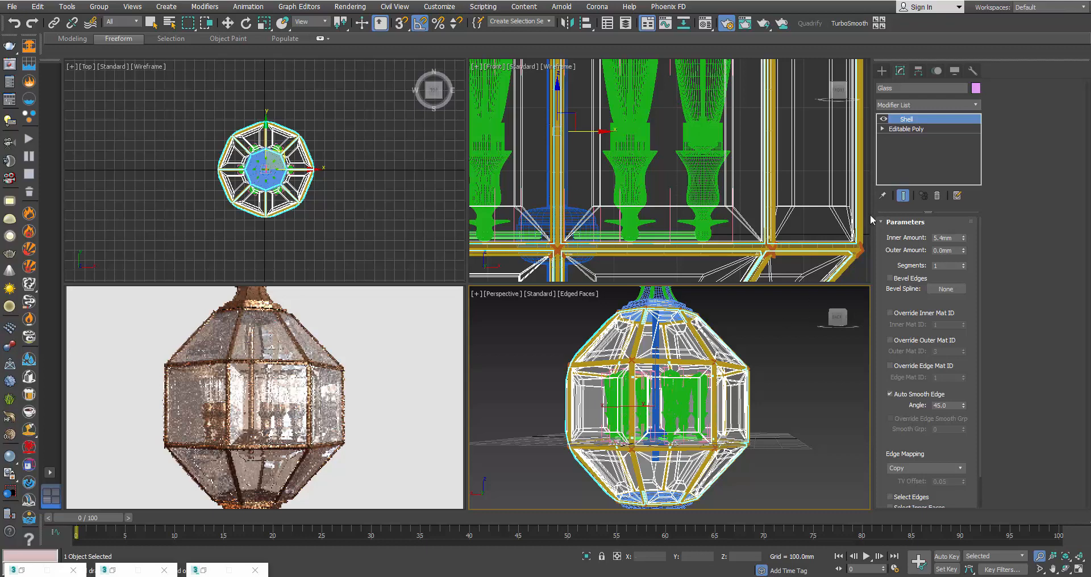
pyautogui.click(938, 196)
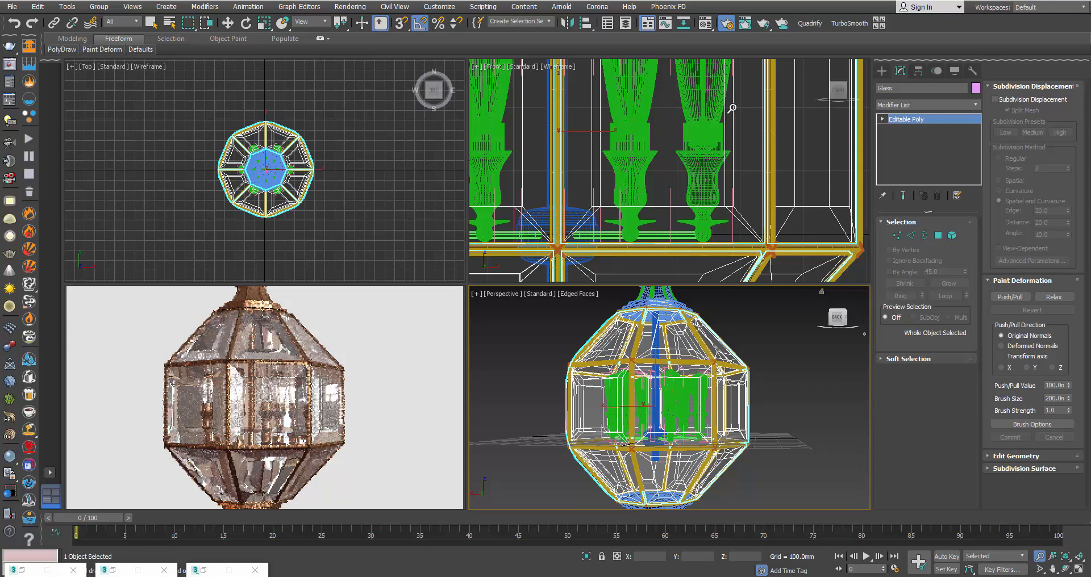
pyautogui.rightClick(716, 324)
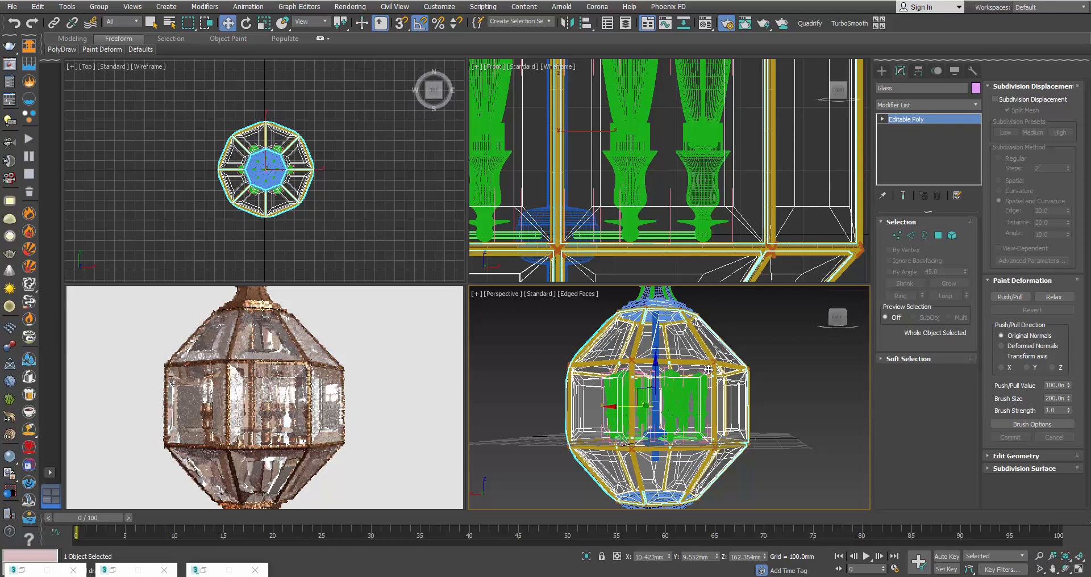
# - Isolate the glass object and enlarge its perspective view to fill the viewport area
pyautogui.rightClick(713, 366)
pyautogui.click(745, 293)
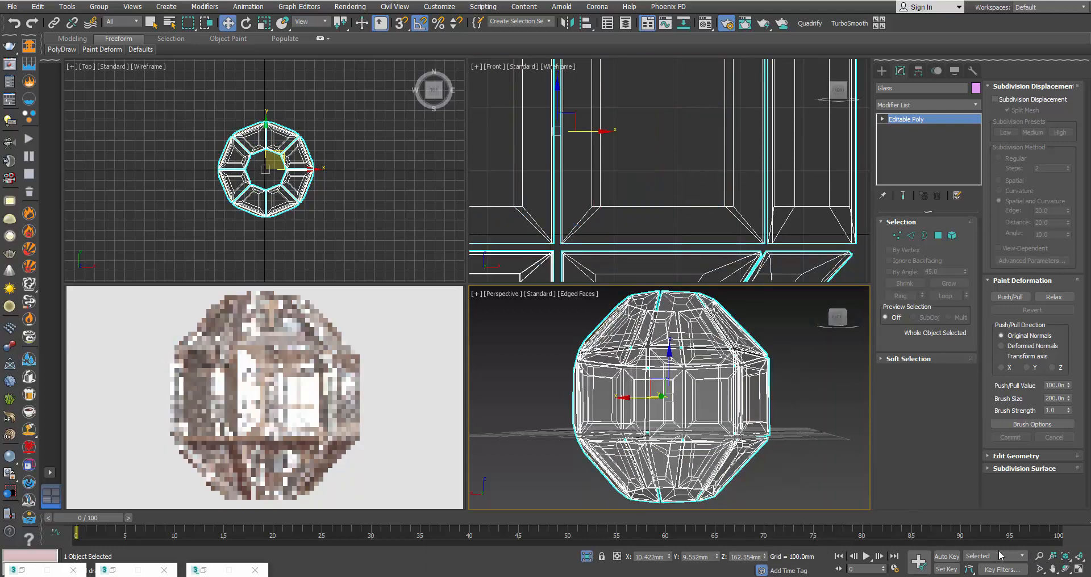
pyautogui.click(1066, 570)
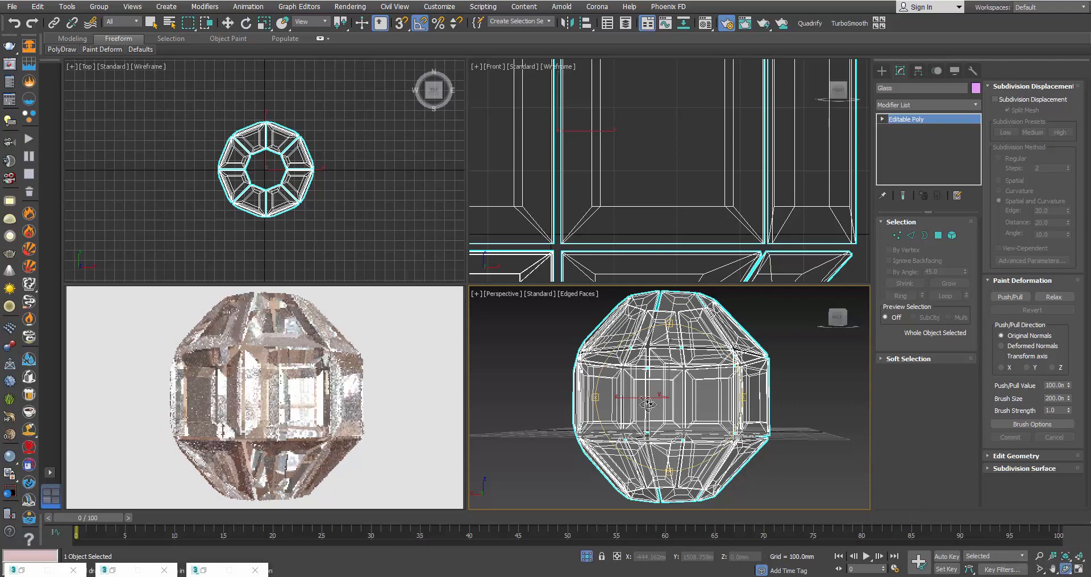
pyautogui.moveTo(668, 396); pyautogui.dragTo(696, 418)
pyautogui.click(1079, 569)
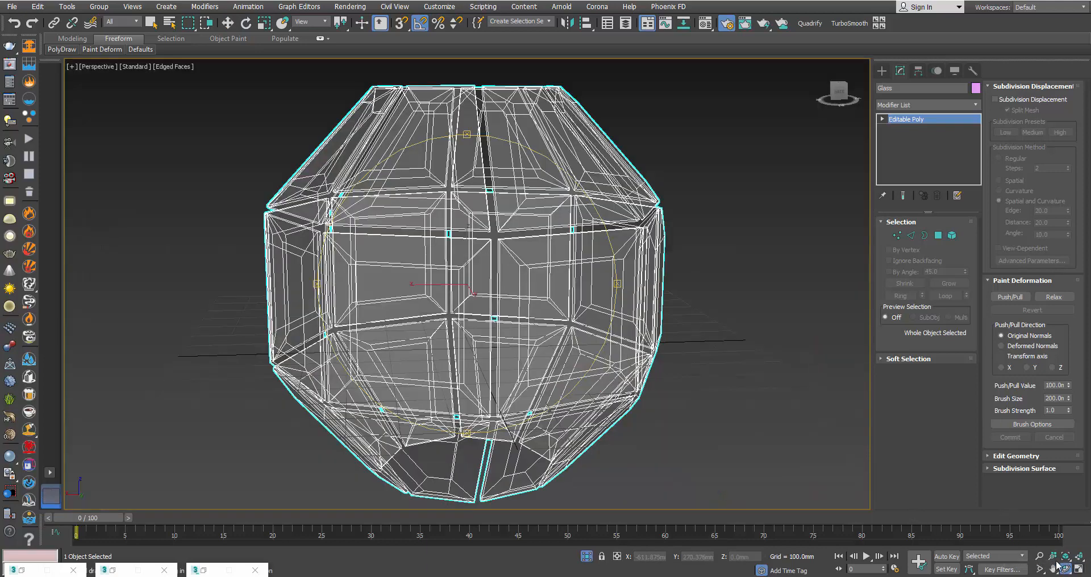
# - Assign the standard material 20 - Default to the glass object
pyautogui.click(708, 26)
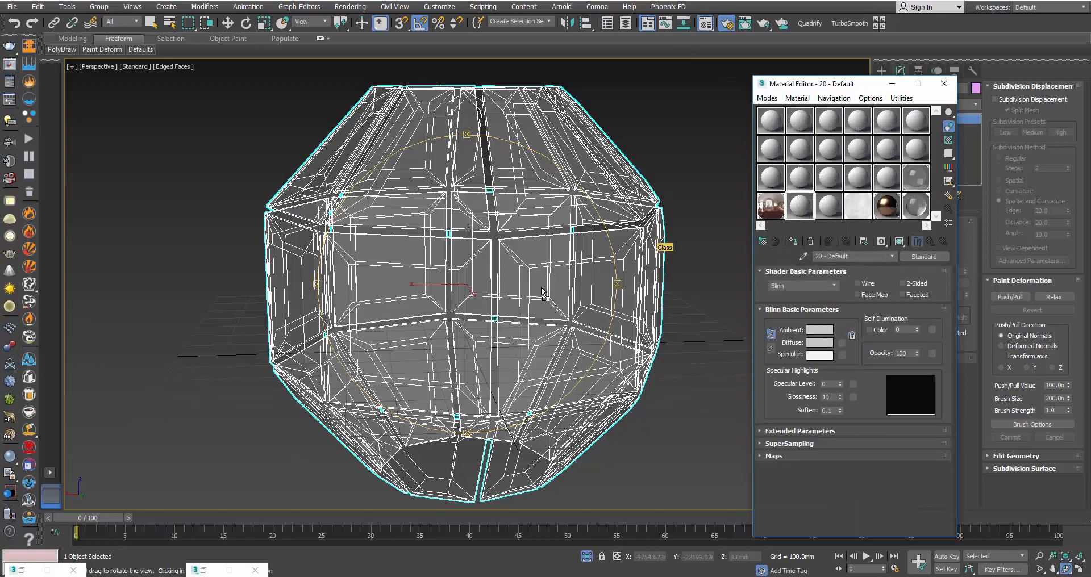
pyautogui.moveTo(550, 261)
pyautogui.mouseDown()
pyautogui.moveTo(558, 315)
pyautogui.moveTo(611, 272)
pyautogui.mouseUp()
pyautogui.scroll(6, 549, 153)
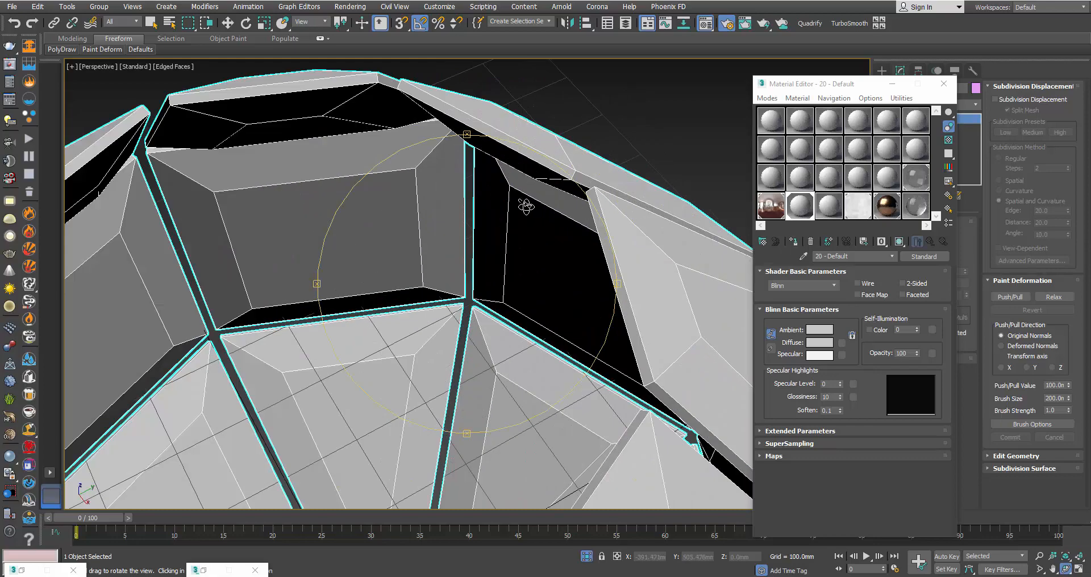
pyautogui.scroll(-4, 549, 154)
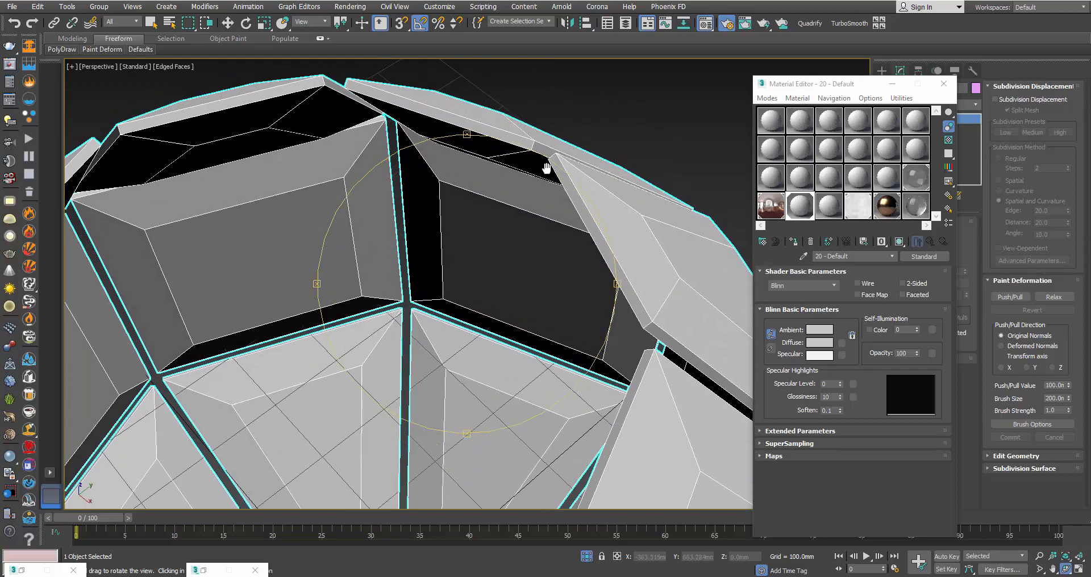
pyautogui.click(887, 85)
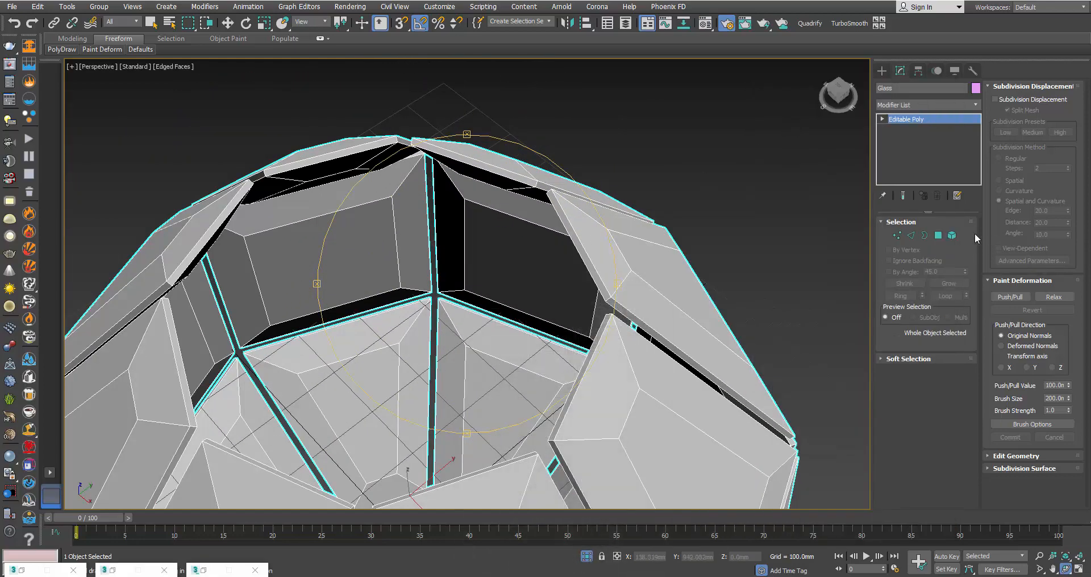
# - Select the outer centre polygons of all eight upper glass panels
pyautogui.click(939, 235)
pyautogui.scroll(-4, 629, 255)
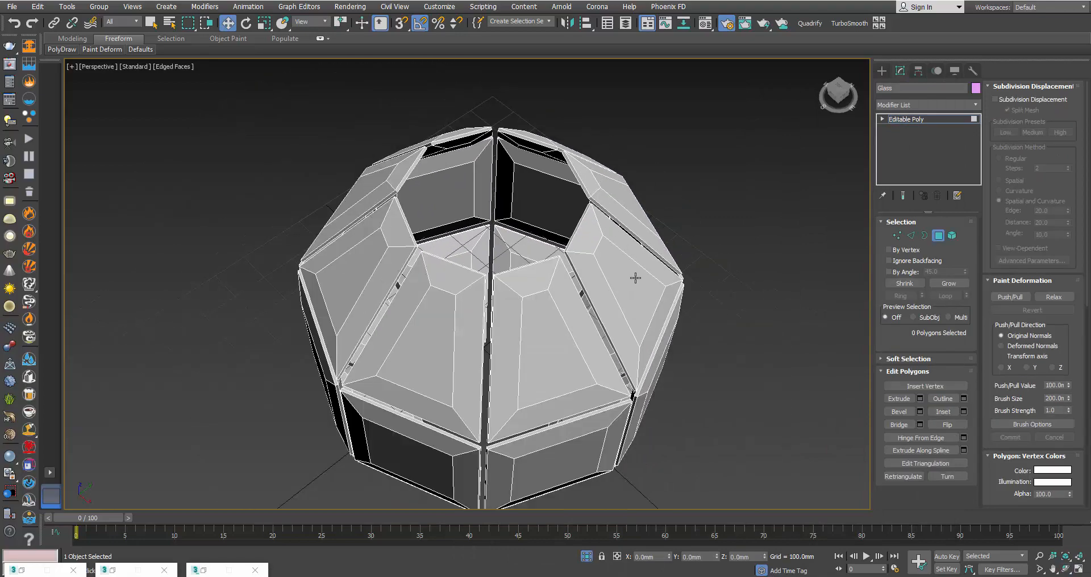
pyautogui.keyDown('alt'); pyautogui.moveTo(635, 278); pyautogui.dragTo(562, 233, button='middle'); pyautogui.keyUp('alt')
pyautogui.click(510, 234)
pyautogui.keyDown('ctrl'); pyautogui.click(618, 246); pyautogui.keyUp('ctrl')
pyautogui.keyDown('ctrl'); pyautogui.click(727, 242); pyautogui.keyUp('ctrl')
pyautogui.keyDown('alt'); pyautogui.moveTo(733, 243); pyautogui.dragTo(688, 243, button='middle'); pyautogui.keyUp('alt')
pyautogui.moveTo(688, 243); pyautogui.dragTo(373, 201, button='middle')
pyautogui.keyDown('ctrl'); pyautogui.click(494, 250); pyautogui.keyUp('ctrl')
pyautogui.keyDown('ctrl'); pyautogui.click(596, 238); pyautogui.keyUp('ctrl')
pyautogui.keyDown('alt'); pyautogui.moveTo(570, 235); pyautogui.dragTo(527, 245, button='middle'); pyautogui.keyUp('alt')
pyautogui.keyDown('ctrl'); pyautogui.click(529, 282); pyautogui.keyUp('ctrl')
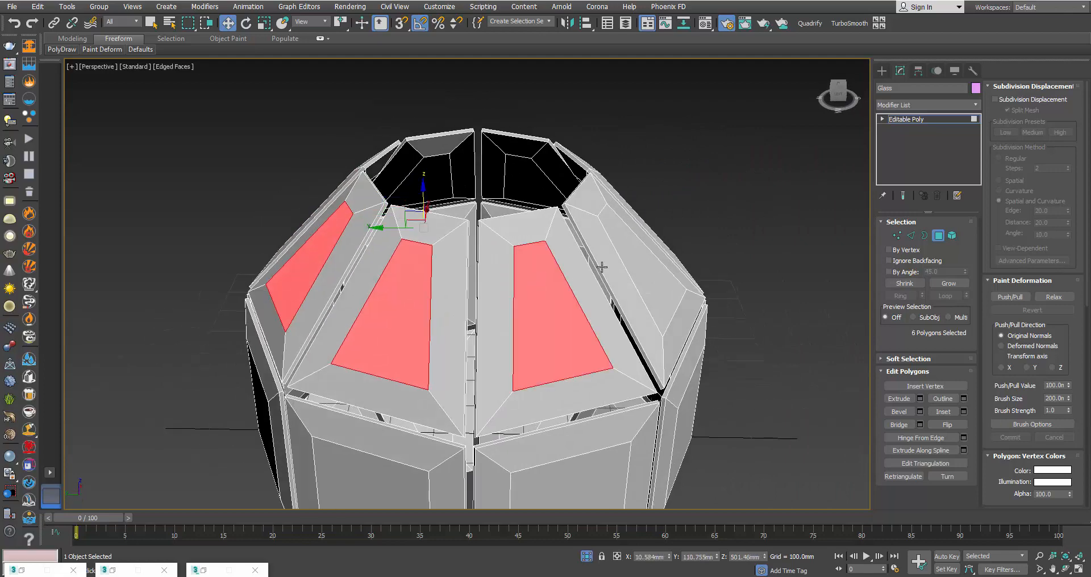
pyautogui.keyDown('ctrl'); pyautogui.click(602, 266); pyautogui.keyUp('ctrl')
pyautogui.keyDown('alt'); pyautogui.moveTo(602, 267); pyautogui.dragTo(620, 267, button='middle'); pyautogui.keyUp('alt')
pyautogui.keyDown('ctrl'); pyautogui.click(619, 267); pyautogui.keyUp('ctrl')
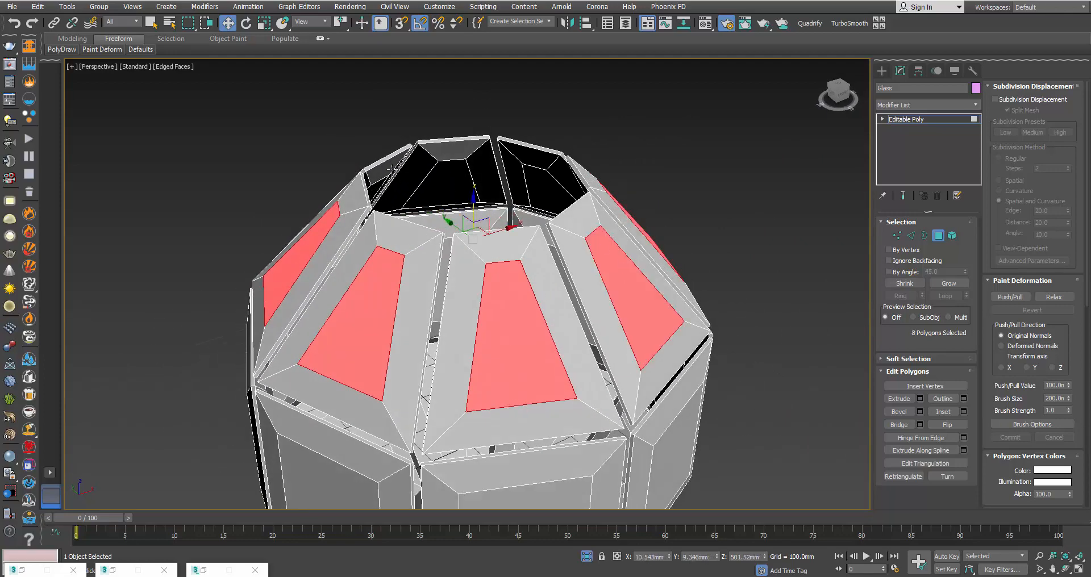
# - Try to move the selected centre polygons along their local Z axis using the Local reference coordinate system
pyautogui.click(310, 21)
pyautogui.click(306, 69)
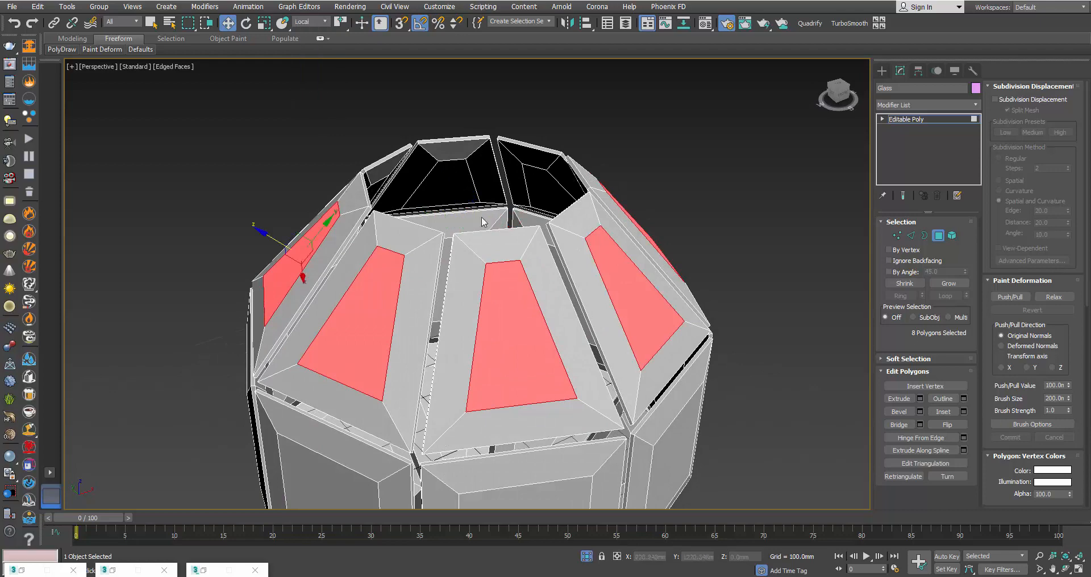
pyautogui.keyDown('alt'); pyautogui.moveTo(489, 224); pyautogui.dragTo(575, 211, button='middle'); pyautogui.keyUp('alt')
pyautogui.scroll(5, 283, 240)
pyautogui.keyDown('alt'); pyautogui.moveTo(282, 244); pyautogui.dragTo(447, 225, button='middle'); pyautogui.keyUp('alt')
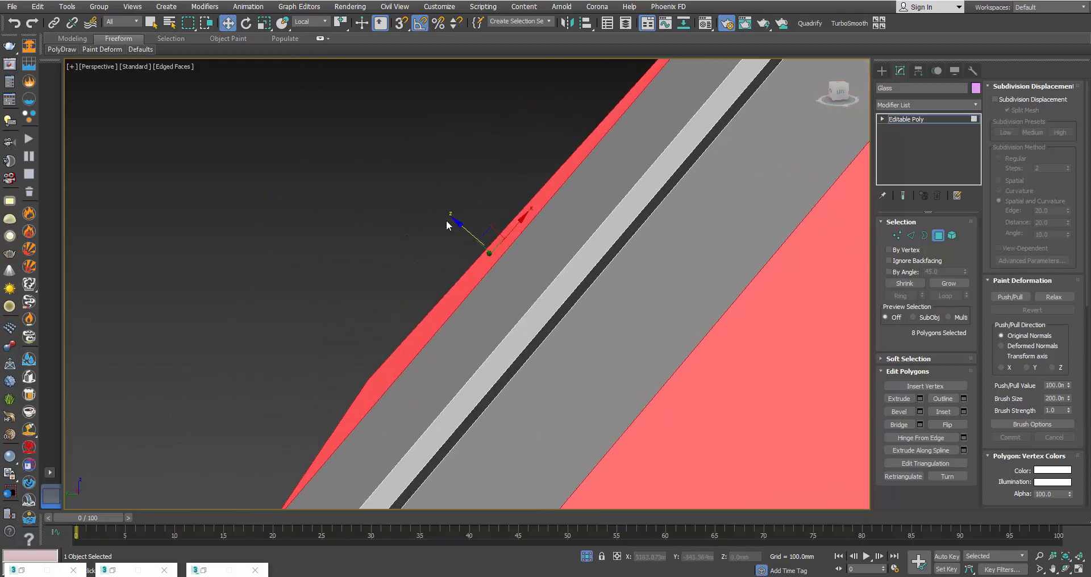
pyautogui.moveTo(470, 231); pyautogui.dragTo(470, 231)
pyautogui.click(462, 229)
pyautogui.hotkey('ctrl', 'z')
pyautogui.click(498, 246)
pyautogui.scroll(-5, 474, 238)
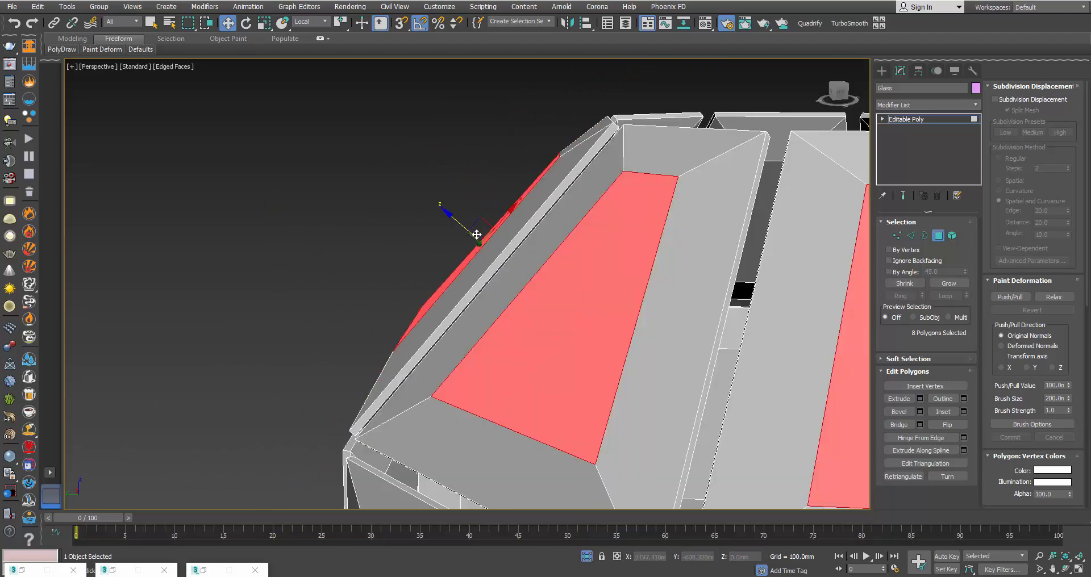
pyautogui.keyDown('alt'); pyautogui.moveTo(475, 236); pyautogui.dragTo(492, 264, button='middle'); pyautogui.keyUp('alt')
pyautogui.scroll(-4, 300, 312)
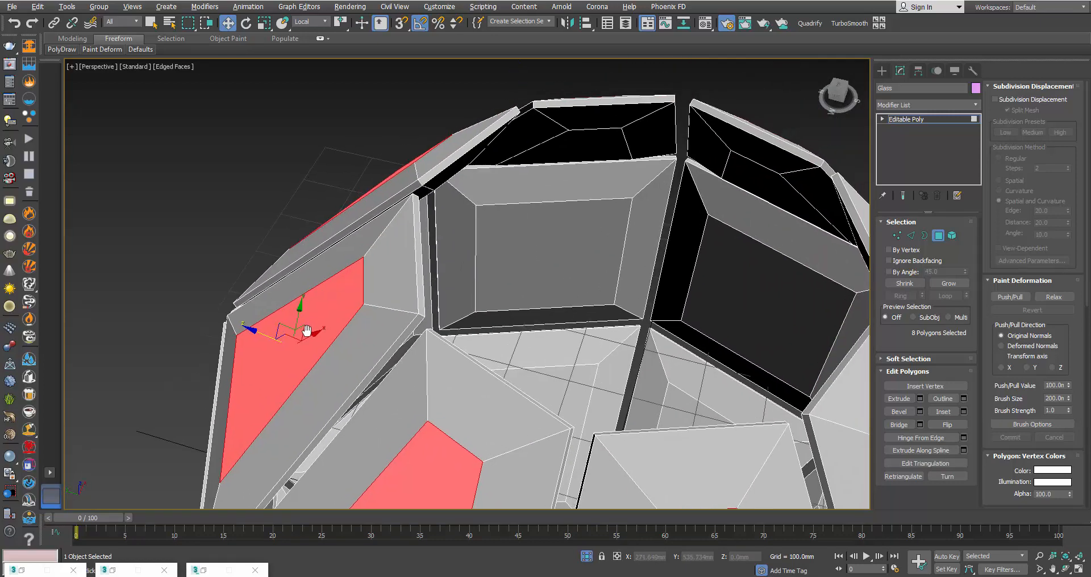
pyautogui.moveTo(300, 312); pyautogui.dragTo(288, 319, button='middle')
pyautogui.moveTo(253, 345); pyautogui.dragTo(257, 346)
pyautogui.keyDown('alt'); pyautogui.moveTo(285, 342); pyautogui.dragTo(272, 335, button='middle'); pyautogui.keyUp('alt')
pyautogui.keyDown('alt'); pyautogui.moveTo(416, 280); pyautogui.dragTo(545, 201, button='middle'); pyautogui.keyUp('alt')
pyautogui.click(563, 205)
pyautogui.keyDown('ctrl'); pyautogui.click(676, 213); pyautogui.keyUp('ctrl')
pyautogui.keyDown('alt'); pyautogui.moveTo(702, 217); pyautogui.dragTo(483, 212, button='middle'); pyautogui.keyUp('alt')
pyautogui.keyDown('ctrl'); pyautogui.click(488, 113); pyautogui.keyUp('ctrl')
pyautogui.scroll(-5, 367, 219)
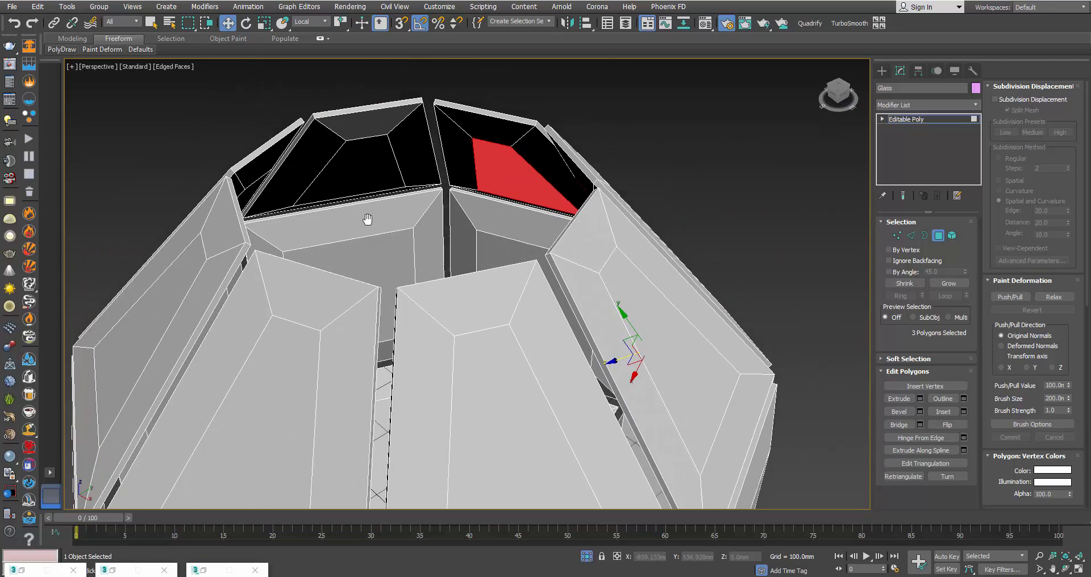
pyautogui.keyDown('alt'); pyautogui.moveTo(383, 230); pyautogui.dragTo(547, 228, button='middle'); pyautogui.keyUp('alt')
pyautogui.hotkey('ctrl', 'z')
pyautogui.hotkey('ctrl', 'z')
pyautogui.hotkey('ctrl', 'z')
# - Delete the outer centre polygons of the eight upper panels and the matching inner centre polygons behind them
pyautogui.press('Delete')
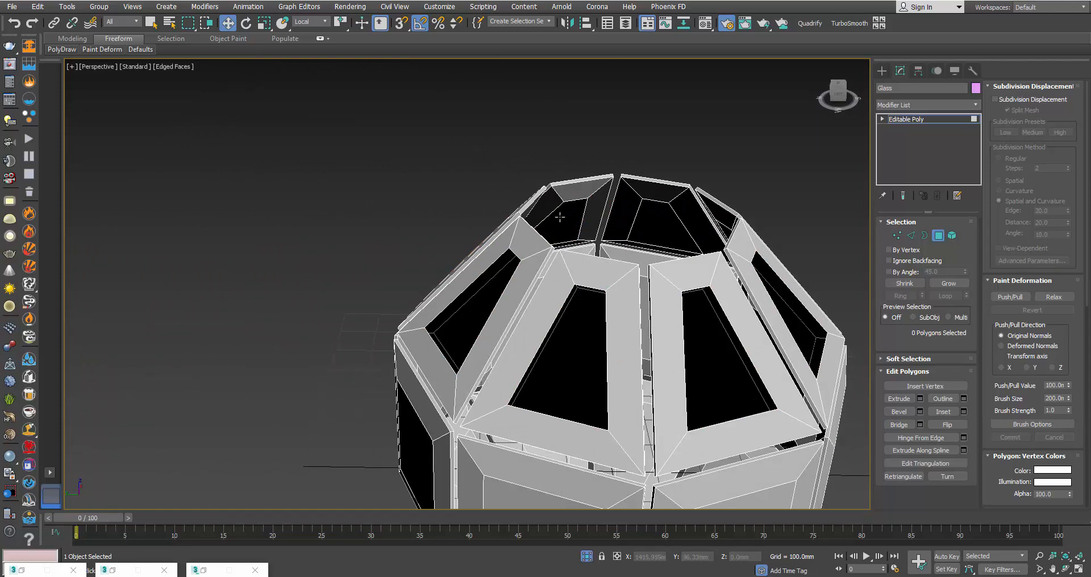
pyautogui.click(559, 217)
pyautogui.keyDown('ctrl'); pyautogui.click(666, 219); pyautogui.keyUp('ctrl')
pyautogui.keyDown('alt'); pyautogui.moveTo(667, 220); pyautogui.dragTo(577, 152, button='middle'); pyautogui.keyUp('alt')
pyautogui.keyDown('ctrl'); pyautogui.click(728, 197); pyautogui.keyUp('ctrl')
pyautogui.keyDown('ctrl'); pyautogui.click(780, 187); pyautogui.keyUp('ctrl')
pyautogui.keyDown('ctrl'); pyautogui.click(530, 153); pyautogui.keyUp('ctrl')
pyautogui.keyDown('ctrl'); pyautogui.click(492, 138); pyautogui.keyUp('ctrl')
pyautogui.keyDown('alt'); pyautogui.moveTo(492, 138); pyautogui.dragTo(450, 130, button='middle'); pyautogui.keyUp('alt')
pyautogui.keyDown('ctrl'); pyautogui.click(450, 130); pyautogui.keyUp('ctrl')
pyautogui.keyDown('ctrl'); pyautogui.click(512, 124); pyautogui.keyUp('ctrl')
pyautogui.keyDown('alt'); pyautogui.moveTo(541, 134); pyautogui.dragTo(585, 129, button='middle'); pyautogui.keyUp('alt')
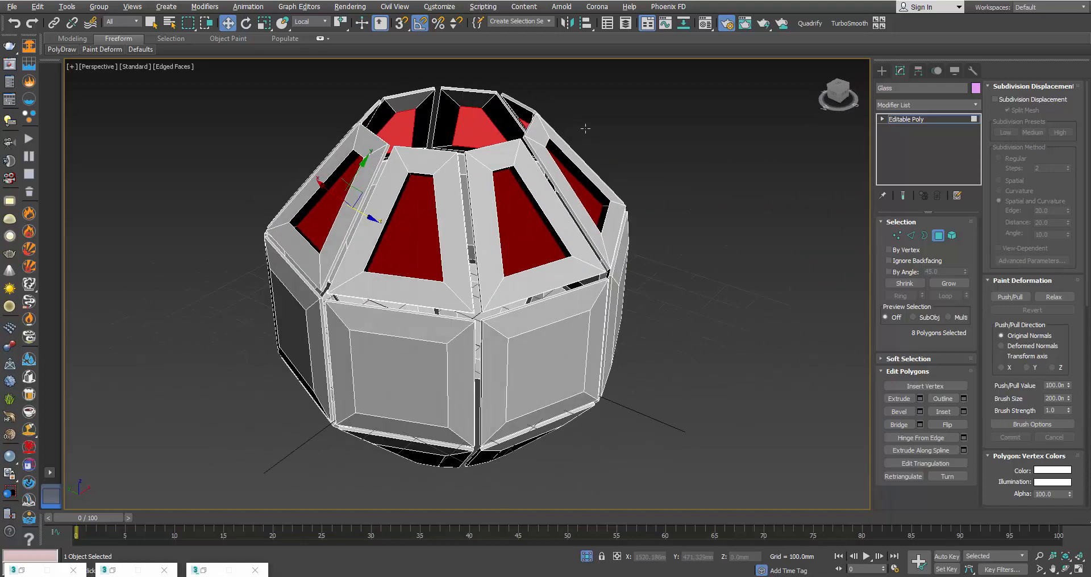
pyautogui.press('Delete')
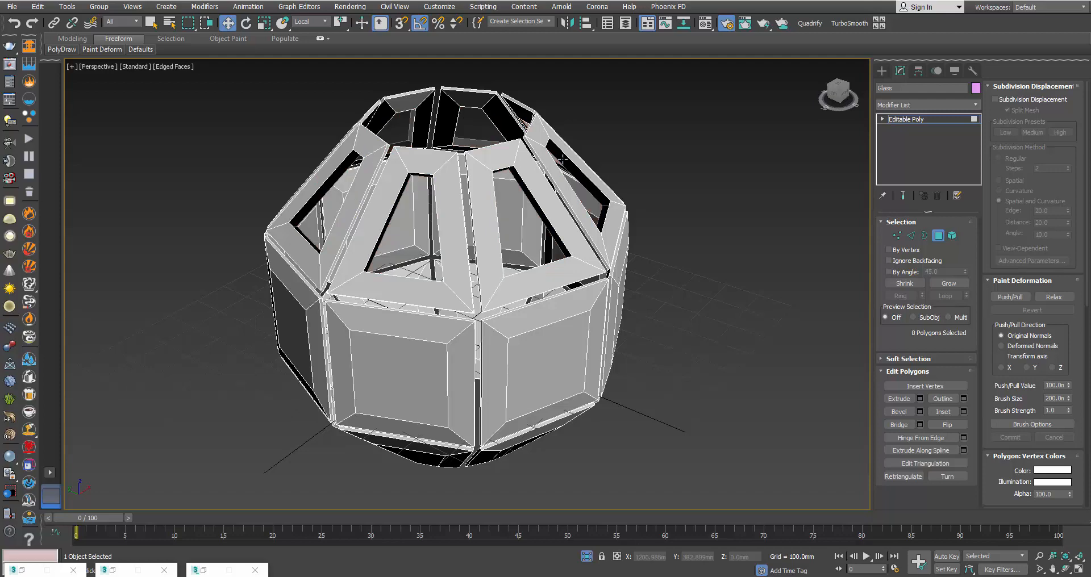
# - Delete the sloped faces around the upper panel openings by their borders and cap all remaining open borders
pyautogui.click(924, 235)
pyautogui.hotkey('ctrl', 'a')
pyautogui.press('Delete')
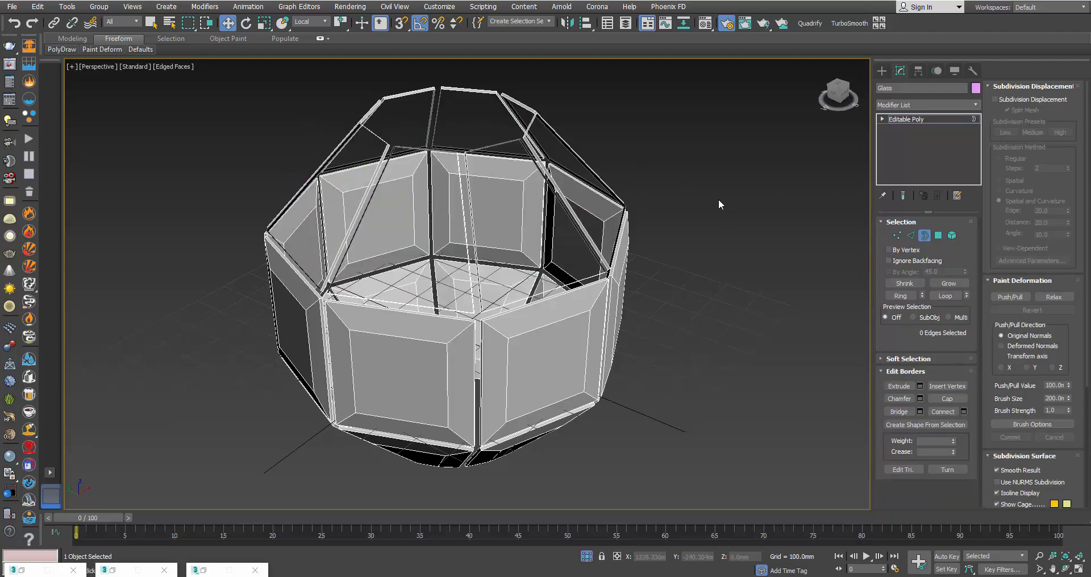
pyautogui.hotkey('ctrl', 'a')
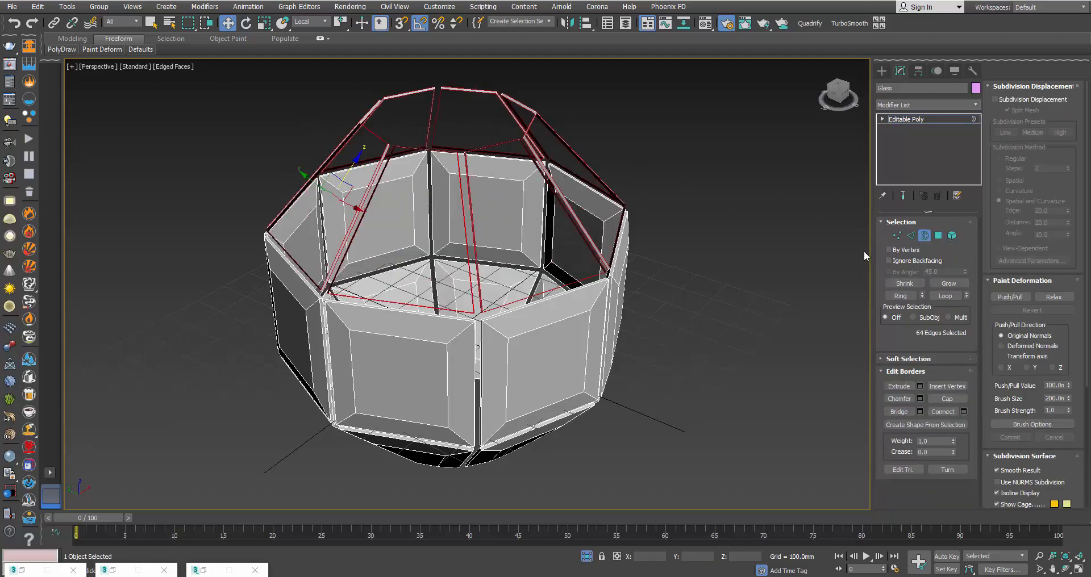
pyautogui.click(944, 399)
pyautogui.keyDown('alt'); pyautogui.moveTo(676, 301); pyautogui.dragTo(684, 273, button='middle'); pyautogui.keyUp('alt')
# - In the front view, select the lower panels' centre polygons, grow the selection over the sloped faces and delete them
pyautogui.click(938, 236)
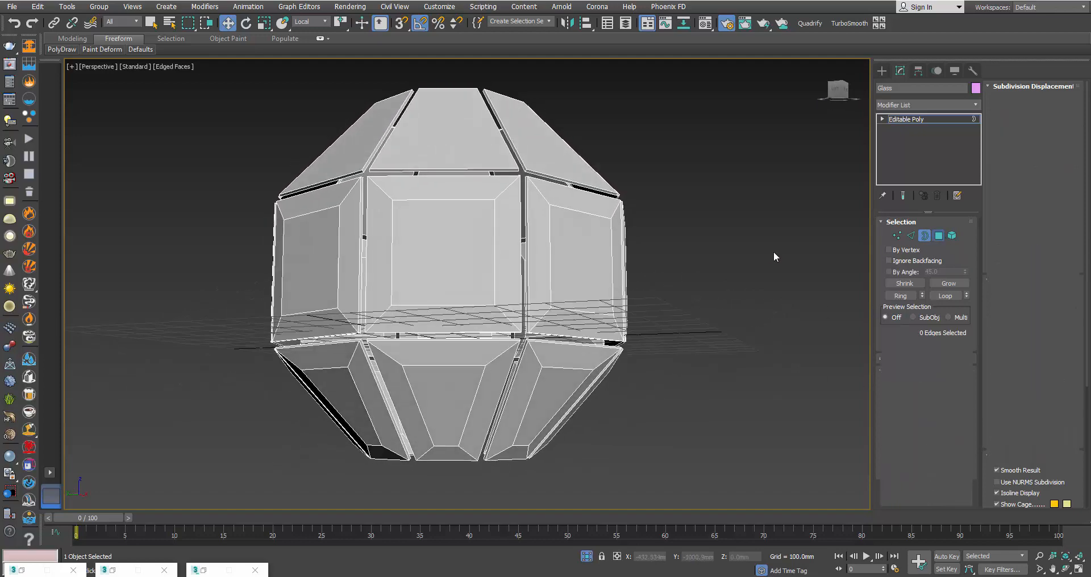
pyautogui.hotkey('alt', 'w')
pyautogui.click(759, 246)
pyautogui.hotkey('alt', 'w')
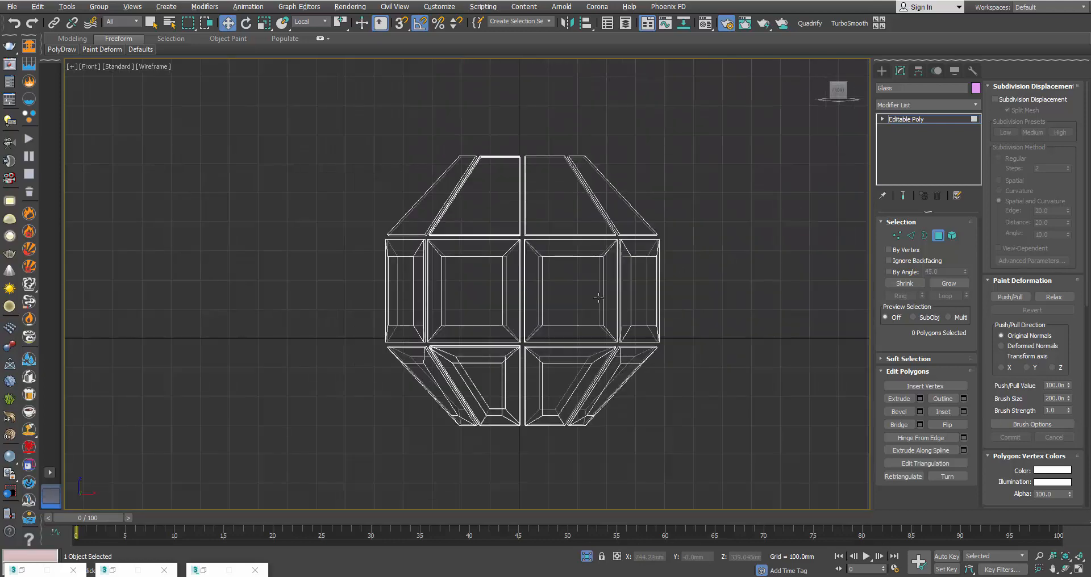
pyautogui.scroll(-1, 663, 349)
pyautogui.moveTo(416, 324); pyautogui.dragTo(393, 301)
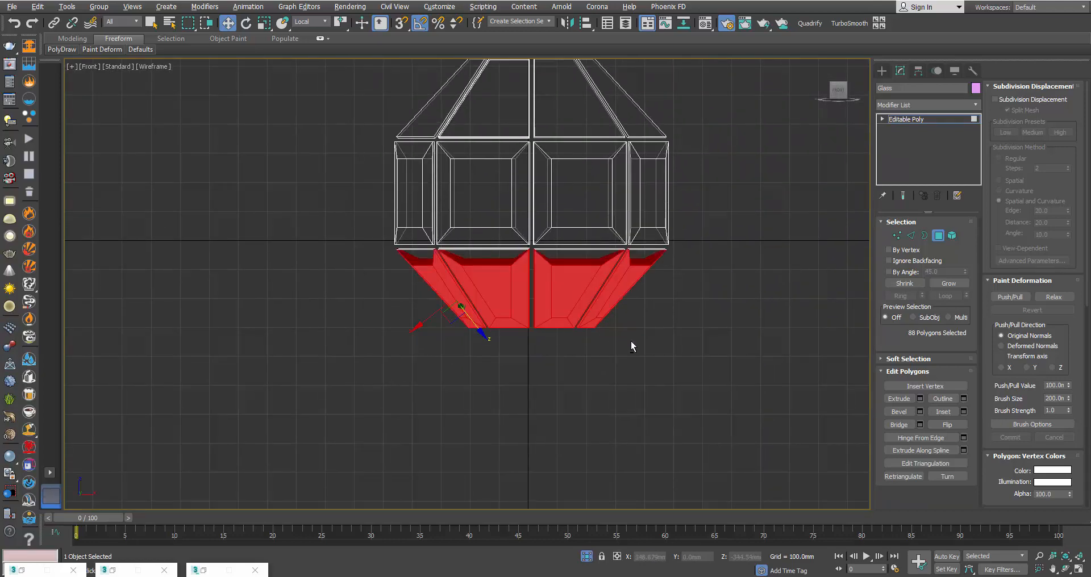
pyautogui.keyDown('alt'); pyautogui.moveTo(631, 342); pyautogui.dragTo(459, 327); pyautogui.keyUp('alt')
pyautogui.scroll(2, 489, 332)
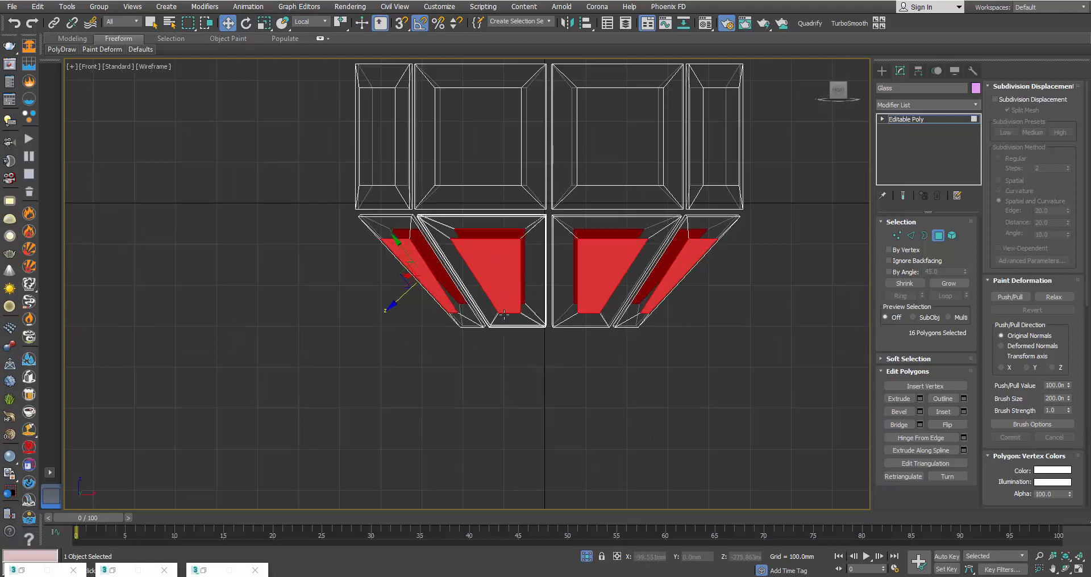
pyautogui.click(946, 284)
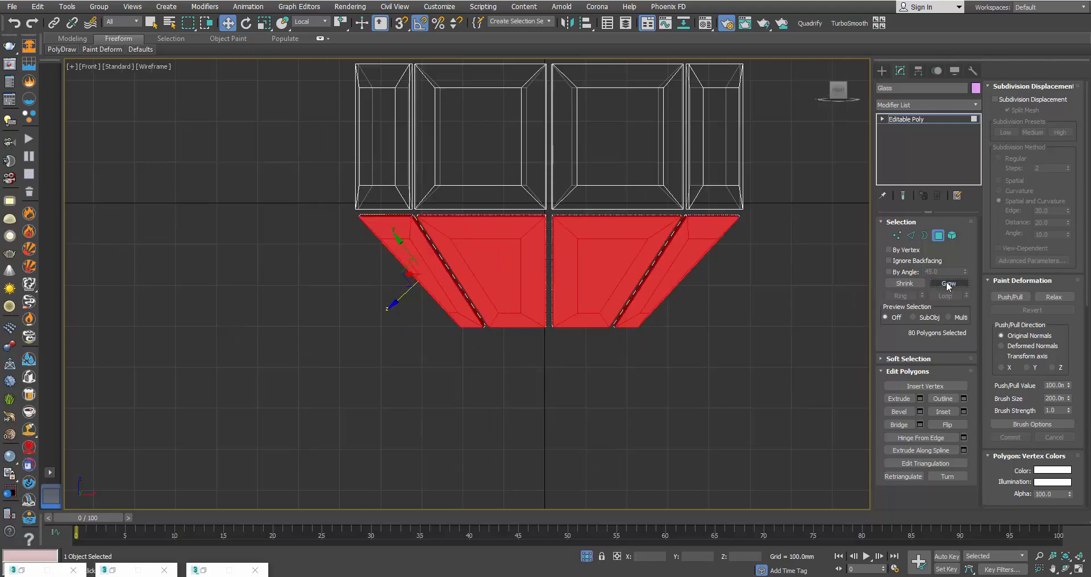
pyautogui.hotkey('ctrl', 'd')
# - Select all open borders on the lower panels and cap them
pyautogui.click(924, 237)
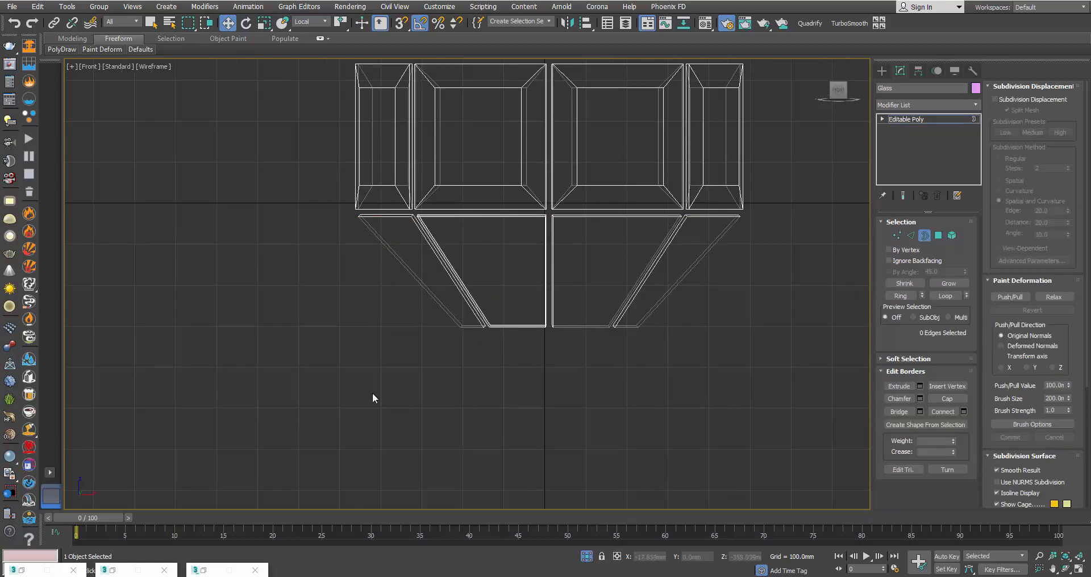
pyautogui.hotkey('ctrl', 'a')
pyautogui.moveTo(739, 252); pyautogui.dragTo(738, 321, button='middle')
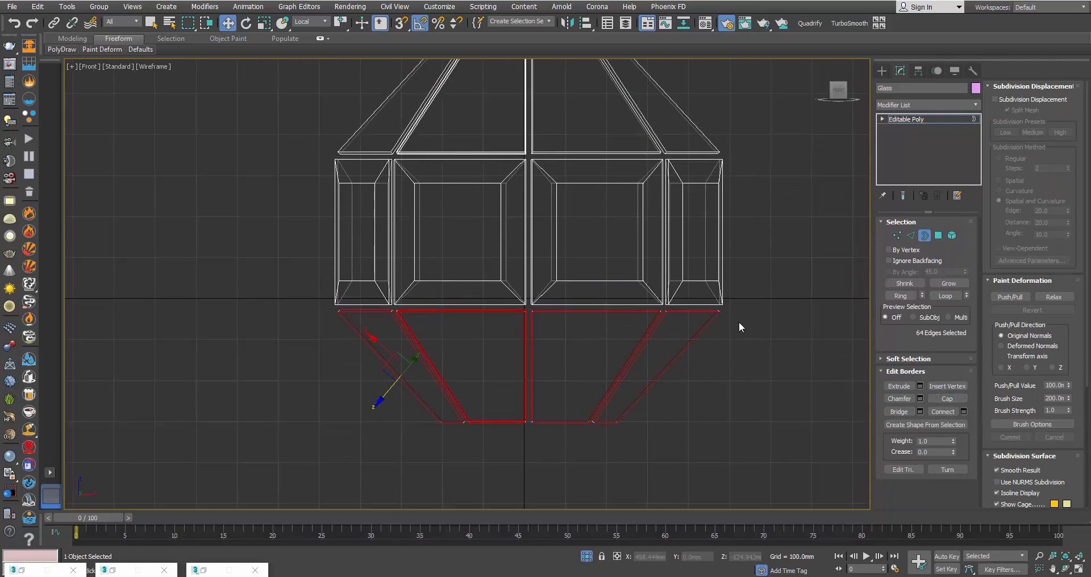
# - Select the middle panels' centre polygons, grow the selection over the surrounding sloped faces and delete them
pyautogui.click(938, 235)
pyautogui.moveTo(282, 258); pyautogui.dragTo(807, 304)
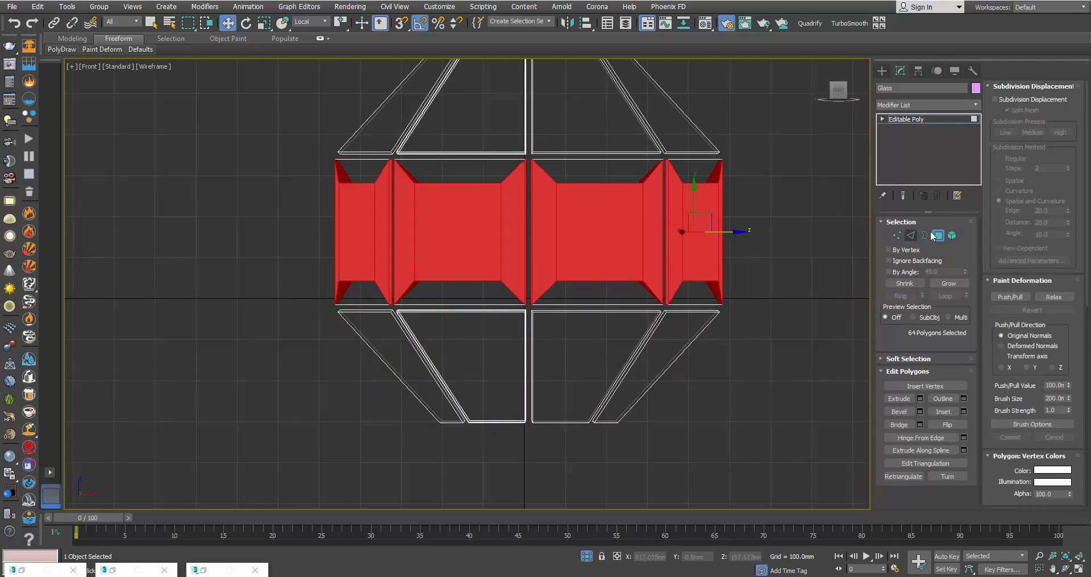
pyautogui.hotkey('ctrl', 'pagedown')
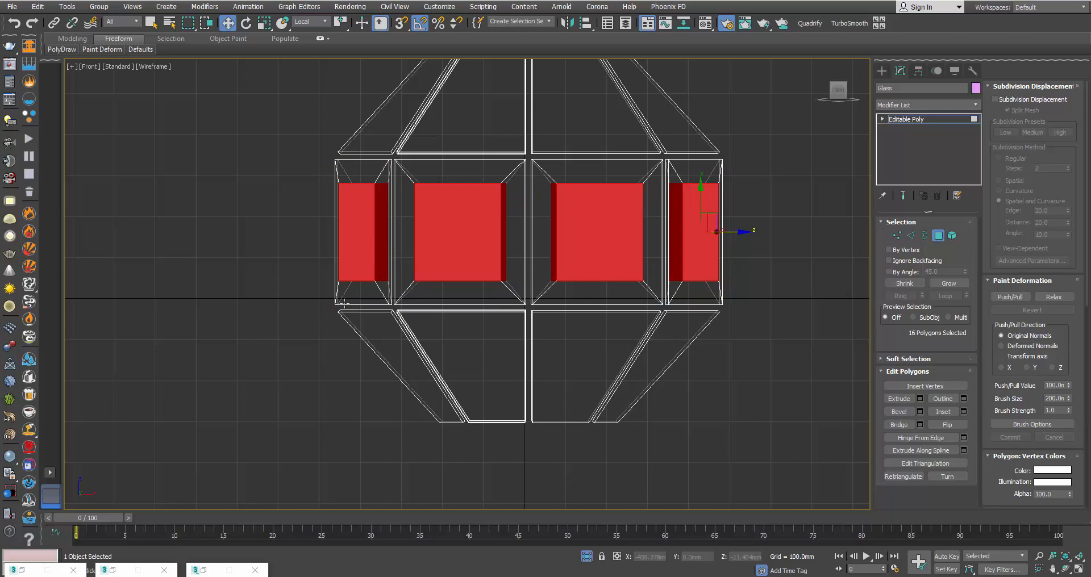
pyautogui.click(952, 284)
pyautogui.press('Delete')
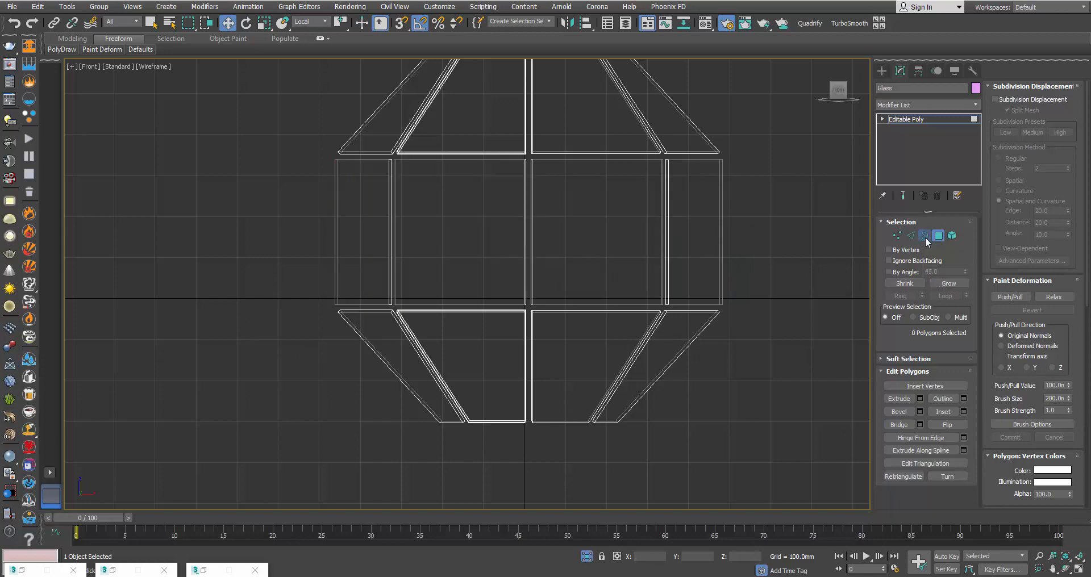
# - Cap the open borders of the middle panels and check the flat panels in the perspective view
pyautogui.click(924, 236)
pyautogui.moveTo(756, 198); pyautogui.dragTo(276, 270)
pyautogui.click(953, 398)
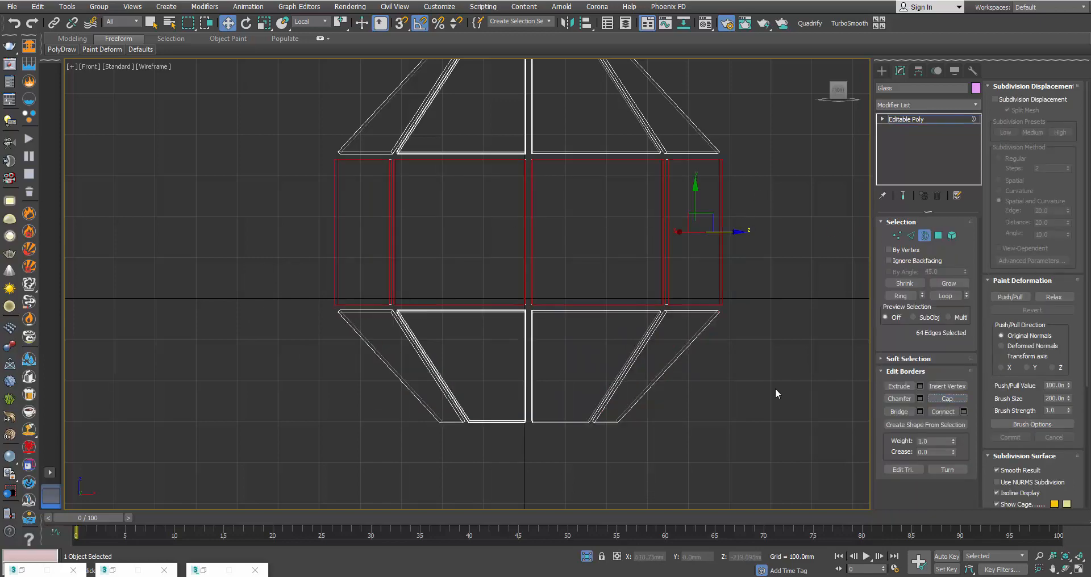
pyautogui.click(776, 395)
pyautogui.hotkey('alt', 'w')
pyautogui.click(778, 412)
pyautogui.hotkey('alt', 'w')
pyautogui.keyDown('alt'); pyautogui.moveTo(679, 330); pyautogui.dragTo(464, 338, button='middle'); pyautogui.keyUp('alt')
pyautogui.keyDown('alt'); pyautogui.moveTo(498, 199); pyautogui.dragTo(559, 219, button='middle'); pyautogui.keyUp('alt')
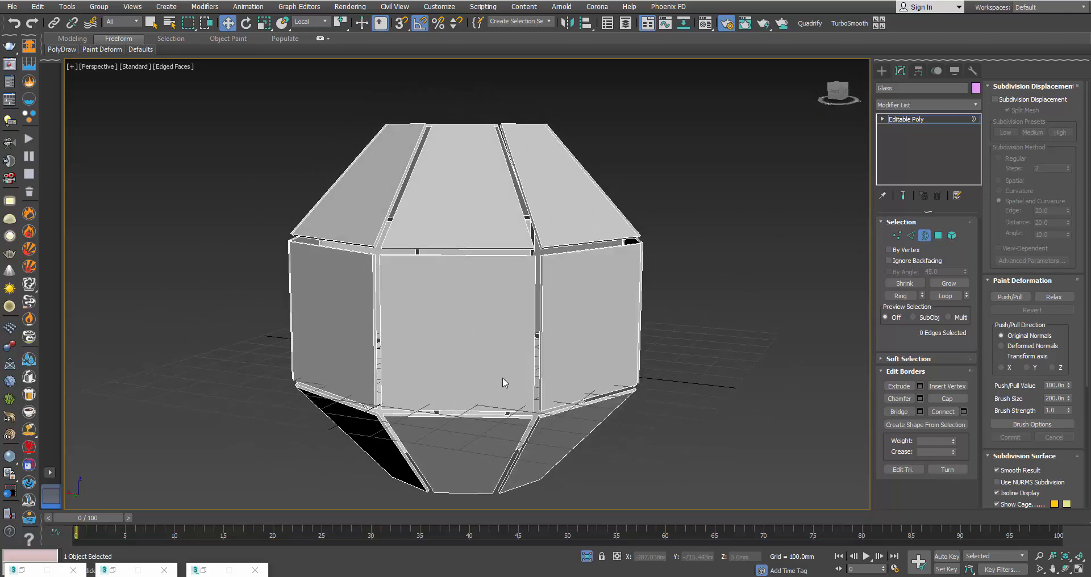
# - Return to the four-viewport layout, end the glass isolation and leave border editing
pyautogui.hotkey('alt', 'w')
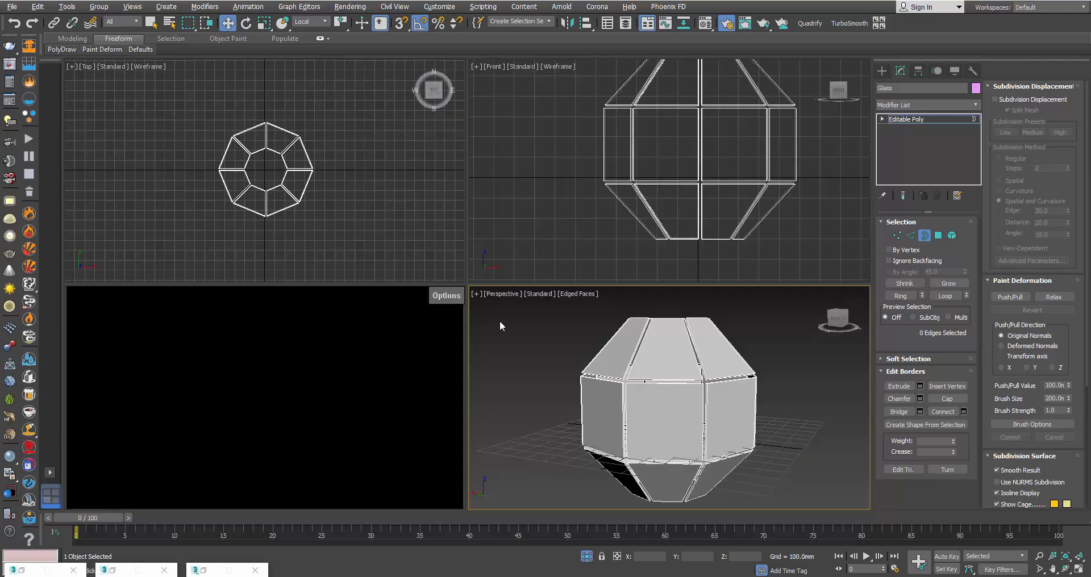
pyautogui.rightClick(557, 348)
pyautogui.click(580, 314)
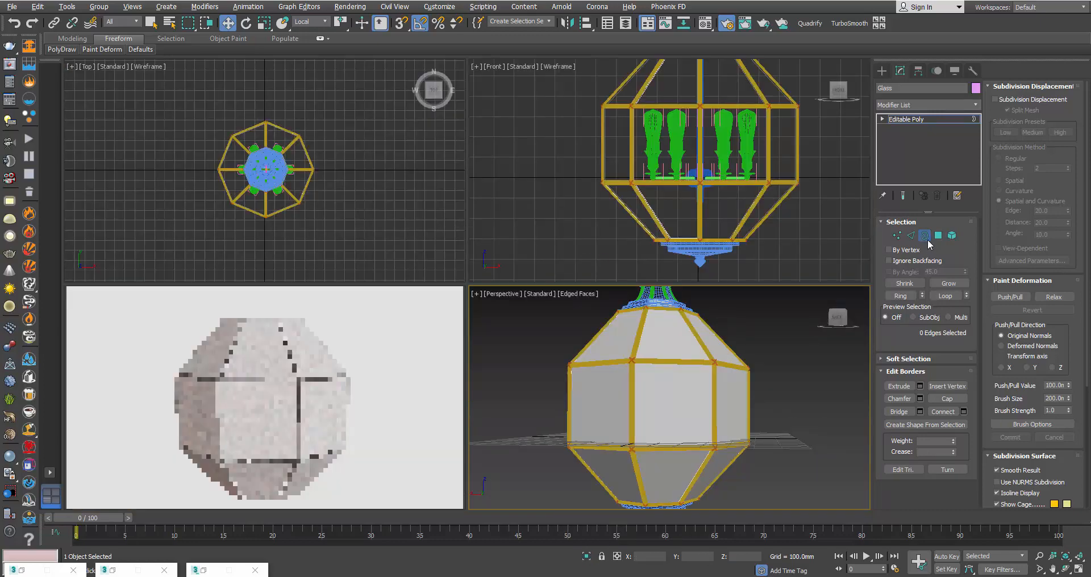
pyautogui.click(925, 235)
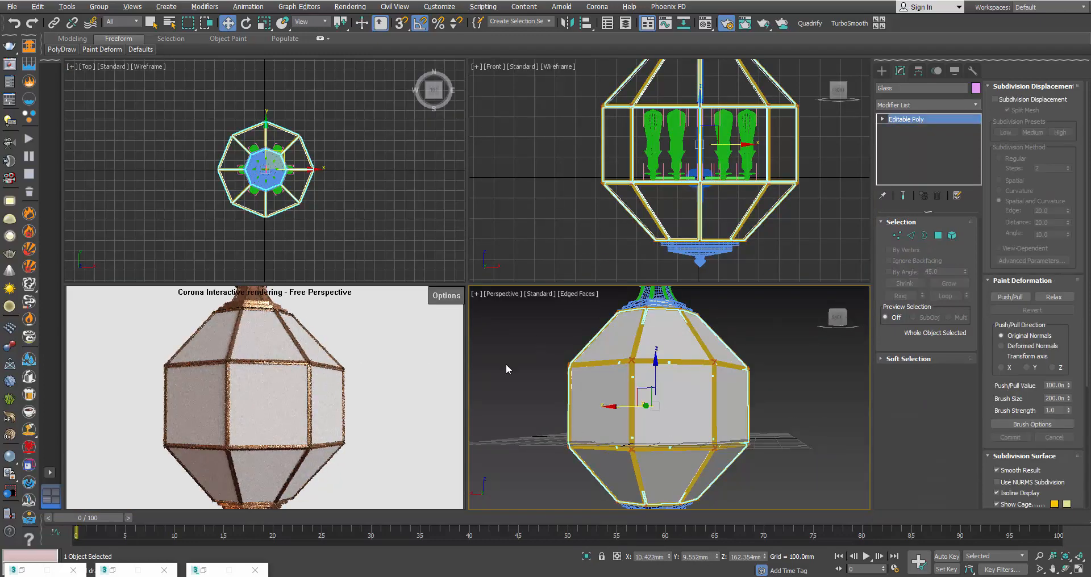
# - Apply the transparent CoronaMtl glass material, 24 - Default, to the lantern's glass object
pyautogui.click(705, 24)
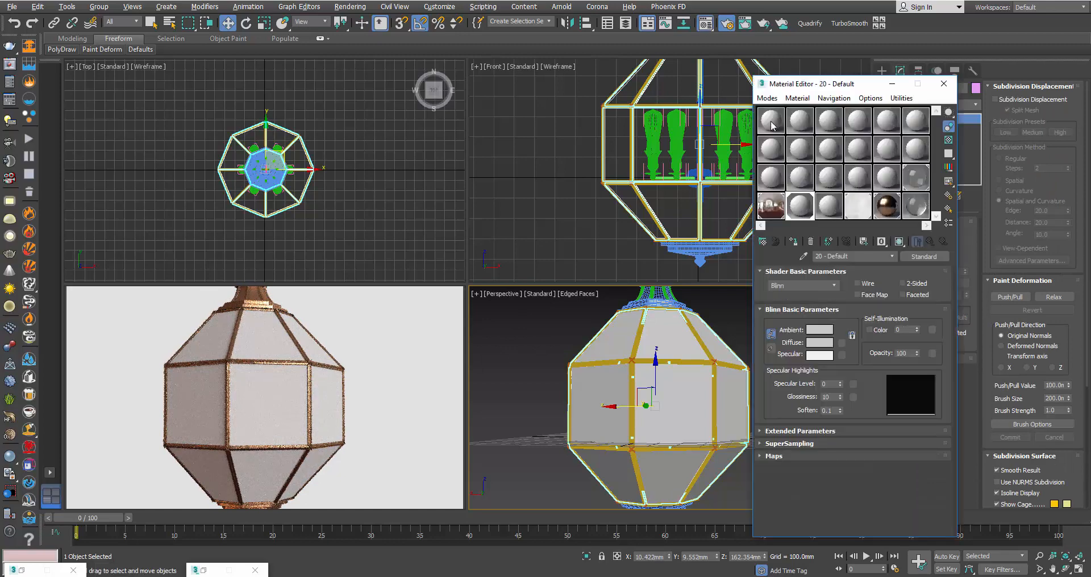
pyautogui.click(924, 211)
pyautogui.moveTo(924, 212); pyautogui.dragTo(659, 404)
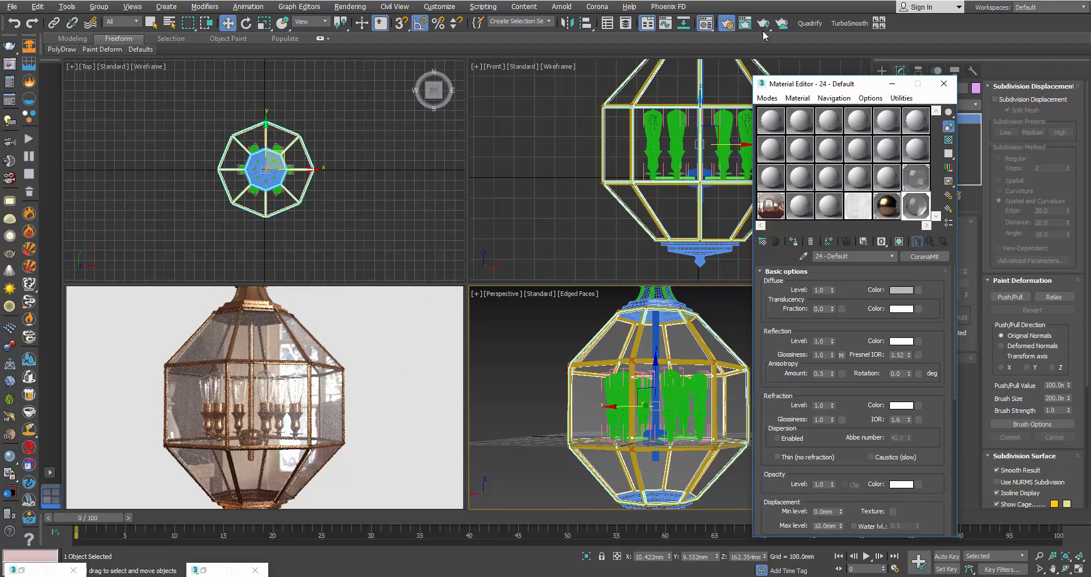
# - Turn off the direct visibility override in Corona's scene environment render settings
pyautogui.press('8')
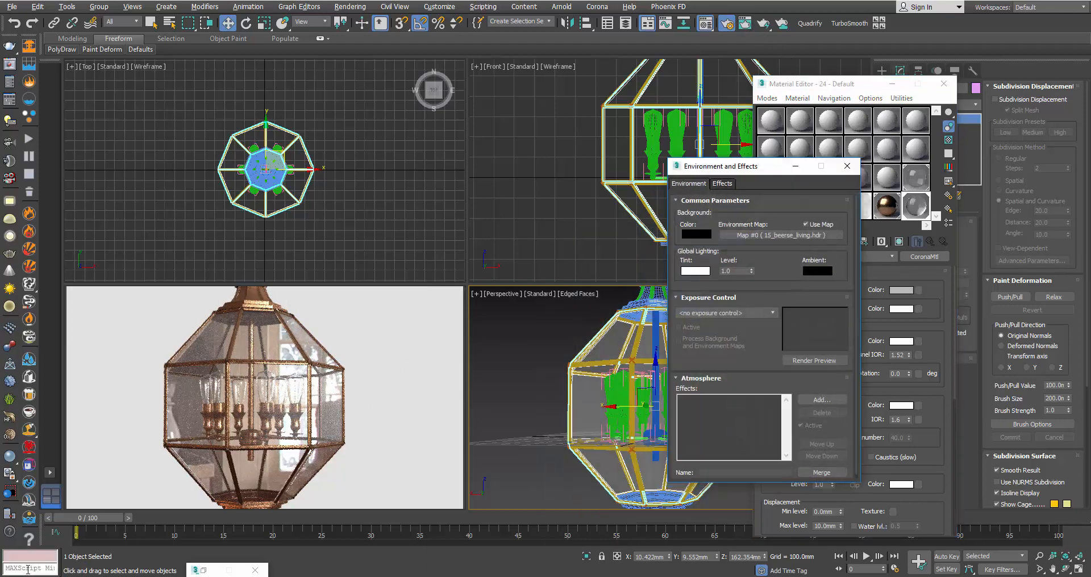
pyautogui.click(847, 166)
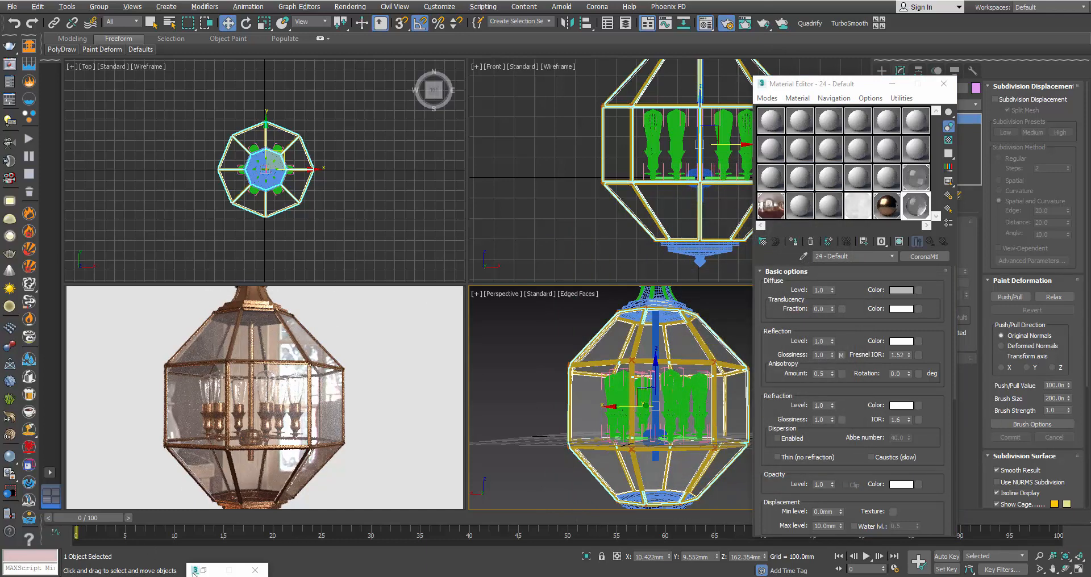
pyautogui.rightClick(203, 571)
pyautogui.click(215, 488)
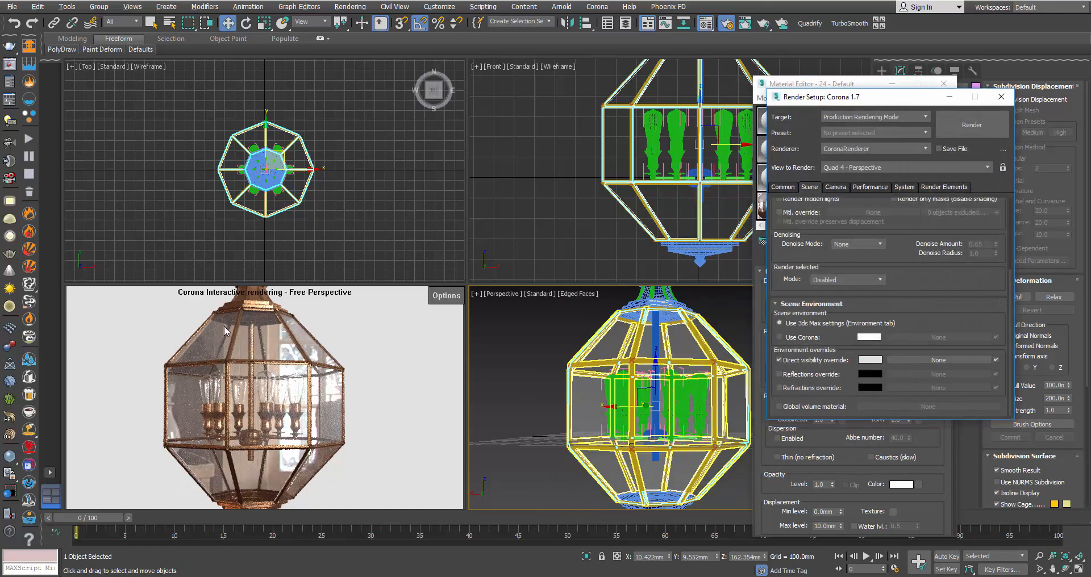
pyautogui.click(779, 360)
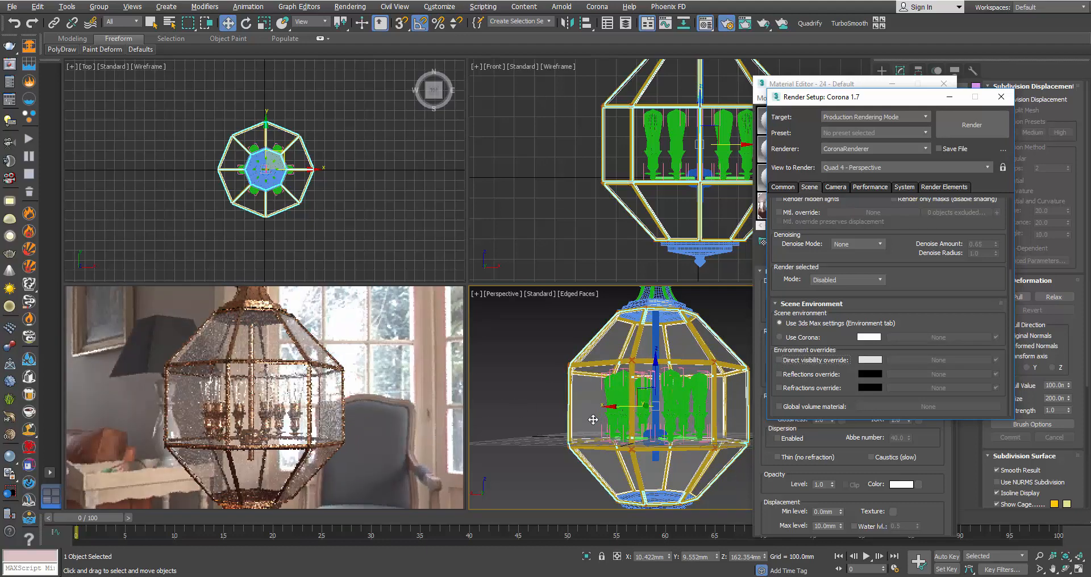
# - Examine the rendered lantern from several angles and against the reference photo, then minimize the render setup and material windows
pyautogui.keyDown('alt'); pyautogui.moveTo(536, 423); pyautogui.dragTo(585, 427, button='middle'); pyautogui.keyUp('alt')
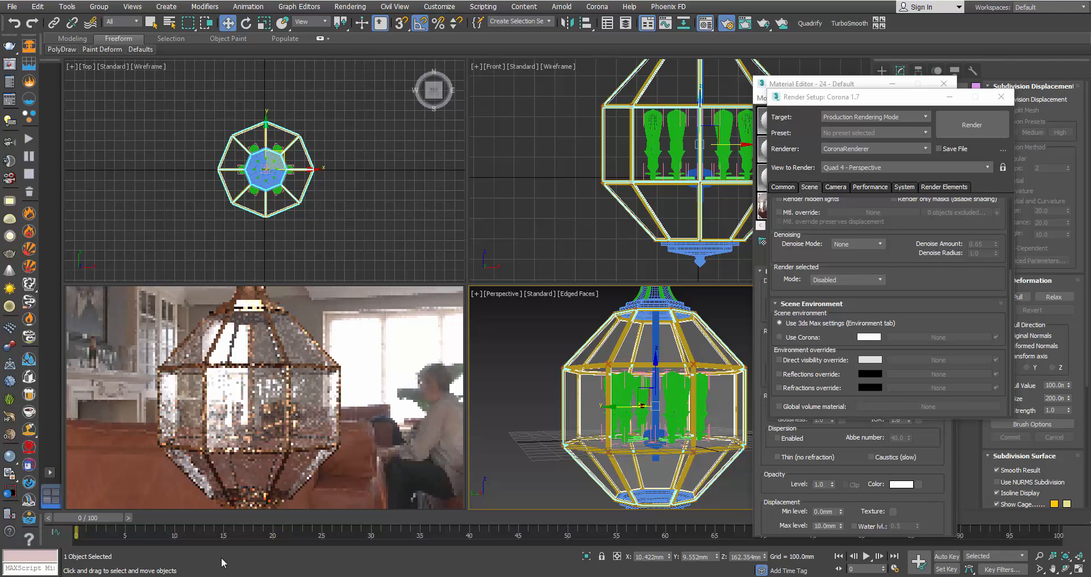
pyautogui.moveTo(106, 576)
pyautogui.click(166, 542)
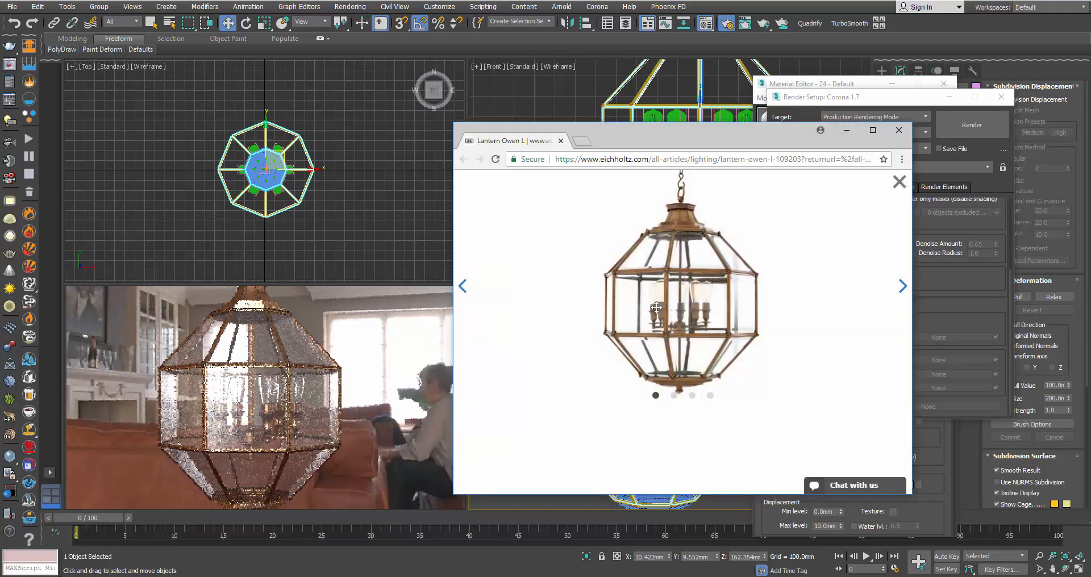
pyautogui.click(846, 130)
pyautogui.scroll(-4, 554, 388)
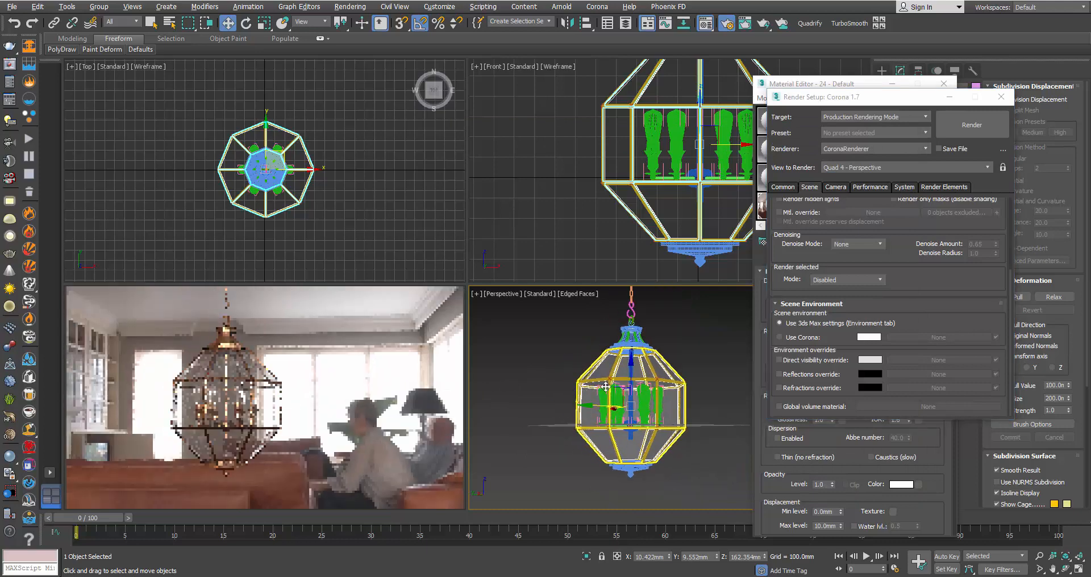
pyautogui.keyDown('alt'); pyautogui.moveTo(586, 391); pyautogui.dragTo(612, 362, button='middle'); pyautogui.keyUp('alt')
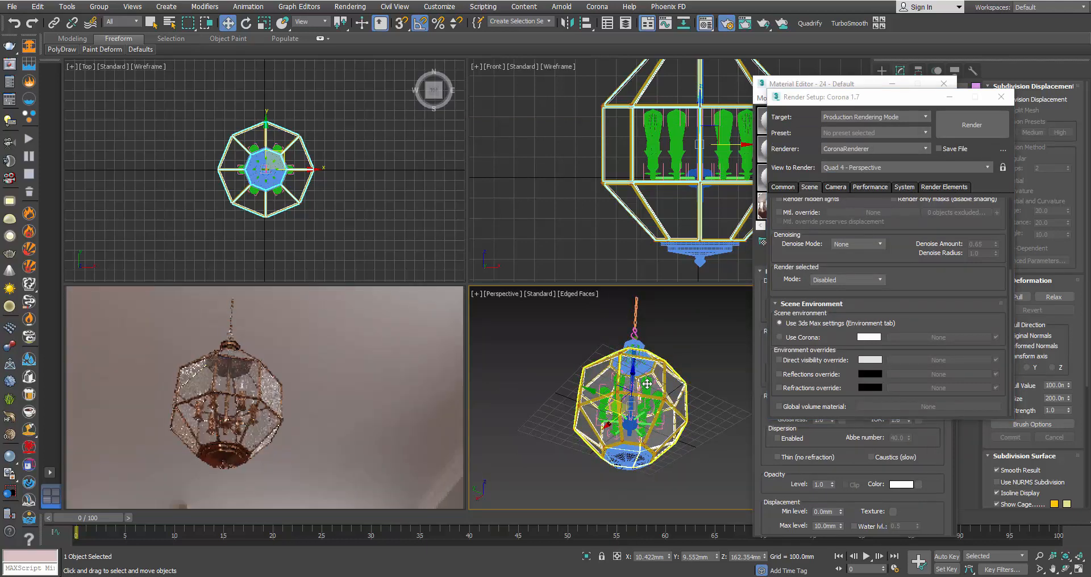
pyautogui.scroll(3, 647, 383)
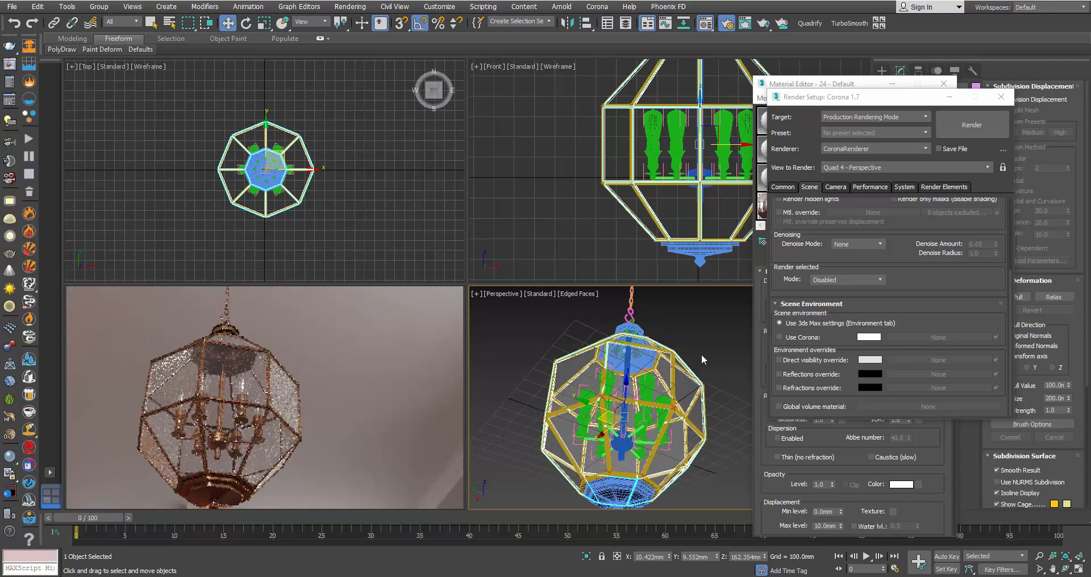
pyautogui.click(949, 97)
pyautogui.click(892, 84)
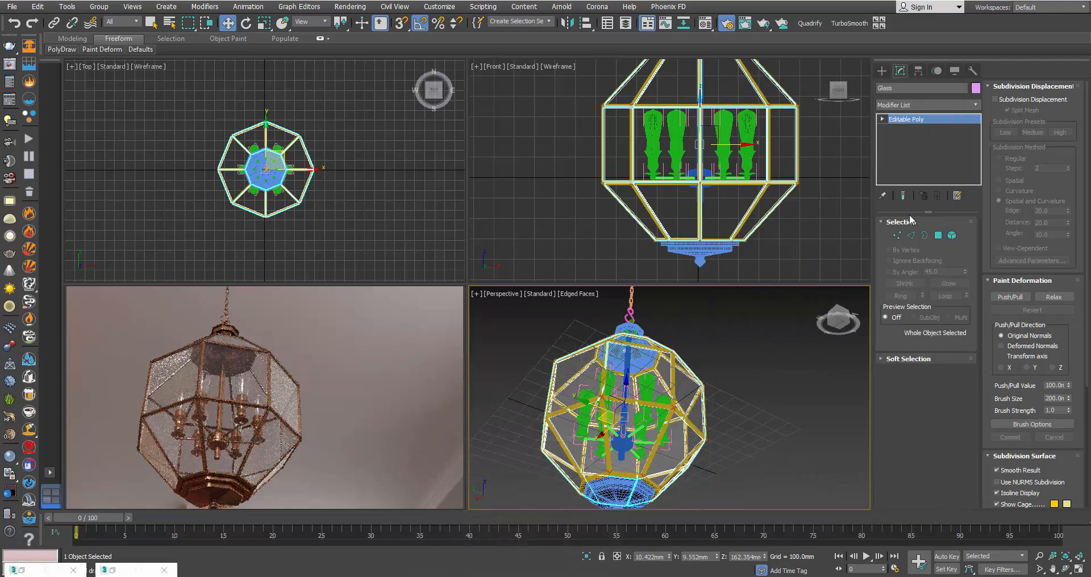
# - Switch the glass object to polygon editing, maximize the perspective view and isolate the glass with no polygons selected
pyautogui.click(939, 236)
pyautogui.click(595, 131)
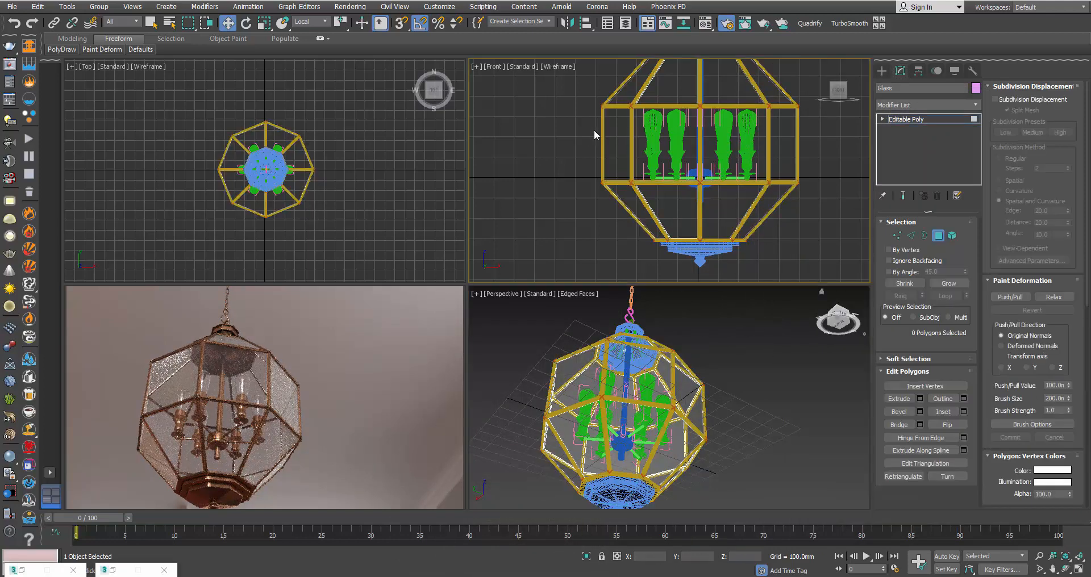
pyautogui.moveTo(595, 136); pyautogui.dragTo(831, 155)
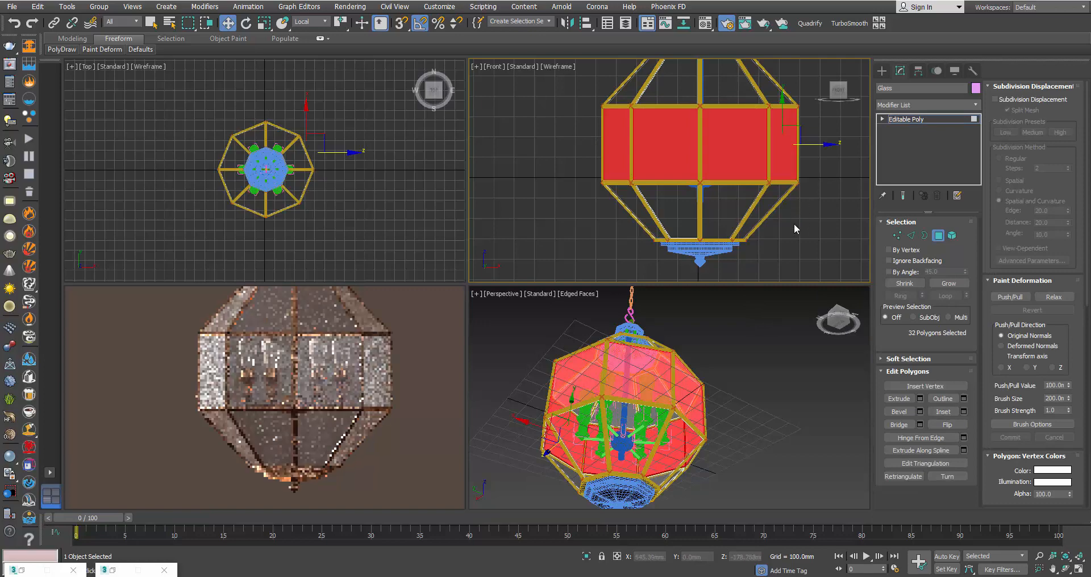
pyautogui.rightClick(745, 382)
pyautogui.hotkey('alt', 'w')
pyautogui.rightClick(668, 358)
pyautogui.click(697, 257)
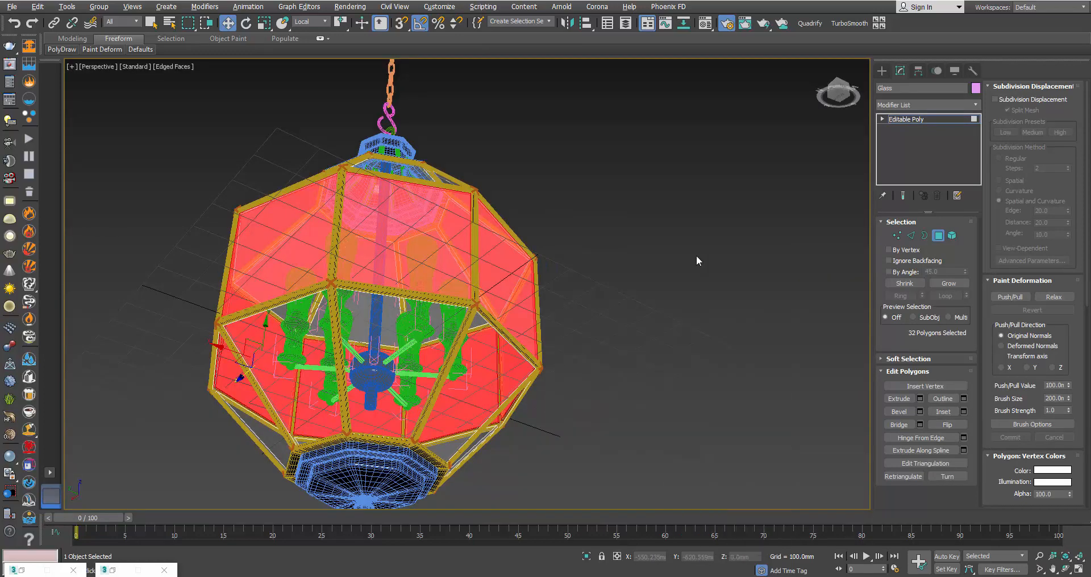
pyautogui.hotkey('alt', 'q')
pyautogui.keyDown('alt'); pyautogui.moveTo(686, 237); pyautogui.dragTo(644, 290, button='middle'); pyautogui.keyUp('alt')
# - Select the outer faces of all eight middle glass panels
pyautogui.click(637, 295)
pyautogui.keyDown('ctrl'); pyautogui.click(557, 309); pyautogui.keyUp('ctrl')
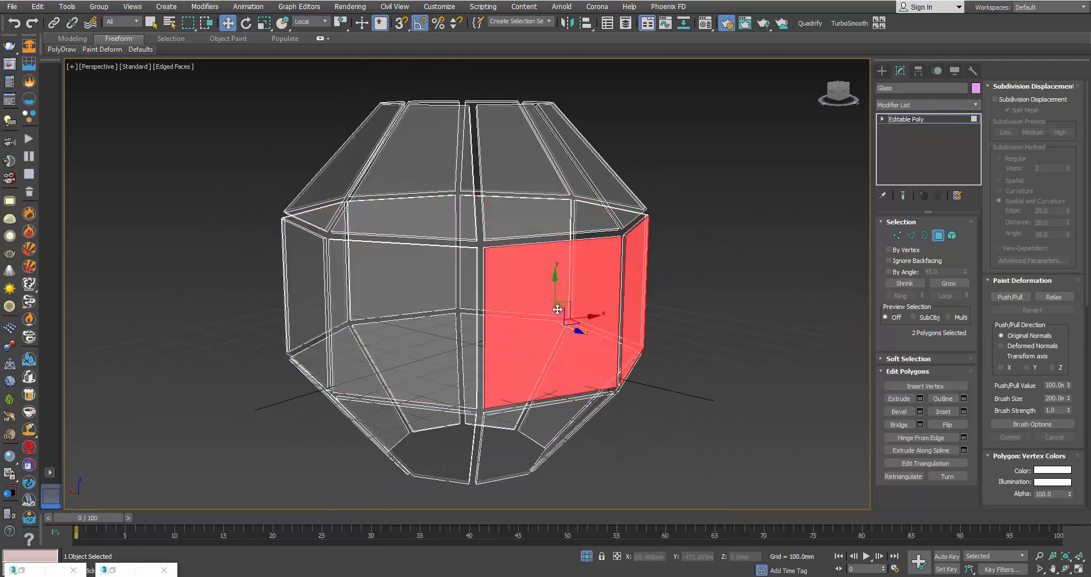
pyautogui.keyDown('ctrl'); pyautogui.click(446, 310); pyautogui.keyUp('ctrl')
pyautogui.keyDown('ctrl'); pyautogui.click(338, 306); pyautogui.keyUp('ctrl')
pyautogui.keyDown('alt'); pyautogui.moveTo(338, 306); pyautogui.dragTo(425, 300, button='middle'); pyautogui.keyUp('alt')
pyautogui.keyDown('ctrl'); pyautogui.click(316, 333); pyautogui.keyUp('ctrl')
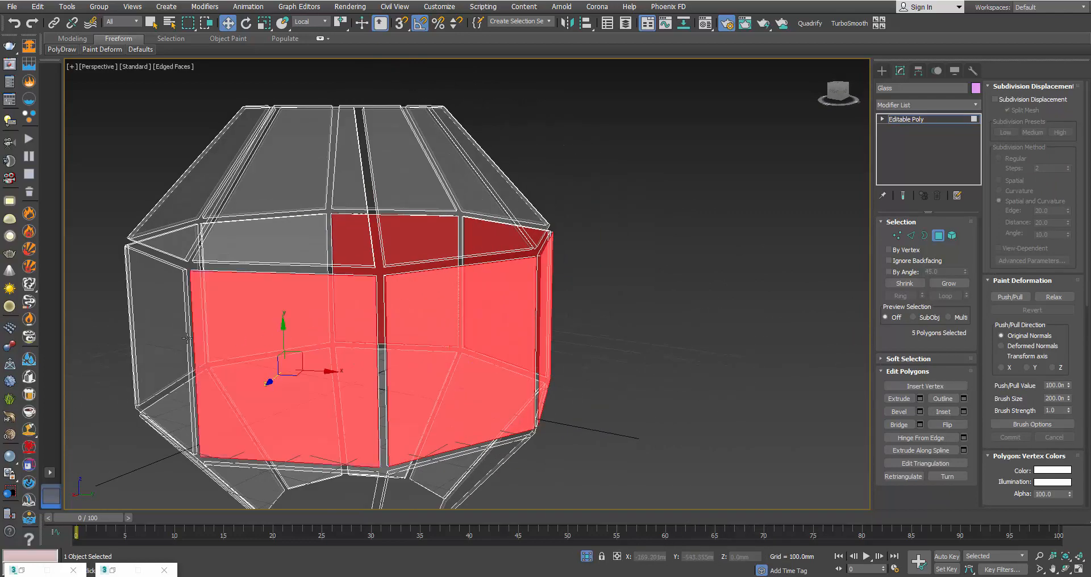
pyautogui.keyDown('ctrl'); pyautogui.click(187, 339); pyautogui.keyUp('ctrl')
pyautogui.keyDown('alt'); pyautogui.moveTo(187, 339); pyautogui.dragTo(312, 292, button='middle'); pyautogui.keyUp('alt')
pyautogui.keyDown('ctrl'); pyautogui.click(219, 321); pyautogui.keyUp('ctrl')
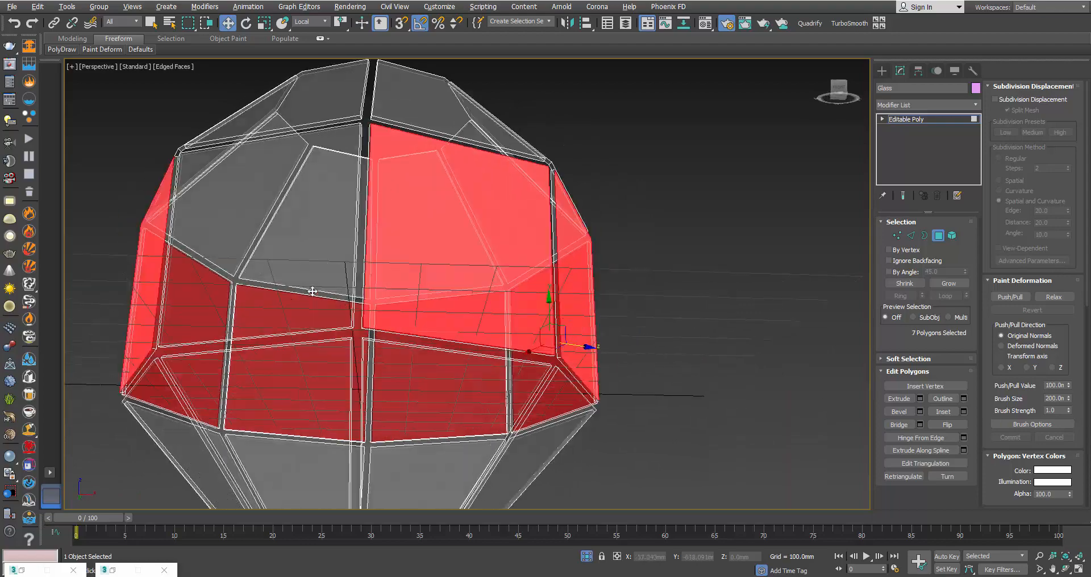
pyautogui.keyDown('ctrl'); pyautogui.click(320, 312); pyautogui.keyUp('ctrl')
# - Add the outer faces of all eight lower glass panels to the polygon selection
pyautogui.moveTo(434, 366); pyautogui.dragTo(517, 241, button='middle')
pyautogui.keyDown('ctrl'); pyautogui.click(516, 243); pyautogui.keyUp('ctrl')
pyautogui.keyDown('ctrl'); pyautogui.click(369, 284); pyautogui.keyUp('ctrl')
pyautogui.keyDown('ctrl'); pyautogui.click(270, 314); pyautogui.keyUp('ctrl')
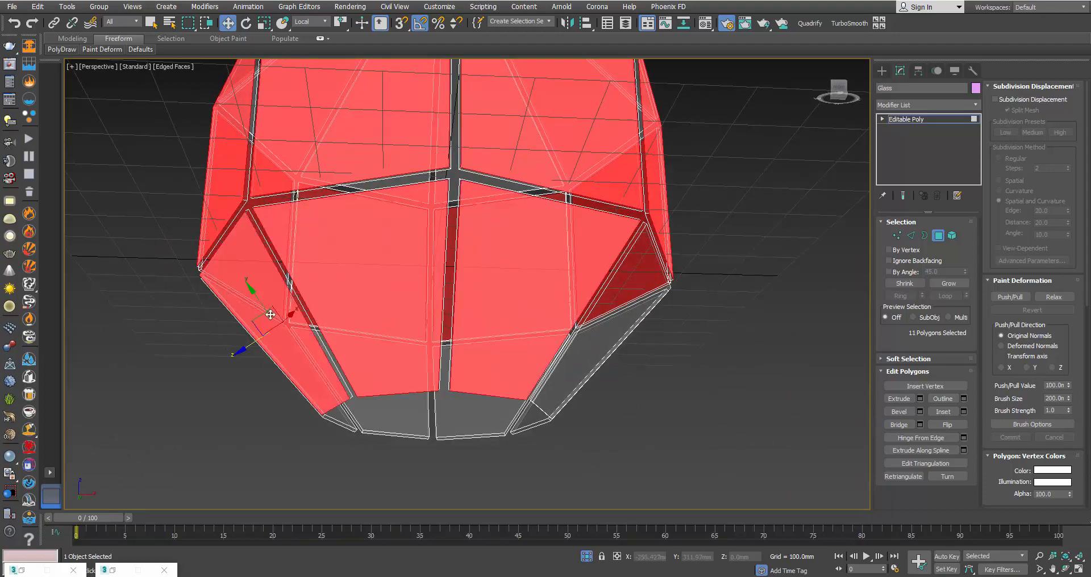
pyautogui.keyDown('alt'); pyautogui.moveTo(270, 314); pyautogui.dragTo(487, 244, button='middle'); pyautogui.keyUp('alt')
pyautogui.keyDown('ctrl'); pyautogui.click(488, 247); pyautogui.keyUp('ctrl')
pyautogui.keyDown('alt'); pyautogui.moveTo(570, 291); pyautogui.dragTo(583, 138, button='middle'); pyautogui.keyUp('alt')
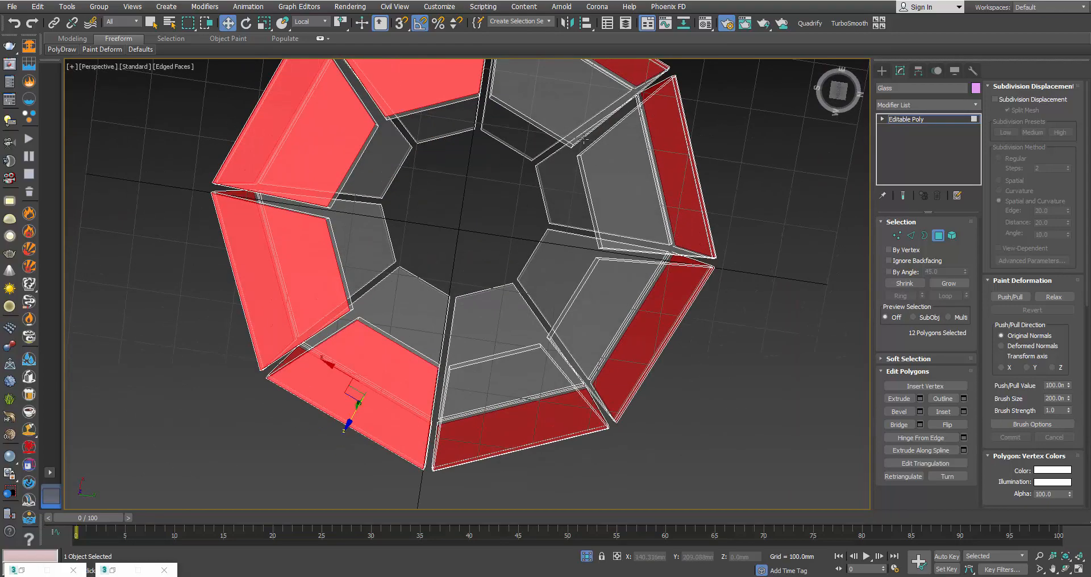
pyautogui.keyDown('ctrl'); pyautogui.click(577, 85); pyautogui.keyUp('ctrl')
pyautogui.keyDown('ctrl'); pyautogui.click(611, 182); pyautogui.keyUp('ctrl')
pyautogui.keyDown('ctrl'); pyautogui.click(600, 318); pyautogui.keyUp('ctrl')
pyautogui.keyDown('ctrl'); pyautogui.click(516, 388); pyautogui.keyUp('ctrl')
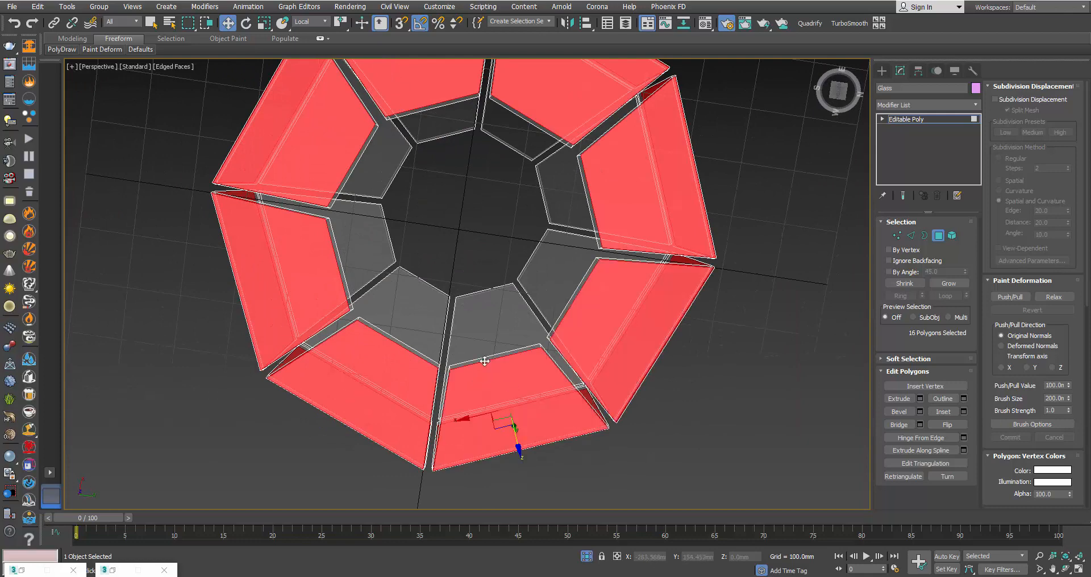
# - Add the inner faces of the eight upper glass panels to the selection, viewed from below
pyautogui.keyDown('ctrl'); pyautogui.click(415, 296); pyautogui.keyUp('ctrl')
pyautogui.keyDown('ctrl'); pyautogui.click(487, 302); pyautogui.keyUp('ctrl')
pyautogui.keyDown('ctrl'); pyautogui.click(510, 127); pyautogui.keyUp('ctrl')
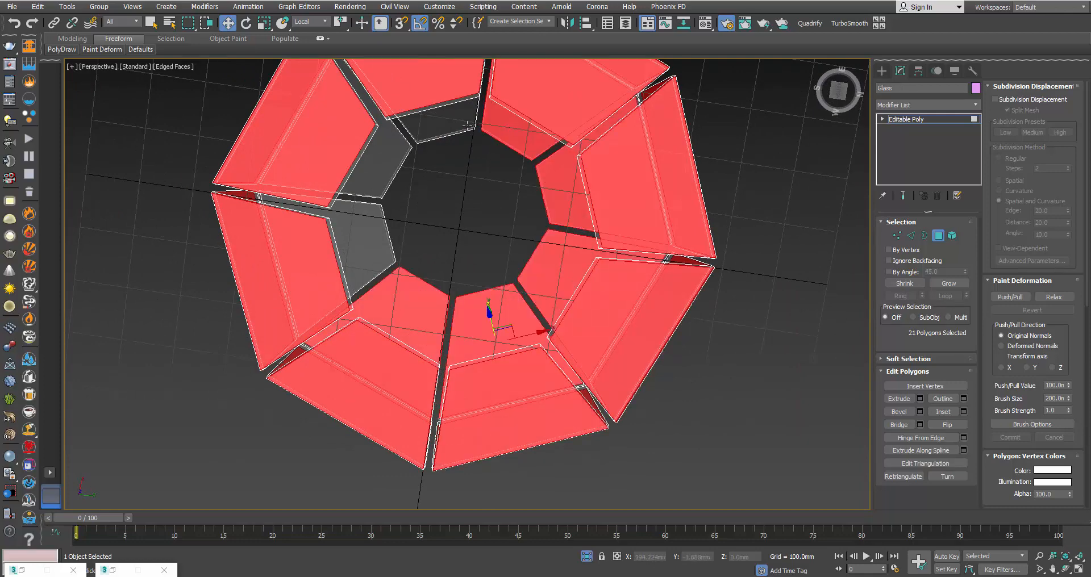
pyautogui.keyDown('ctrl'); pyautogui.click(446, 124); pyautogui.keyUp('ctrl')
pyautogui.keyDown('ctrl'); pyautogui.click(373, 164); pyautogui.keyUp('ctrl')
pyautogui.keyDown('ctrl'); pyautogui.click(377, 253); pyautogui.keyUp('ctrl')
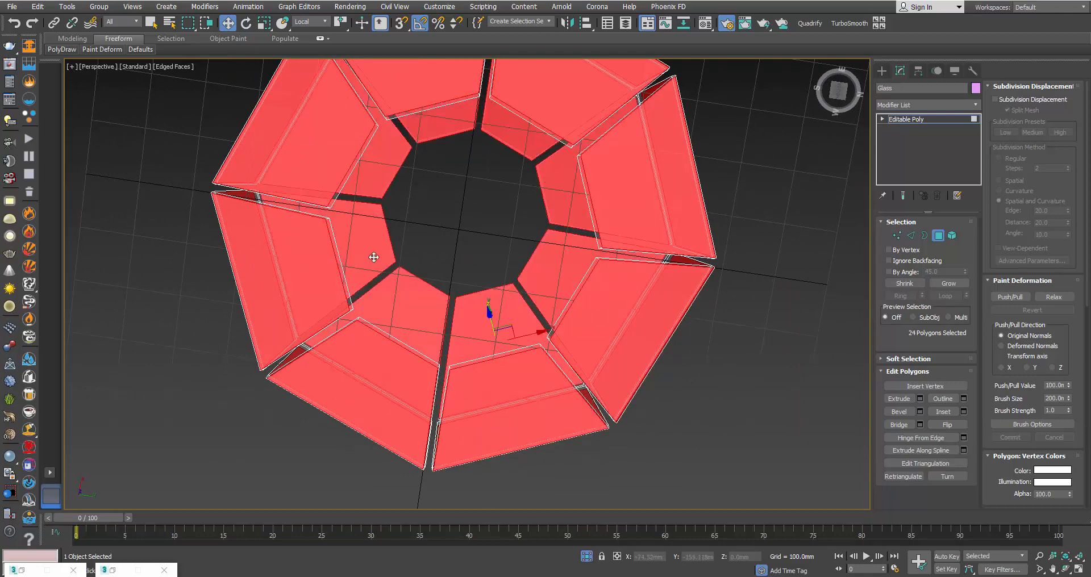
# - Add the outer faces of the eight upper glass panels to the selection, viewed from above
pyautogui.keyDown('alt'); pyautogui.moveTo(435, 233); pyautogui.dragTo(440, 309, button='middle'); pyautogui.keyUp('alt')
pyautogui.scroll(-5, 440, 309)
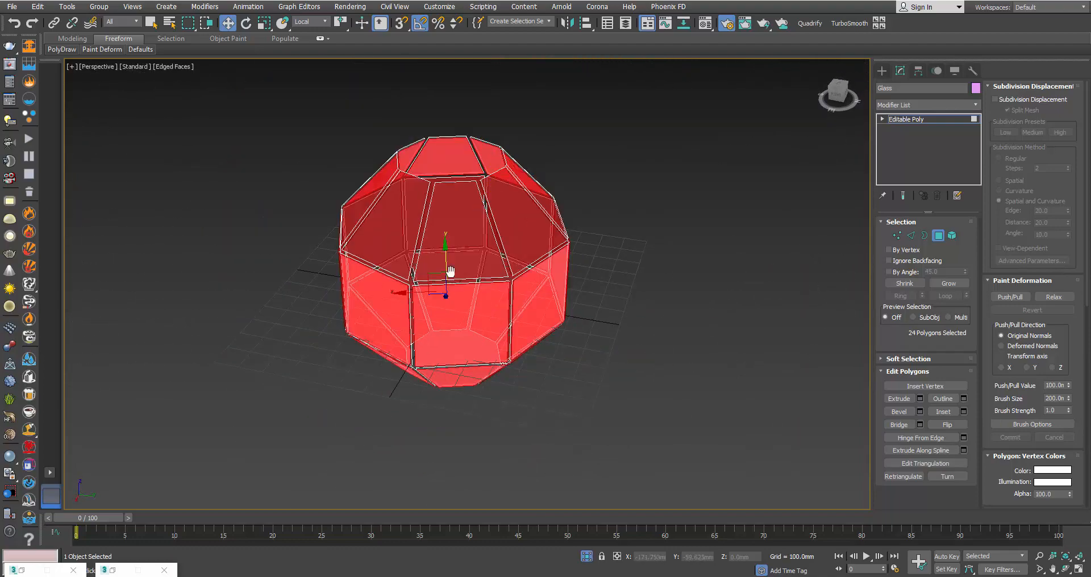
pyautogui.keyDown('alt'); pyautogui.moveTo(443, 264); pyautogui.dragTo(434, 285, button='middle'); pyautogui.keyUp('alt')
pyautogui.keyDown('alt'); pyautogui.moveTo(397, 182); pyautogui.dragTo(466, 330, button='middle'); pyautogui.keyUp('alt')
pyautogui.keyDown('ctrl'); pyautogui.click(490, 183); pyautogui.keyUp('ctrl')
pyautogui.keyDown('ctrl'); pyautogui.click(532, 233); pyautogui.keyUp('ctrl')
pyautogui.keyDown('ctrl'); pyautogui.click(521, 320); pyautogui.keyUp('ctrl')
pyautogui.keyDown('ctrl'); pyautogui.click(481, 336); pyautogui.keyUp('ctrl')
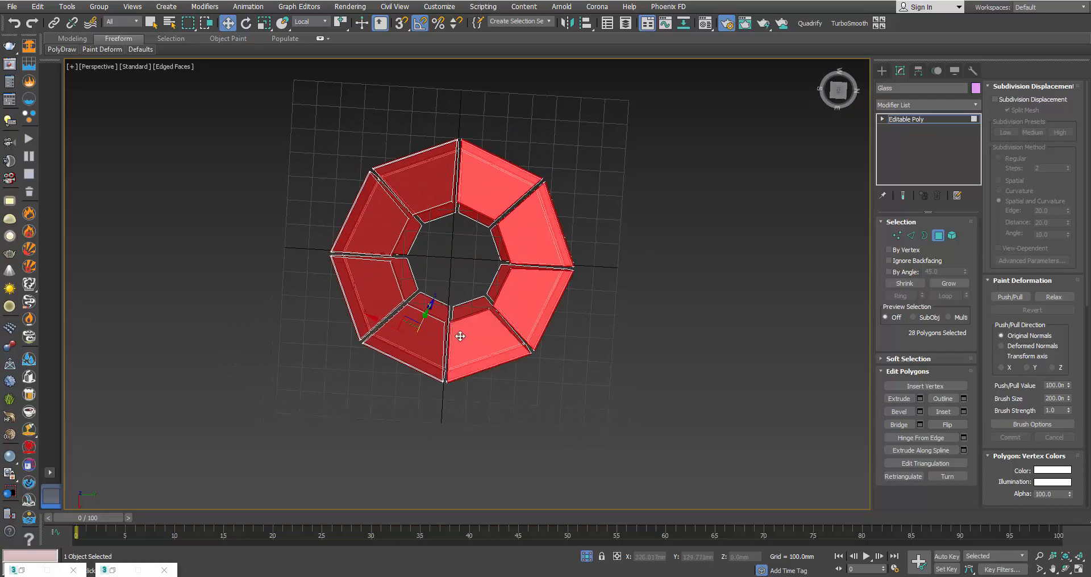
pyautogui.keyDown('ctrl'); pyautogui.click(418, 336); pyautogui.keyUp('ctrl')
pyautogui.keyDown('ctrl'); pyautogui.click(365, 290); pyautogui.keyUp('ctrl')
pyautogui.keyDown('ctrl'); pyautogui.click(399, 208); pyautogui.keyUp('ctrl')
pyautogui.keyDown('ctrl'); pyautogui.click(429, 178); pyautogui.keyUp('ctrl')
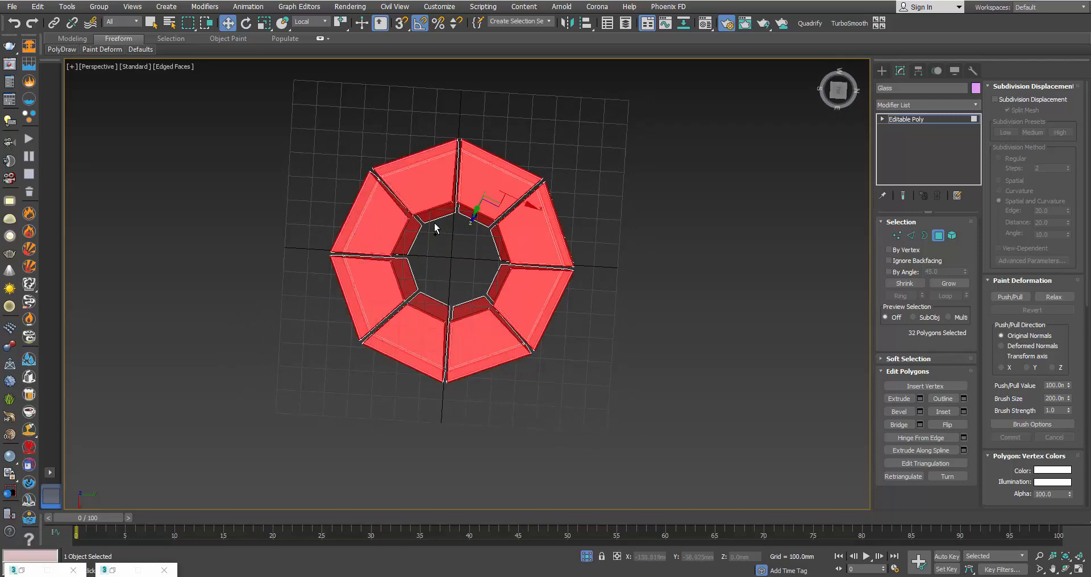
# - Add the inner faces of the eight lower glass panels to the selection through the top opening
pyautogui.scroll(5, 437, 227)
pyautogui.keyDown('ctrl'); pyautogui.click(432, 188); pyautogui.keyUp('ctrl')
pyautogui.keyDown('ctrl'); pyautogui.click(531, 191); pyautogui.keyUp('ctrl')
pyautogui.keyDown('ctrl'); pyautogui.click(598, 307); pyautogui.keyUp('ctrl')
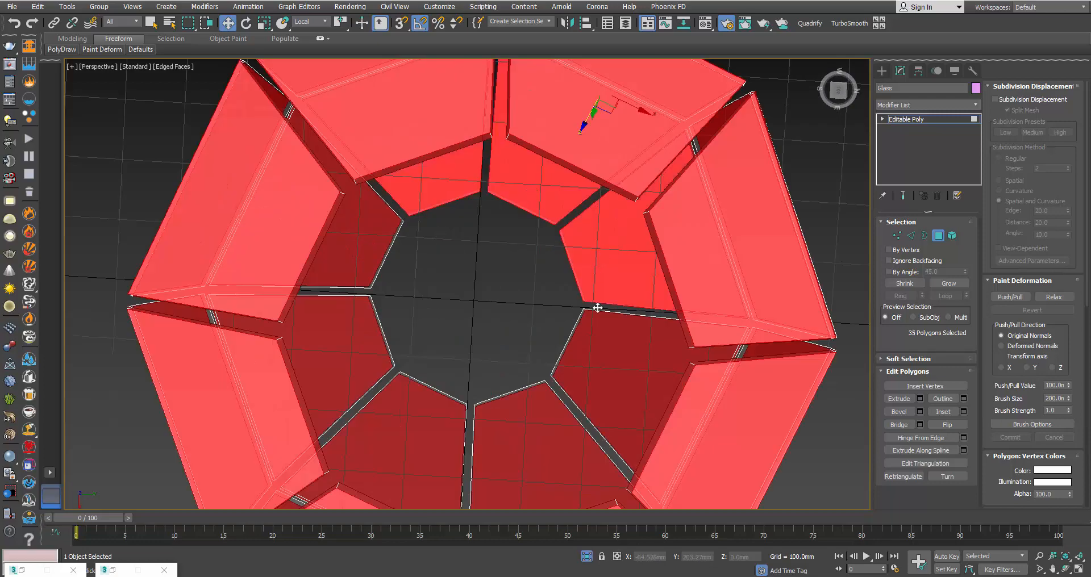
pyautogui.keyDown('ctrl'); pyautogui.click(614, 375); pyautogui.keyUp('ctrl')
pyautogui.keyDown('ctrl'); pyautogui.click(512, 432); pyautogui.keyUp('ctrl')
pyautogui.keyDown('ctrl'); pyautogui.click(403, 434); pyautogui.keyUp('ctrl')
pyautogui.keyDown('ctrl'); pyautogui.click(346, 341); pyautogui.keyUp('ctrl')
pyautogui.keyDown('ctrl'); pyautogui.click(349, 273); pyautogui.keyUp('ctrl')
# - Add the inner faces of the eight middle glass panels to the selection so every panel has both sides selected
pyautogui.keyDown('alt'); pyautogui.moveTo(420, 307); pyautogui.dragTo(425, 276, button='middle'); pyautogui.keyUp('alt')
pyautogui.keyDown('ctrl'); pyautogui.click(463, 129); pyautogui.keyUp('ctrl')
pyautogui.keyDown('ctrl'); pyautogui.click(587, 140); pyautogui.keyUp('ctrl')
pyautogui.keyDown('ctrl'); pyautogui.click(355, 156); pyautogui.keyUp('ctrl')
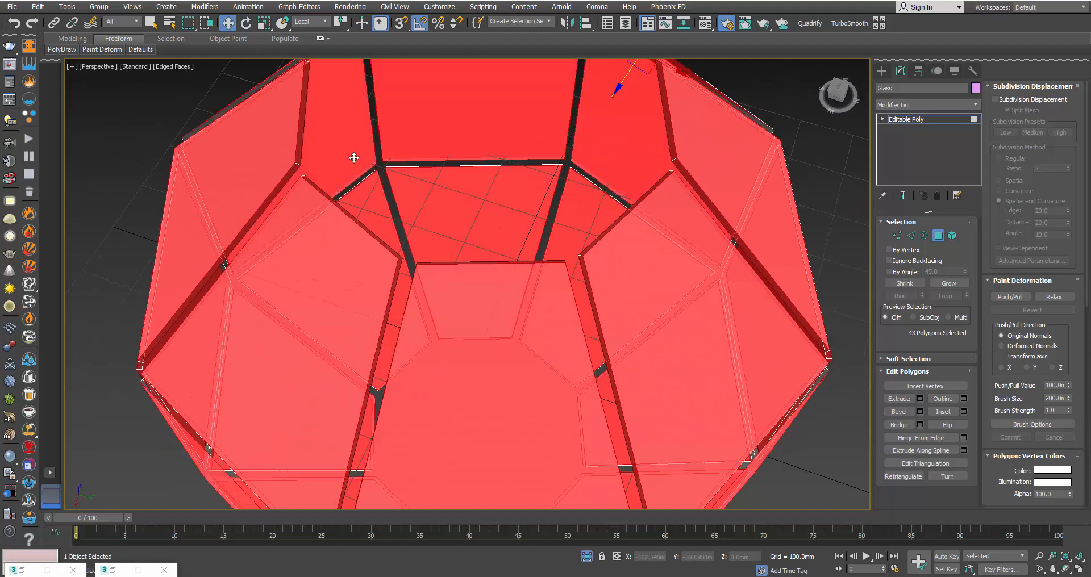
pyautogui.keyDown('alt'); pyautogui.moveTo(386, 161); pyautogui.dragTo(392, 124, button='middle'); pyautogui.keyUp('alt')
pyautogui.keyDown('ctrl'); pyautogui.click(353, 97); pyautogui.keyUp('ctrl')
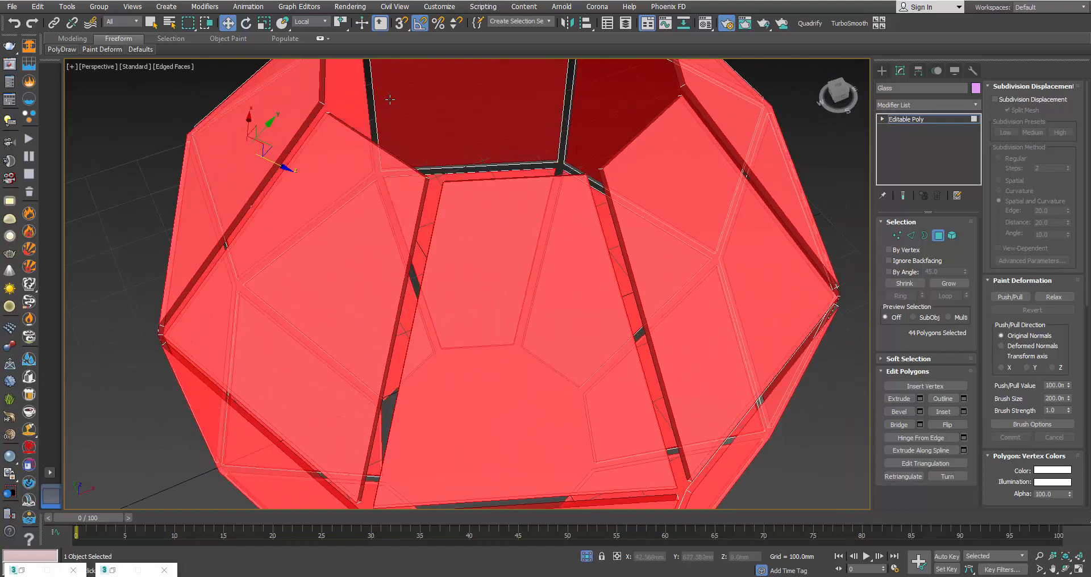
pyautogui.keyDown('ctrl'); pyautogui.click(454, 100); pyautogui.keyUp('ctrl')
pyautogui.keyDown('ctrl'); pyautogui.click(594, 106); pyautogui.keyUp('ctrl')
pyautogui.keyDown('alt'); pyautogui.moveTo(561, 118); pyautogui.dragTo(603, 148, button='middle'); pyautogui.keyUp('alt')
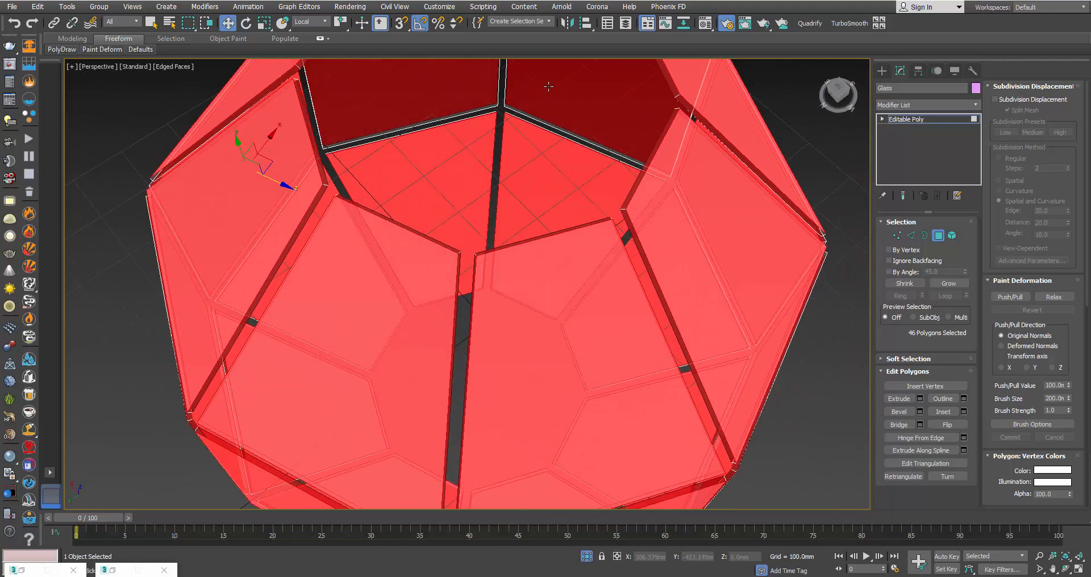
pyautogui.keyDown('ctrl'); pyautogui.click(602, 131); pyautogui.keyUp('ctrl')
pyautogui.keyDown('ctrl'); pyautogui.click(478, 98); pyautogui.keyUp('ctrl')
# - Bevel the selected inner and outer glass panel faces with a height of 4.68 mm and an outline of -62.015 mm
pyautogui.keyDown('alt'); pyautogui.moveTo(479, 99); pyautogui.dragTo(667, 312, button='middle'); pyautogui.keyUp('alt')
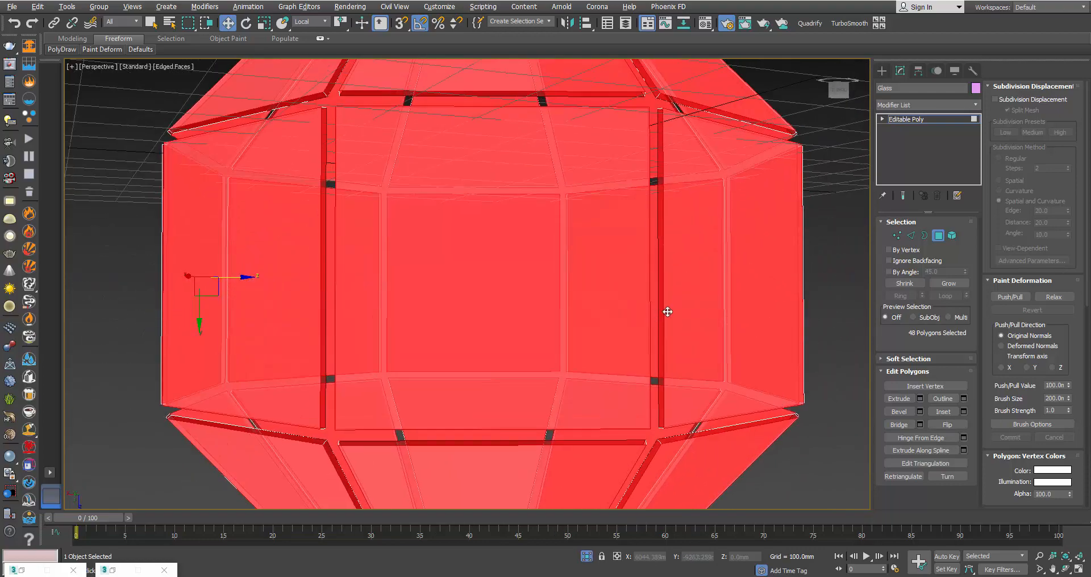
pyautogui.click(920, 411)
pyautogui.moveTo(477, 318); pyautogui.dragTo(477, 324)
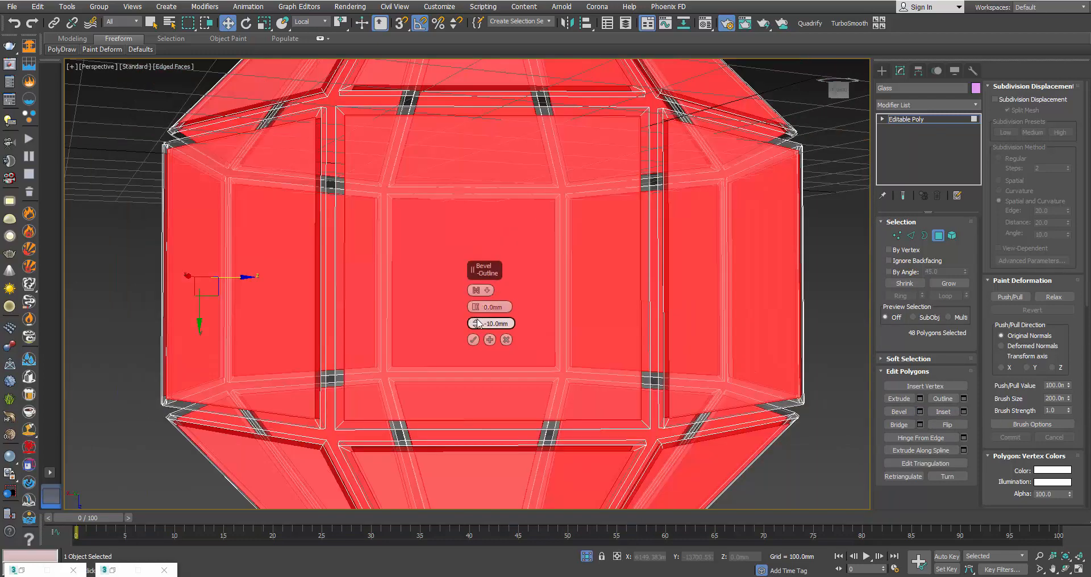
pyautogui.rightClick(477, 324)
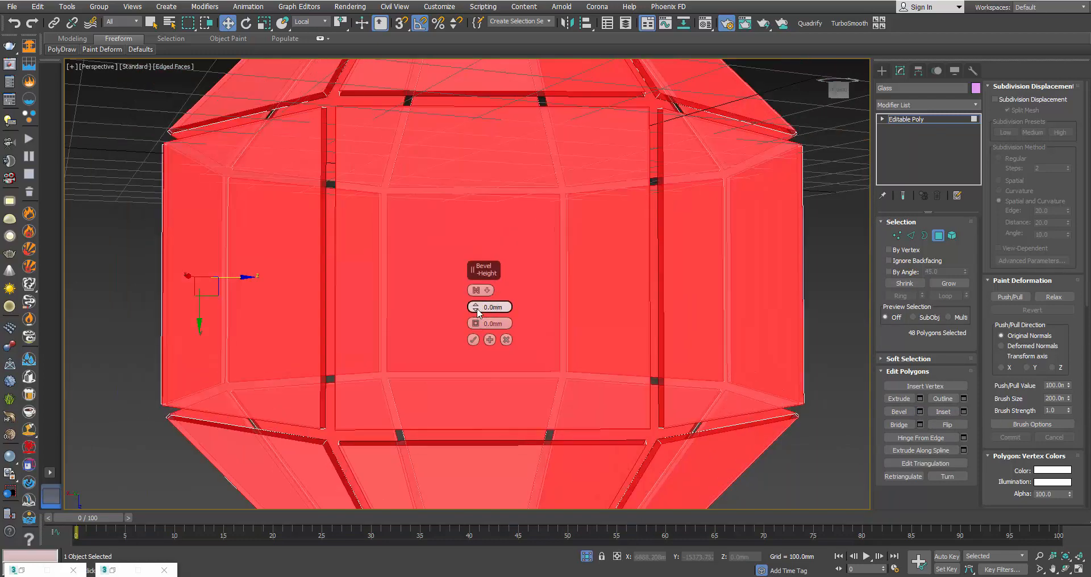
pyautogui.moveTo(476, 324); pyautogui.dragTo(485, 357)
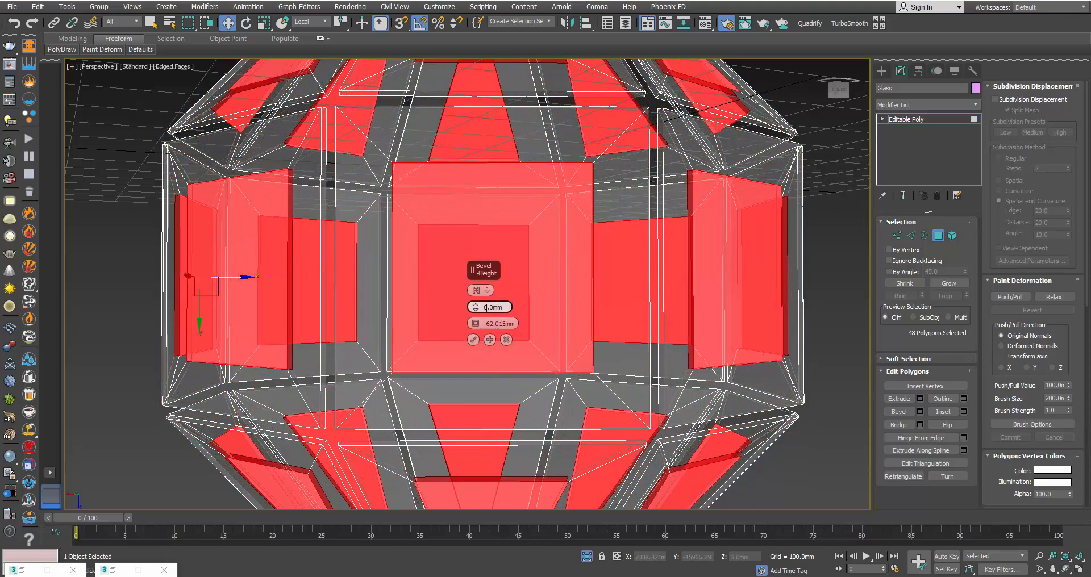
pyautogui.keyDown('alt'); pyautogui.moveTo(358, 291); pyautogui.dragTo(330, 302, button='middle'); pyautogui.keyUp('alt')
pyautogui.moveTo(476, 308); pyautogui.dragTo(476, 305)
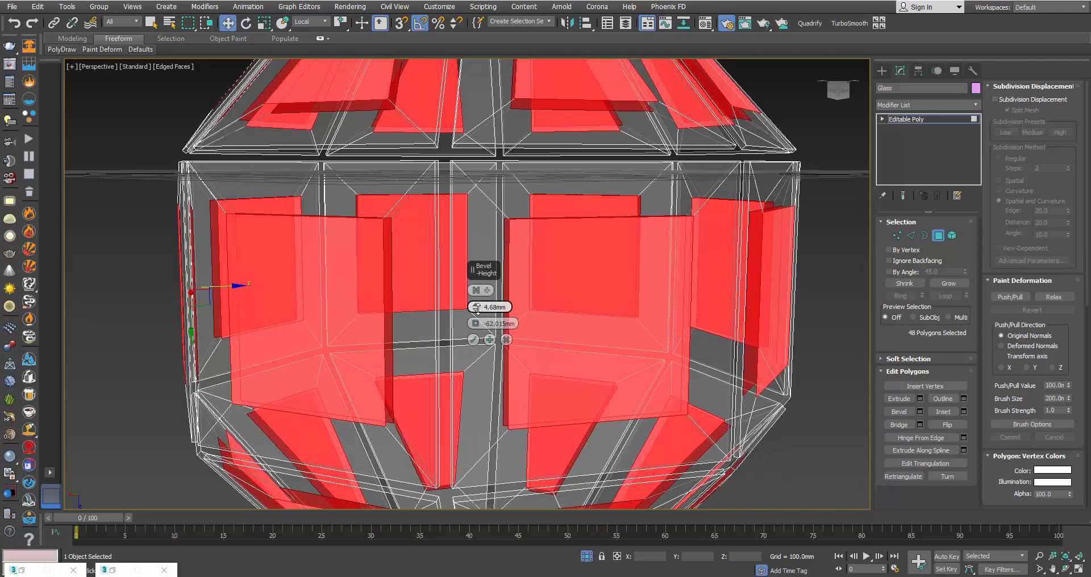
pyautogui.keyDown('alt'); pyautogui.moveTo(340, 306); pyautogui.dragTo(302, 304, button='middle'); pyautogui.keyUp('alt')
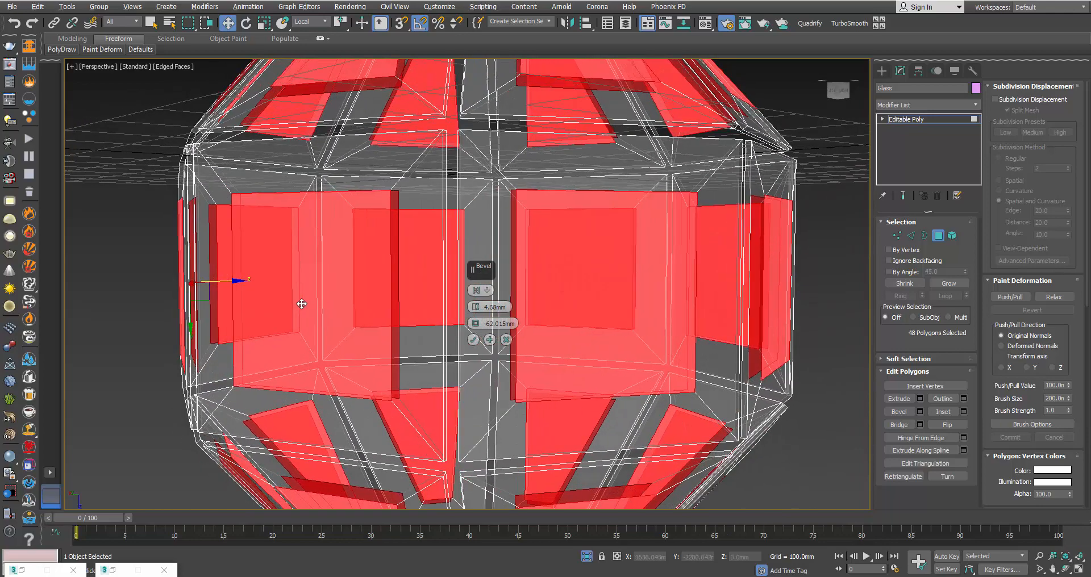
pyautogui.click(473, 340)
pyautogui.scroll(-5, 472, 329)
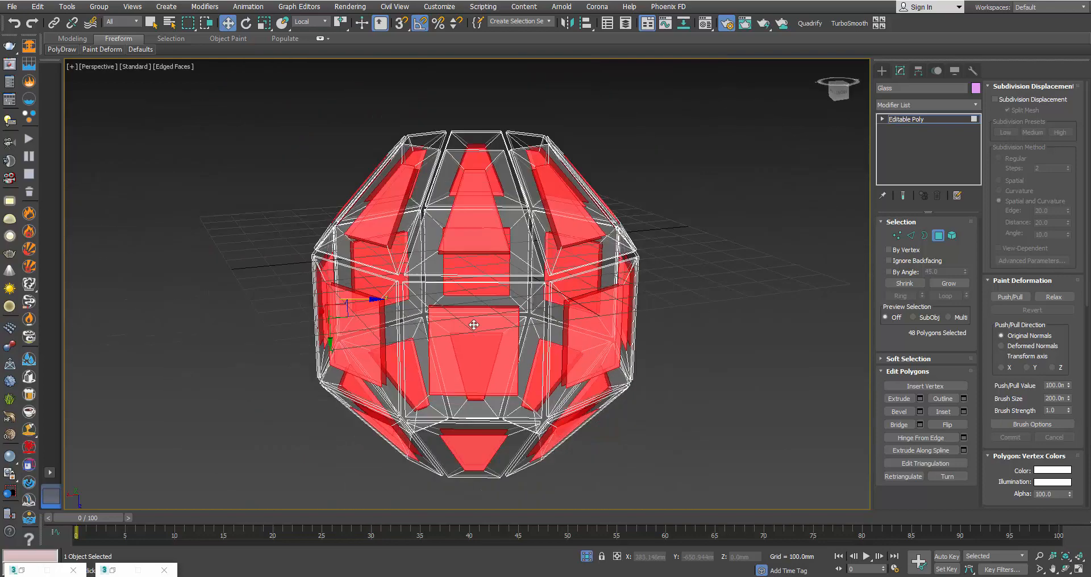
pyautogui.keyDown('alt'); pyautogui.moveTo(470, 319); pyautogui.dragTo(563, 291, button='middle'); pyautogui.keyUp('alt')
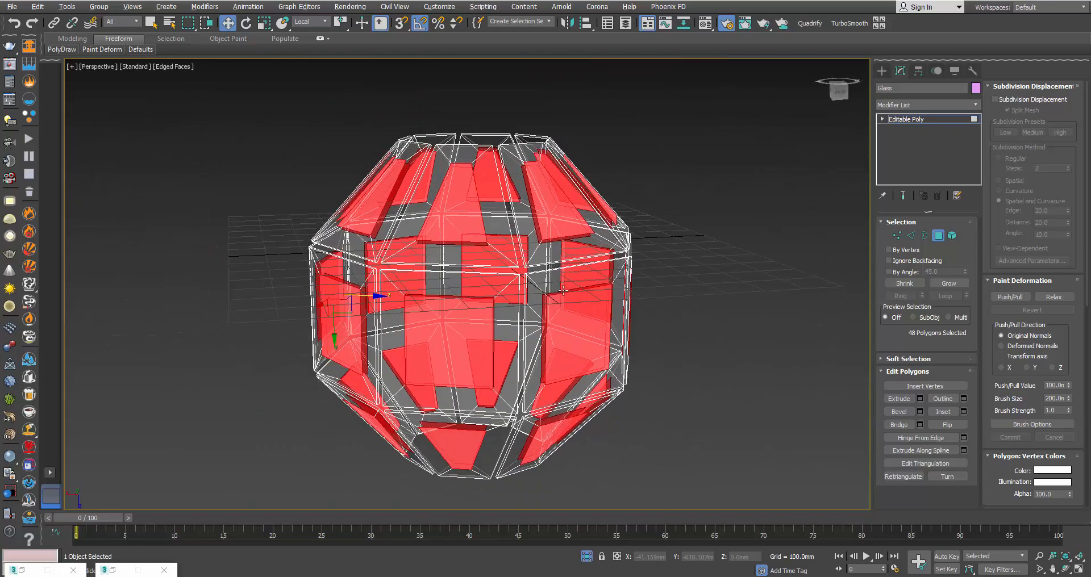
# - Assign the plain 20 - Default material to the whole glass object and inspect the beveled panels up close
pyautogui.click(704, 24)
pyautogui.moveTo(834, 89); pyautogui.dragTo(717, 109)
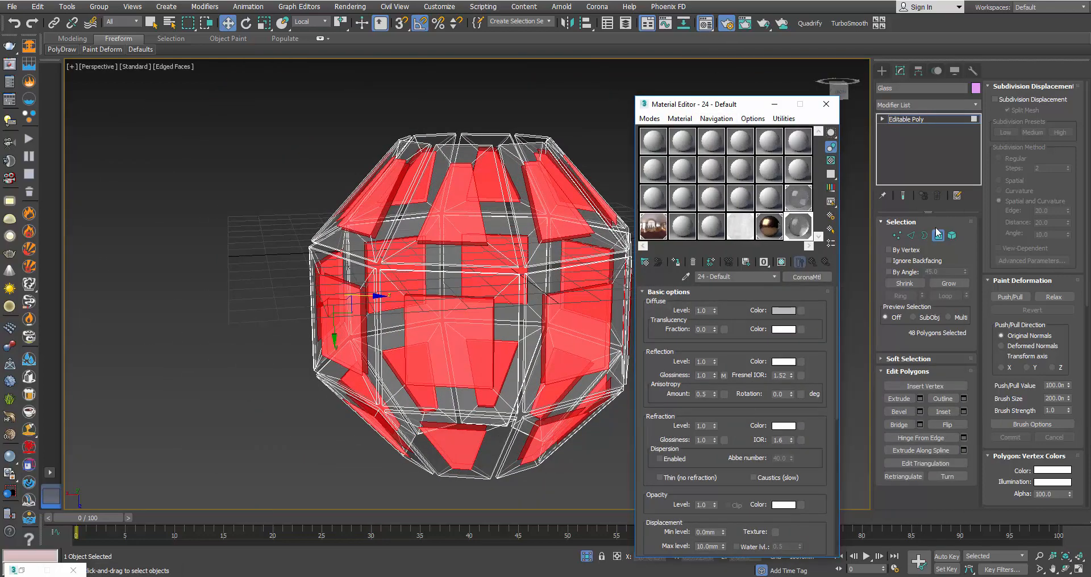
pyautogui.click(938, 235)
pyautogui.click(680, 226)
pyautogui.click(676, 262)
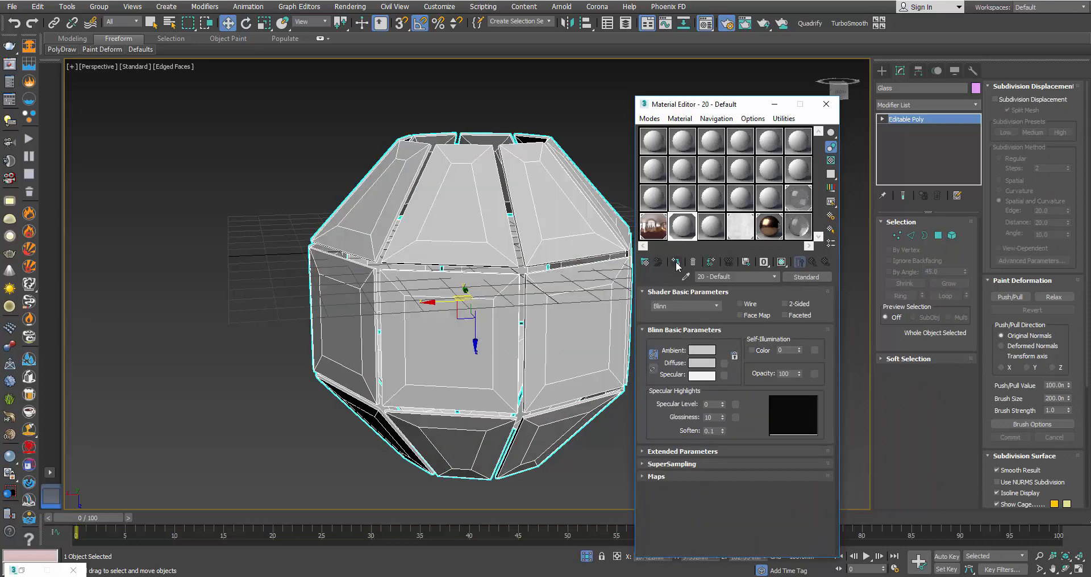
pyautogui.keyDown('alt'); pyautogui.moveTo(537, 306); pyautogui.dragTo(353, 295, button='middle'); pyautogui.keyUp('alt')
pyautogui.scroll(3, 352, 286)
pyautogui.scroll(8, 402, 287)
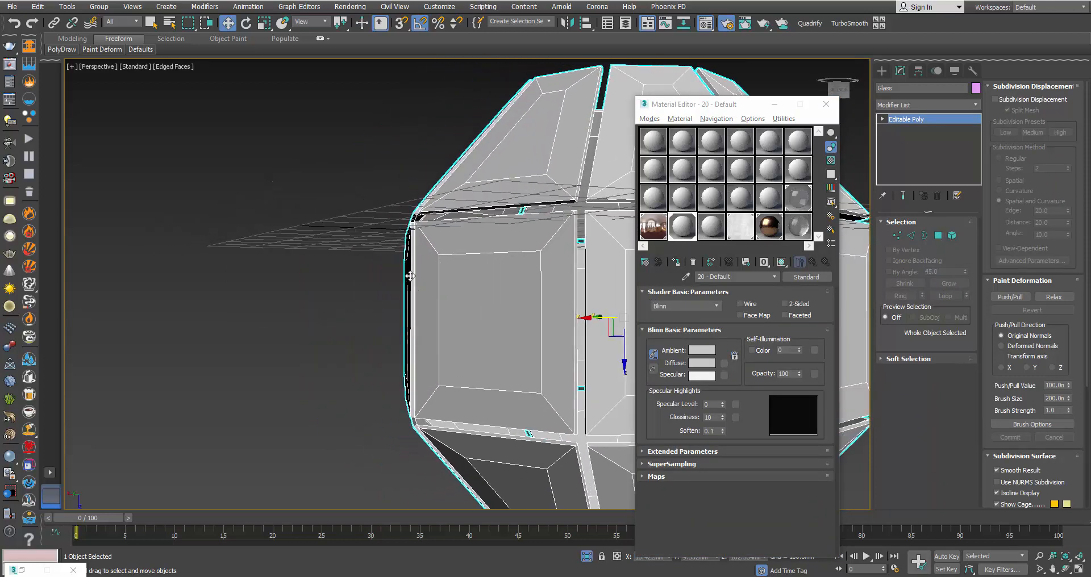
pyautogui.keyDown('alt'); pyautogui.moveTo(430, 248); pyautogui.dragTo(372, 239, button='middle'); pyautogui.keyUp('alt')
pyautogui.scroll(-3, 489, 353)
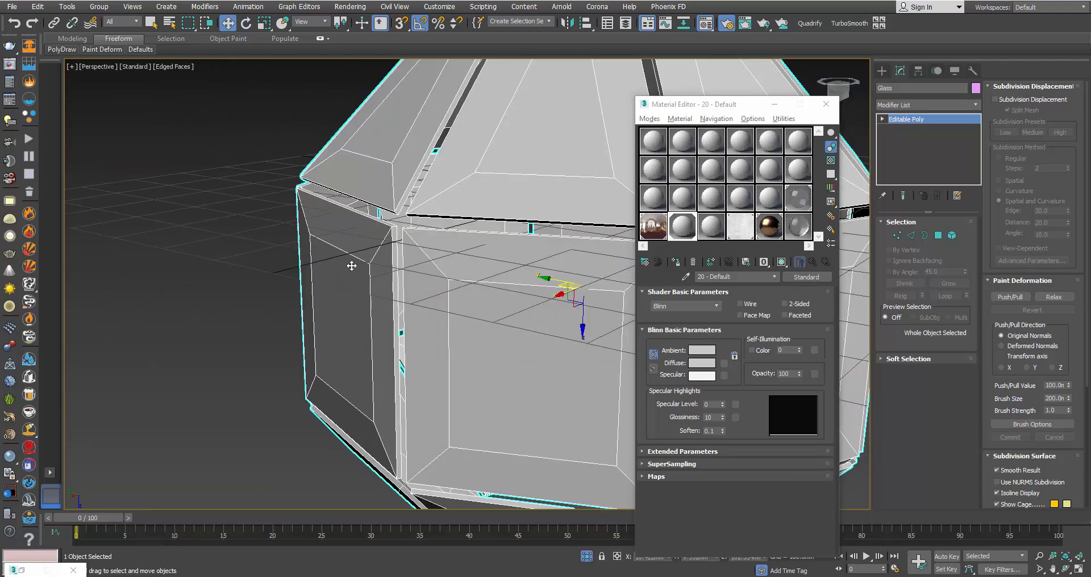
# - Clear all smoothing groups from every polygon of the glass object and leave polygon editing
pyautogui.click(938, 237)
pyautogui.hotkey('ctrl', 'a')
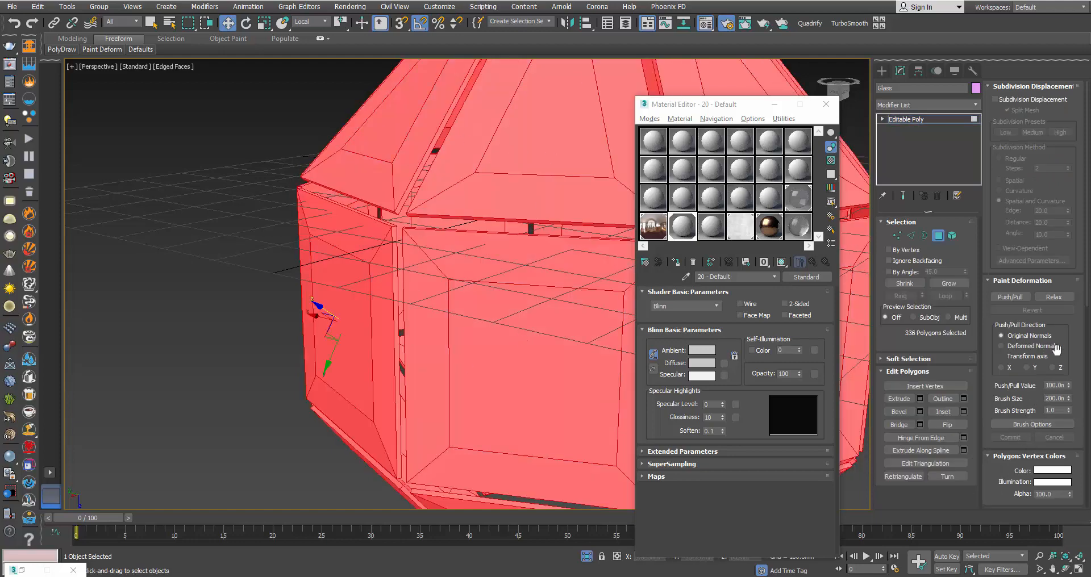
pyautogui.click(1020, 87)
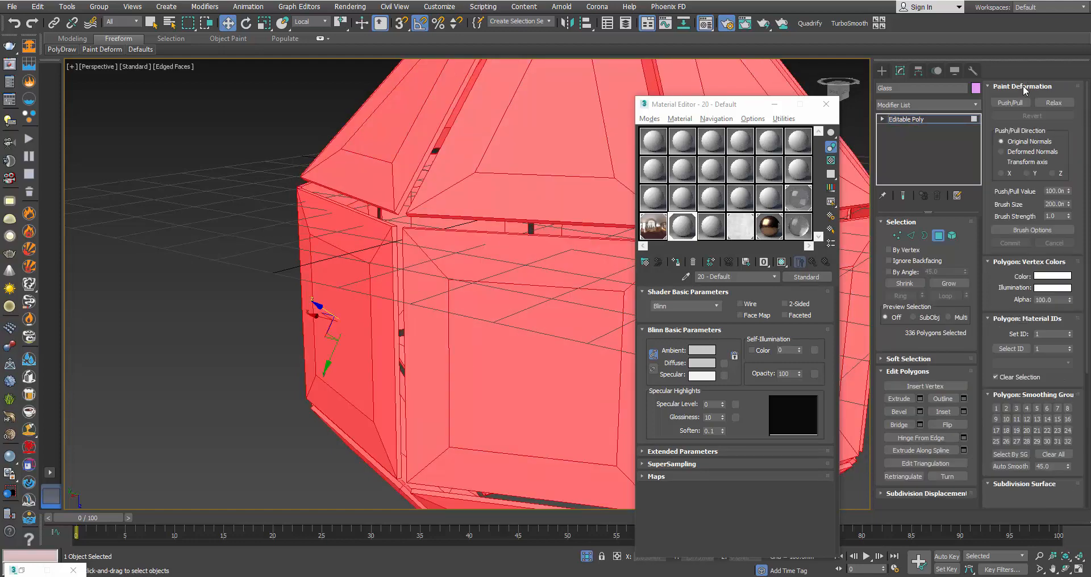
pyautogui.click(1022, 87)
pyautogui.click(1049, 280)
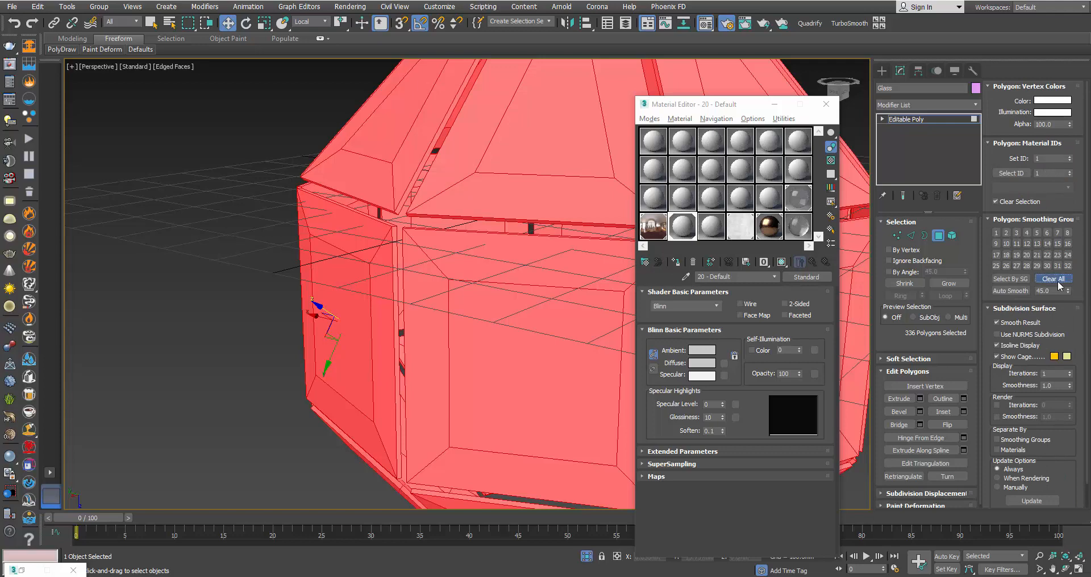
pyautogui.click(937, 233)
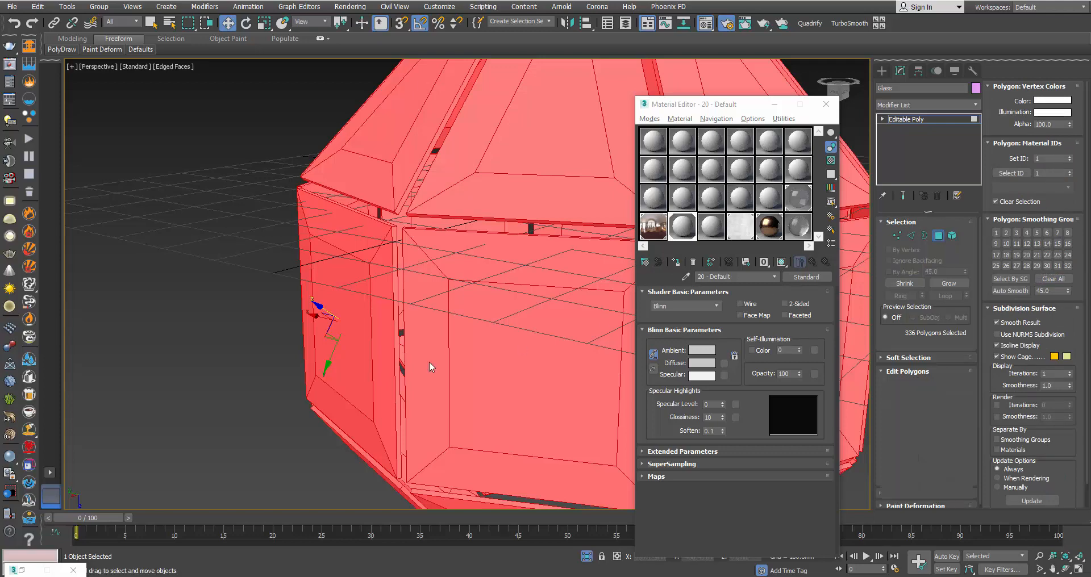
# - Apply the clear Corona glass material 24 - Default to the beveled panels and return to the four-view layout
pyautogui.click(210, 390)
pyautogui.keyDown('alt'); pyautogui.moveTo(484, 370); pyautogui.dragTo(349, 221, button='middle'); pyautogui.keyUp('alt')
pyautogui.moveTo(387, 182); pyautogui.dragTo(275, 261, button='middle')
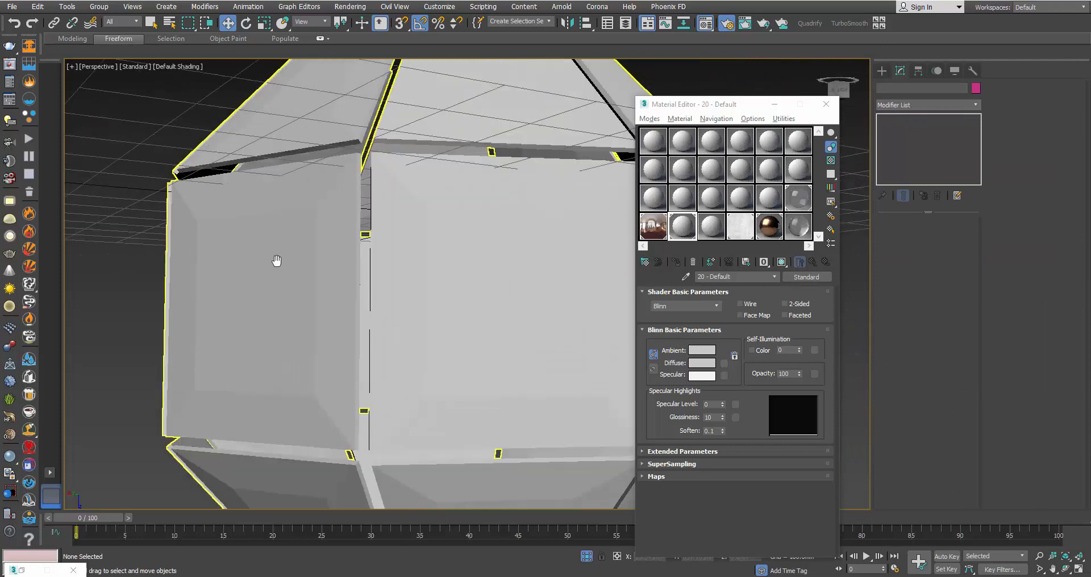
pyautogui.scroll(-3, 270, 264)
pyautogui.moveTo(798, 226); pyautogui.dragTo(491, 280)
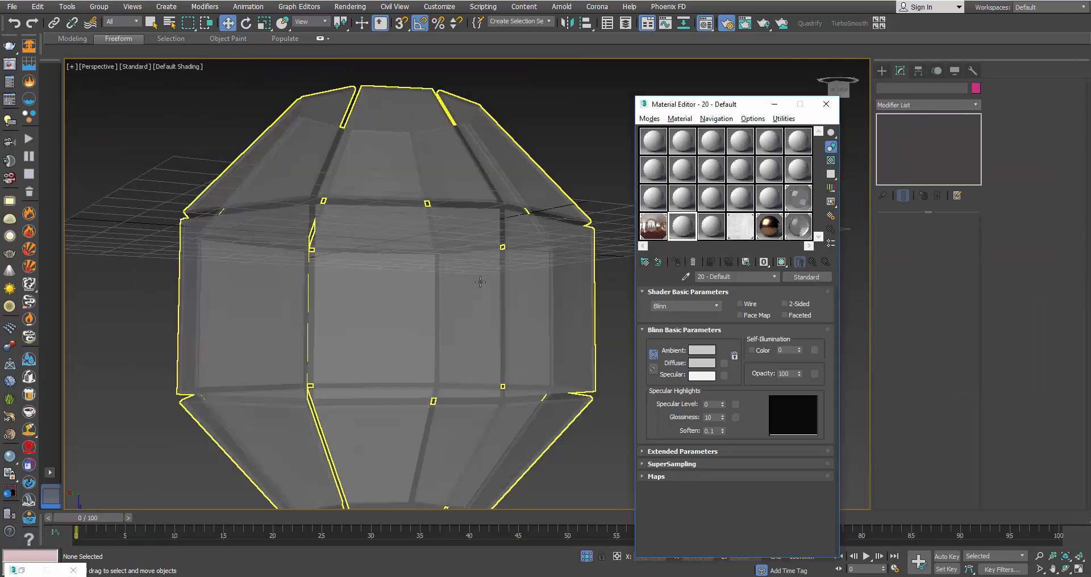
pyautogui.hotkey('alt', 'w')
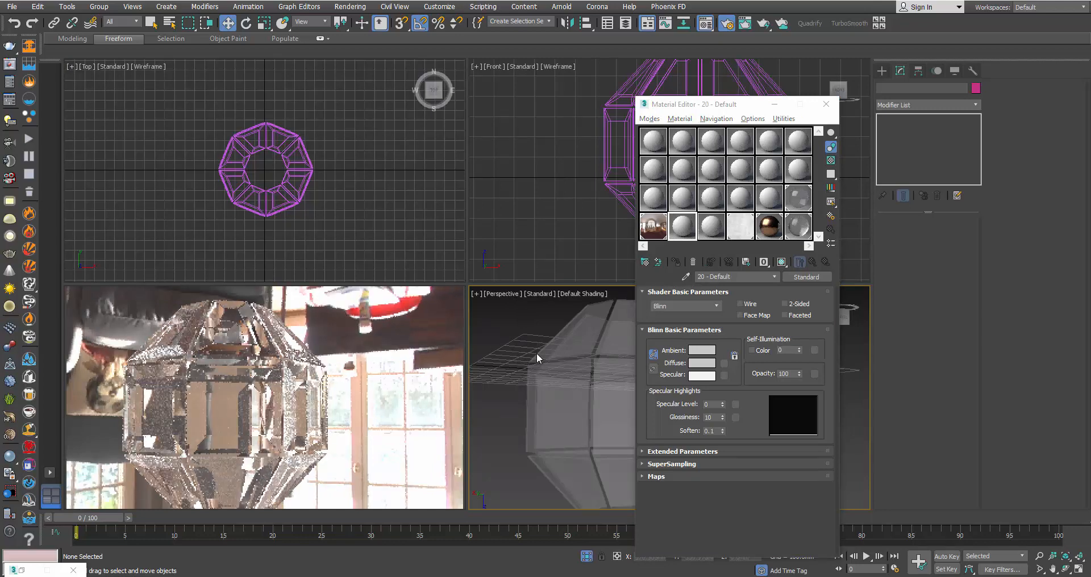
# - Unhide the rest of the lantern's parts around the glass panels in the perspective view
pyautogui.rightClick(595, 340)
pyautogui.click(648, 263)
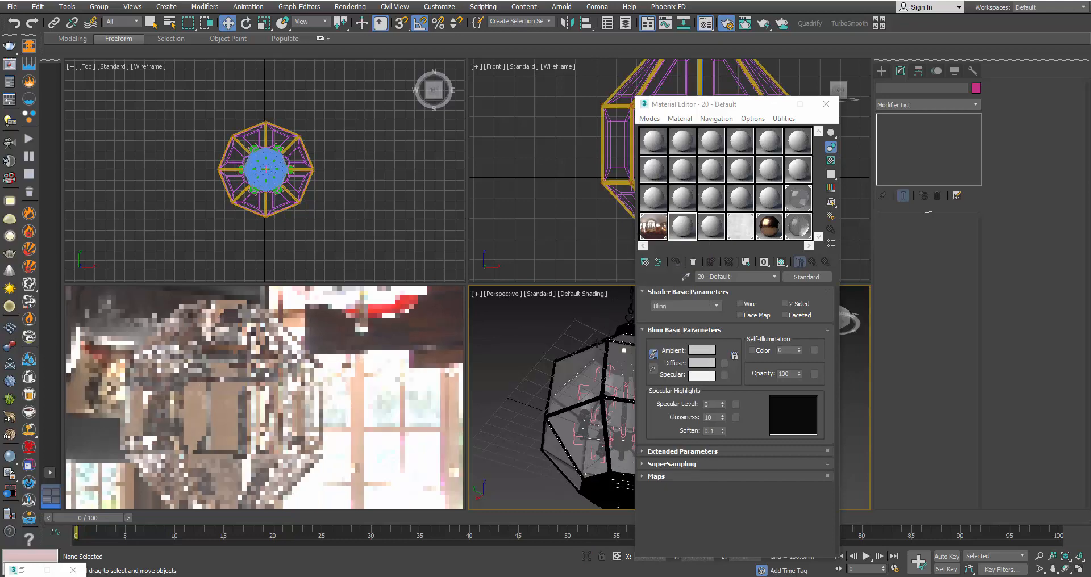
pyautogui.moveTo(597, 342)
pyautogui.keyDown('alt'); pyautogui.mouseDown(button='middle')
pyautogui.moveTo(593, 367)
pyautogui.moveTo(600, 353)
pyautogui.mouseUp(button='middle'); pyautogui.keyUp('alt')
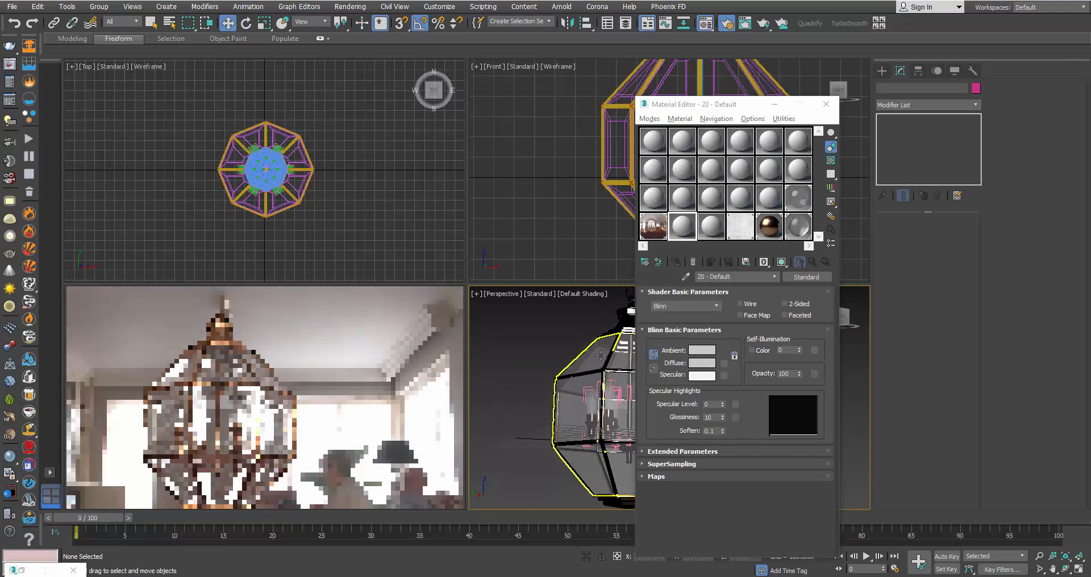
# - Replace the environment's Corona Bitmap image with studio001.hdr from the HDRI folder
pyautogui.click(657, 232)
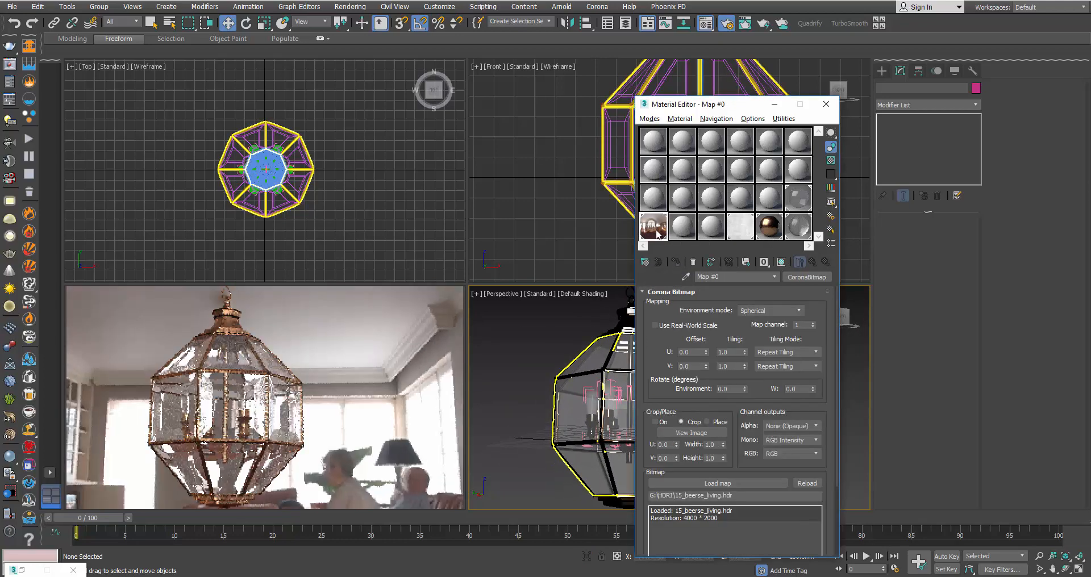
pyautogui.click(706, 486)
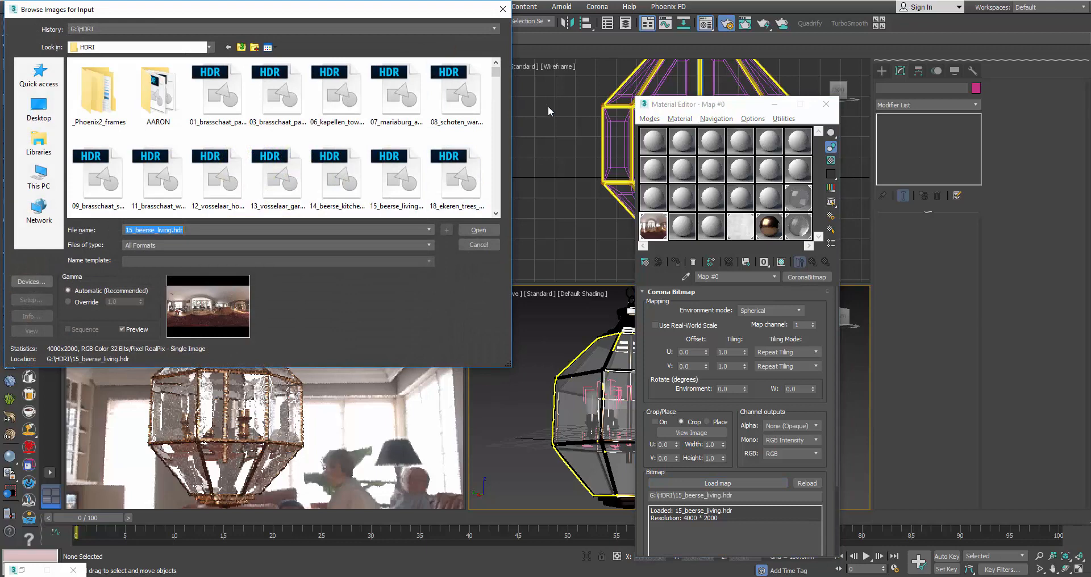
pyautogui.moveTo(496, 71); pyautogui.dragTo(502, 179)
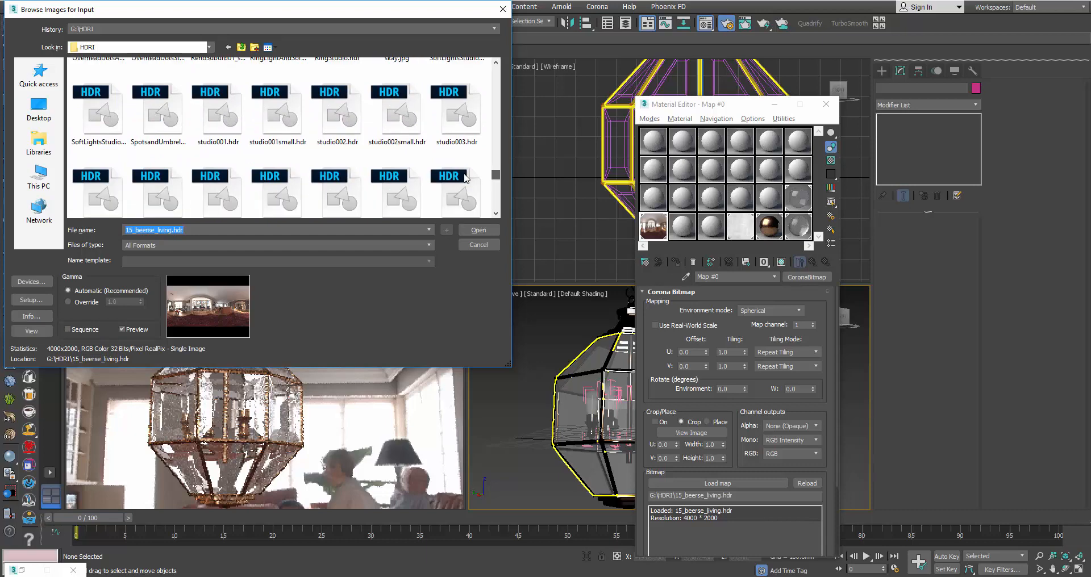
pyautogui.click(227, 116)
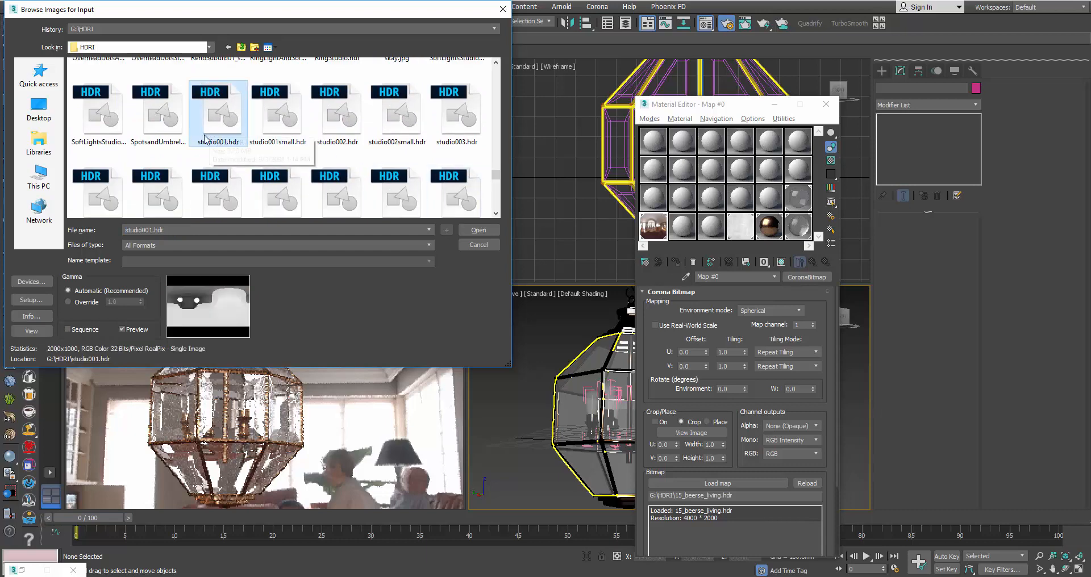
pyautogui.doubleClick(200, 119)
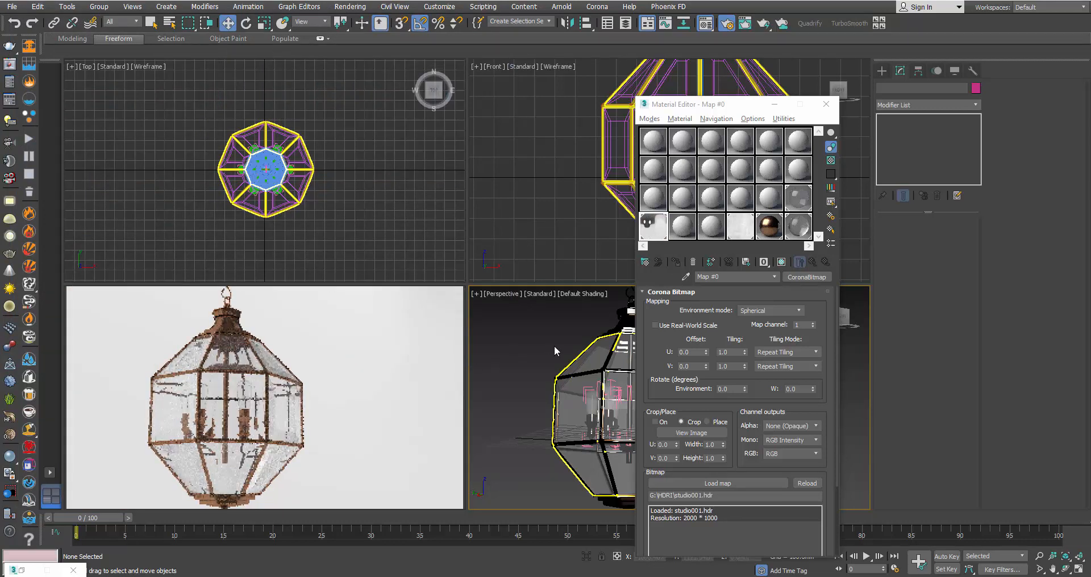
# - Frame the whole lantern in the perspective view and compare its render with the Lantern Owen L reference photo
pyautogui.click(774, 104)
pyautogui.moveTo(677, 375); pyautogui.dragTo(701, 370, button='middle')
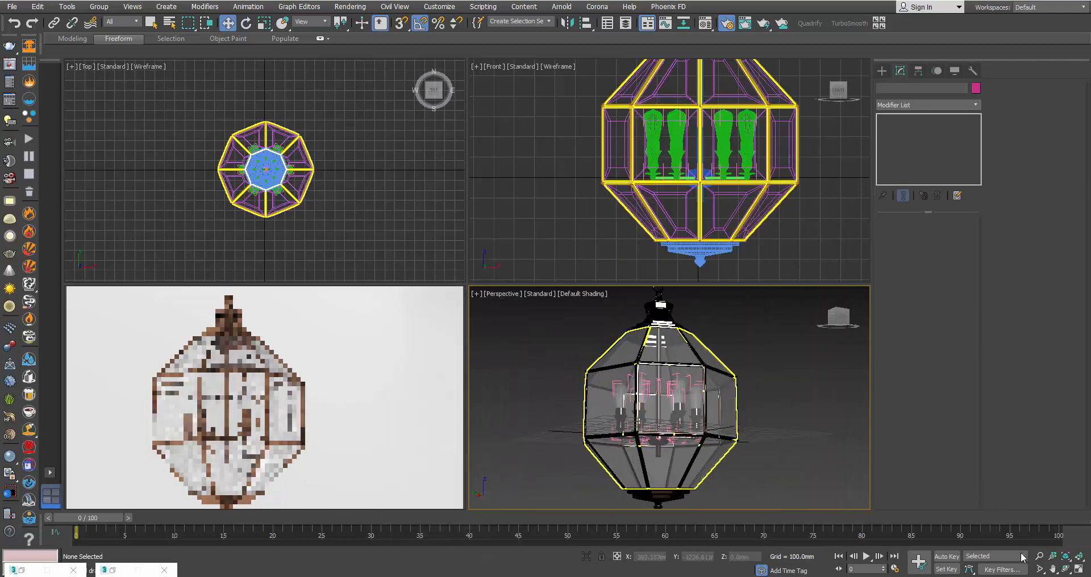
pyautogui.click(1040, 556)
pyautogui.moveTo(687, 380); pyautogui.dragTo(655, 403)
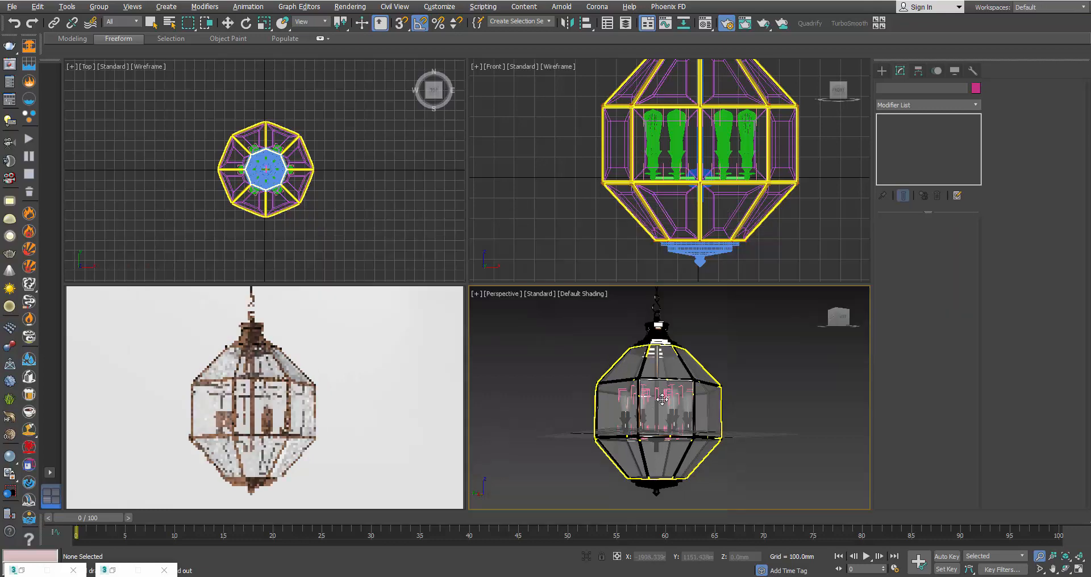
pyautogui.hotkey('alt', 'Tab')
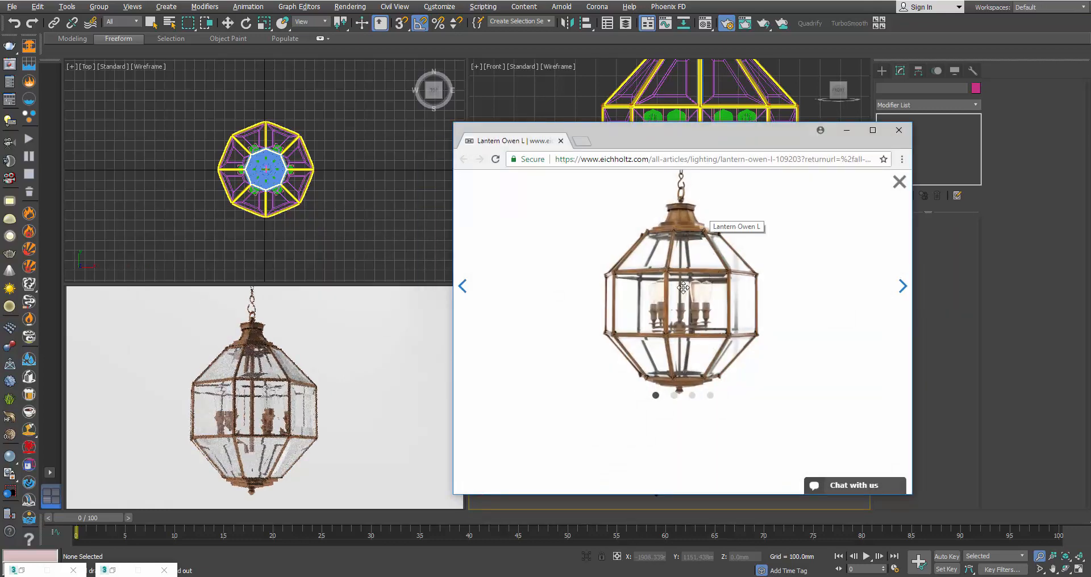
# - Set the reflection level of the lantern's copper metal material 23 - Default to 0.8
pyautogui.click(703, 29)
pyautogui.click(704, 28)
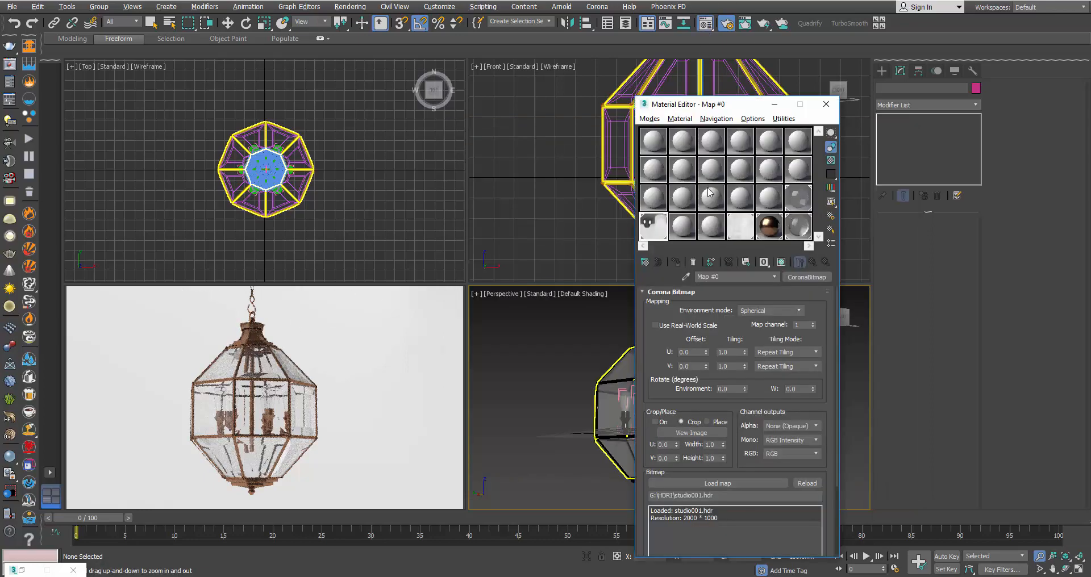
pyautogui.click(770, 226)
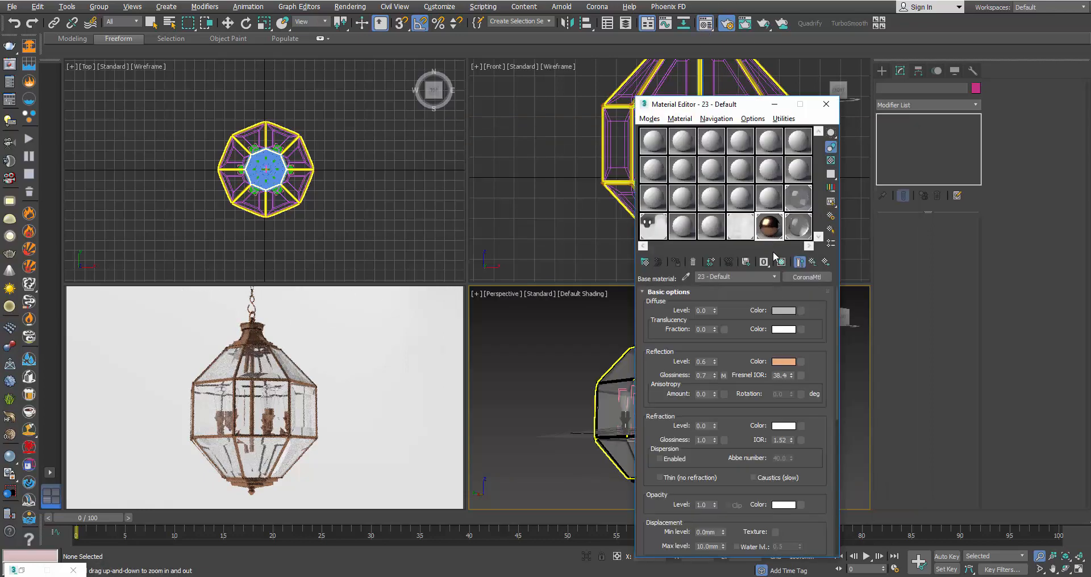
pyautogui.click(709, 362)
pyautogui.write('0.8')
pyautogui.press('Return')
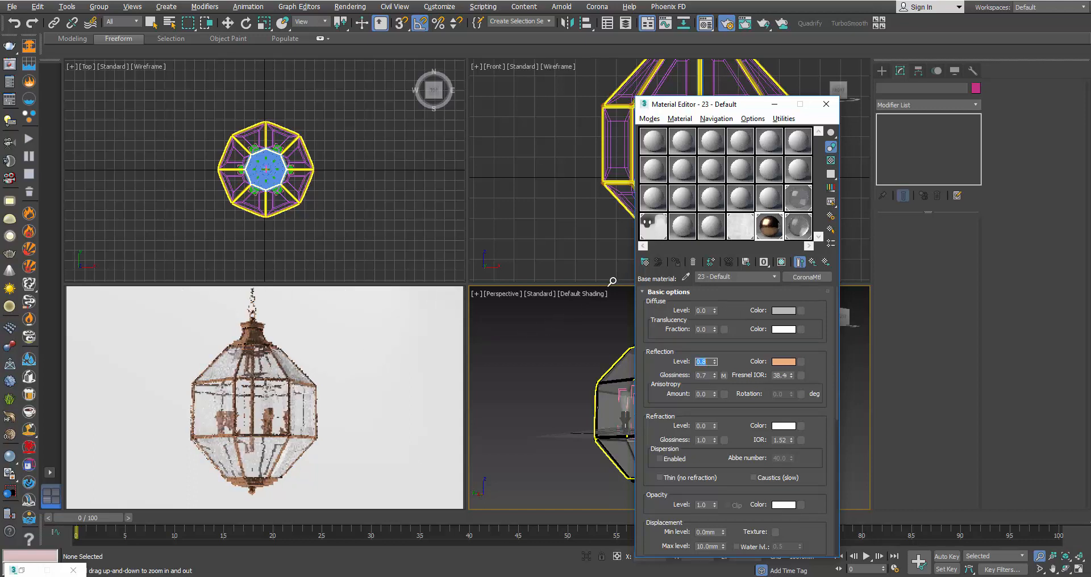
# - Examine the upper part of the lantern's metal frame in the render and reopen the metal material's settings
pyautogui.click(774, 104)
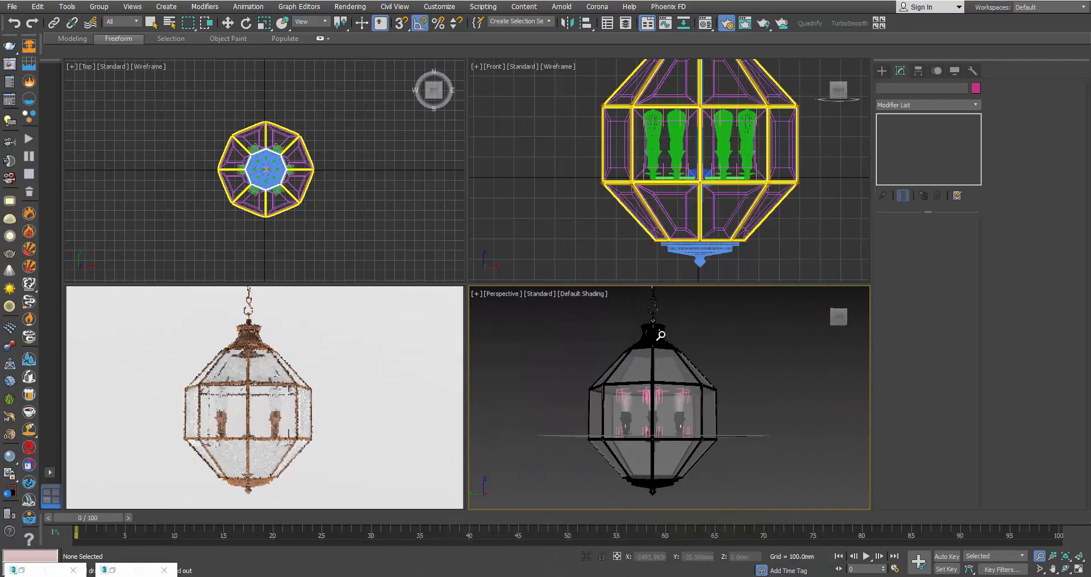
pyautogui.scroll(3, 654, 335)
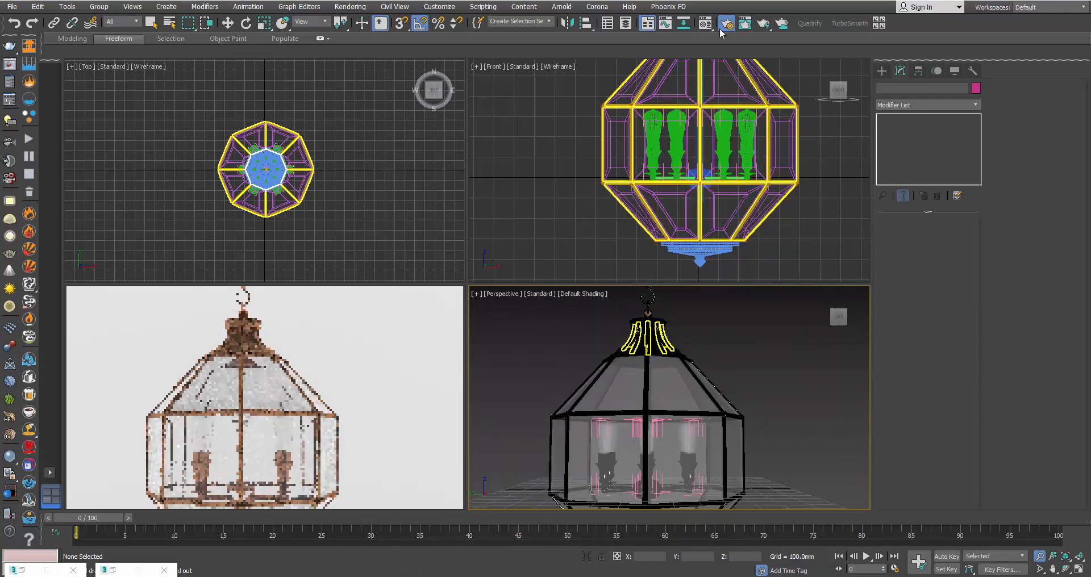
pyautogui.click(114, 571)
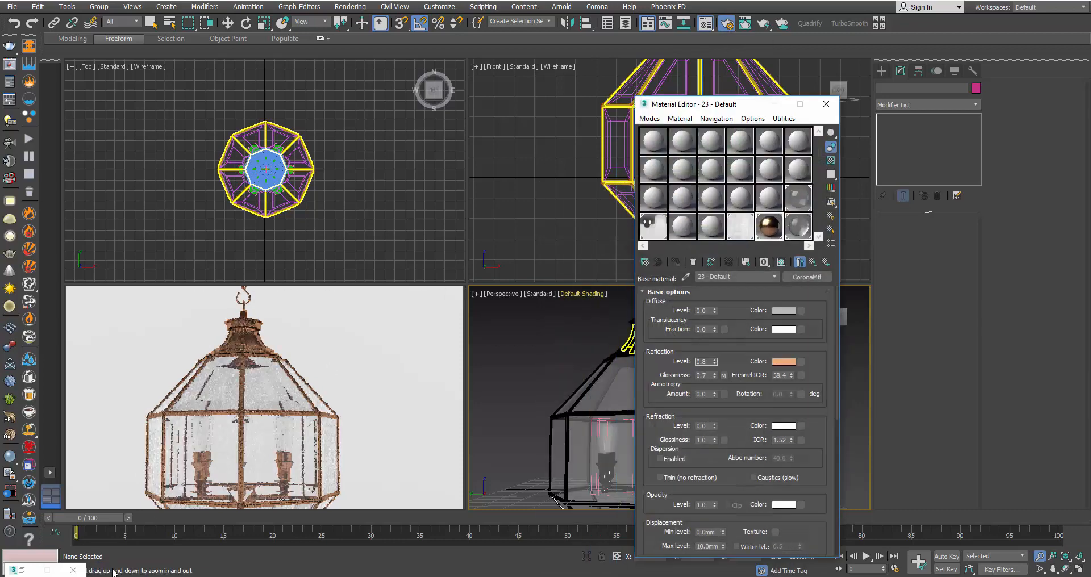
# - Set the Corona tone-mapping contrast to 2.21 and the simple exposure to -0.06 EV
pyautogui.click(34, 570)
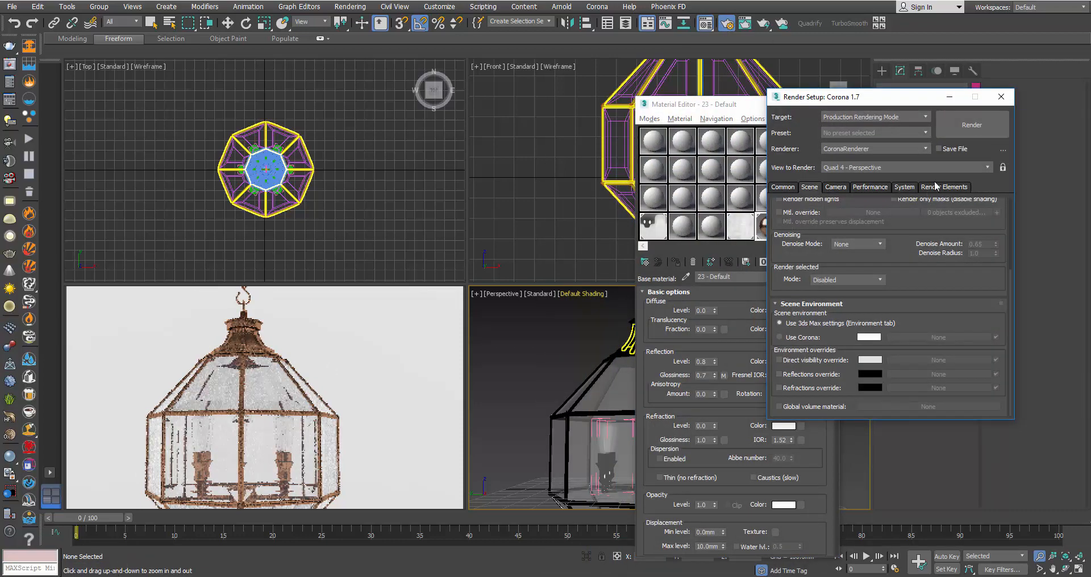
pyautogui.click(838, 189)
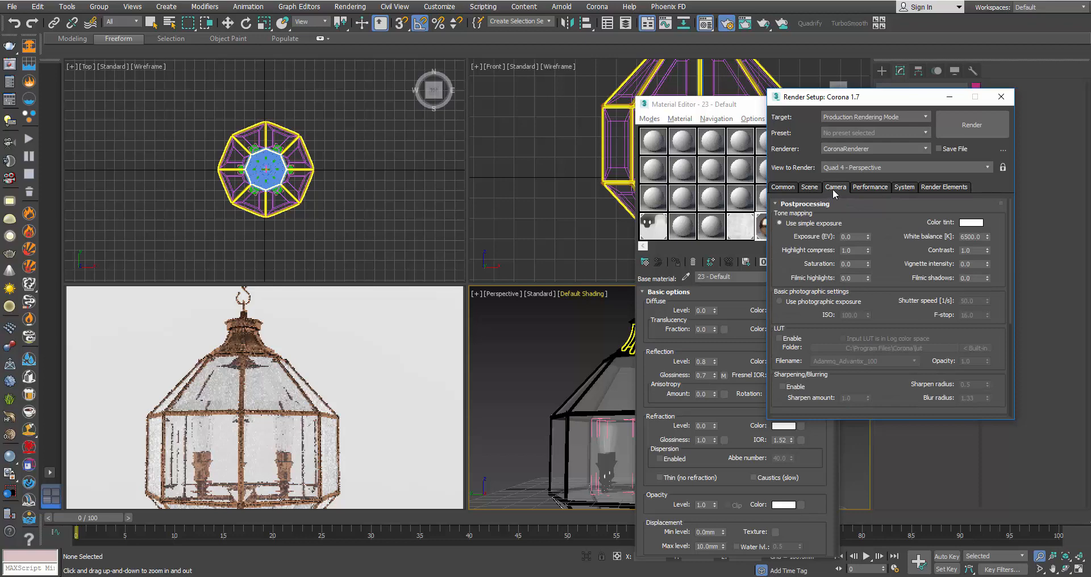
pyautogui.scroll(-5, 862, 216)
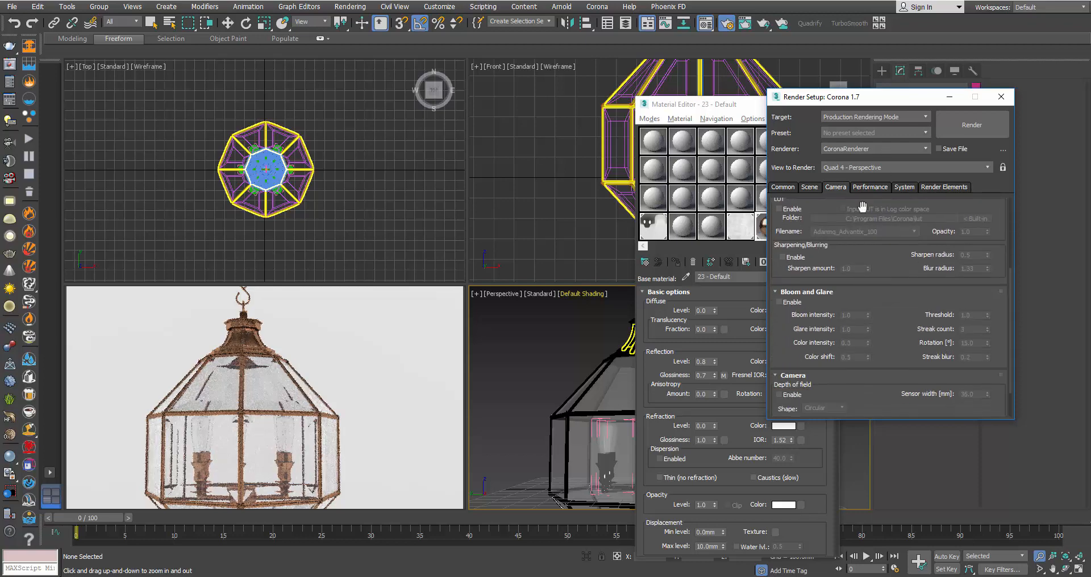
pyautogui.scroll(5, 880, 265)
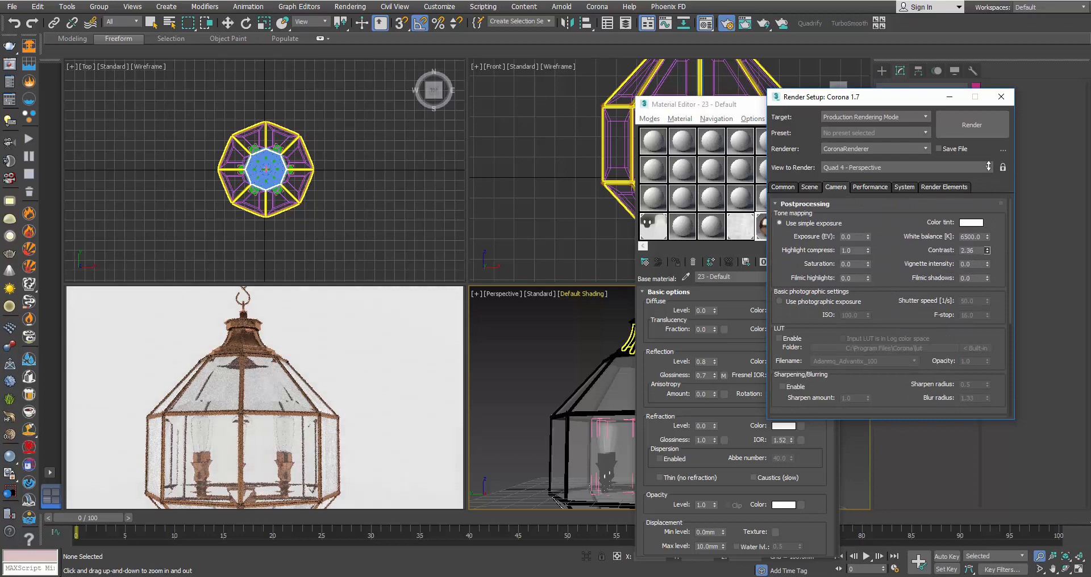
pyautogui.moveTo(989, 166); pyautogui.dragTo(988, 62)
pyautogui.moveTo(870, 227)
pyautogui.mouseDown()
pyautogui.moveTo(873, 203)
pyautogui.moveTo(882, 239)
pyautogui.mouseUp()
# - Enable Bloom and Glare for the Corona render with bloom intensity 5.0 and glare intensity 5.0
pyautogui.scroll(-5, 846, 235)
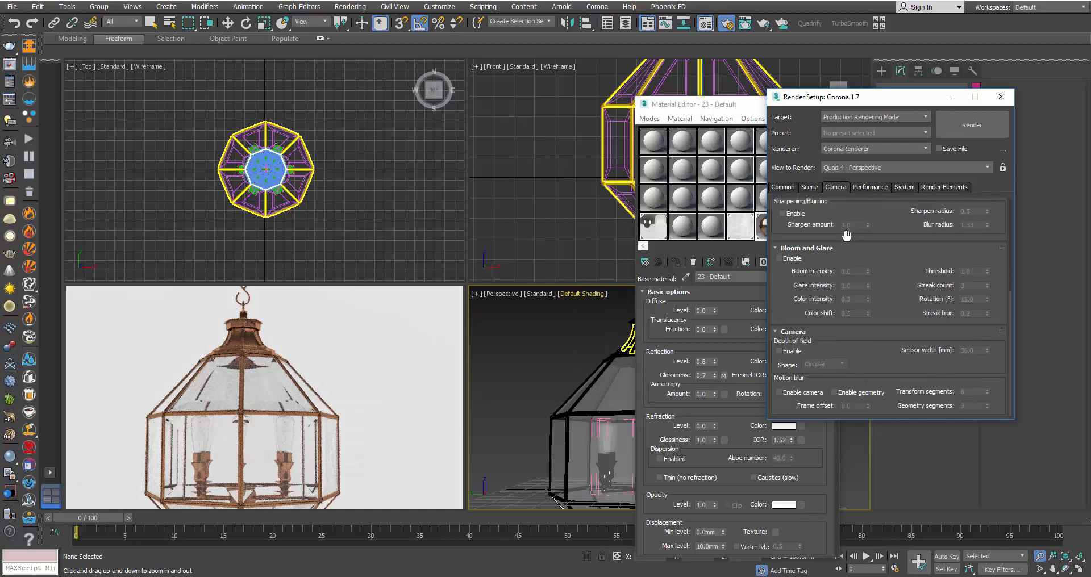
pyautogui.click(780, 259)
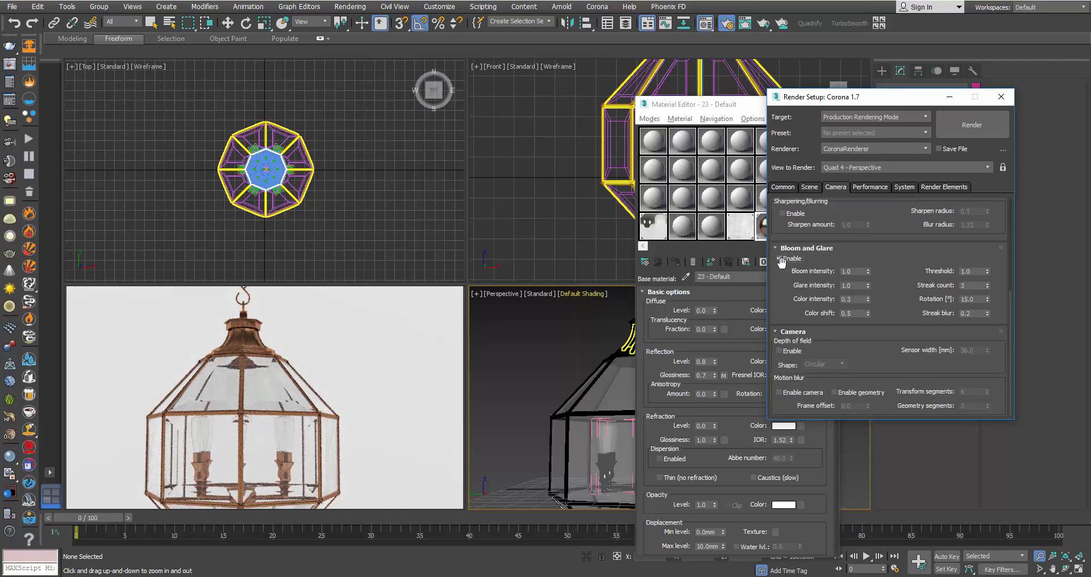
pyautogui.click(852, 272)
pyautogui.click(853, 286)
pyautogui.click(891, 300)
pyautogui.click(761, 109)
pyautogui.click(774, 104)
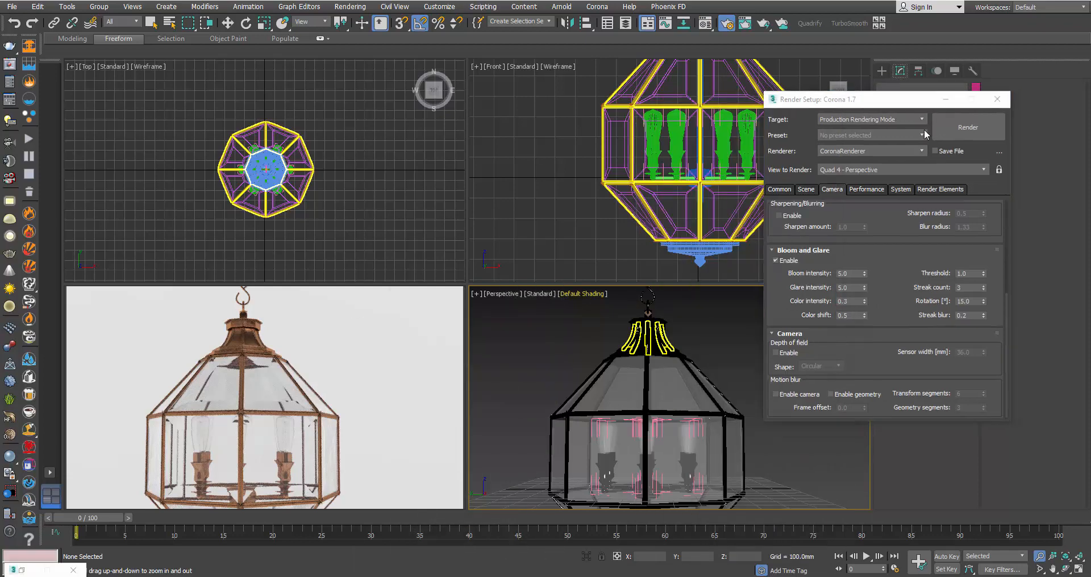
pyautogui.click(948, 96)
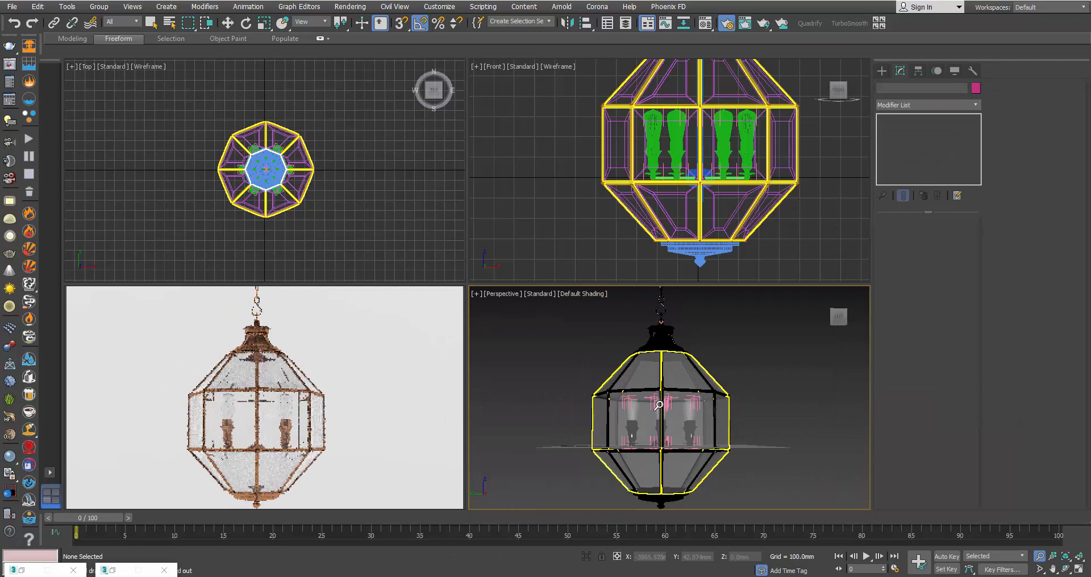
# - Replace the environment's Corona Bitmap image with studio007.hdr from the HDRI folder
pyautogui.keyDown('alt'); pyautogui.moveTo(642, 411); pyautogui.dragTo(647, 412, button='middle'); pyautogui.keyUp('alt')
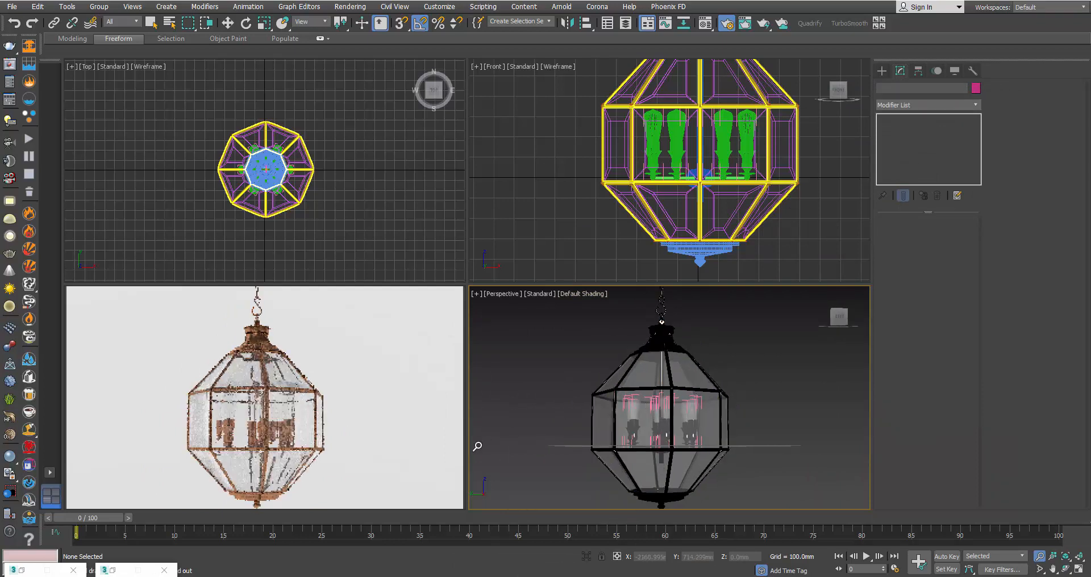
pyautogui.click(98, 572)
pyautogui.click(1002, 97)
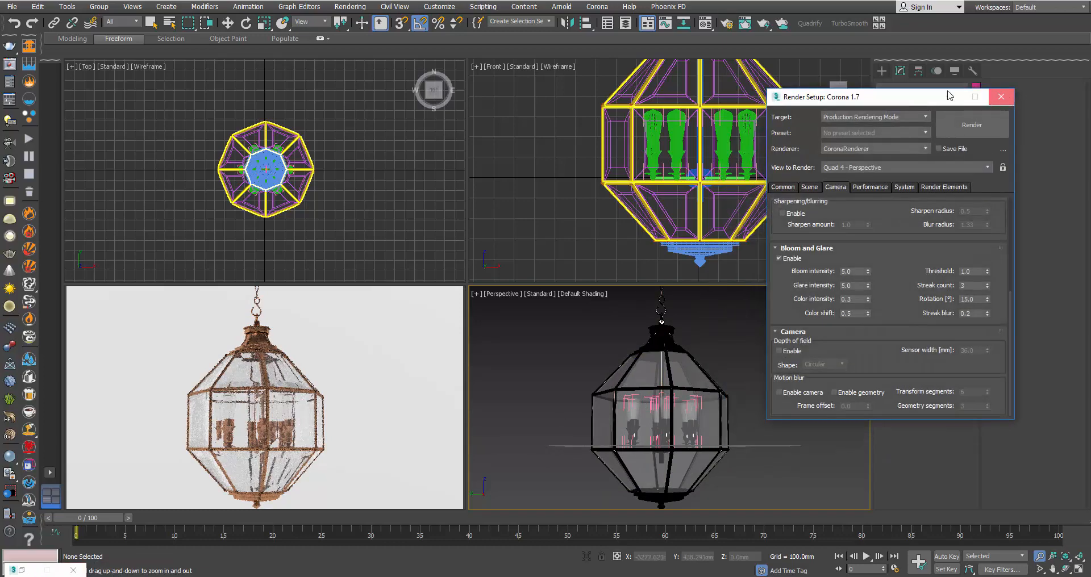
pyautogui.click(707, 23)
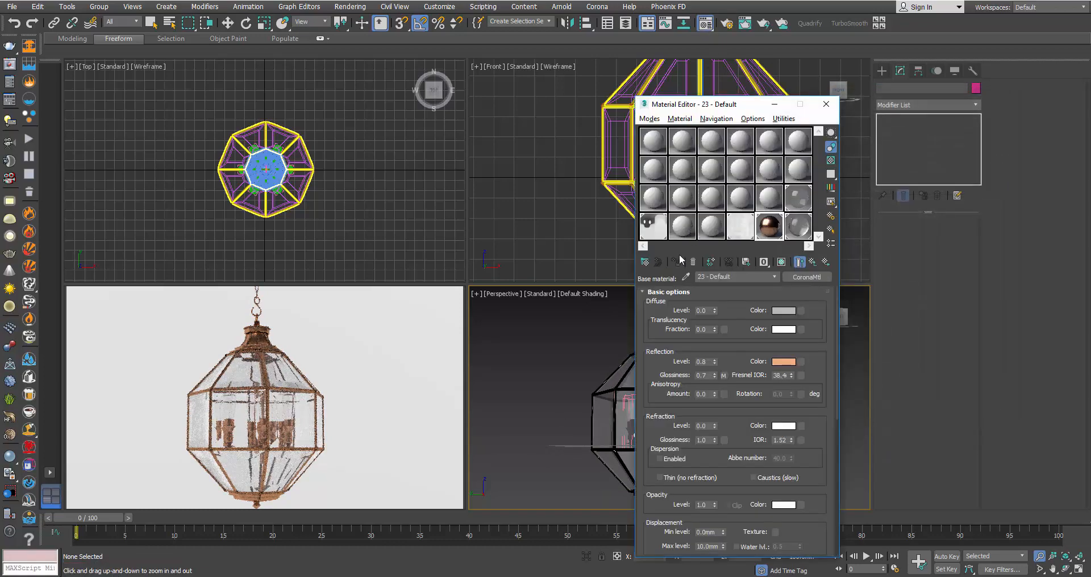
pyautogui.click(665, 230)
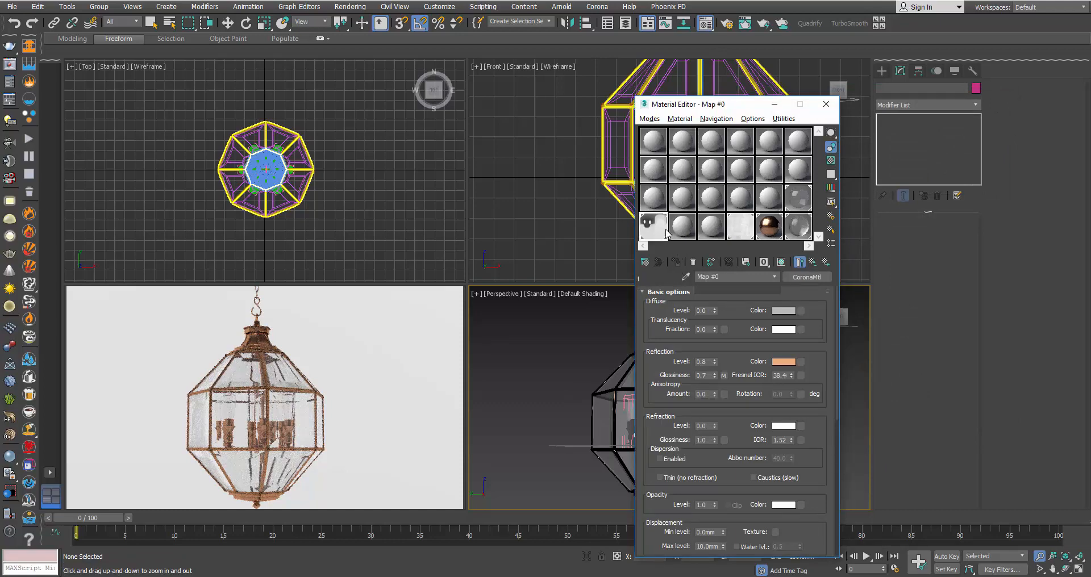
pyautogui.click(703, 485)
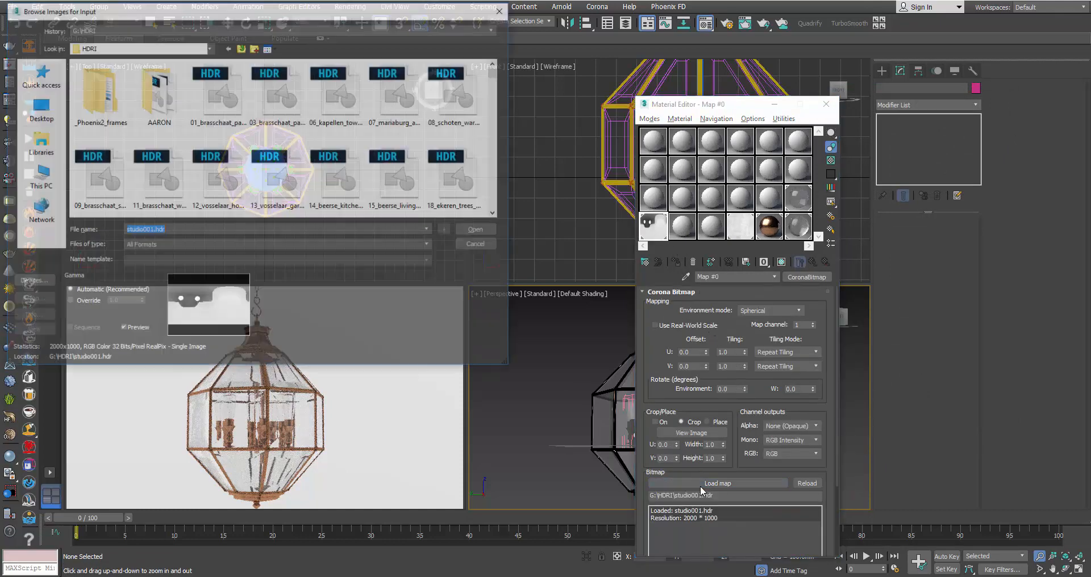
pyautogui.scroll(-3, 500, 106)
pyautogui.scroll(-10, 501, 105)
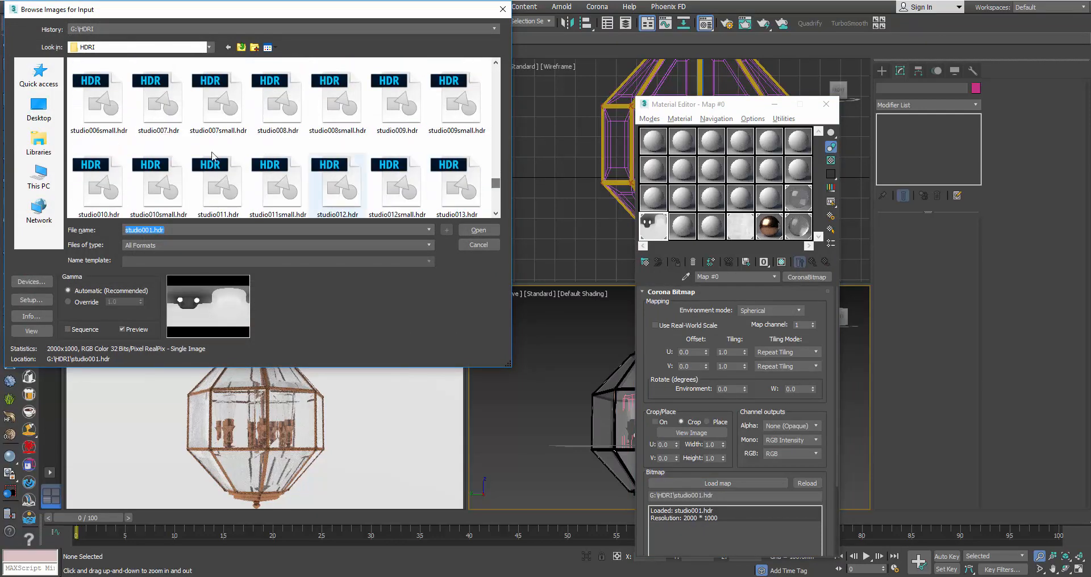
pyautogui.click(162, 108)
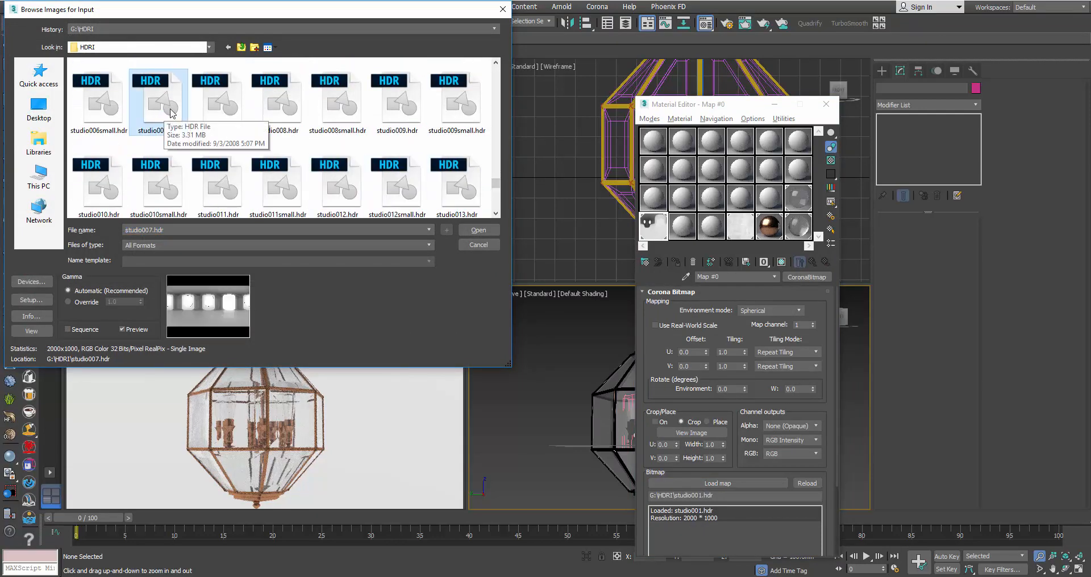
pyautogui.doubleClick(171, 113)
pyautogui.press('Return')
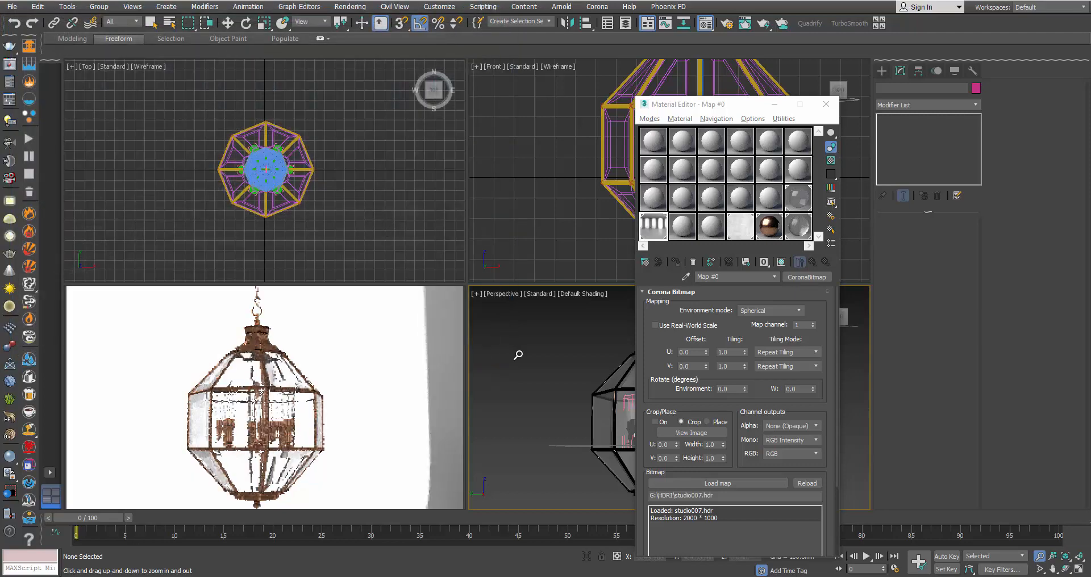
# - Lower the render's simple exposure to -0.64 EV and orbit the lantern until it stands against a plain light-grey backdrop
pyautogui.click(729, 26)
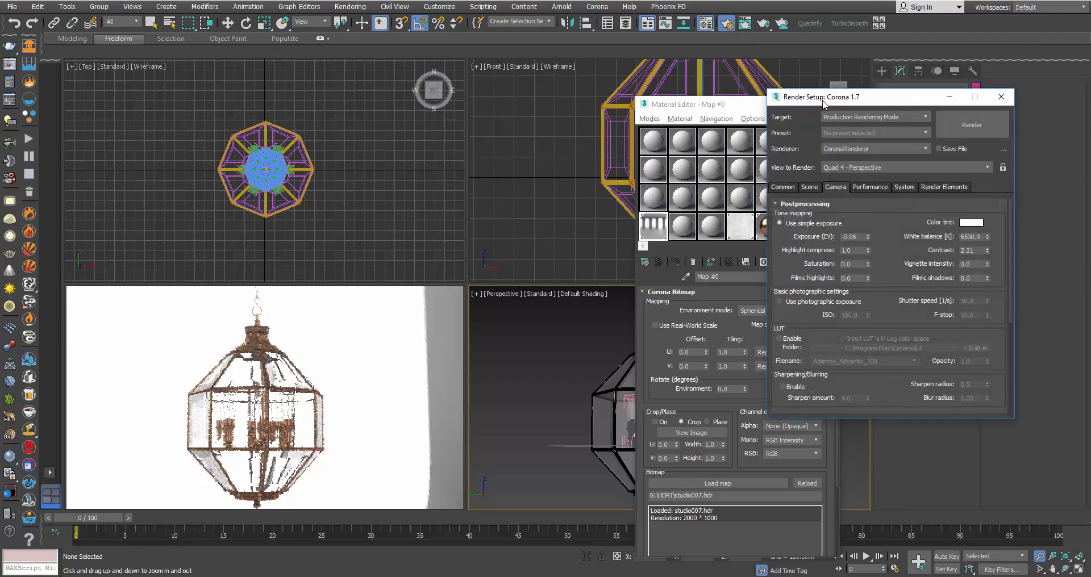
pyautogui.moveTo(824, 101); pyautogui.dragTo(932, 103)
pyautogui.moveTo(978, 250); pyautogui.dragTo(980, 263)
pyautogui.moveTo(981, 291)
pyautogui.mouseDown()
pyautogui.moveTo(984, 339)
pyautogui.moveTo(983, 299)
pyautogui.mouseUp()
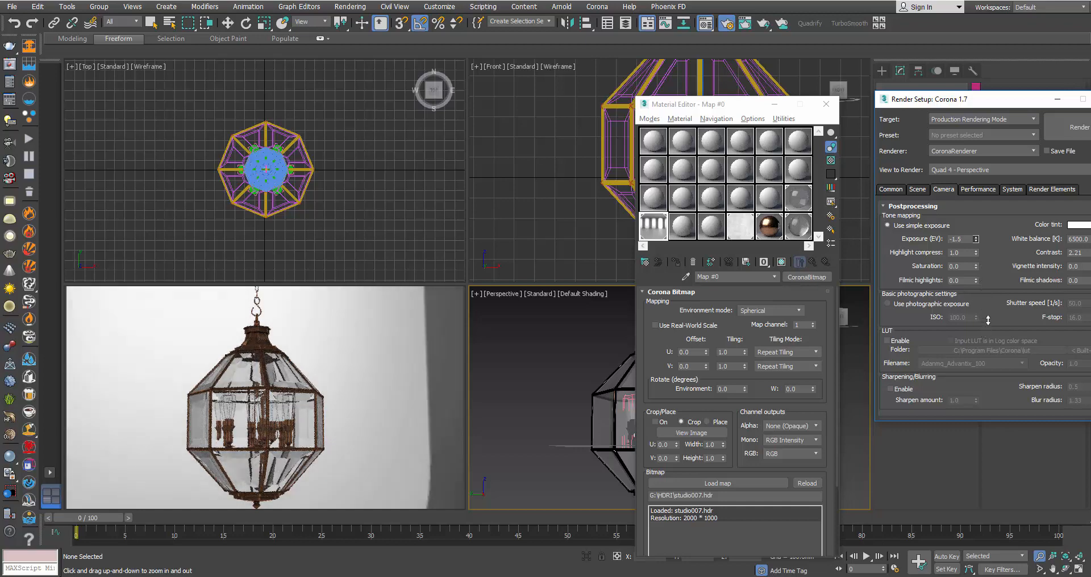
pyautogui.click(774, 104)
pyautogui.click(1065, 568)
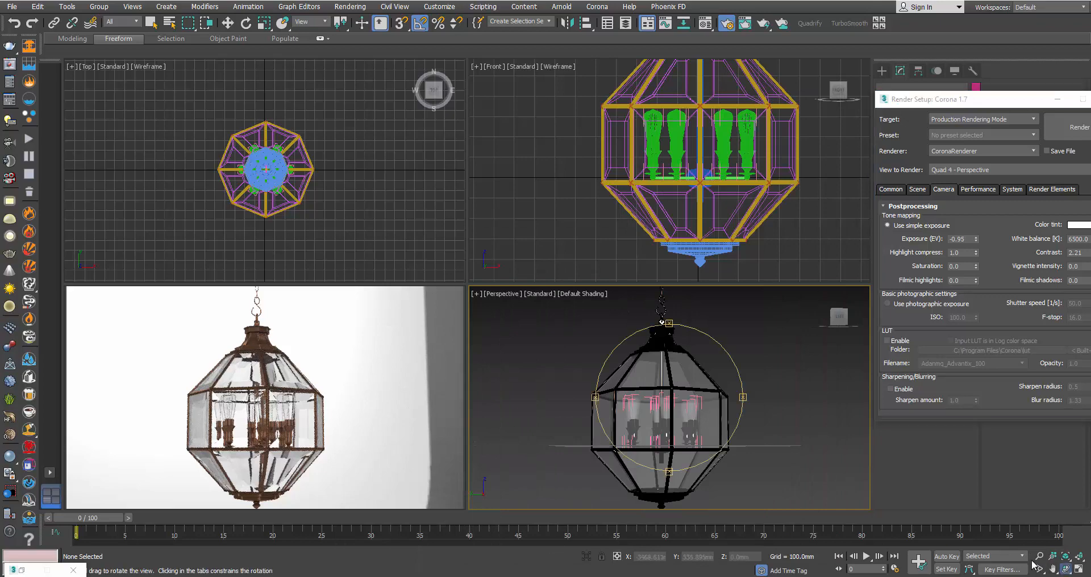
pyautogui.moveTo(697, 409); pyautogui.dragTo(663, 408)
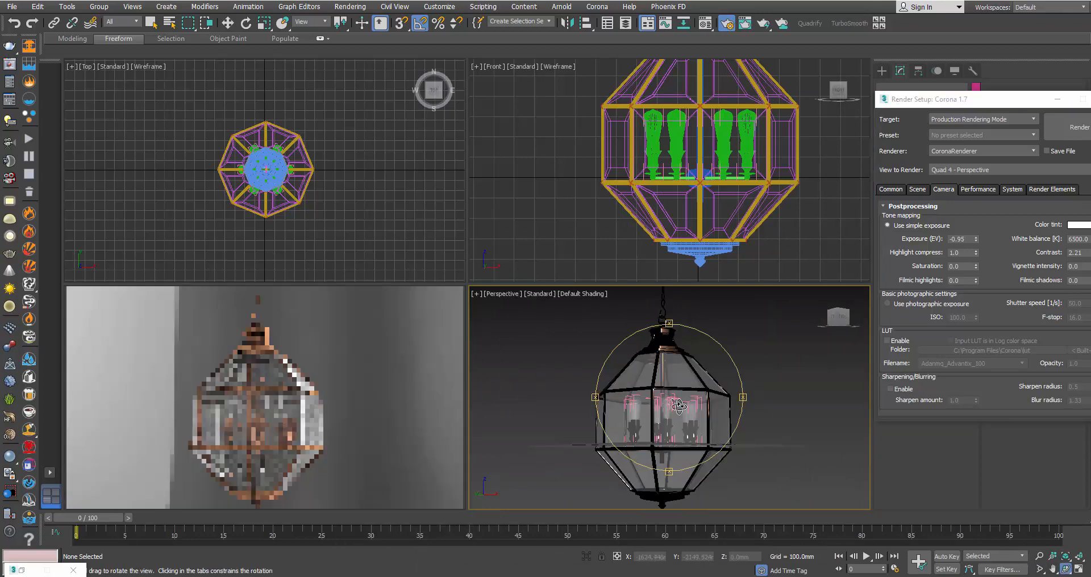
pyautogui.moveTo(682, 407)
pyautogui.mouseDown()
pyautogui.moveTo(663, 407)
pyautogui.moveTo(667, 419)
pyautogui.moveTo(673, 412)
pyautogui.mouseUp()
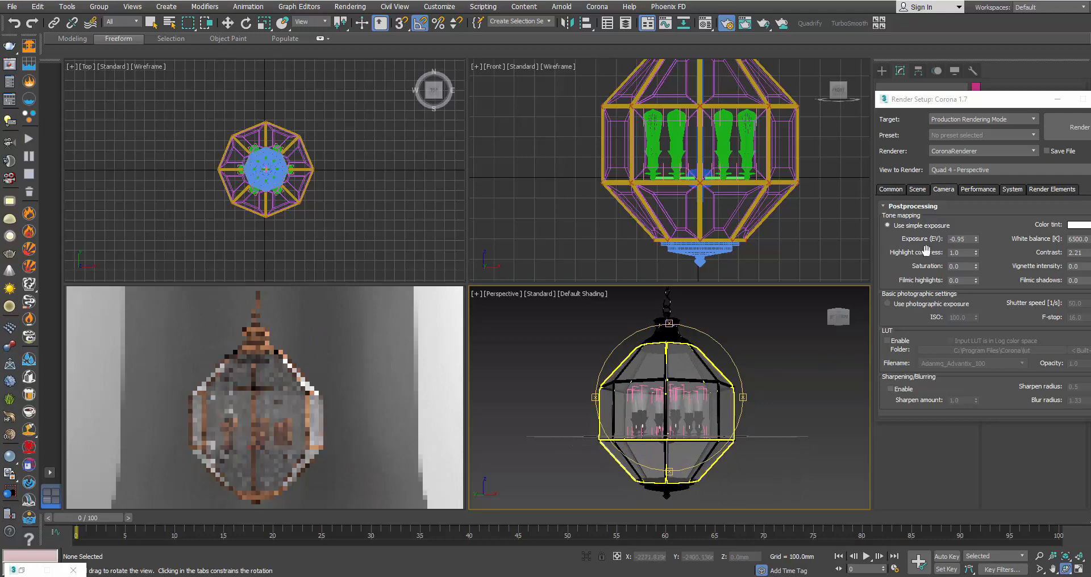
pyautogui.moveTo(976, 238)
pyautogui.mouseDown()
pyautogui.moveTo(972, 108)
pyautogui.moveTo(970, 223)
pyautogui.mouseUp()
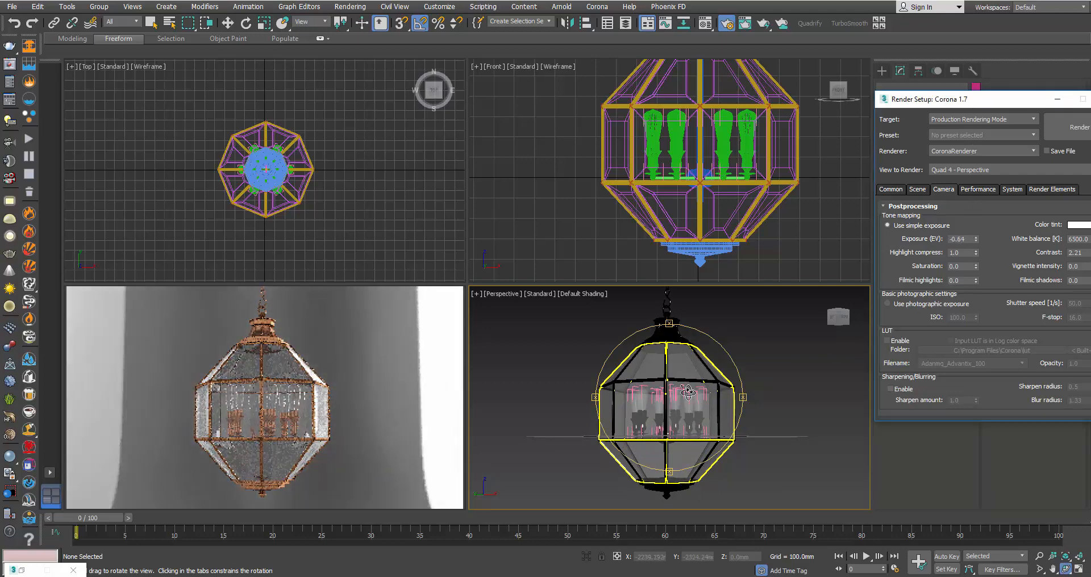
pyautogui.moveTo(689, 390)
pyautogui.mouseDown()
pyautogui.moveTo(664, 406)
pyautogui.moveTo(684, 397)
pyautogui.mouseUp()
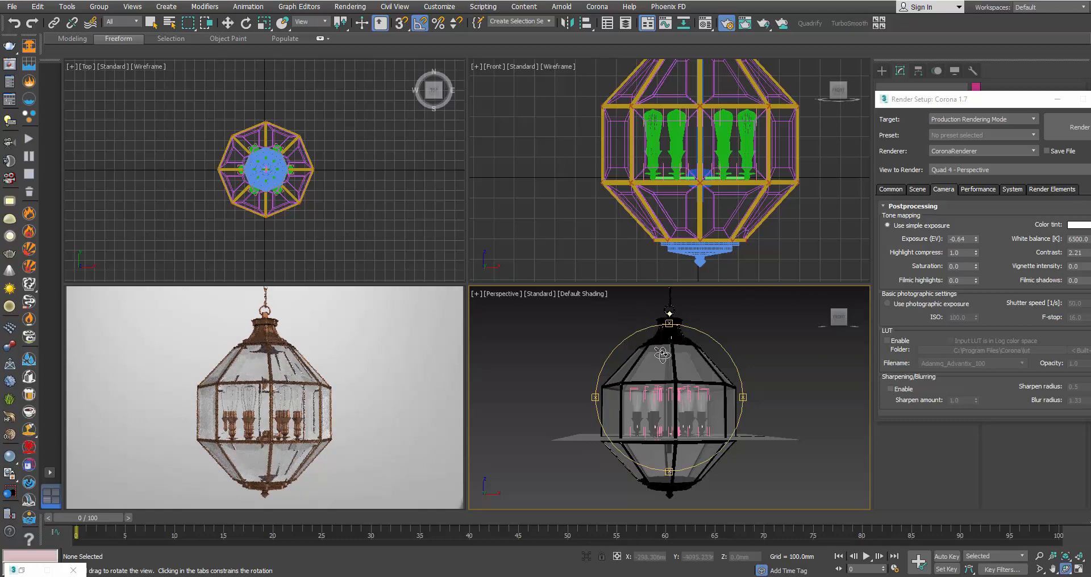
# - Select the faceted connector below the hanging ring on the lantern's top cap and frame it with edged faces shown
pyautogui.scroll(5, 676, 327)
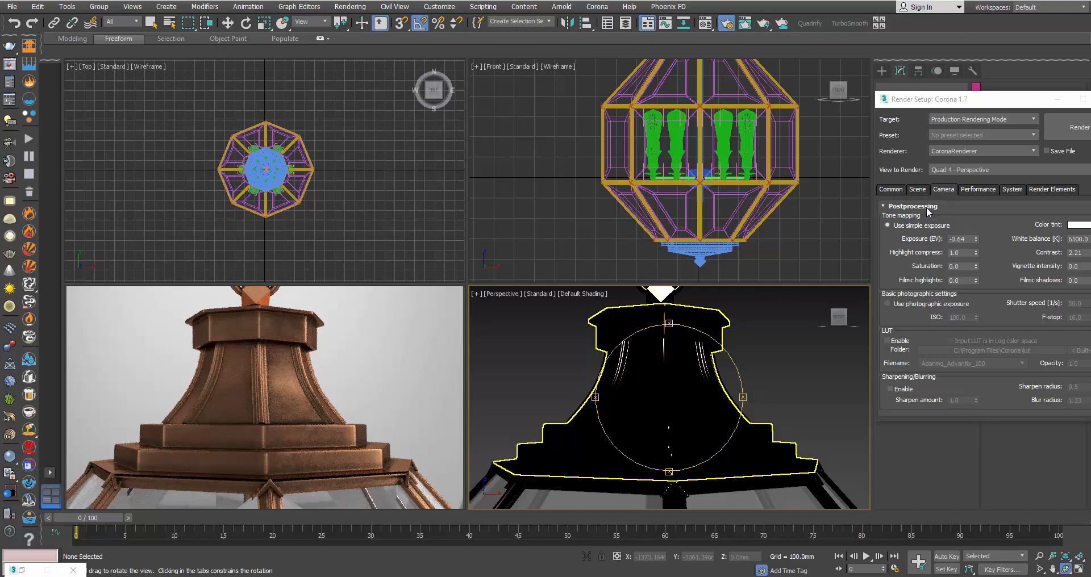
pyautogui.click(705, 22)
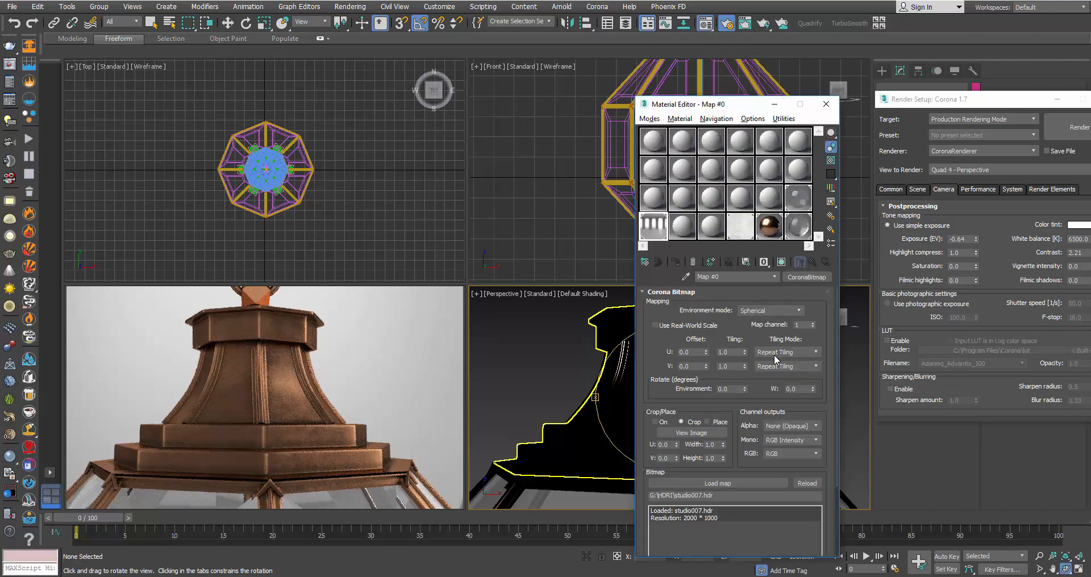
pyautogui.moveTo(623, 361); pyautogui.dragTo(638, 423)
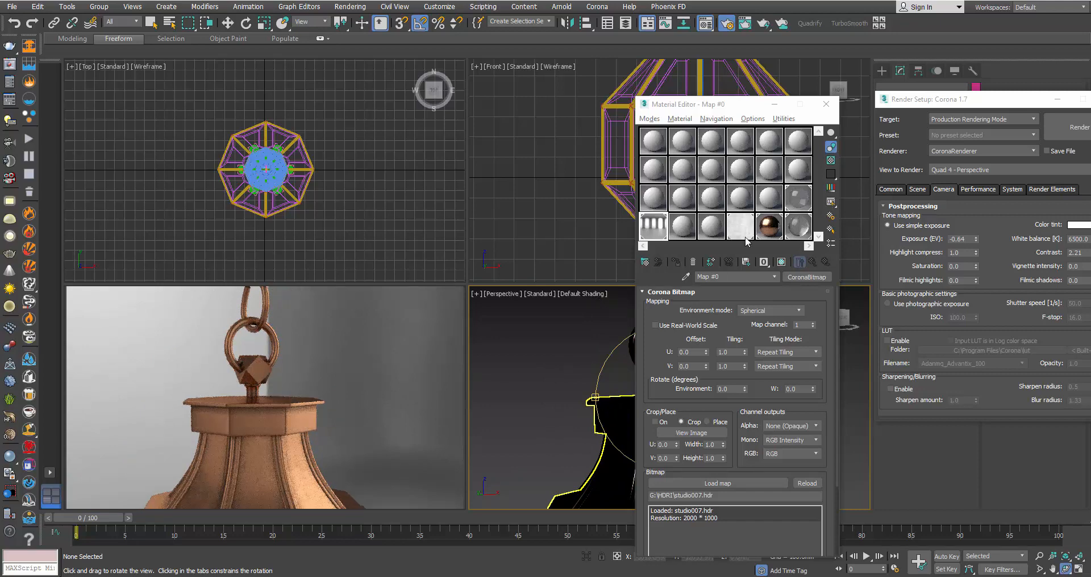
pyautogui.click(773, 104)
pyautogui.press('w')
pyautogui.click(664, 359)
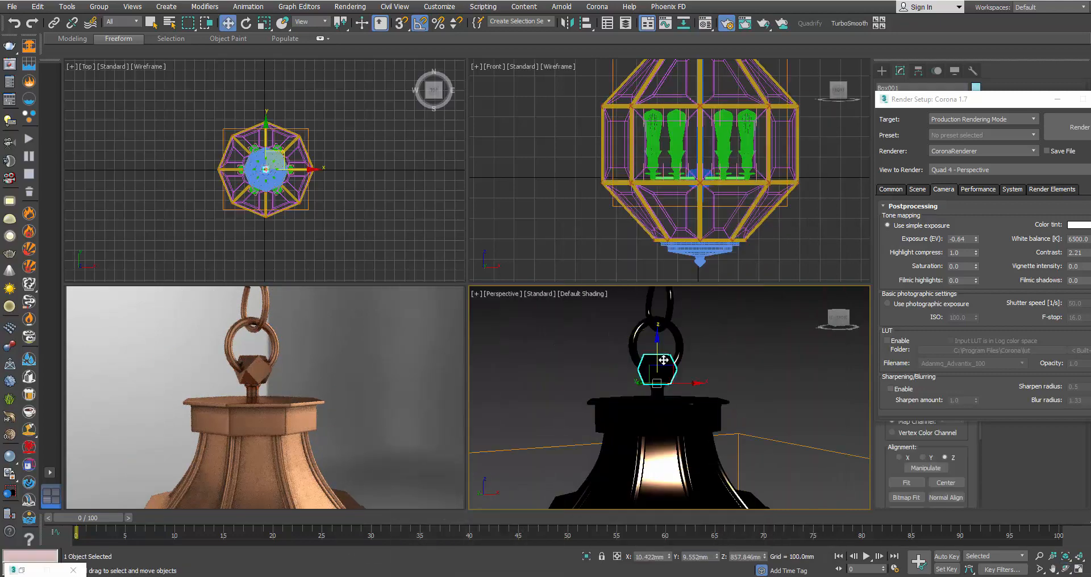
pyautogui.press('F4')
pyautogui.press('z')
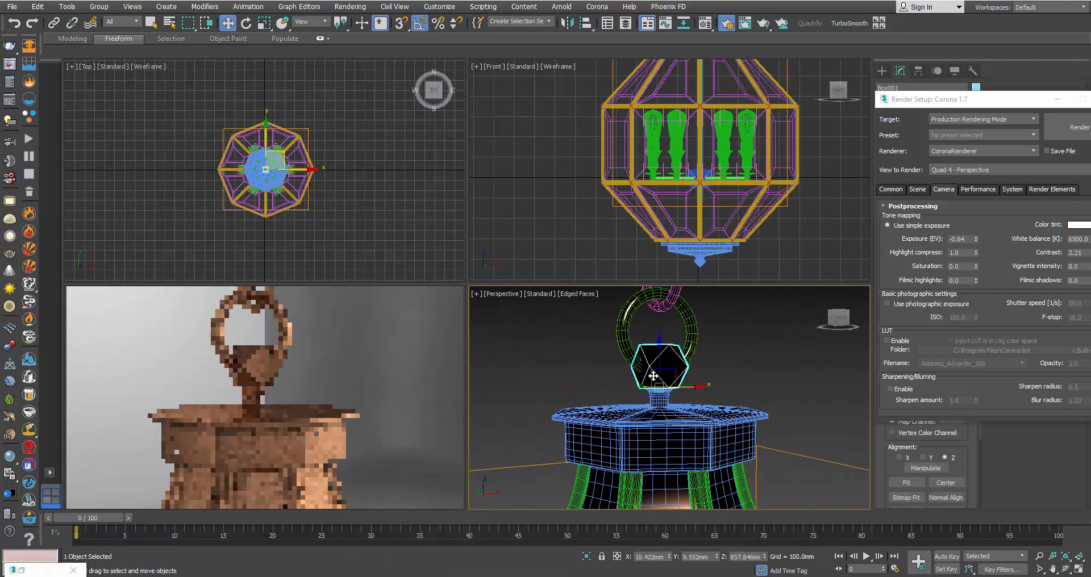
# - Collapse the faceted connector's UVW Map modifier into its Editable Poly
pyautogui.click(1057, 99)
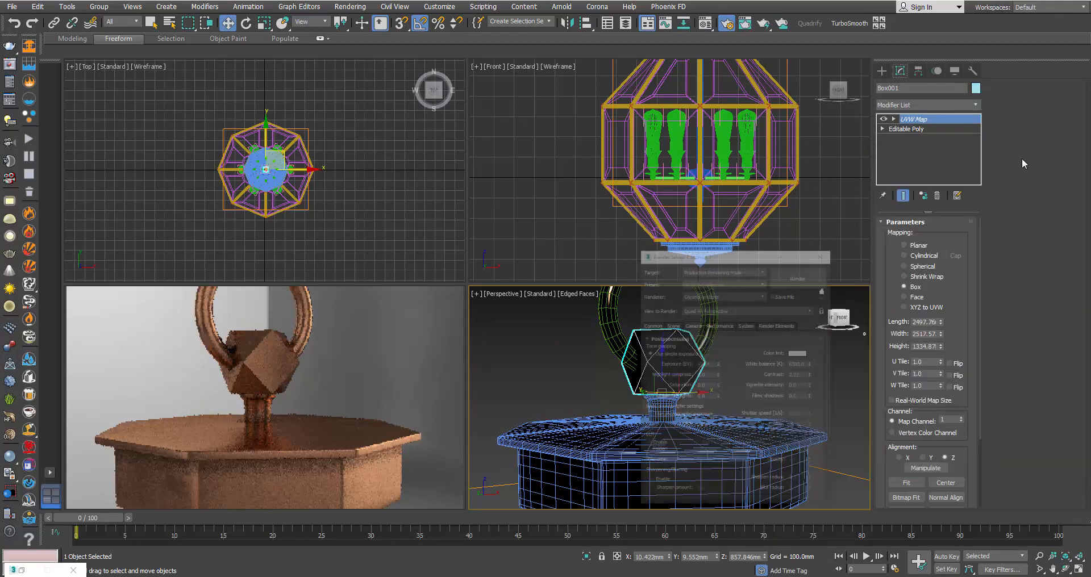
pyautogui.rightClick(927, 120)
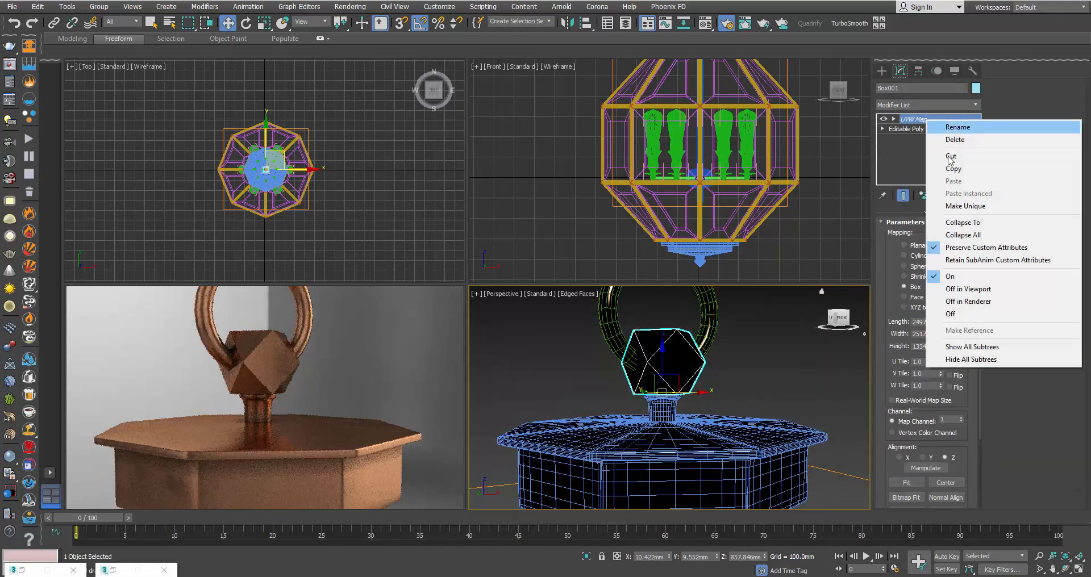
pyautogui.click(979, 218)
pyautogui.click(597, 335)
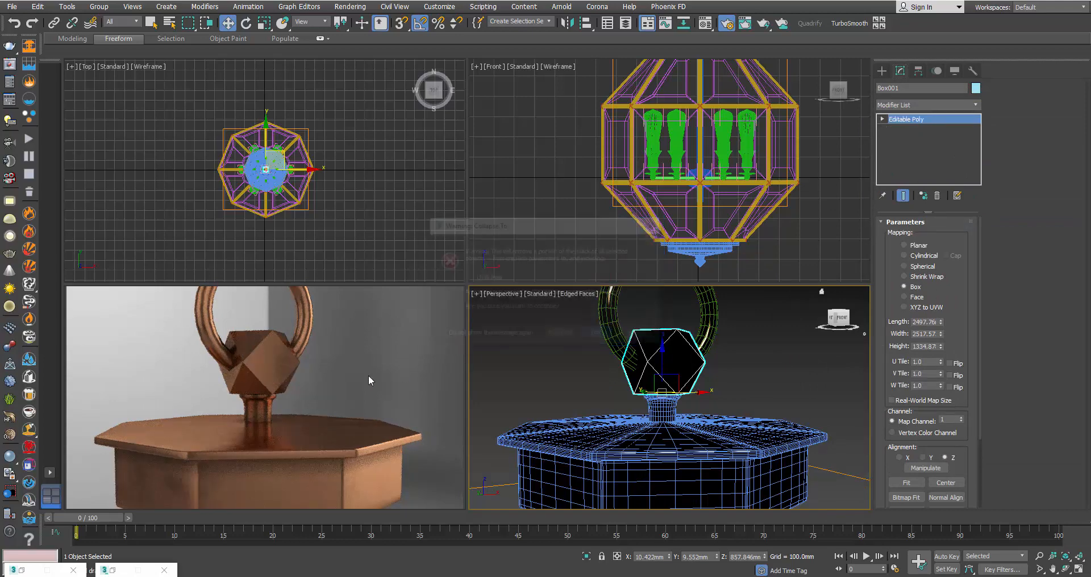
# - Chamfer all edges of the faceted connector below the hanging ring by 2.14 mm
pyautogui.click(911, 235)
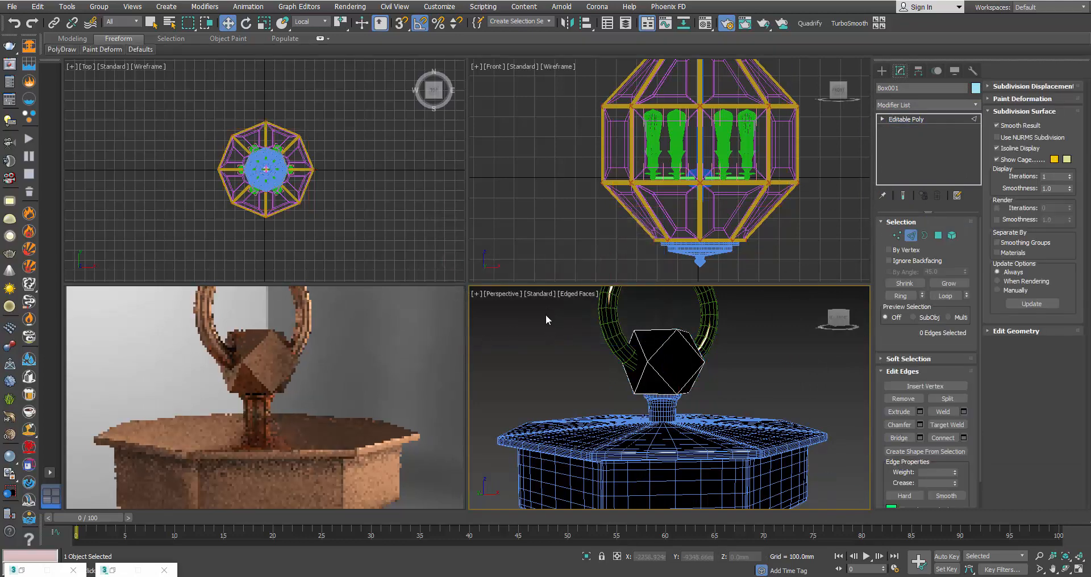
pyautogui.moveTo(545, 315); pyautogui.dragTo(756, 409)
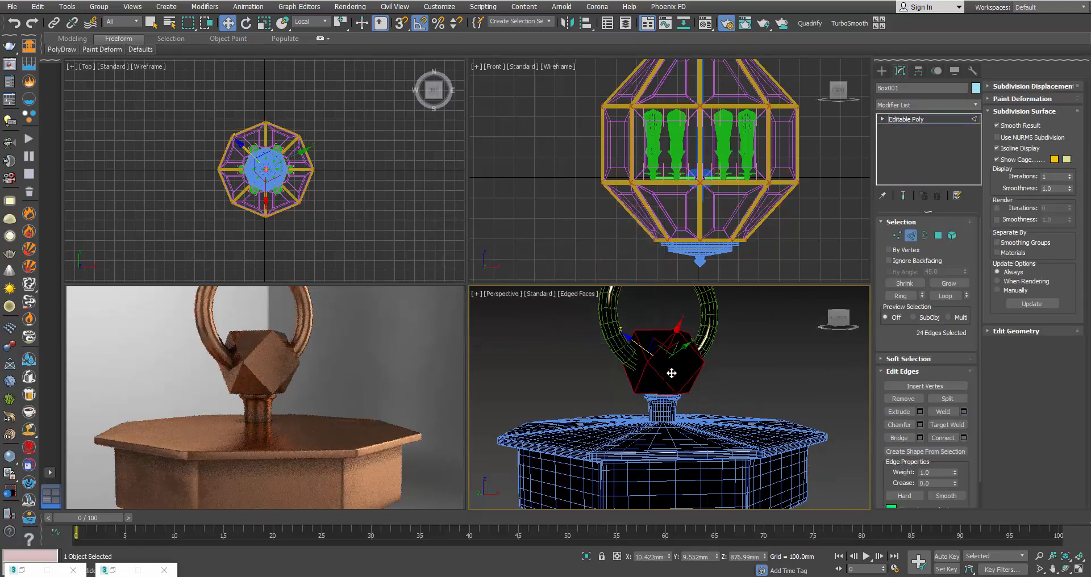
pyautogui.click(920, 425)
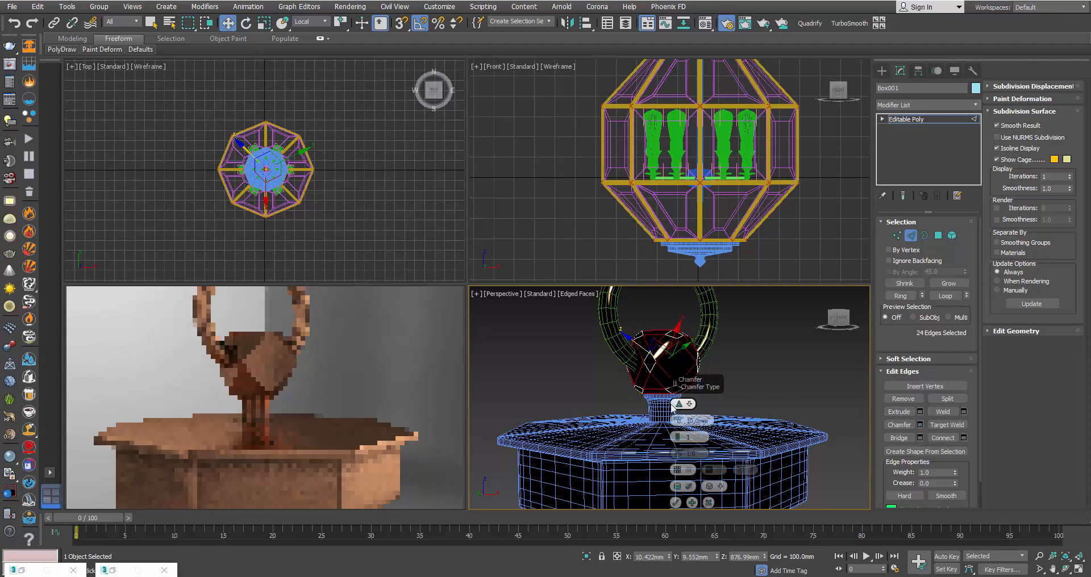
pyautogui.moveTo(680, 425); pyautogui.dragTo(683, 425)
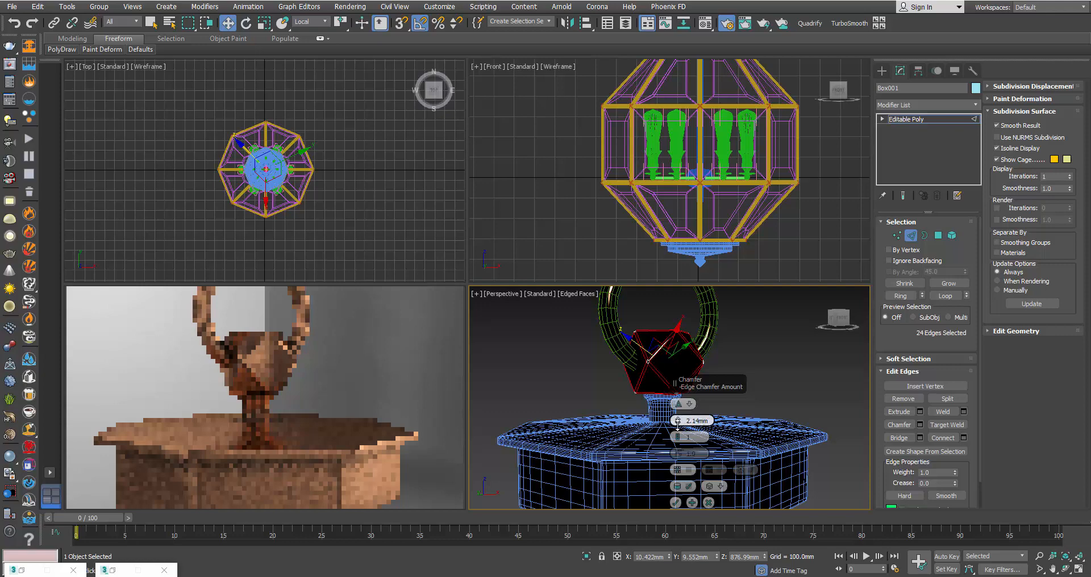
pyautogui.click(675, 502)
# - Apply a TurboSmooth modifier to the chamfered connector, clear the selection and check the rendered result
pyautogui.click(845, 24)
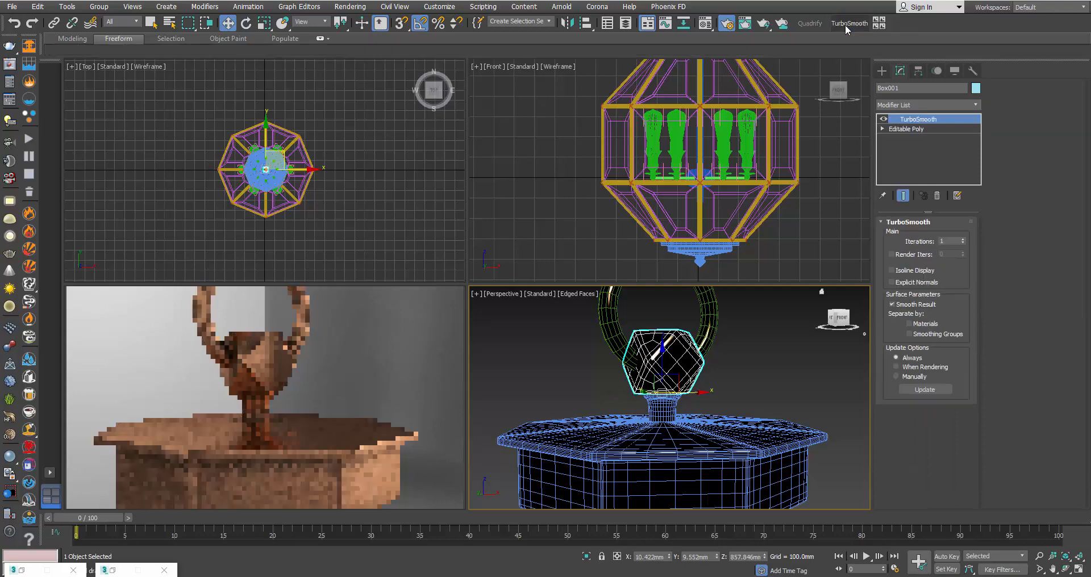
pyautogui.click(775, 337)
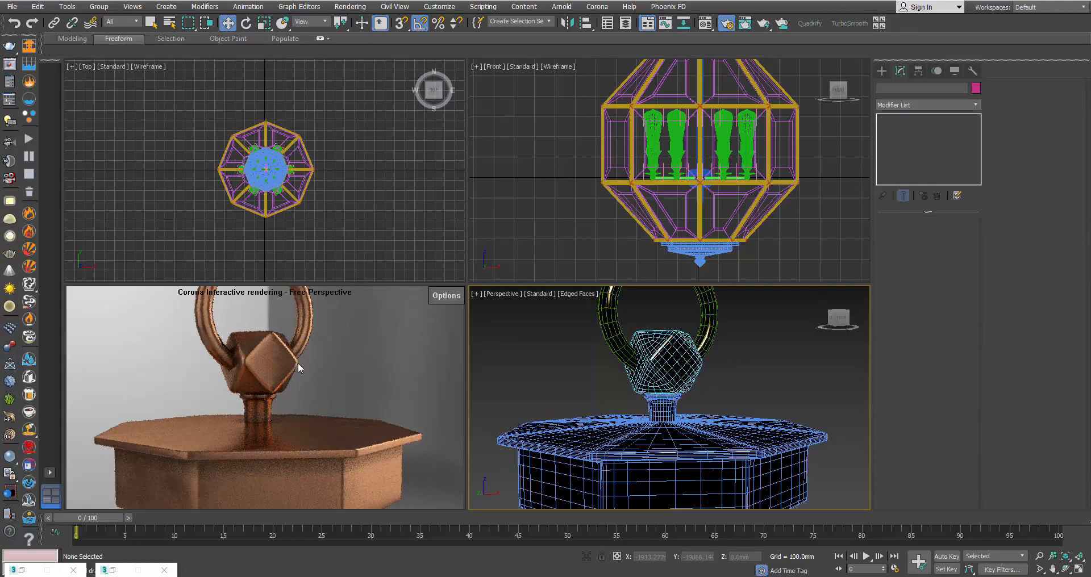
pyautogui.scroll(-3, 682, 398)
pyautogui.scroll(-3, 678, 396)
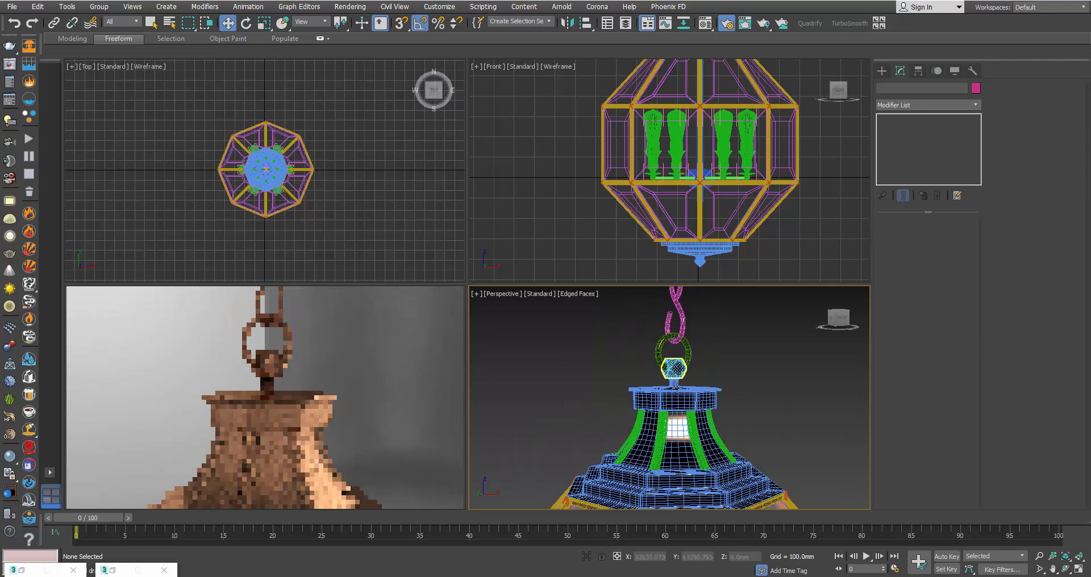
pyautogui.scroll(-5, 677, 396)
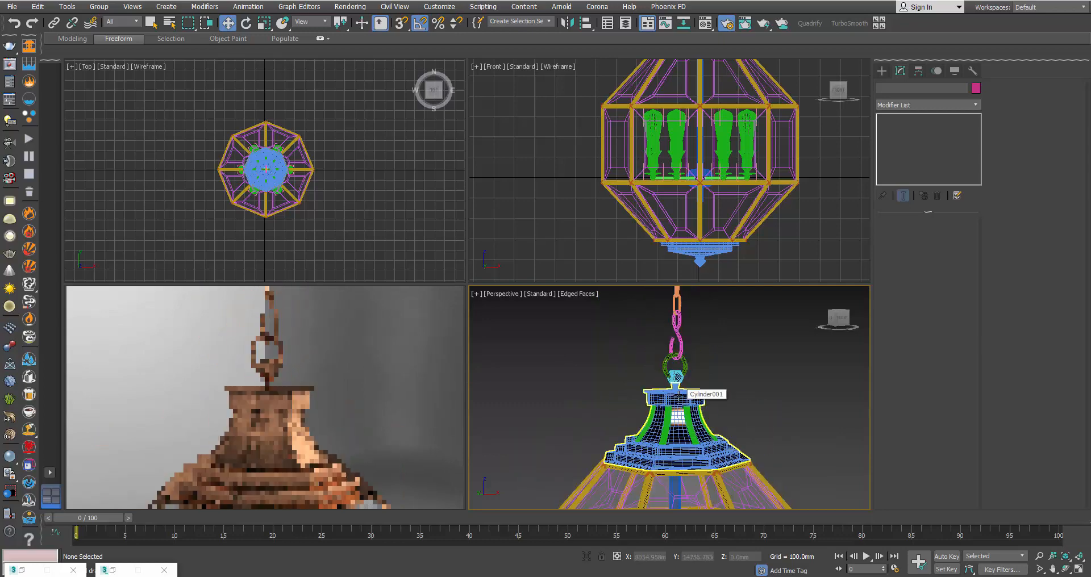
# - Replace the environment's Corona Bitmap image with studio014small.hdr from the HDRI folder, and uncover the perspective view
pyautogui.click(705, 22)
pyautogui.click(717, 483)
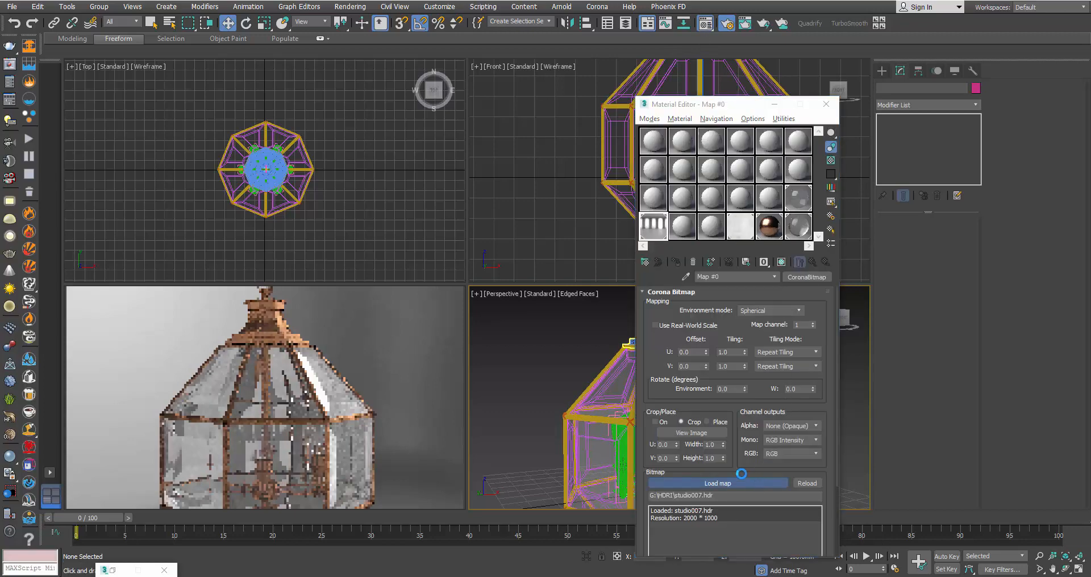
pyautogui.moveTo(496, 74); pyautogui.dragTo(497, 190)
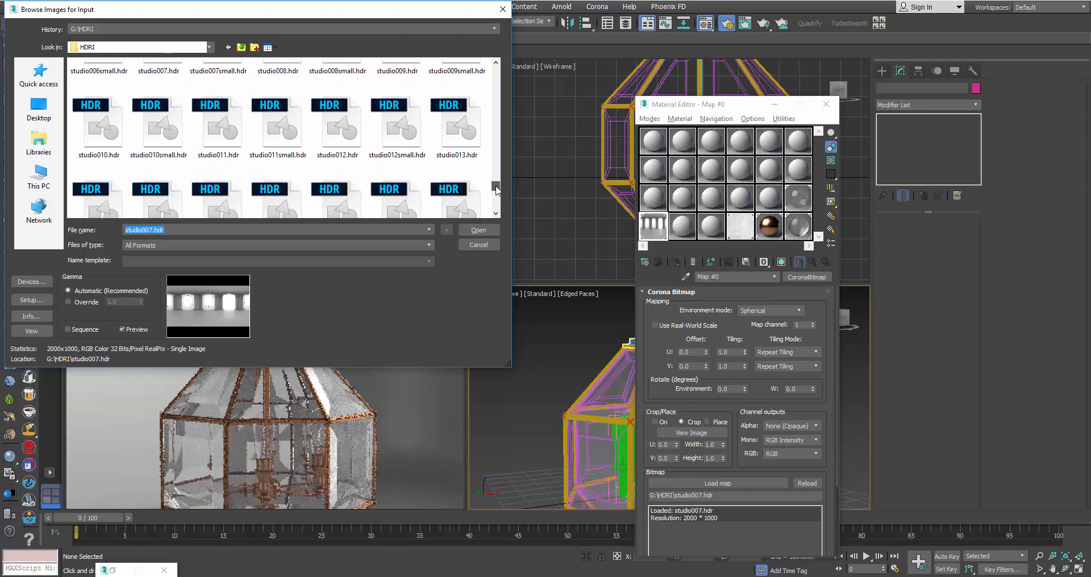
pyautogui.click(431, 158)
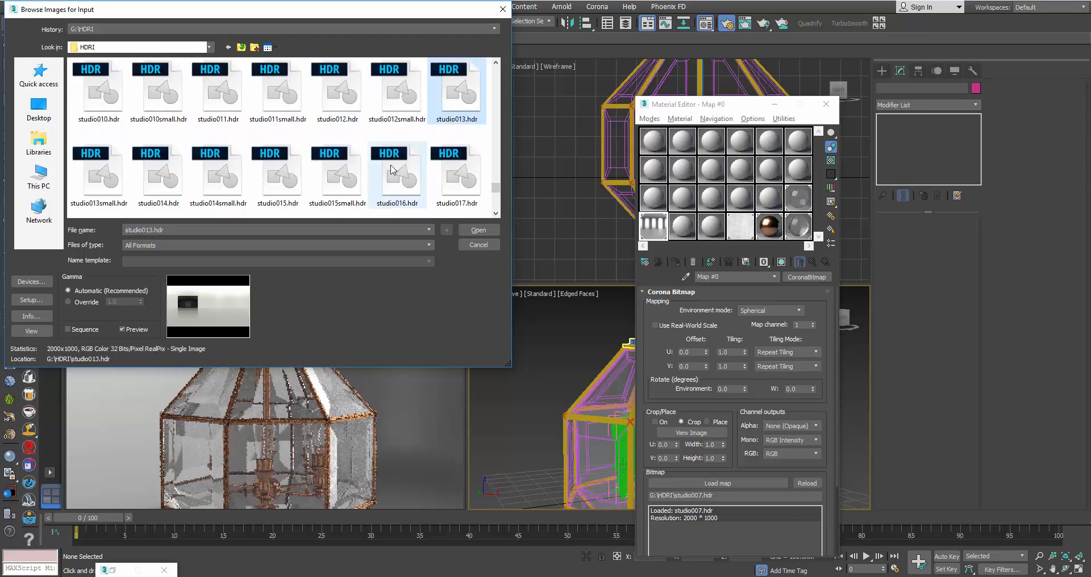
pyautogui.doubleClick(209, 183)
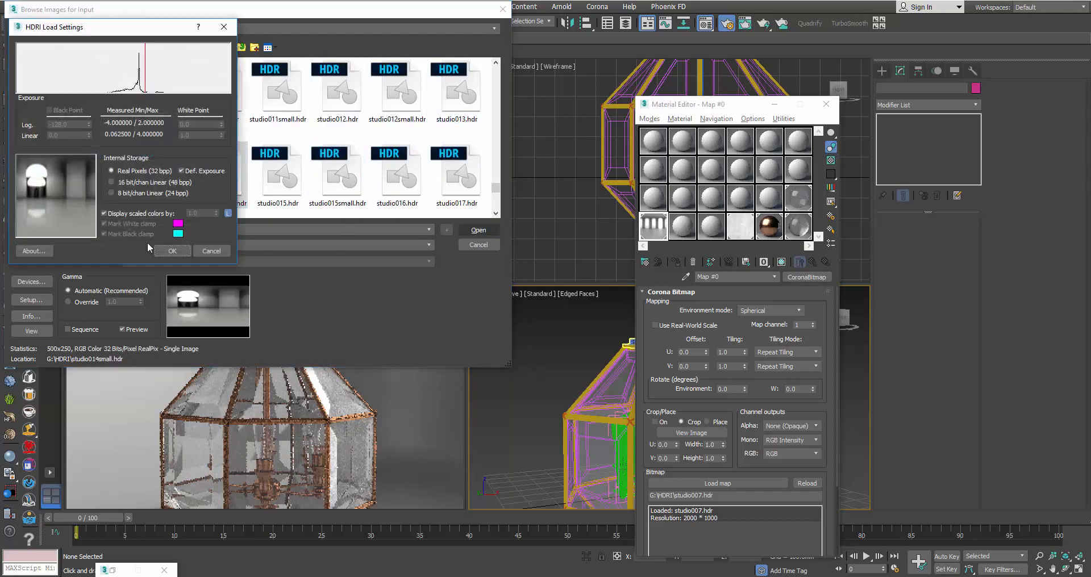
pyautogui.click(170, 251)
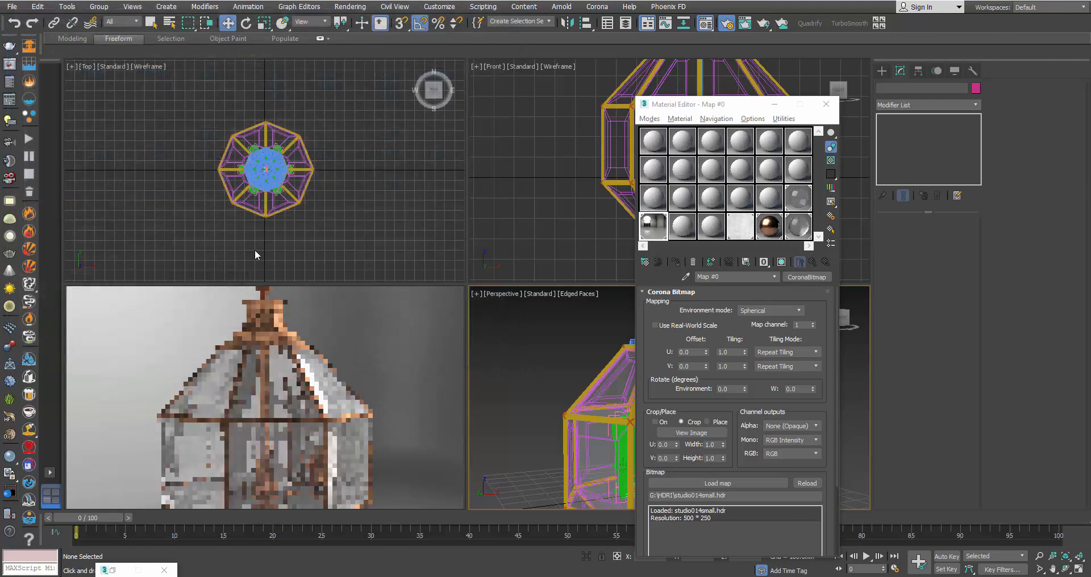
pyautogui.moveTo(724, 100); pyautogui.dragTo(919, 101)
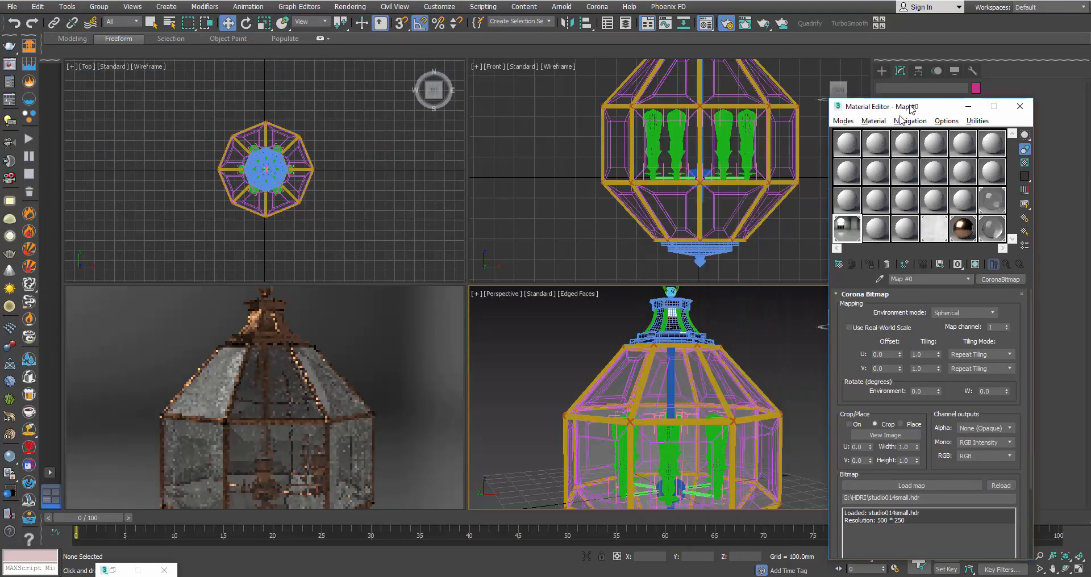
# - Raise the render's simple exposure to 1.85 EV and orbit the whole lantern until the candle holders show separately inside the glass
pyautogui.keyDown('alt'); pyautogui.moveTo(635, 401); pyautogui.dragTo(667, 409, button='middle'); pyautogui.keyUp('alt')
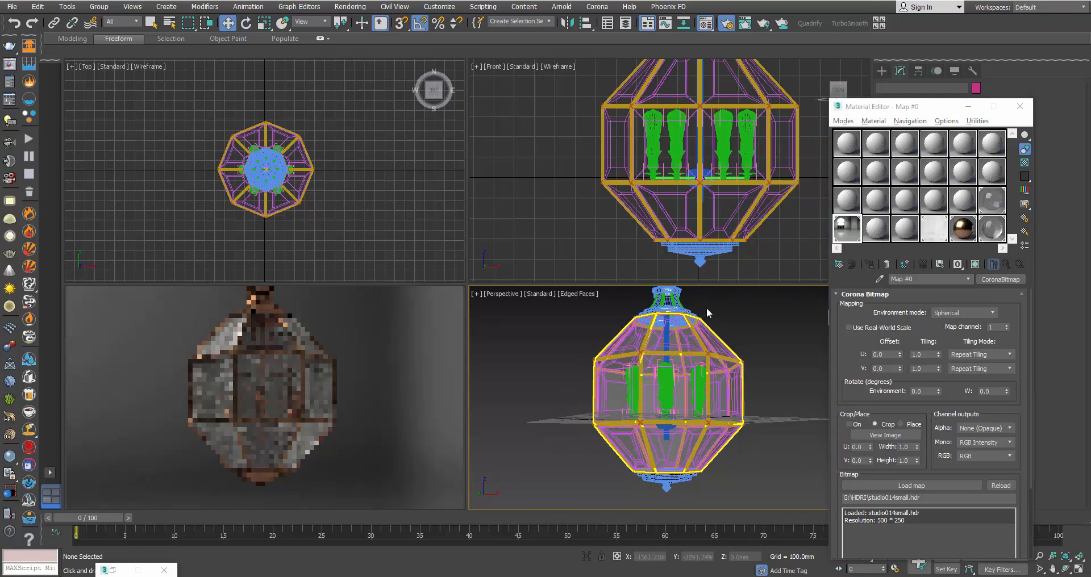
pyautogui.press('F10')
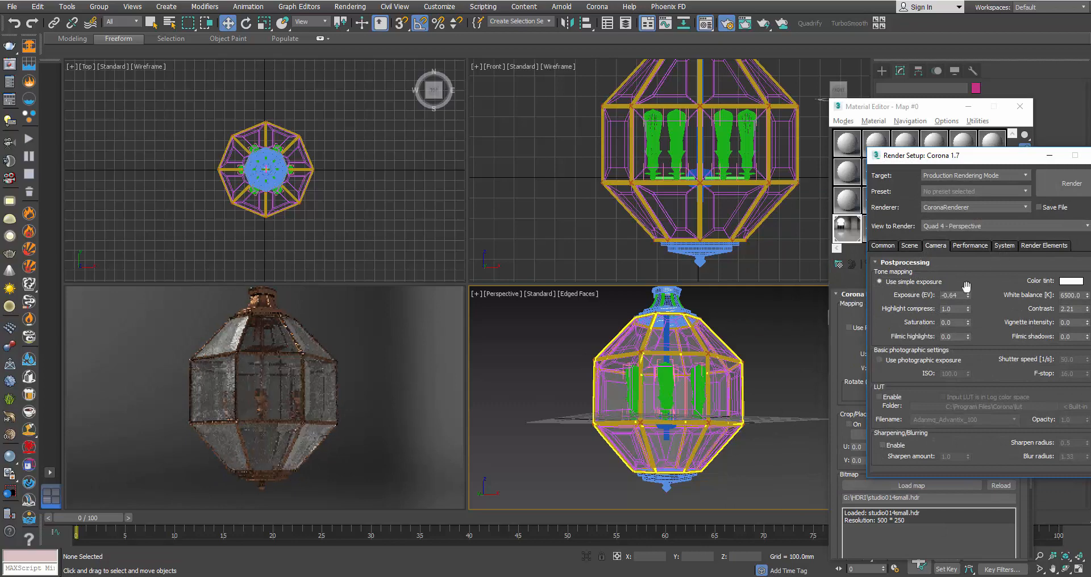
pyautogui.moveTo(972, 271); pyautogui.dragTo(991, 152)
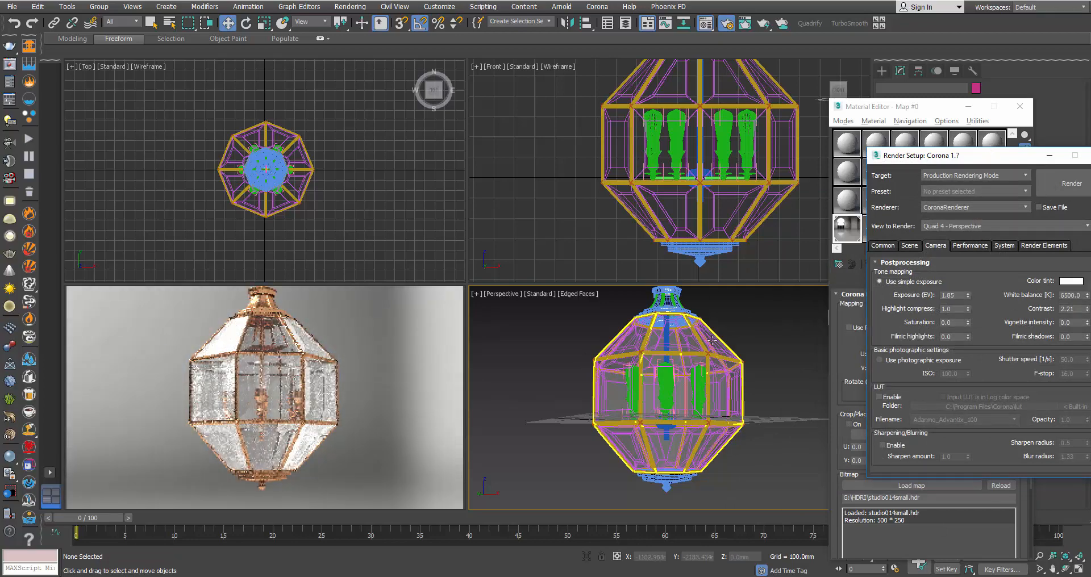
pyautogui.keyDown('alt'); pyautogui.moveTo(704, 343); pyautogui.dragTo(682, 359, button='middle'); pyautogui.keyUp('alt')
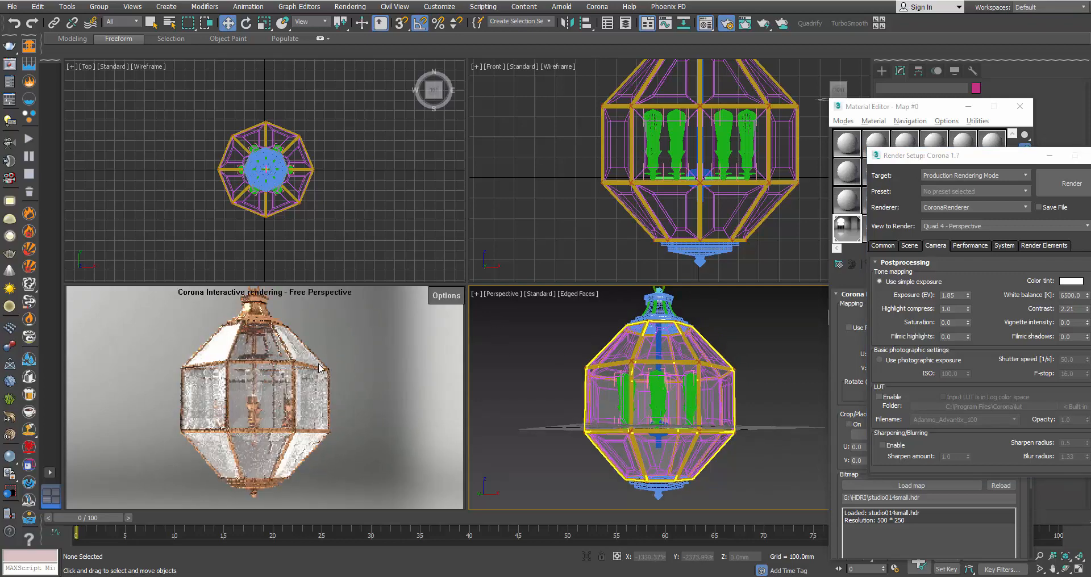
pyautogui.keyDown('alt'); pyautogui.moveTo(668, 398); pyautogui.dragTo(632, 406, button='middle'); pyautogui.keyUp('alt')
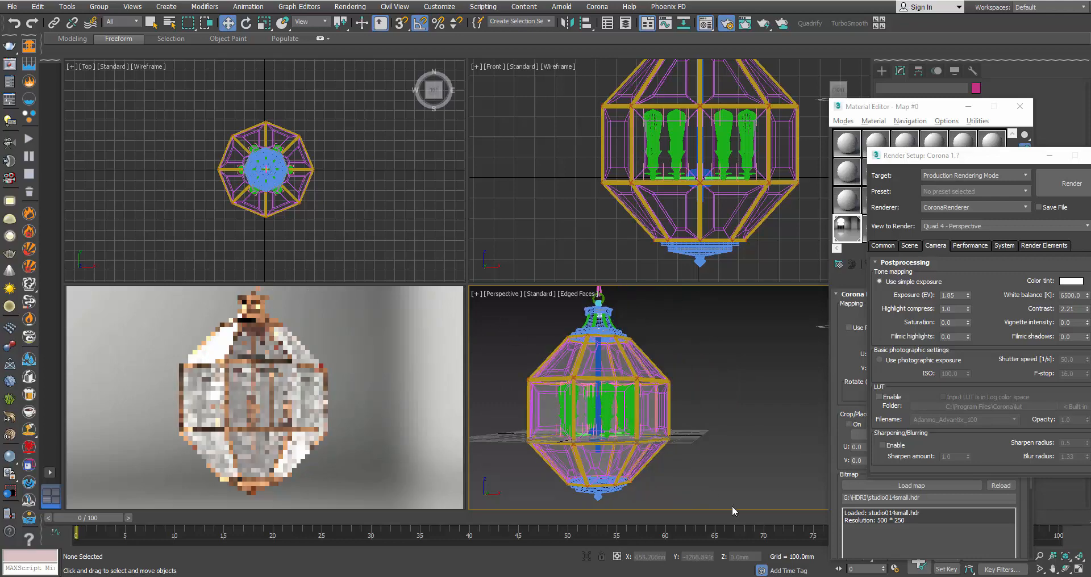
pyautogui.keyDown('alt'); pyautogui.moveTo(732, 506); pyautogui.dragTo(750, 438, button='middle'); pyautogui.keyUp('alt')
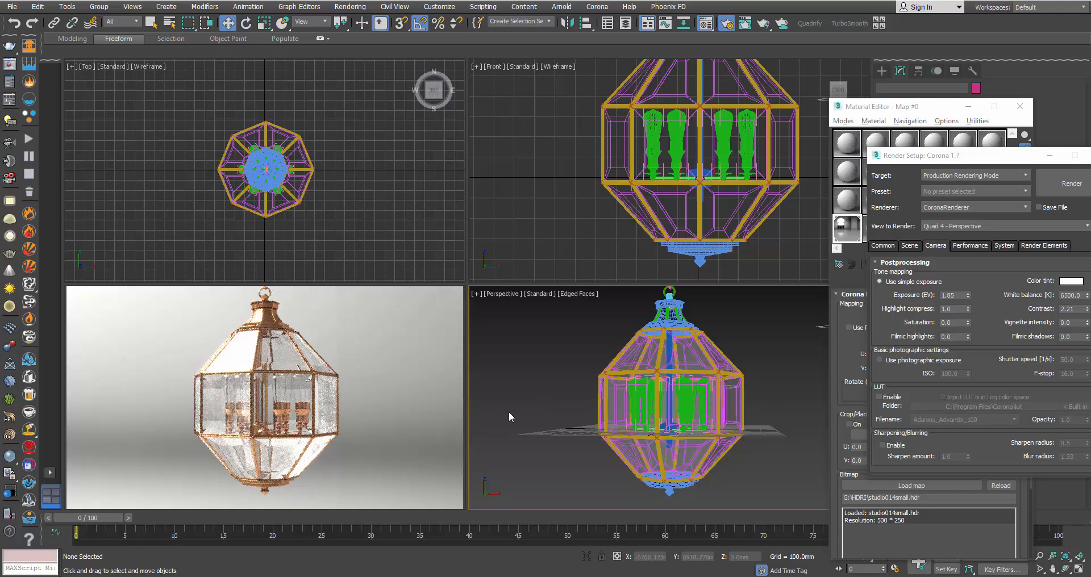
pyautogui.keyDown('alt'); pyautogui.moveTo(527, 405); pyautogui.dragTo(532, 399, button='middle'); pyautogui.keyUp('alt')
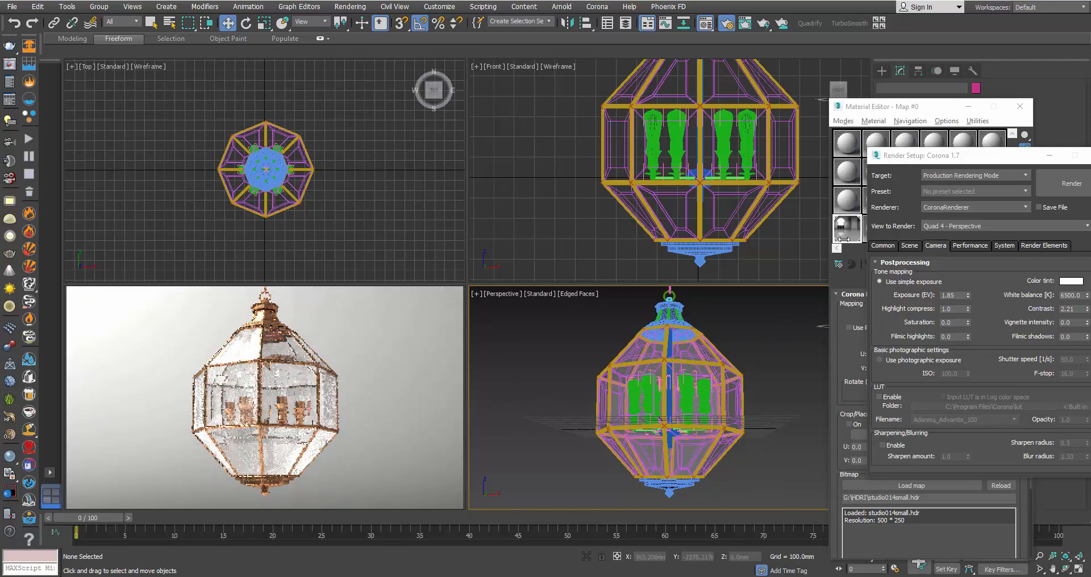
# - Toggle the render's Bloom and Glare off and back on to compare its effect on the lantern
pyautogui.moveTo(910, 155); pyautogui.dragTo(865, 113)
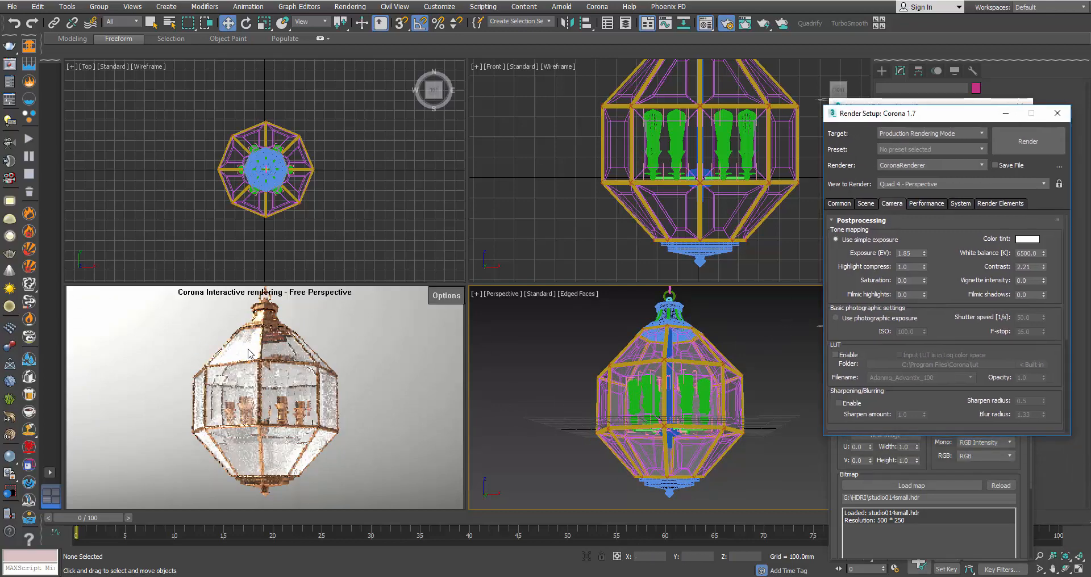
pyautogui.scroll(-3, 871, 311)
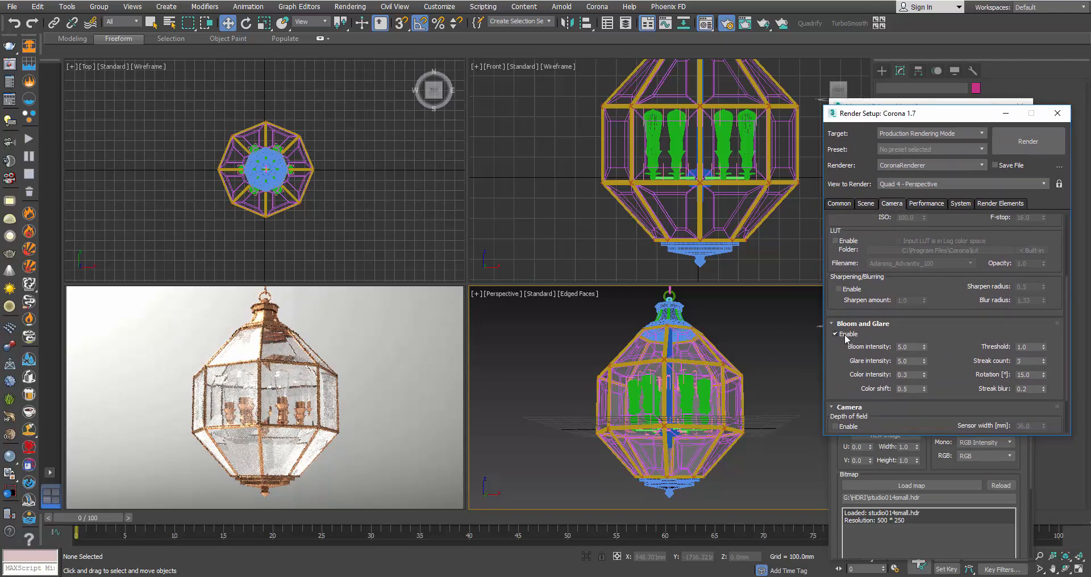
pyautogui.click(843, 338)
pyautogui.click(844, 337)
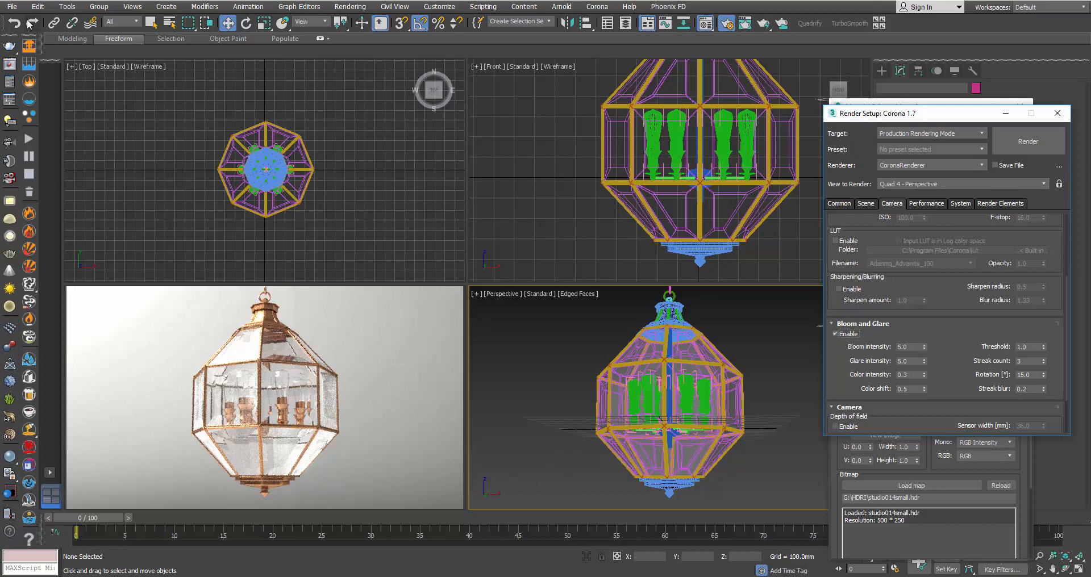
# - Save the scene in the scenes folder as Chandelier Materials Ready
pyautogui.click(13, 10)
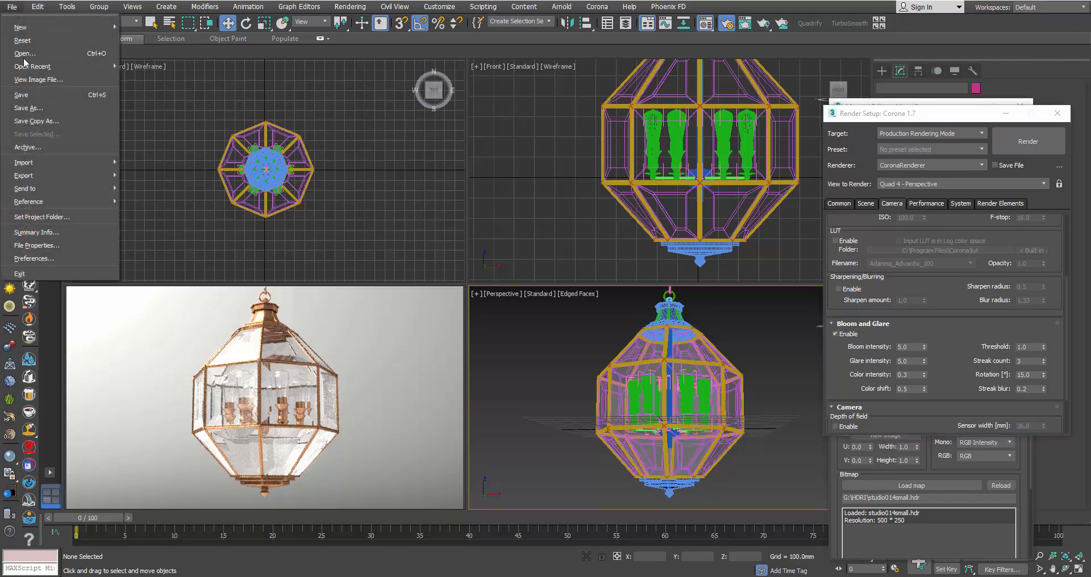
pyautogui.click(63, 97)
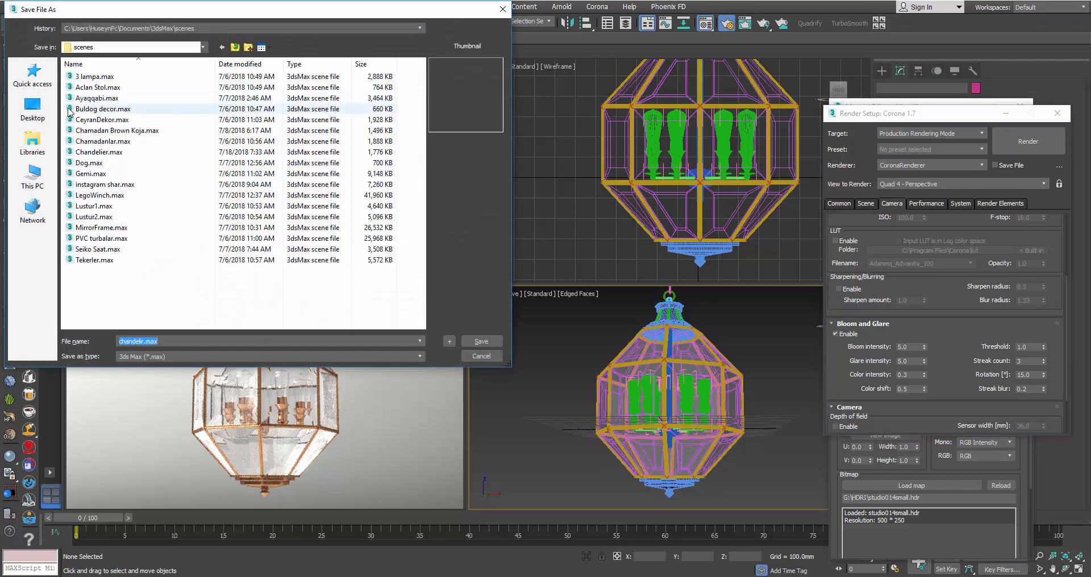
pyautogui.write('Chandelier ')
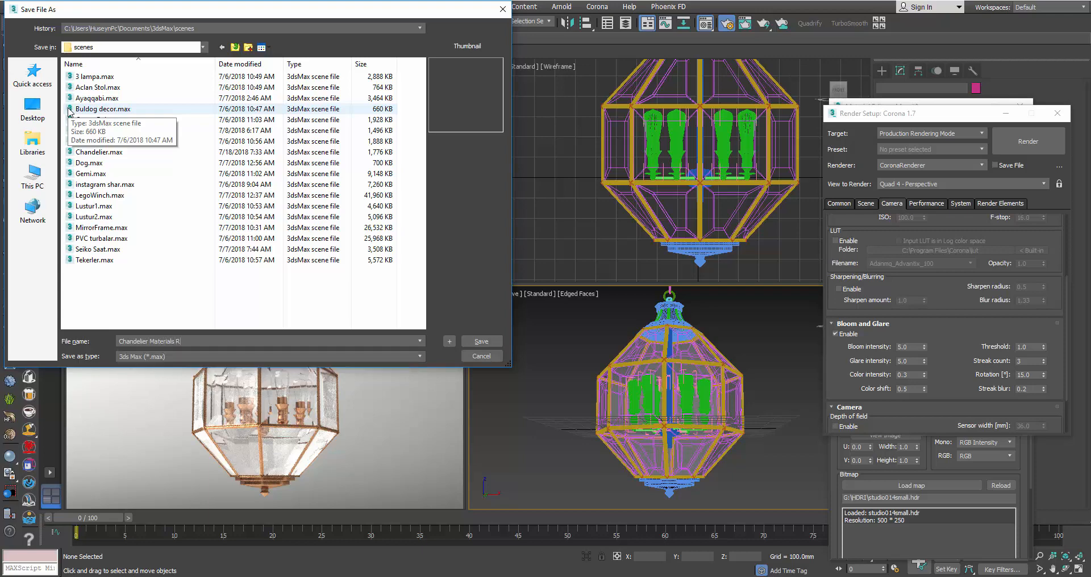
pyautogui.write('Materials Ready')
pyautogui.press('Return')
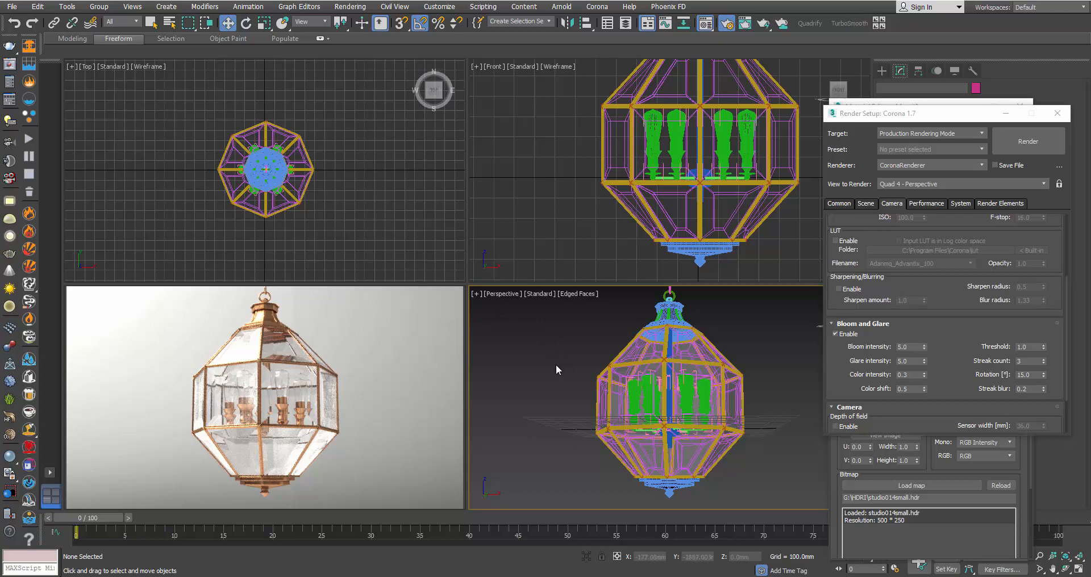
# - Switch to the browser and examine the Lantern Owen L product photos, enlarging the final one with several lit lanterns
pyautogui.keyDown('alt'); pyautogui.moveTo(556, 365); pyautogui.dragTo(560, 375, button='middle'); pyautogui.keyUp('alt')
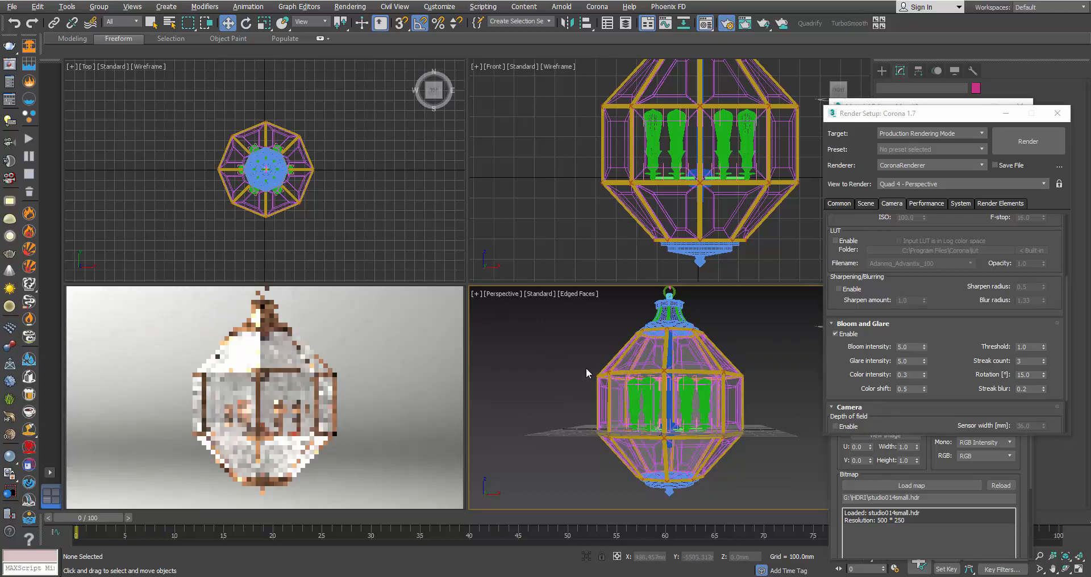
pyautogui.click(897, 115)
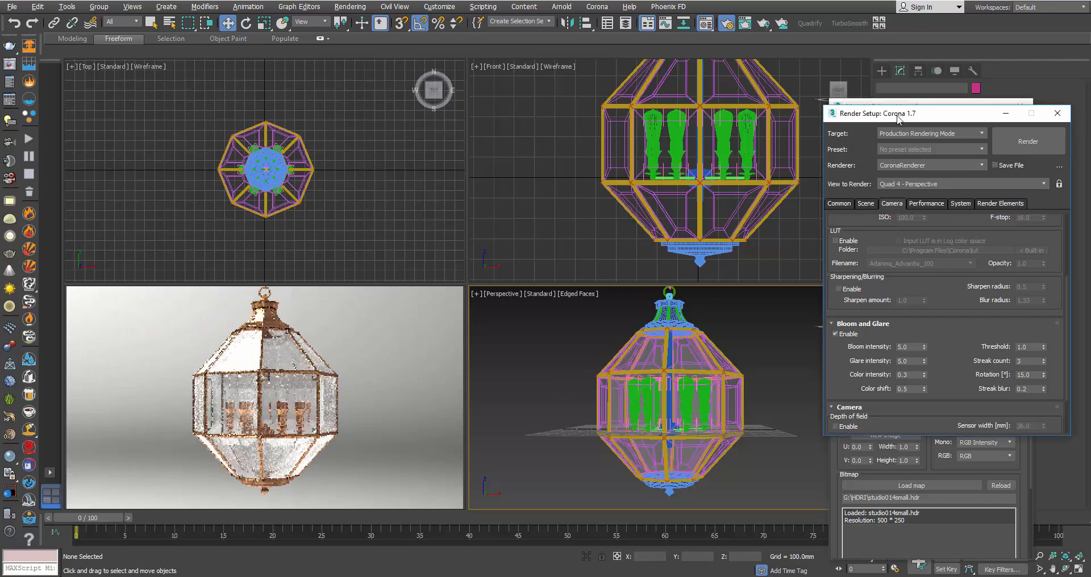
pyautogui.moveTo(896, 116); pyautogui.dragTo(897, 259)
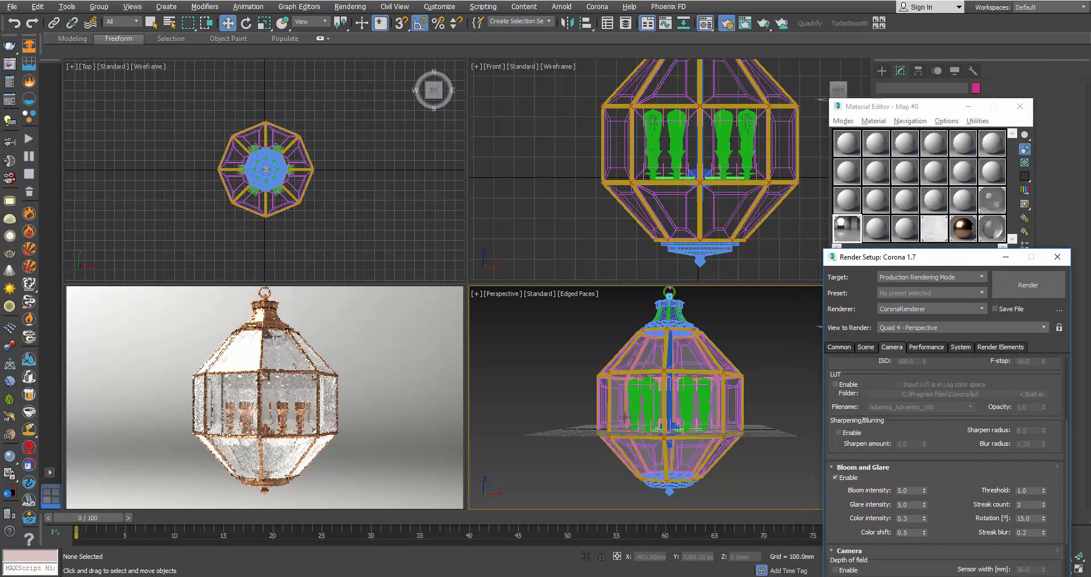
pyautogui.click(158, 554)
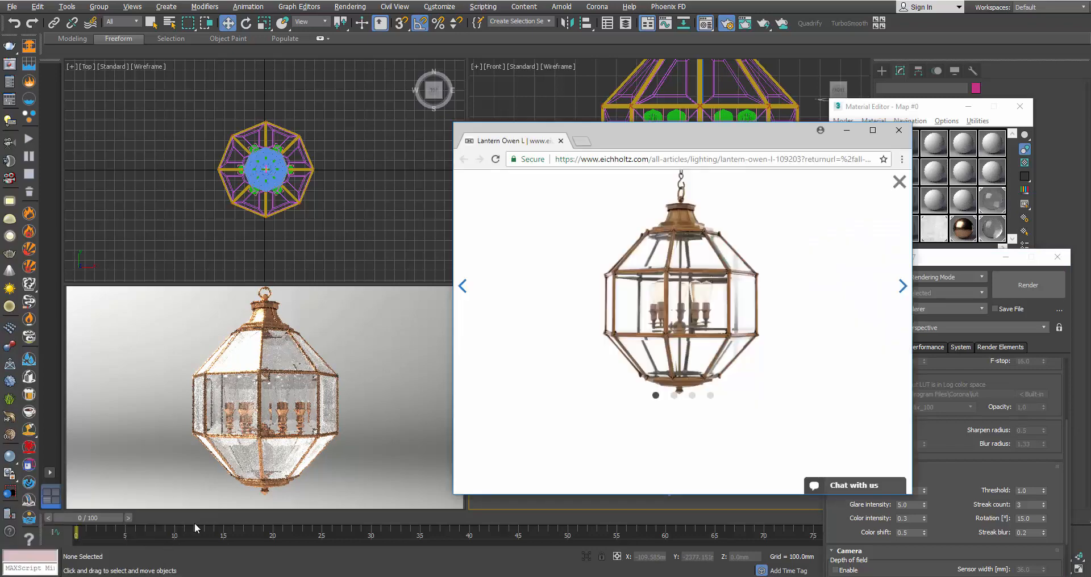
pyautogui.click(903, 287)
pyautogui.click(903, 287)
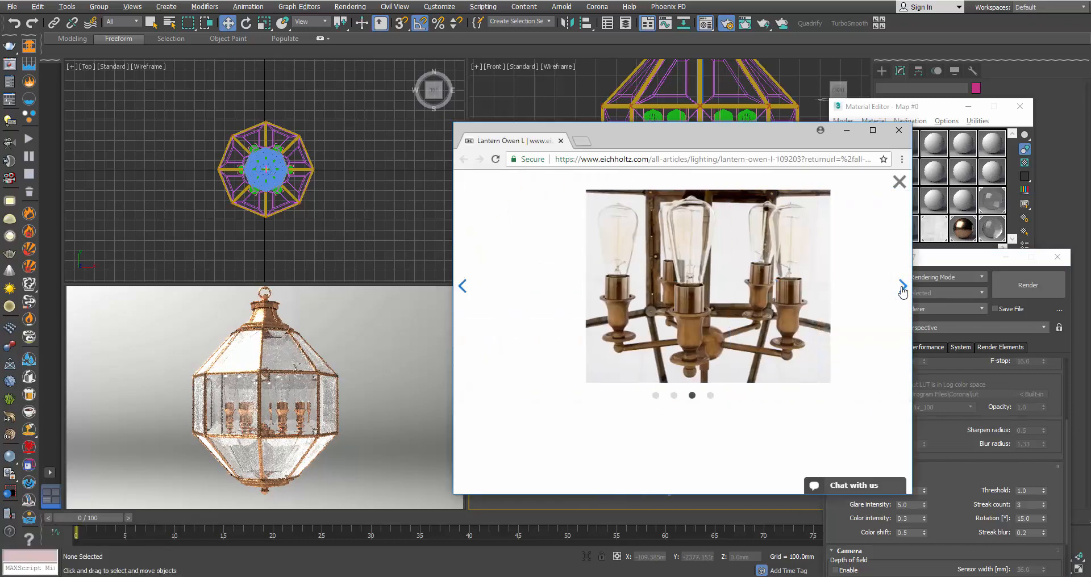
pyautogui.click(903, 288)
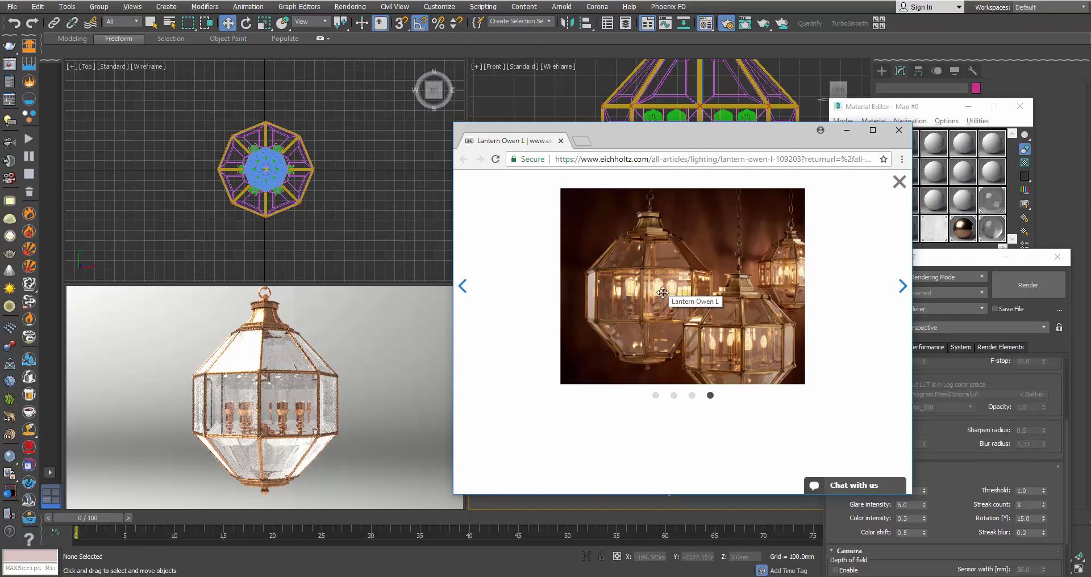
pyautogui.click(872, 131)
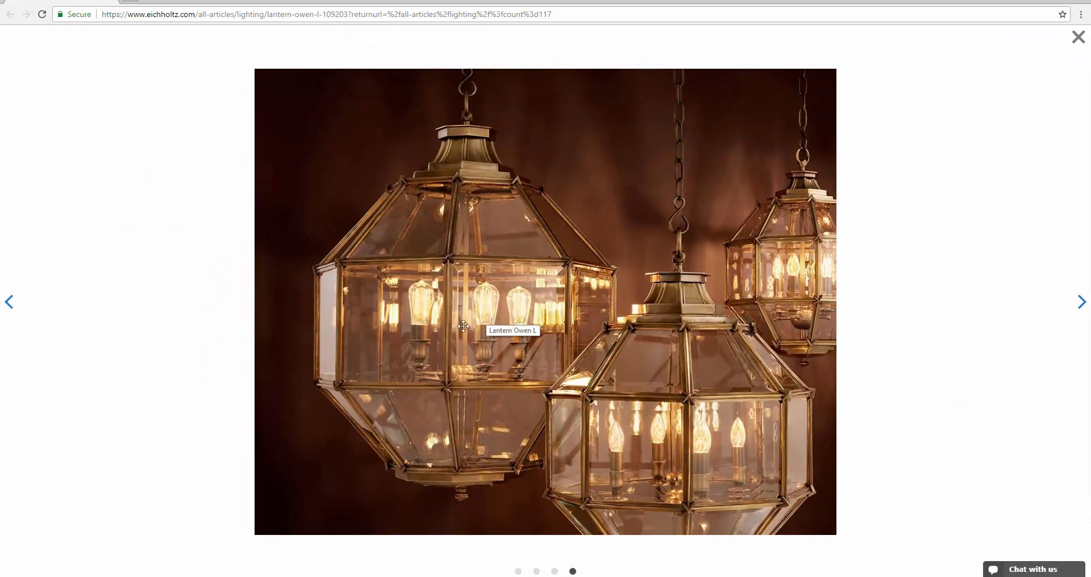
# - Return to the 3ds Max scene and minimize the Render Setup and Material Editor windows
pyautogui.click(1026, 5)
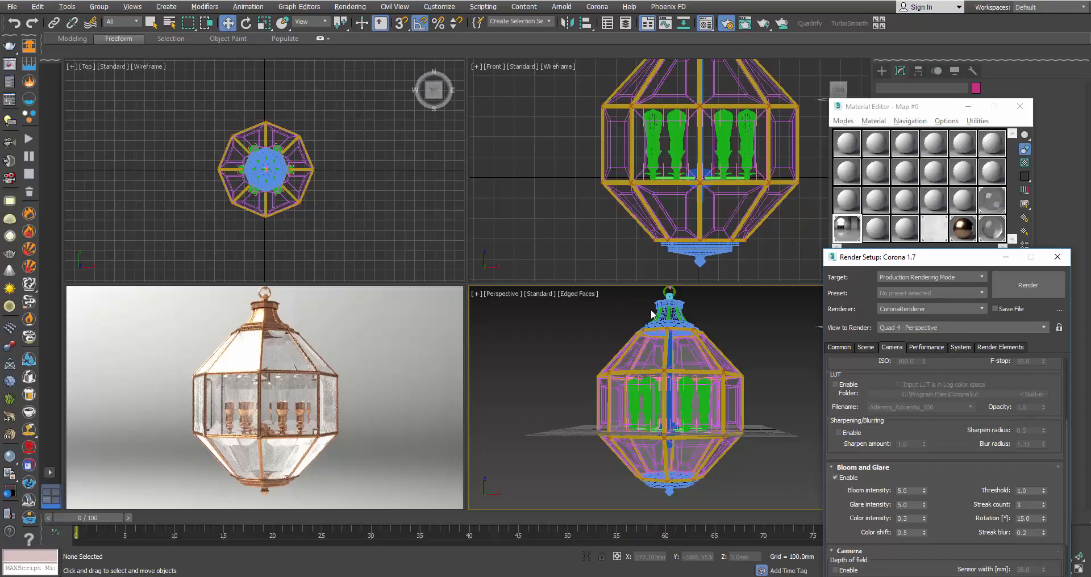
pyautogui.click(1003, 258)
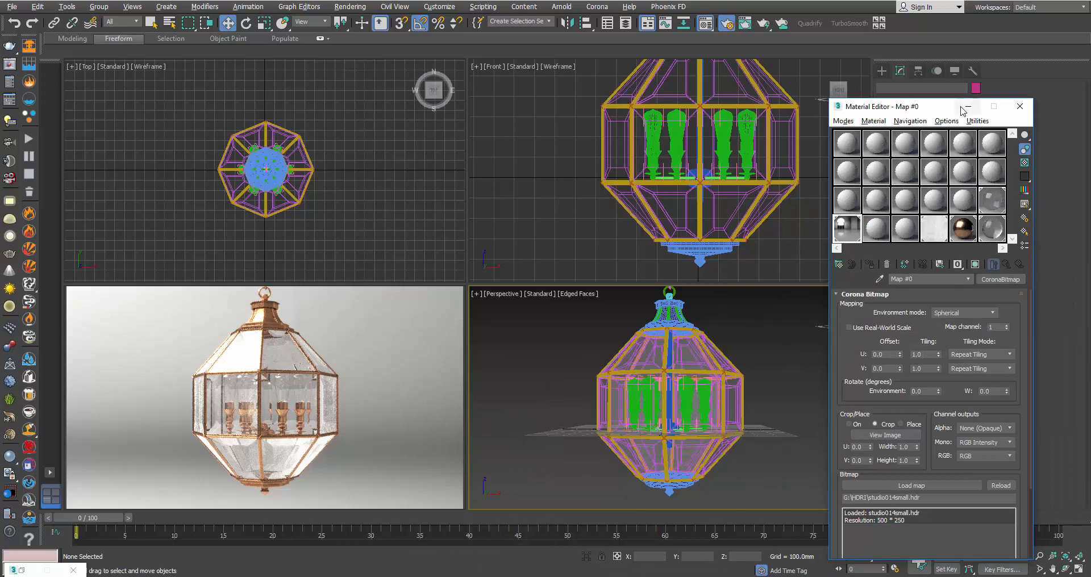
pyautogui.click(967, 106)
# - Isolate the rightmost glass bulb of the lantern and show it enlarged in the Front view
pyautogui.click(739, 158)
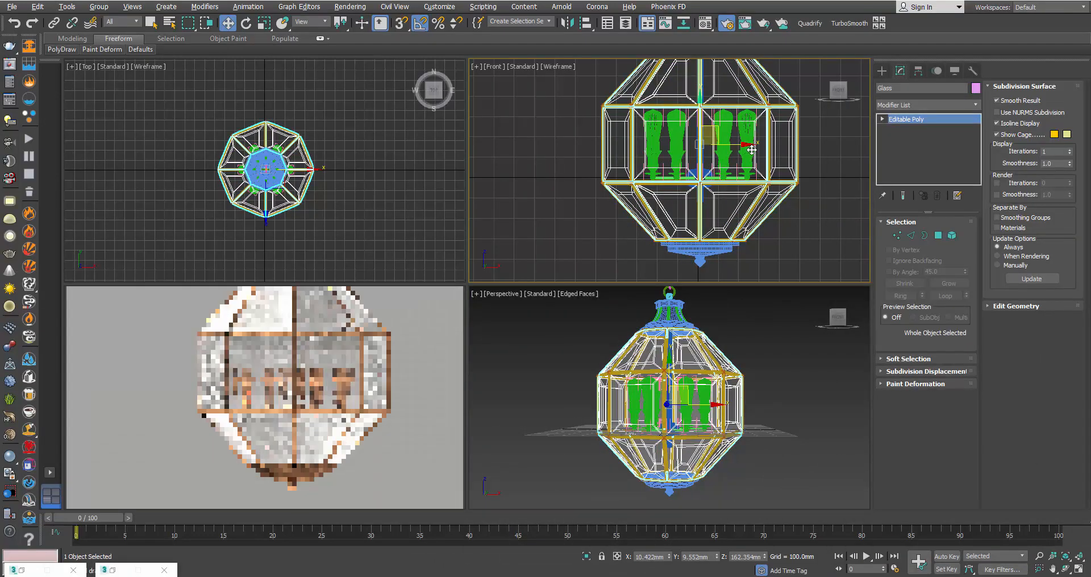
pyautogui.click(751, 143)
pyautogui.click(752, 135)
pyautogui.click(751, 130)
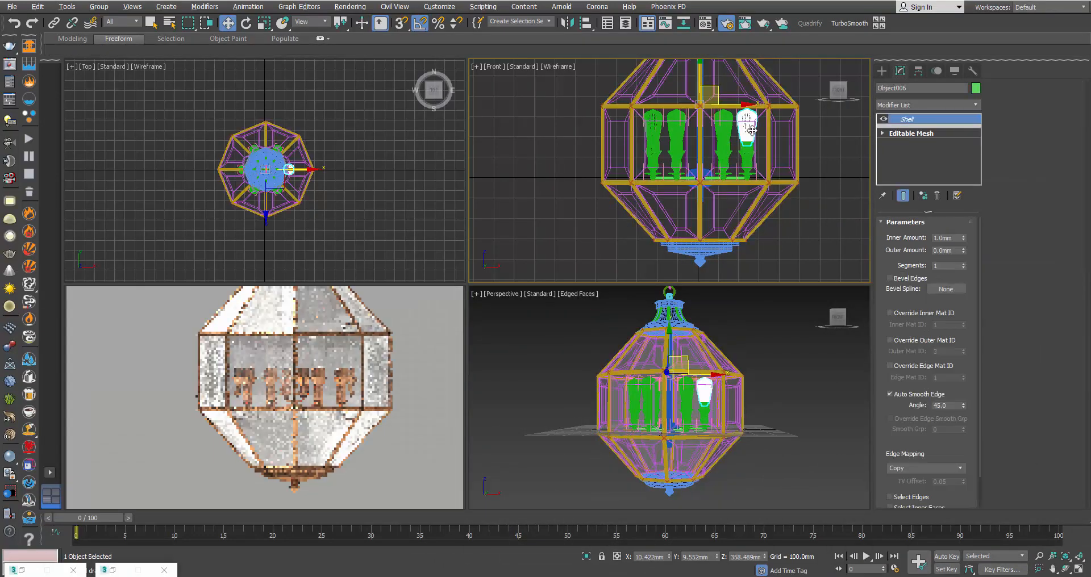
pyautogui.rightClick(751, 130)
pyautogui.click(790, 41)
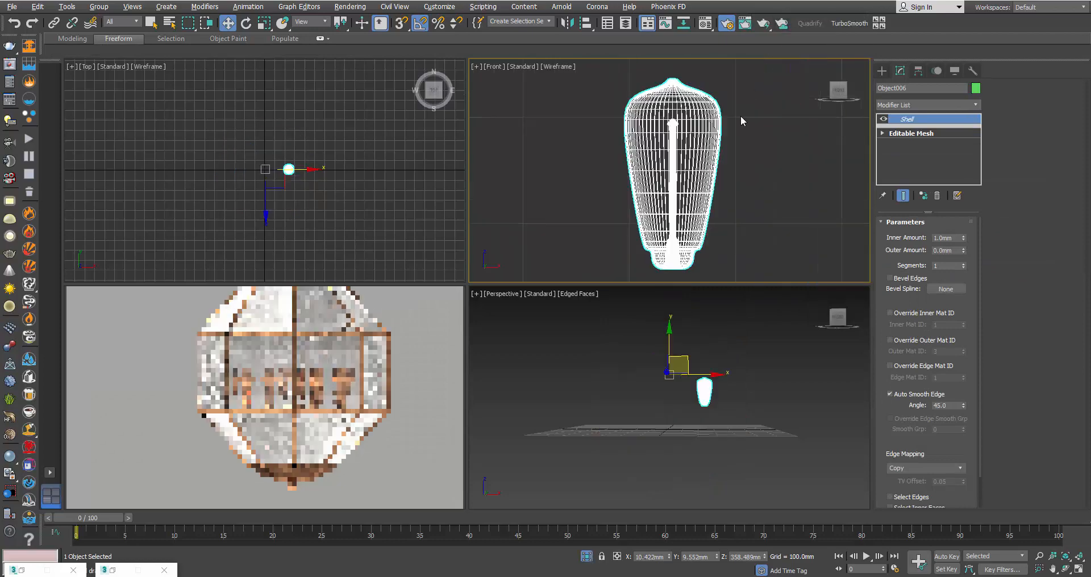
pyautogui.click(750, 179)
pyautogui.hotkey('alt', 'w')
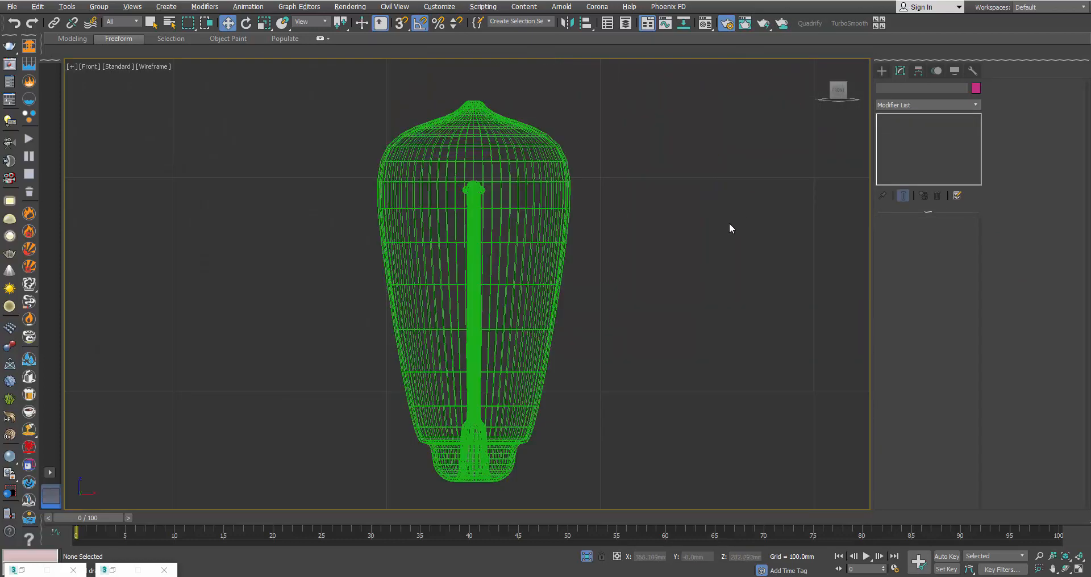
# - Check the bulb filaments in the reference photo and draw a horizontal line across the stem's cap in the Front view
pyautogui.hotkey('alt', 'Tab')
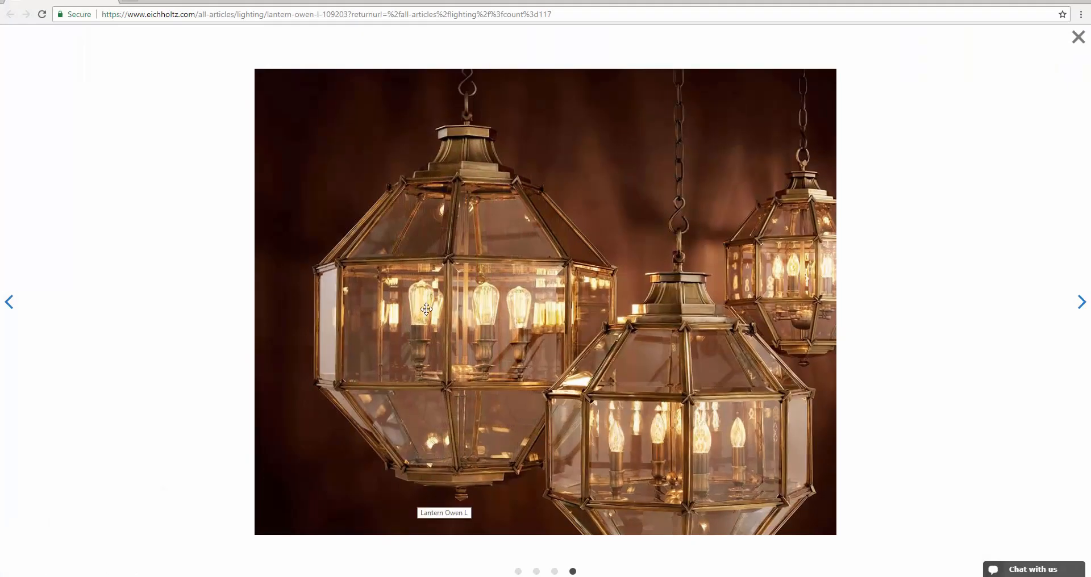
pyautogui.hotkey('alt', 'Tab')
pyautogui.click(882, 71)
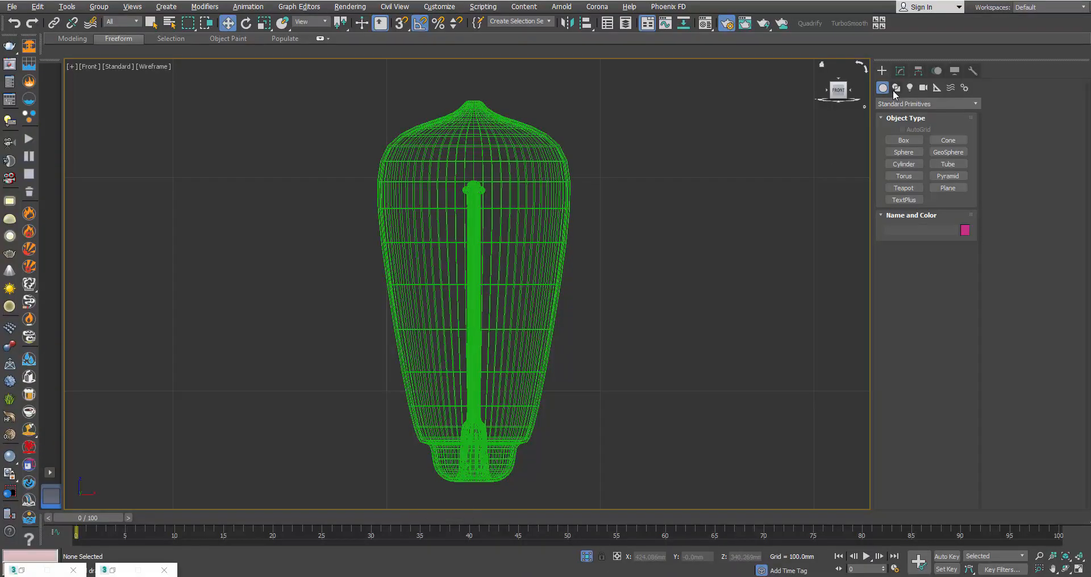
pyautogui.click(904, 140)
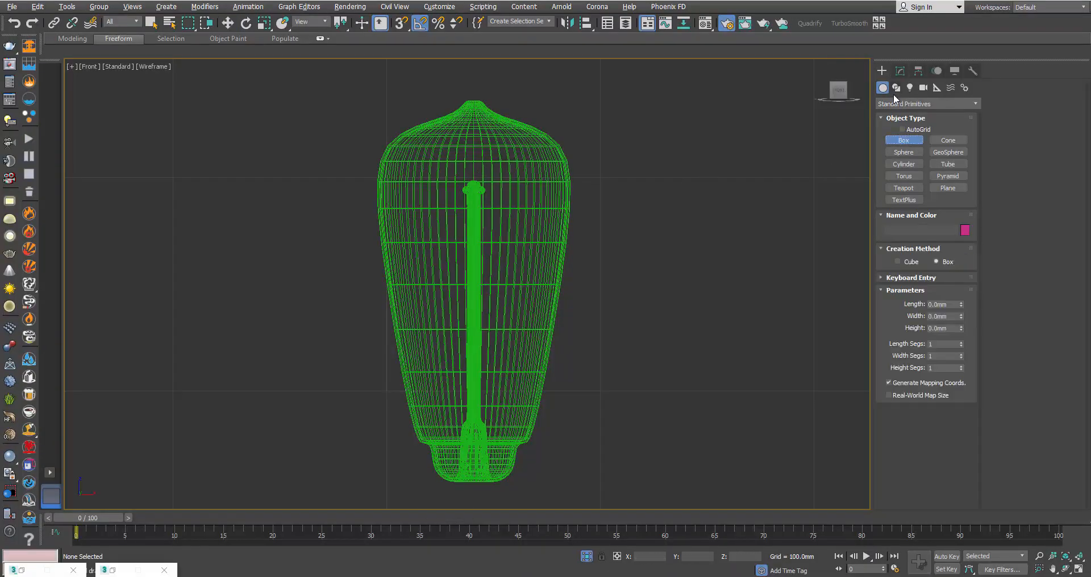
pyautogui.click(896, 88)
pyautogui.click(907, 150)
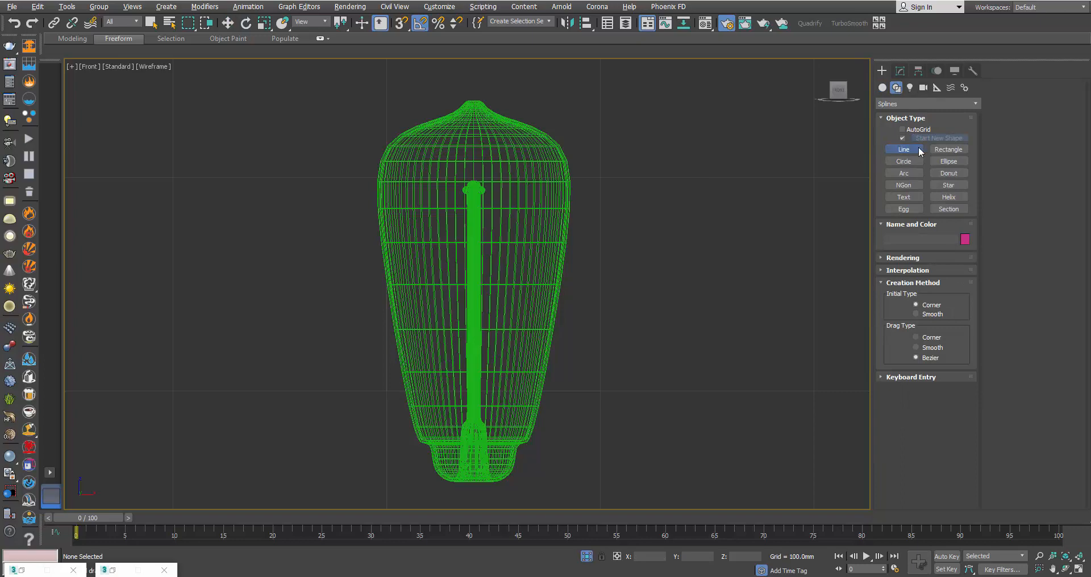
pyautogui.scroll(4, 438, 204)
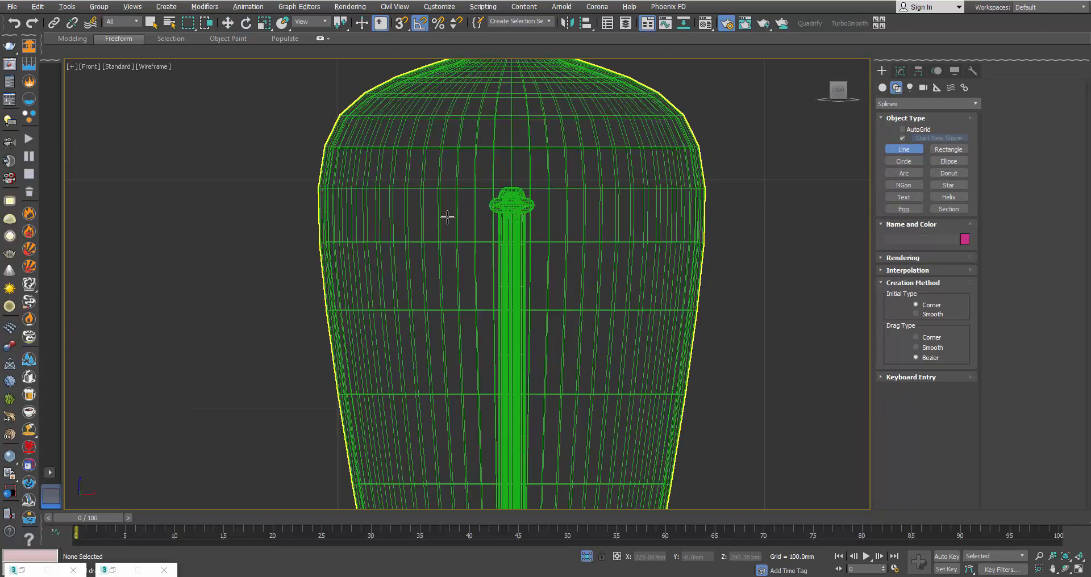
pyautogui.click(403, 206)
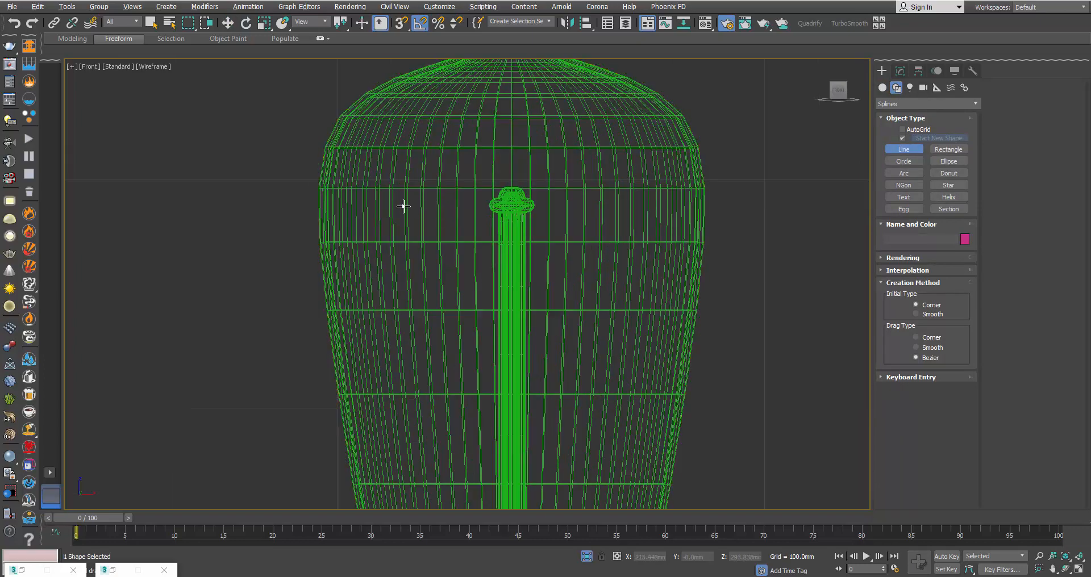
pyautogui.click(630, 207)
pyautogui.rightClick(632, 212)
# - Draw a second horizontal line of similar length just below the first and shift it sideways to align with it
pyautogui.click(630, 224)
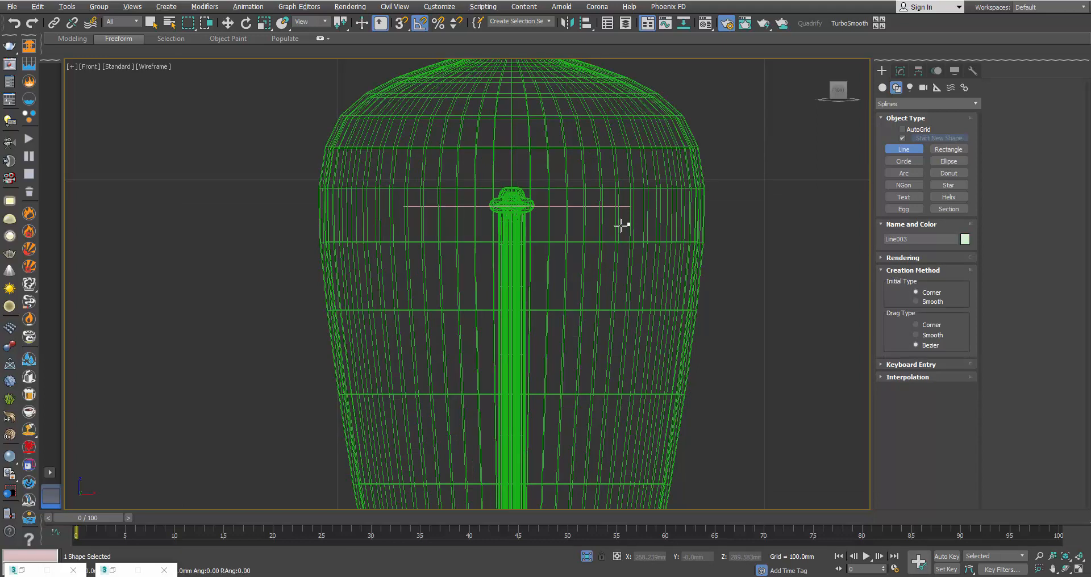
pyautogui.click(405, 225)
pyautogui.rightClick(426, 230)
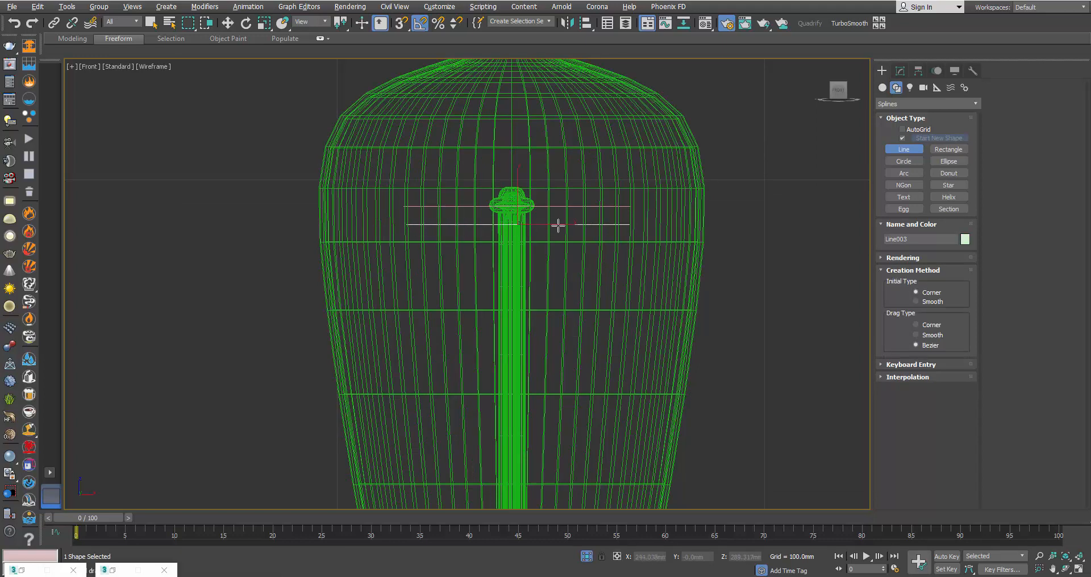
pyautogui.press('w')
pyautogui.moveTo(550, 225); pyautogui.dragTo(549, 225)
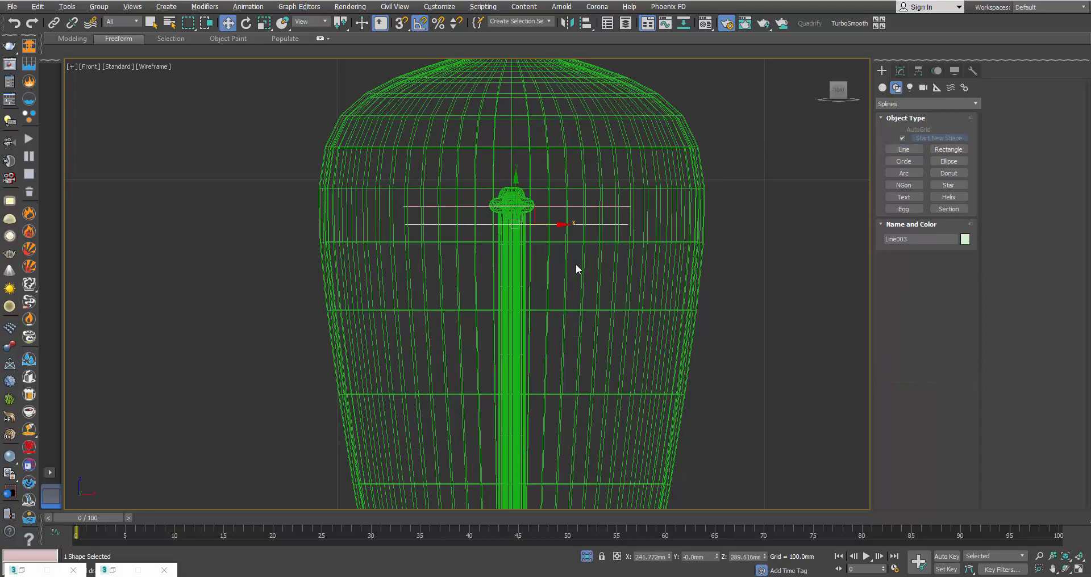
# - Attach the upper line to the lower one in Perspective and move the combined shape along Y onto the bulb's stem
pyautogui.hotkey('alt', 'w')
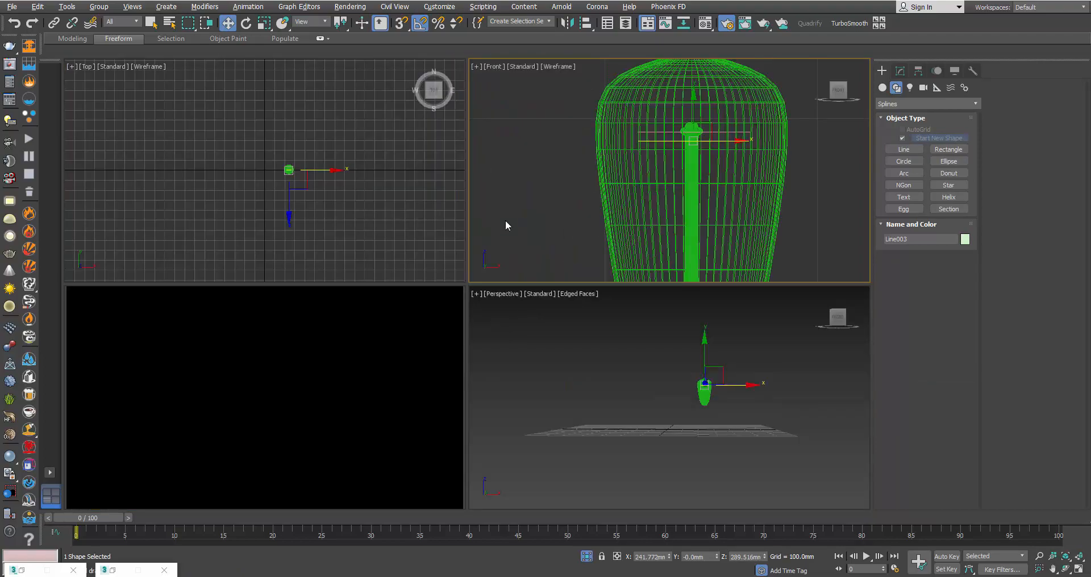
pyautogui.rightClick(581, 353)
pyautogui.press('z')
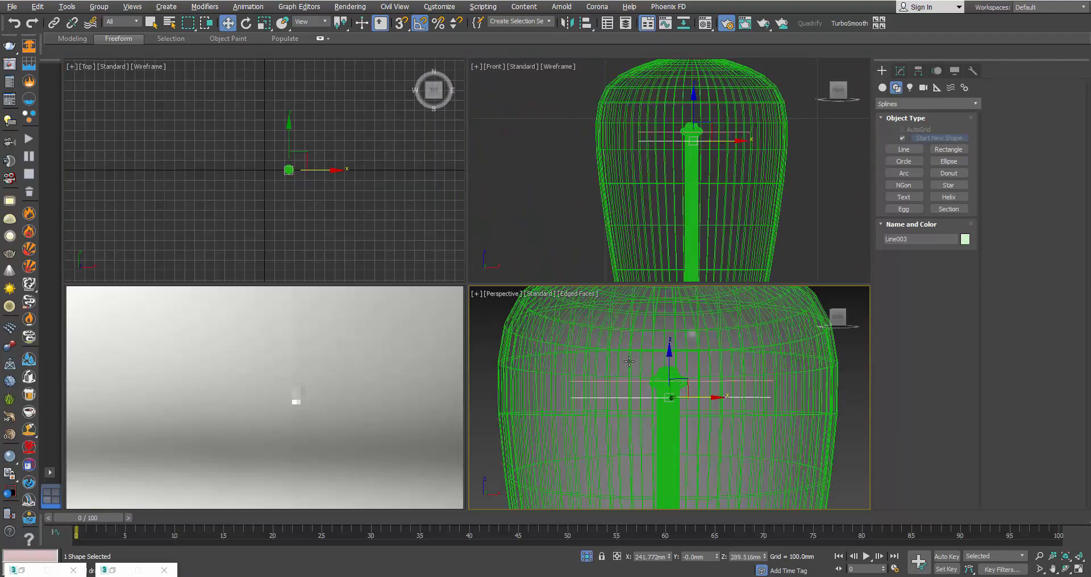
pyautogui.hotkey('alt', 'w')
pyautogui.keyDown('alt'); pyautogui.moveTo(647, 354); pyautogui.dragTo(506, 386, button='middle'); pyautogui.keyUp('alt')
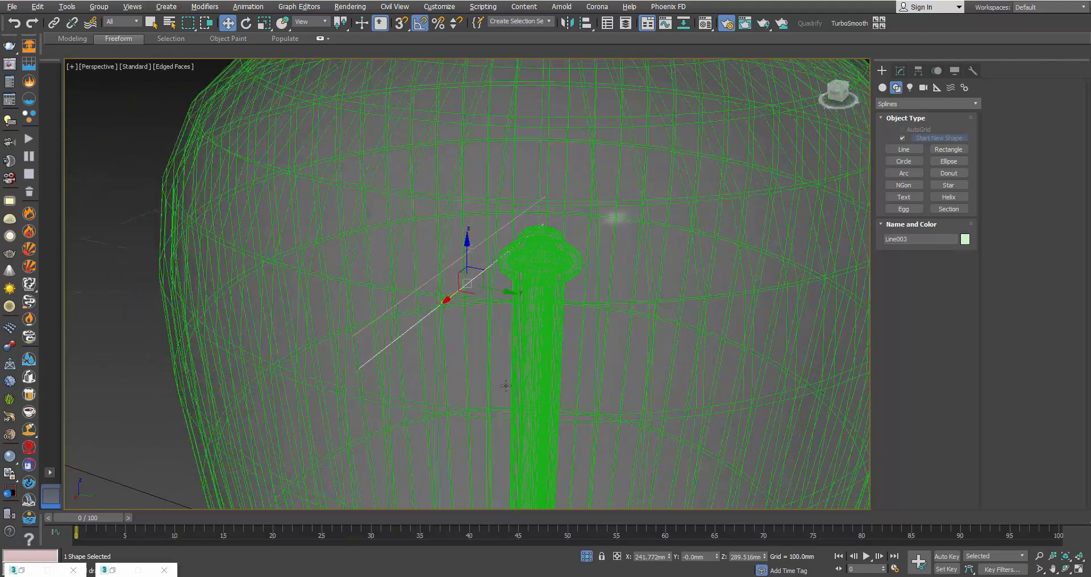
pyautogui.click(901, 71)
pyautogui.click(1009, 147)
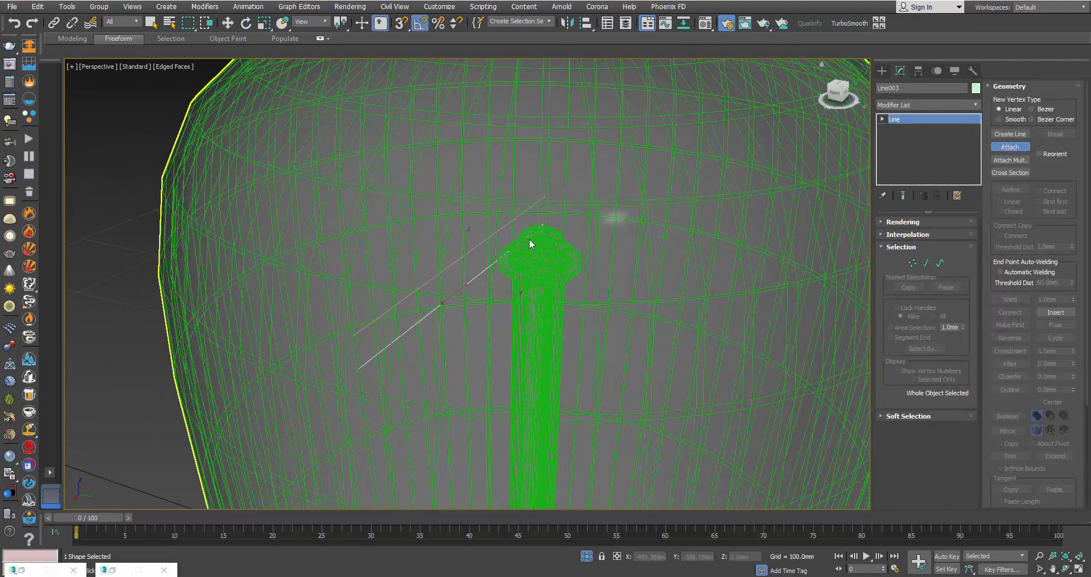
pyautogui.click(457, 262)
pyautogui.press('w')
pyautogui.moveTo(498, 293); pyautogui.dragTo(564, 293)
pyautogui.keyDown('alt'); pyautogui.moveTo(565, 287); pyautogui.dragTo(626, 268, button='middle'); pyautogui.keyUp('alt')
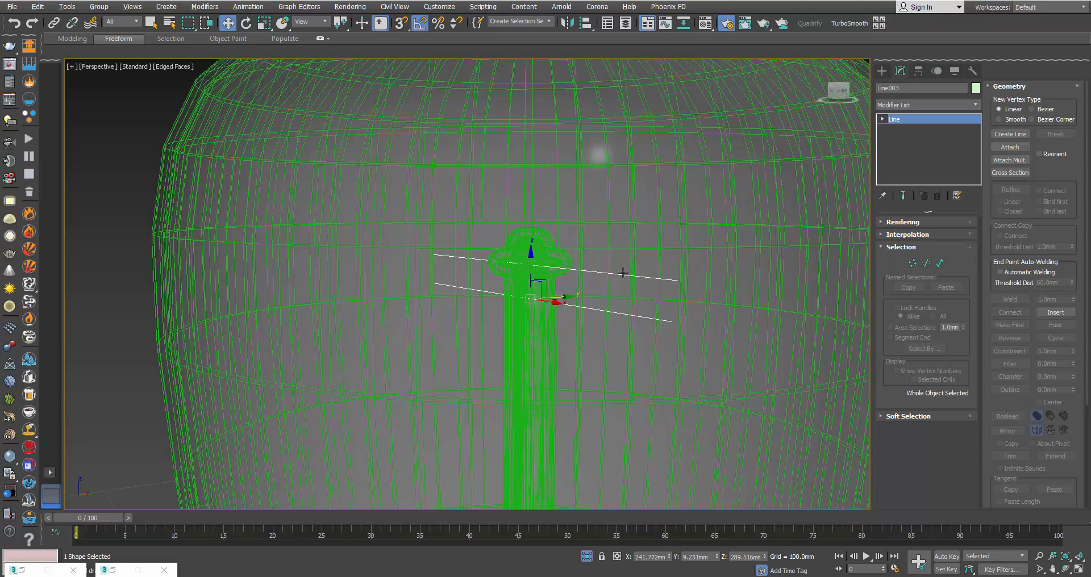
pyautogui.scroll(-3, 626, 268)
pyautogui.moveTo(557, 208)
pyautogui.mouseDown(button='middle')
pyautogui.moveTo(502, 142)
pyautogui.moveTo(561, 203)
pyautogui.mouseUp(button='middle')
pyautogui.scroll(-4, 518, 171)
pyautogui.click(640, 224)
pyautogui.hotkey('alt', 'w')
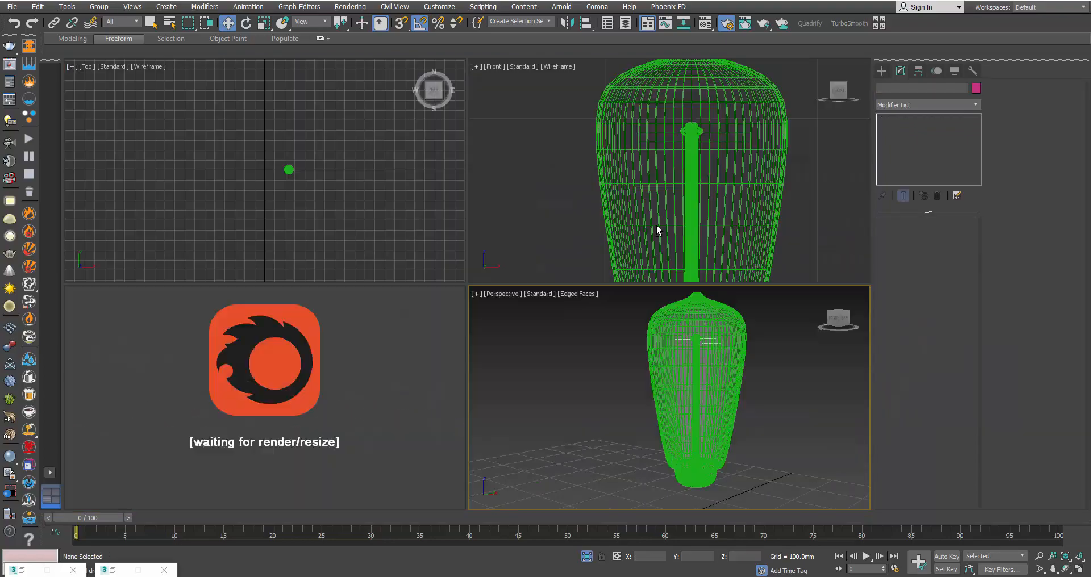
pyautogui.click(799, 186)
pyautogui.hotkey('alt', 'w')
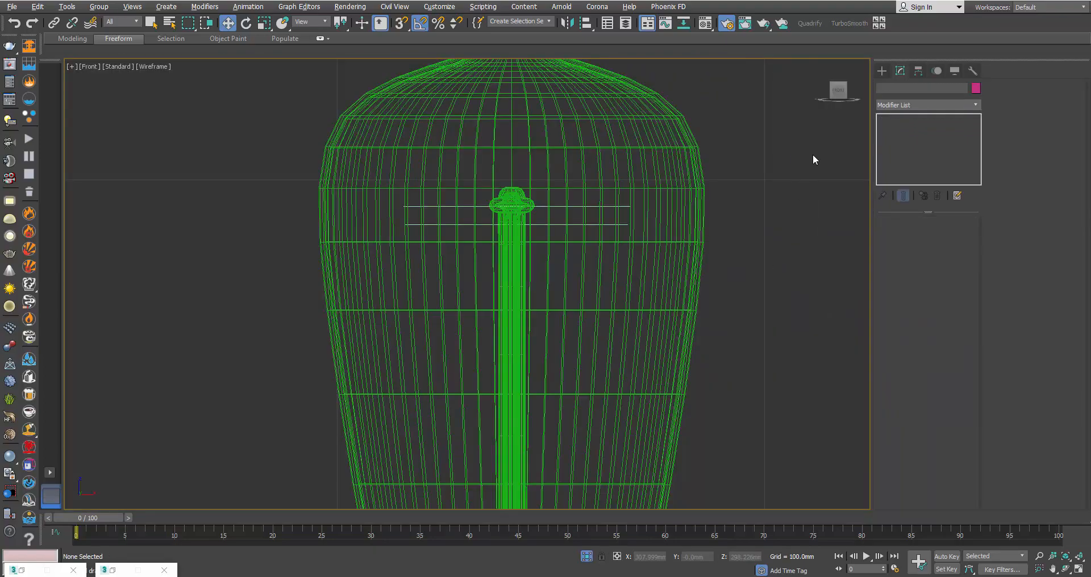
pyautogui.click(883, 70)
pyautogui.click(904, 148)
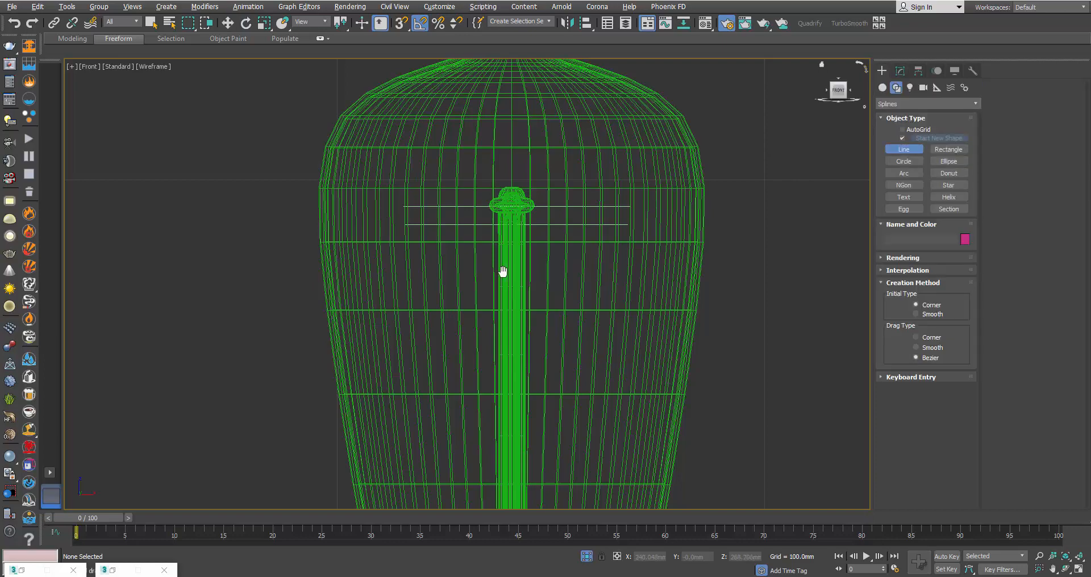
pyautogui.scroll(-3, 489, 227)
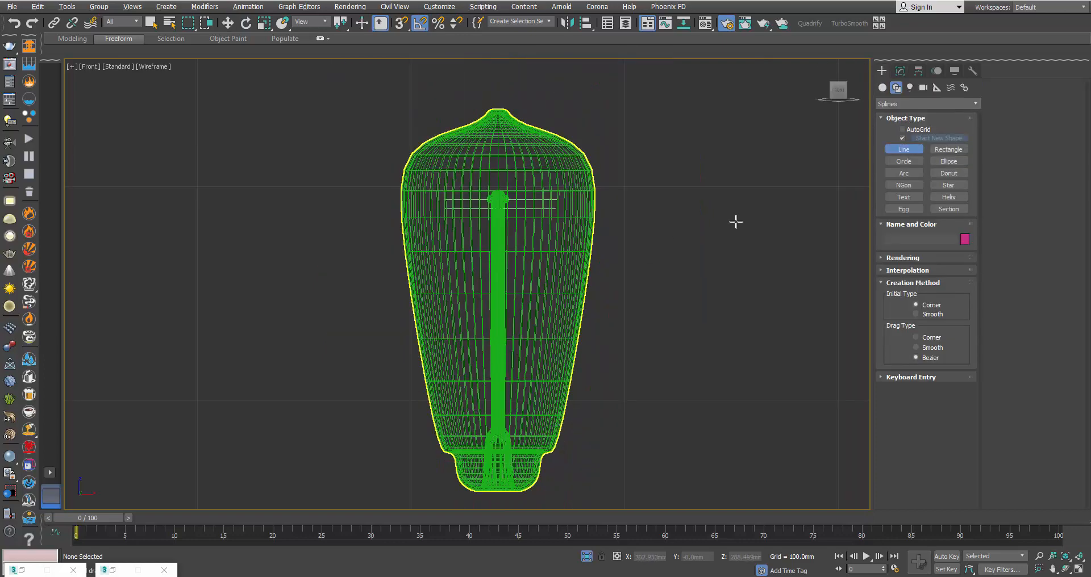
pyautogui.click(949, 197)
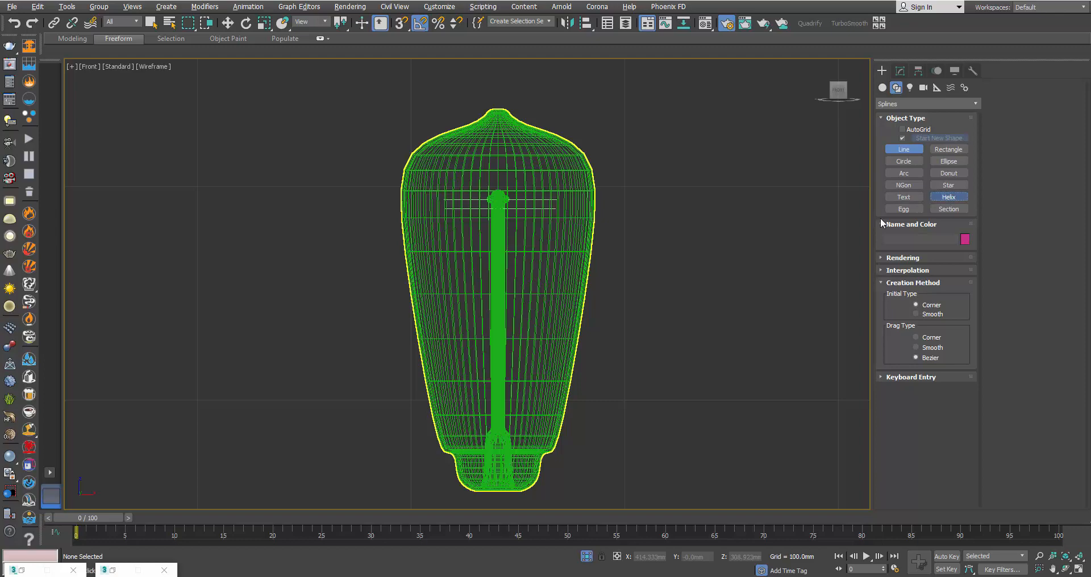
pyautogui.hotkey('alt', 'w')
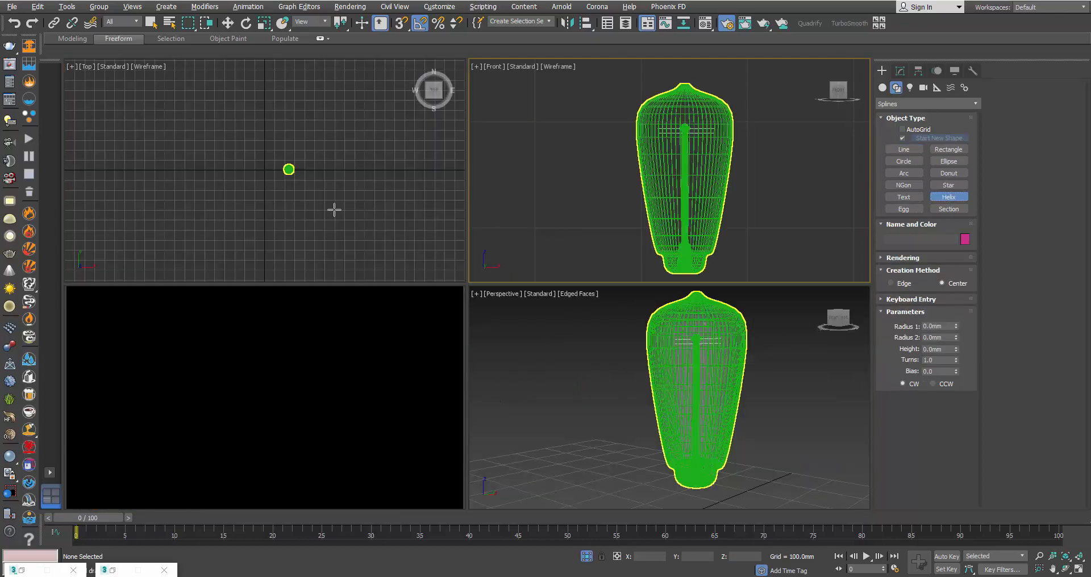
pyautogui.moveTo(323, 191); pyautogui.dragTo(327, 192)
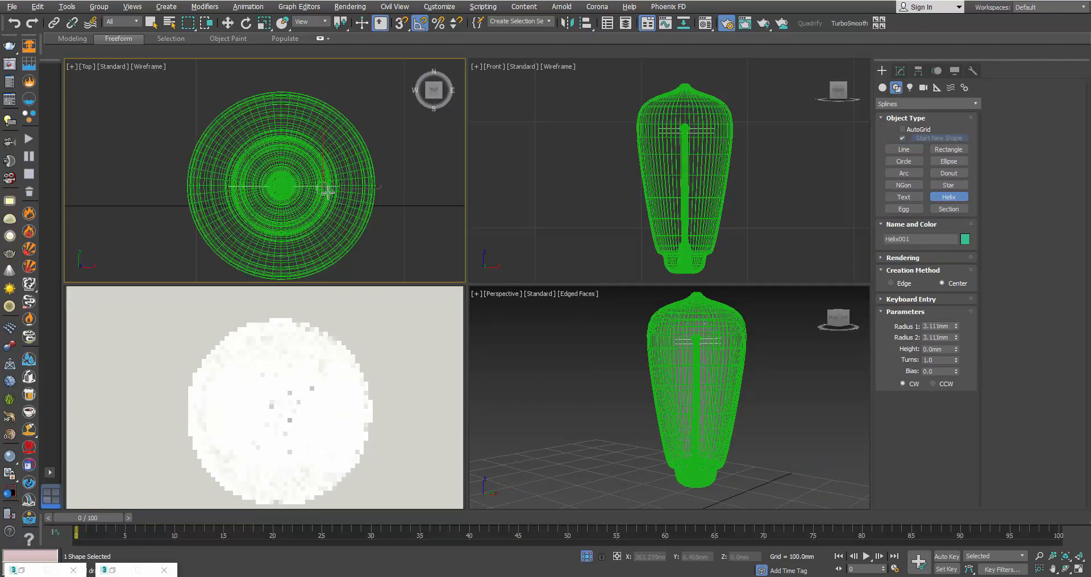
pyautogui.click(330, 68)
pyautogui.rightClick(650, 354)
pyautogui.scroll(-7, 649, 356)
pyautogui.rightClick(644, 372)
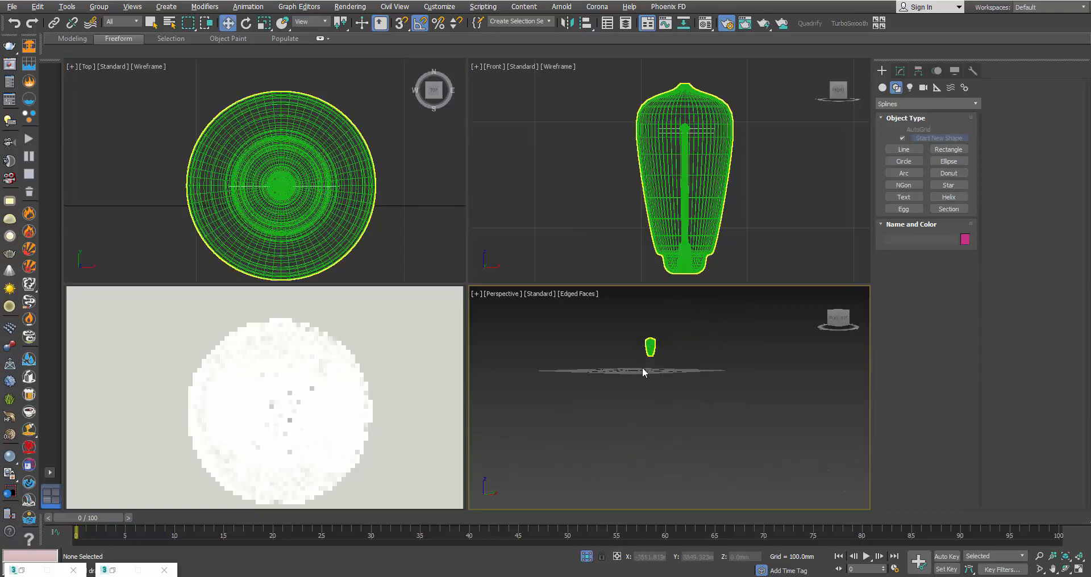
pyautogui.scroll(-4, 644, 373)
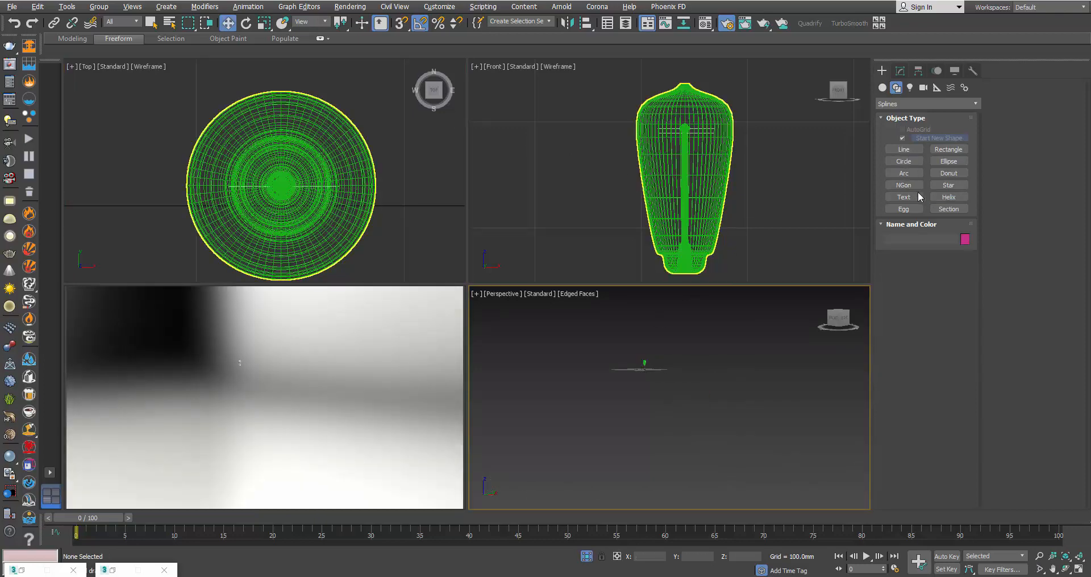
# - Create a helix beside the bulb in the Top view with radii of about 3.5 mm and 2.9 mm and a height of about 30.6 mm
pyautogui.click(948, 197)
pyautogui.moveTo(413, 183); pyautogui.dragTo(414, 181)
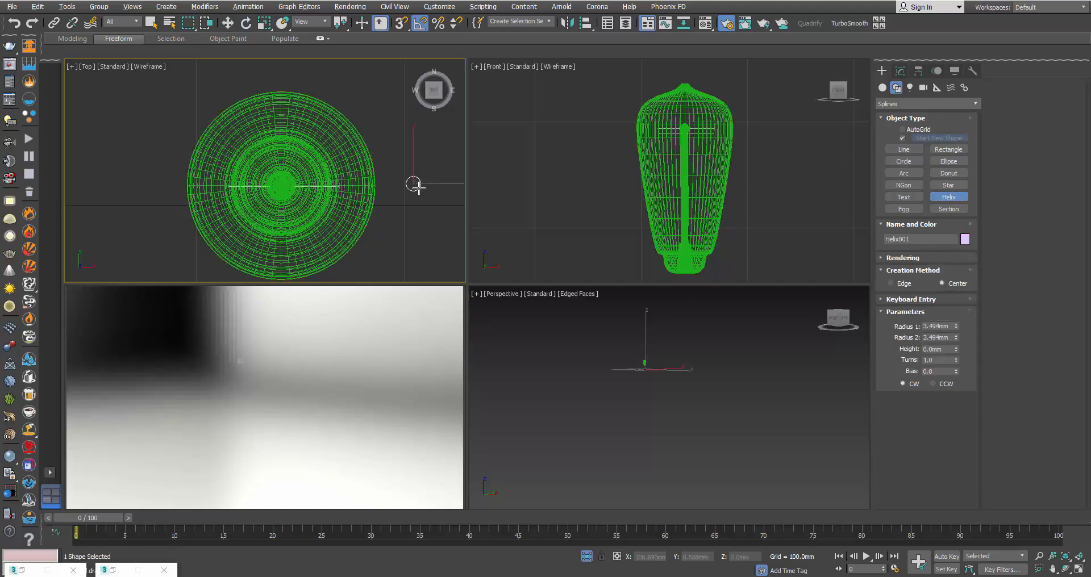
pyautogui.click(417, 124)
pyautogui.click(417, 125)
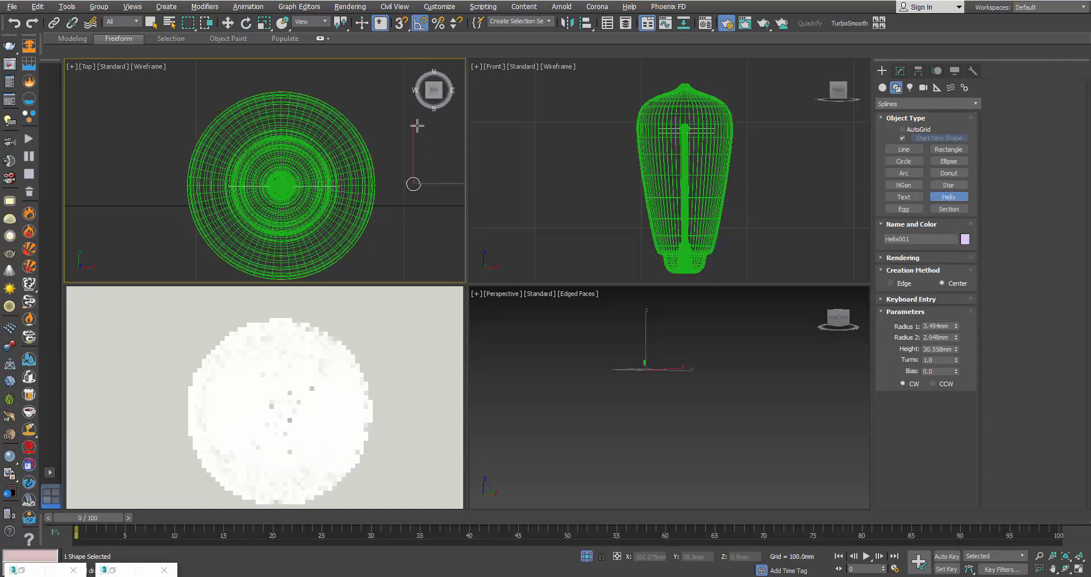
pyautogui.rightClick(418, 129)
# - Move the helix up and inside the bulb, next to the lower end of the central stem, and open its parameters
pyautogui.scroll(-10, 655, 358)
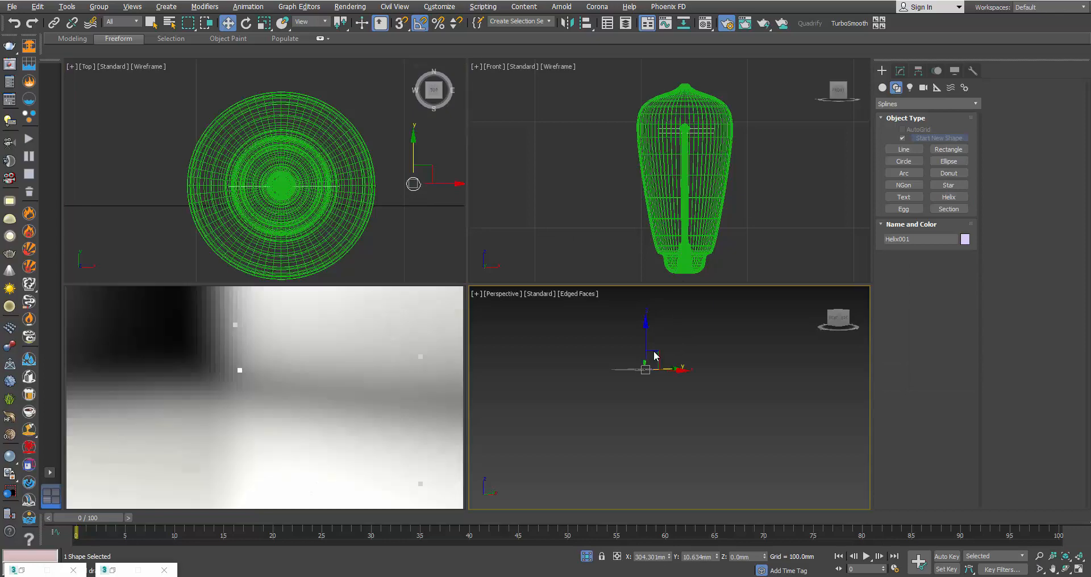
pyautogui.scroll(4, 651, 371)
pyautogui.moveTo(639, 358); pyautogui.dragTo(650, 241)
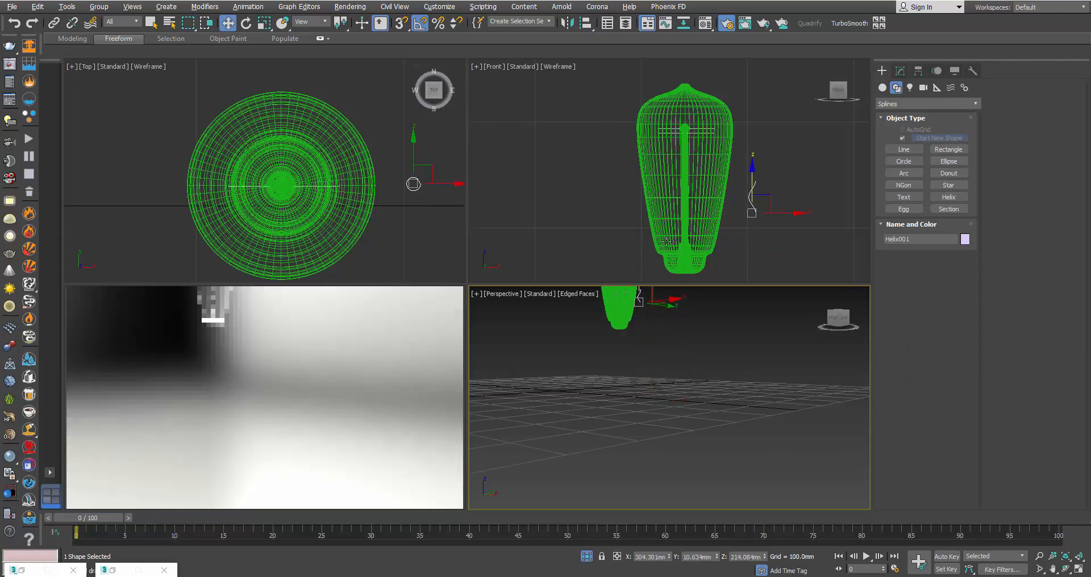
pyautogui.moveTo(788, 217); pyautogui.dragTo(730, 219)
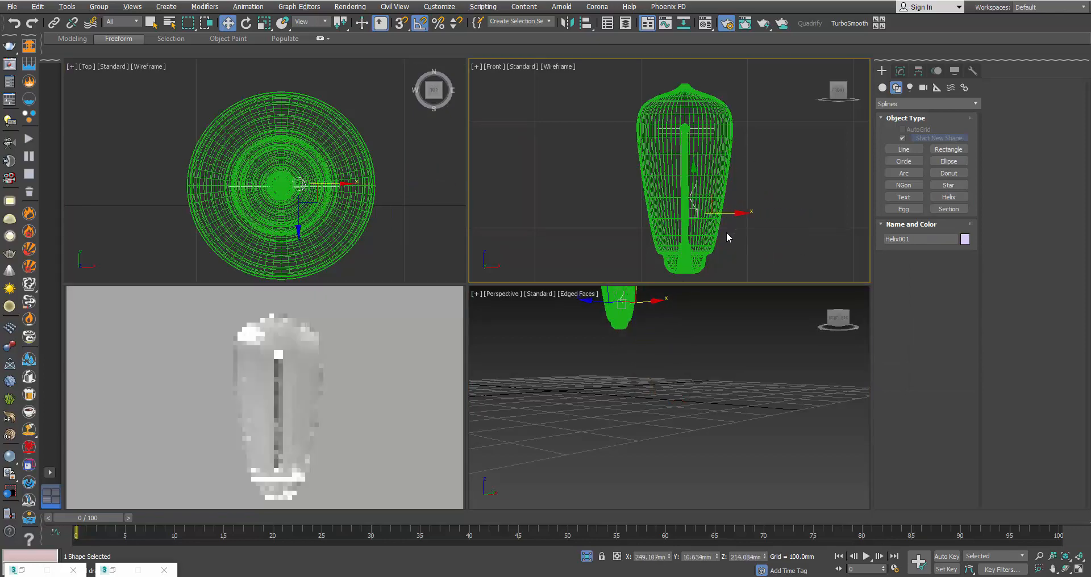
pyautogui.hotkey('alt', 'w')
pyautogui.moveTo(529, 354); pyautogui.dragTo(529, 416)
pyautogui.click(902, 70)
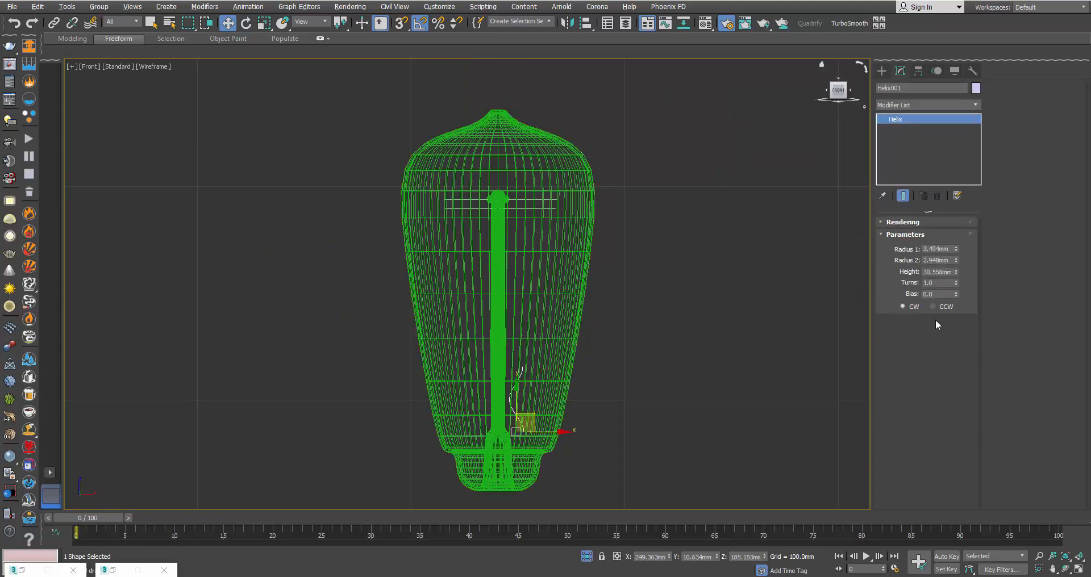
# - Set the helix's height to about 106.3 mm, its turns to about 67 and both radii to 2 mm
pyautogui.moveTo(955, 273); pyautogui.dragTo(956, 227)
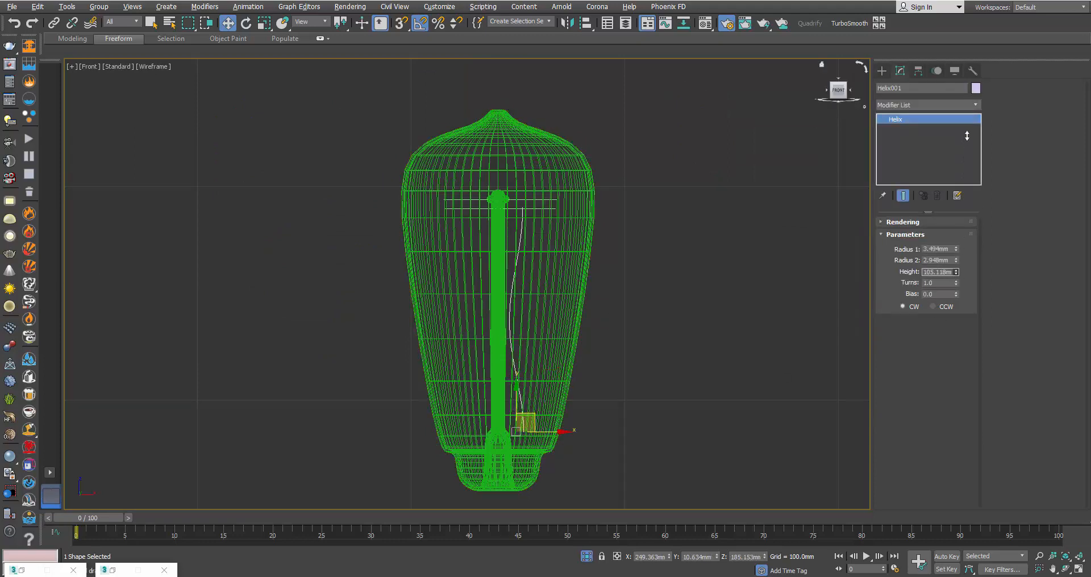
pyautogui.moveTo(957, 283); pyautogui.dragTo(901, 210)
pyautogui.doubleClick(938, 249)
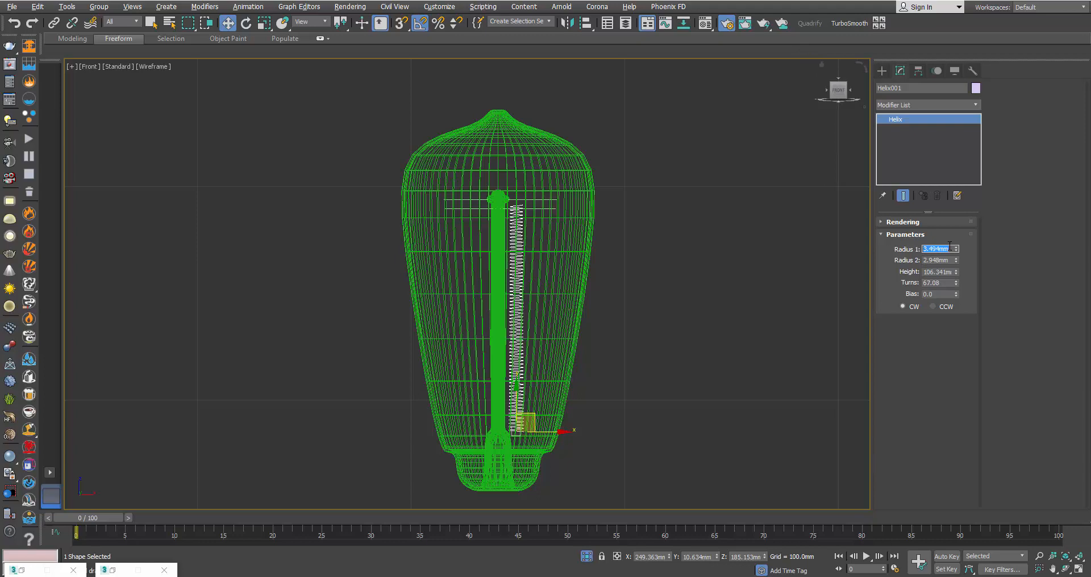
pyautogui.write('2')
pyautogui.press('Return')
pyautogui.doubleClick(952, 261)
pyautogui.write('2')
pyautogui.press('Return')
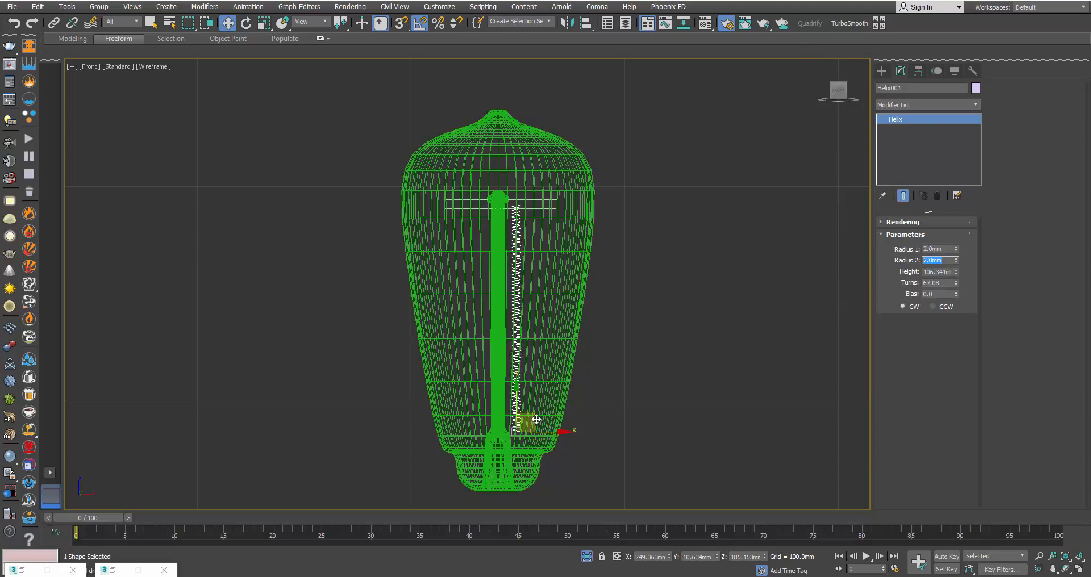
# - Move the helix slightly up and away from the stem, and compare it with the lit reference photo
pyautogui.moveTo(537, 420); pyautogui.dragTo(545, 411)
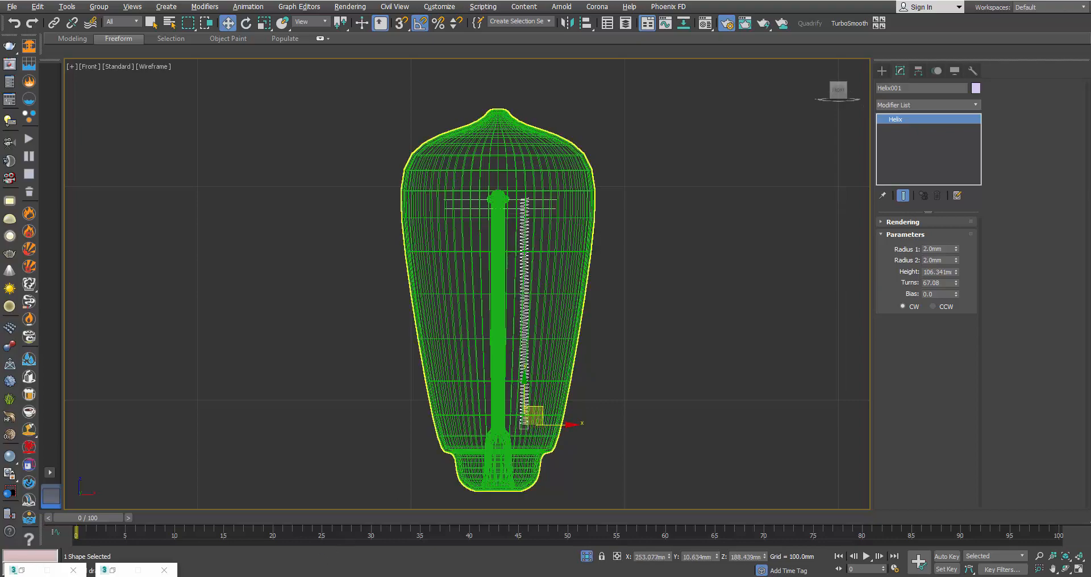
pyautogui.click(183, 545)
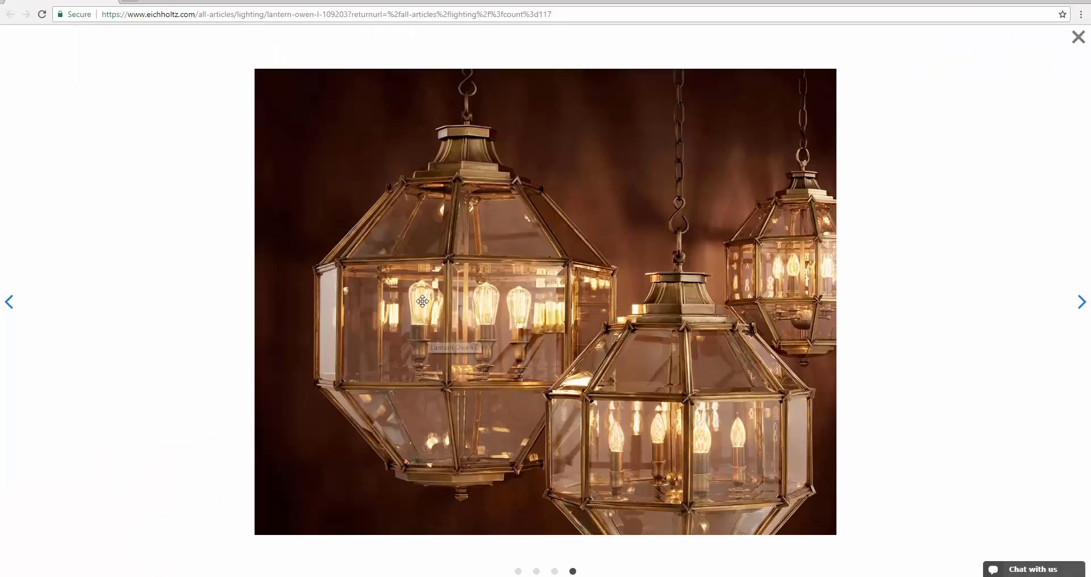
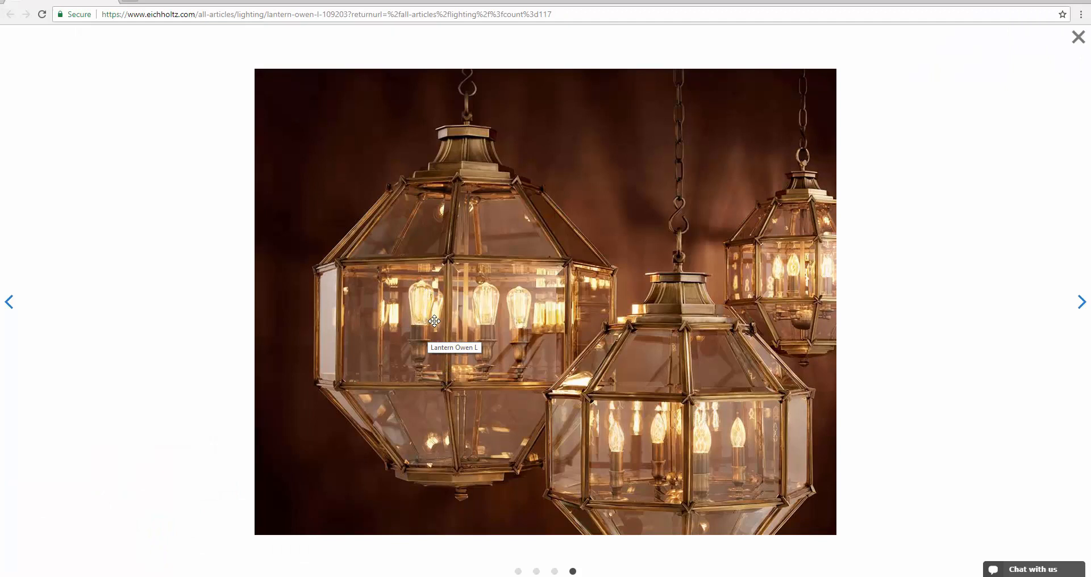
pyautogui.hotkey('alt', 'Tab')
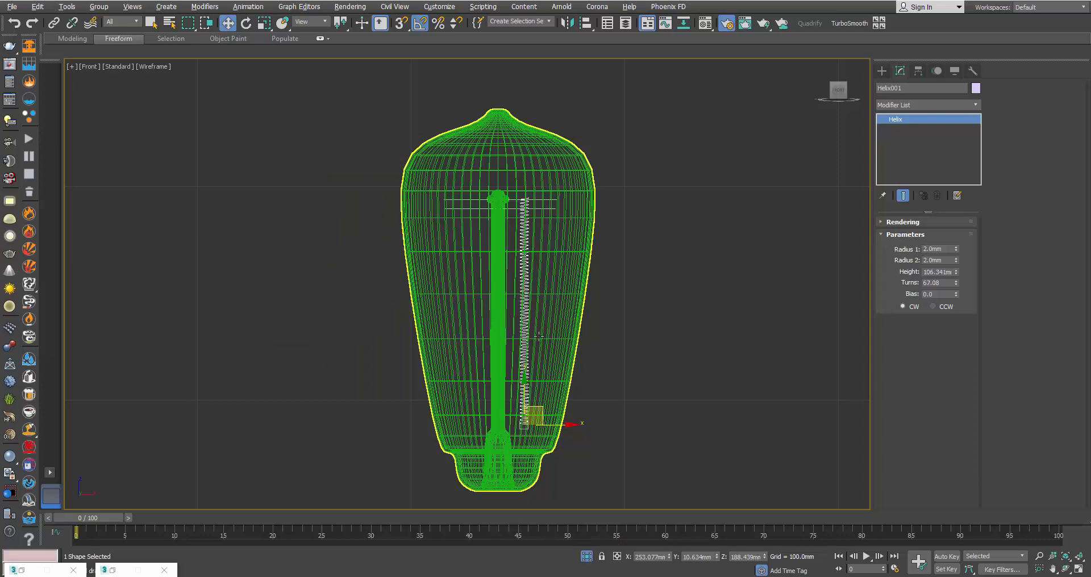
# - Enable the helix in the renderer and viewport with a radial thickness of 0.2 mm
pyautogui.scroll(3, 531, 409)
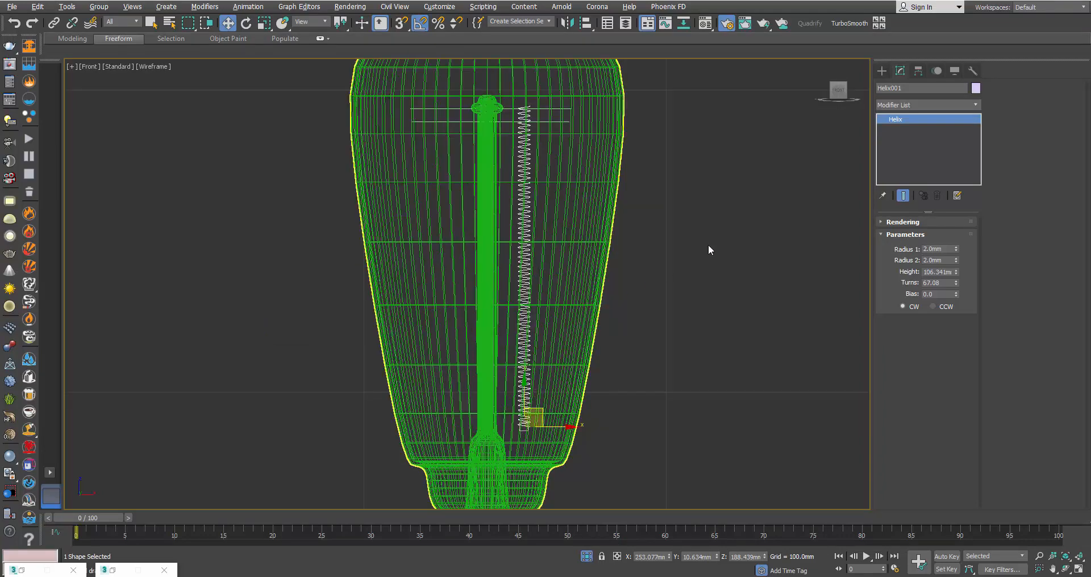
pyautogui.click(931, 102)
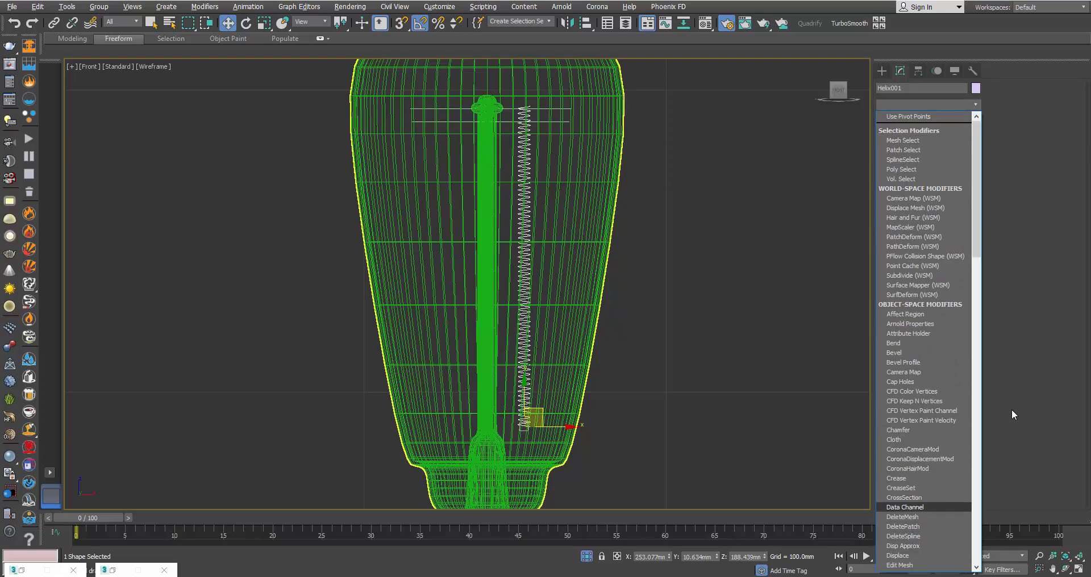
pyautogui.click(1008, 368)
pyautogui.click(915, 224)
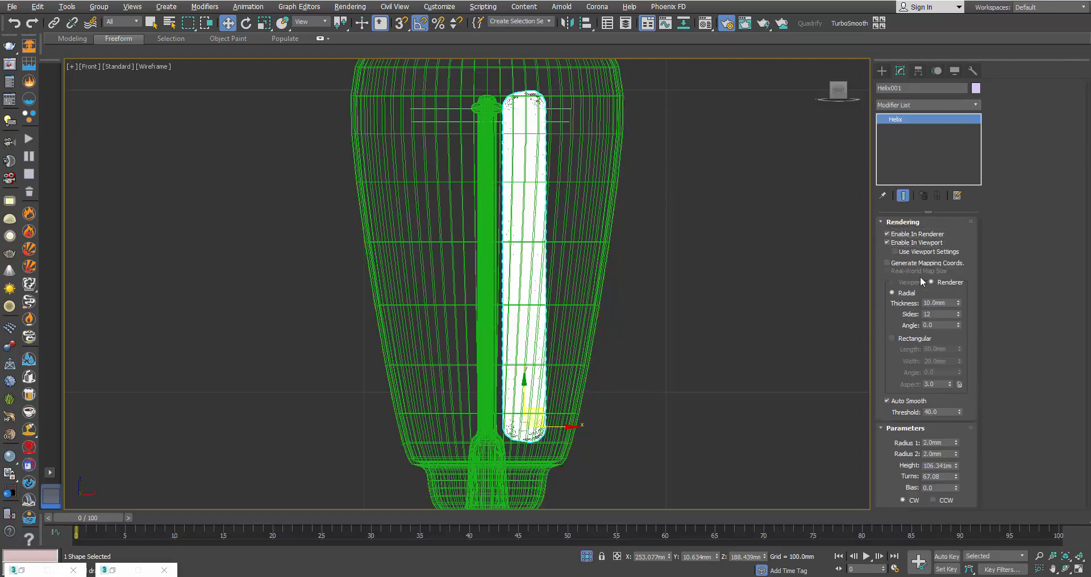
pyautogui.moveTo(958, 304); pyautogui.dragTo(956, 359)
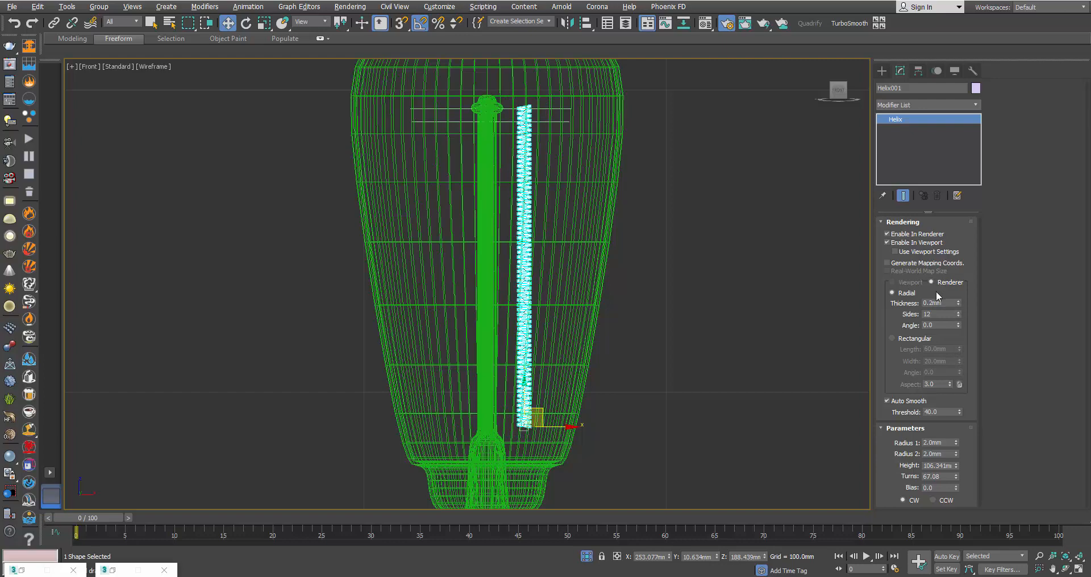
# - Apply an FFD 4x4x4 modifier to the helix and activate its control points
pyautogui.click(941, 104)
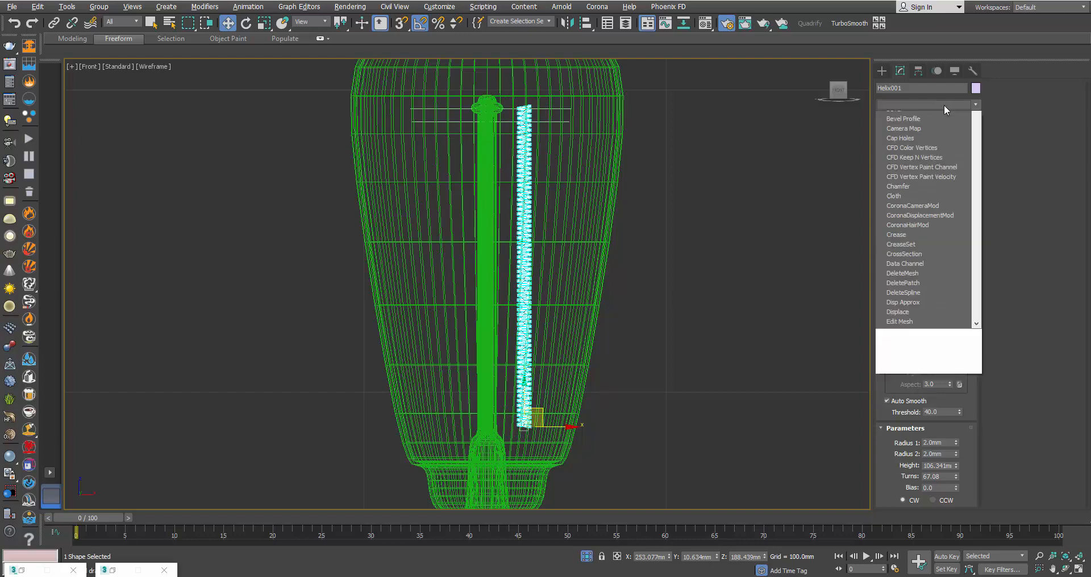
pyautogui.scroll(5, 903, 416)
pyautogui.scroll(-3, 906, 455)
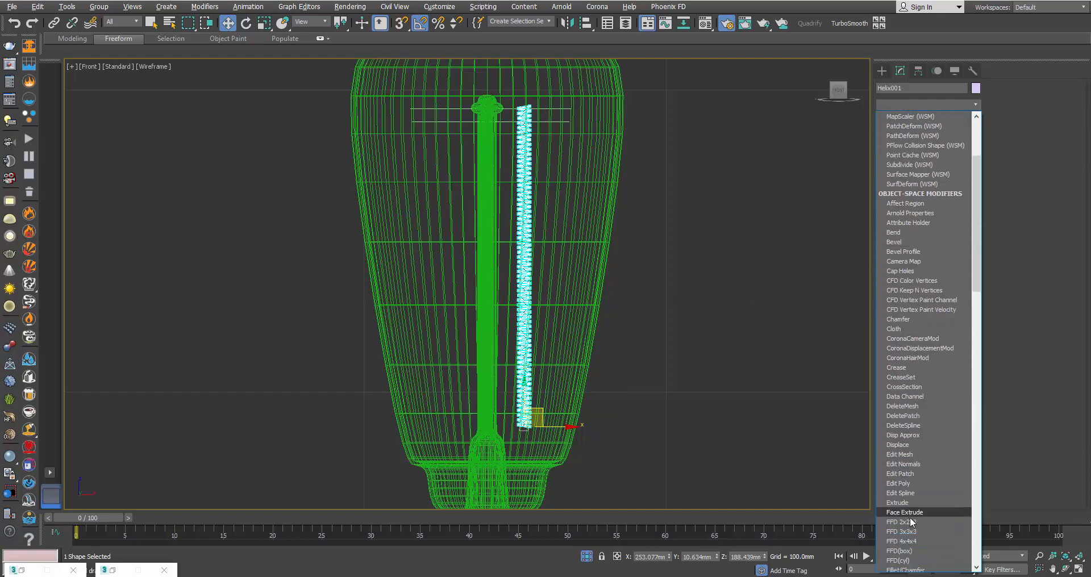
pyautogui.click(915, 541)
pyautogui.press('1')
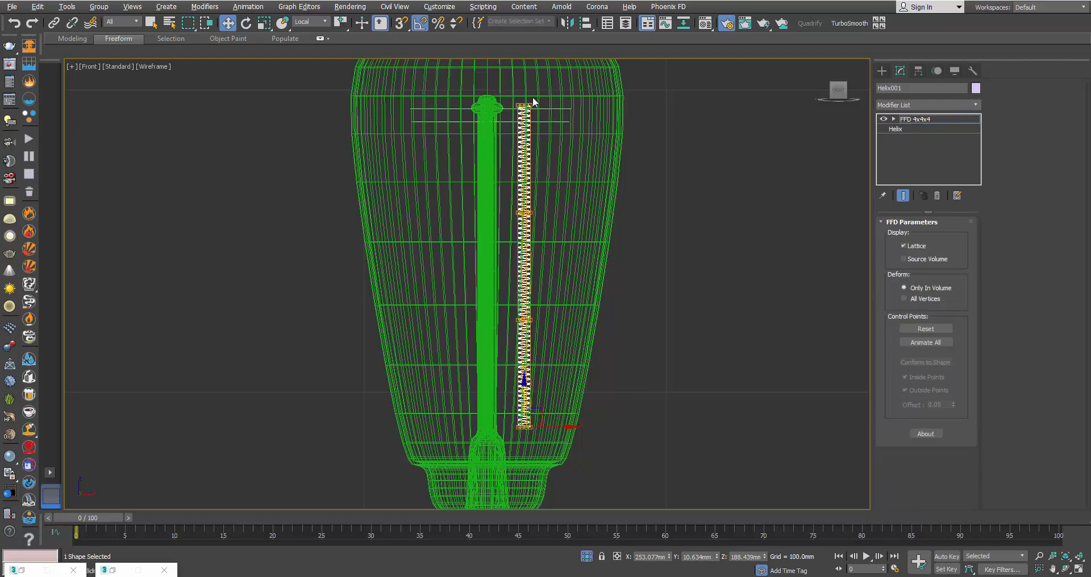
pyautogui.moveTo(591, 137); pyautogui.dragTo(596, 159, button='middle')
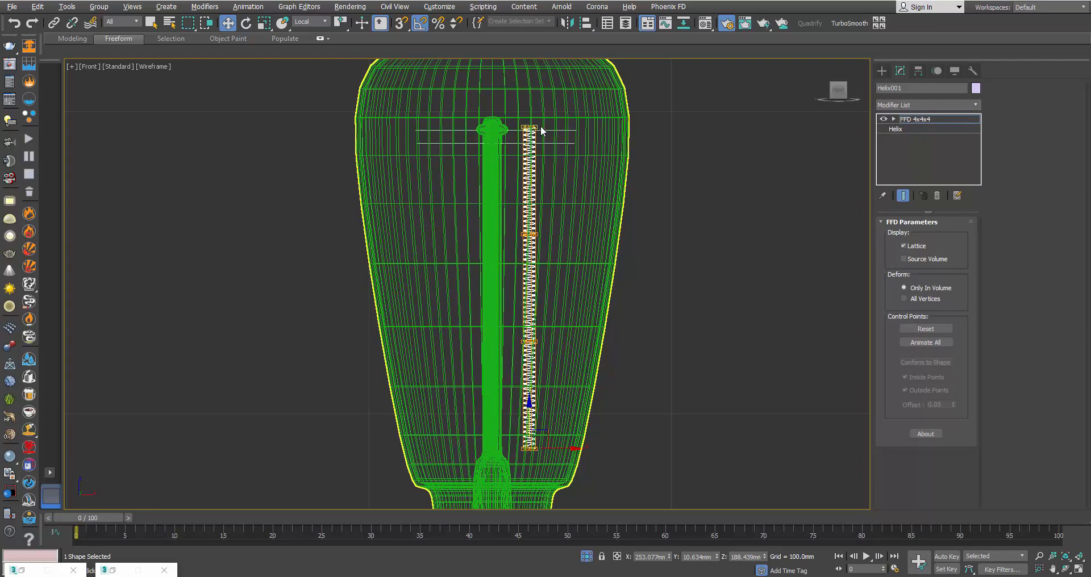
pyautogui.click(916, 121)
pyautogui.press('1')
# - Lean the helix outward by shifting its lattice rows, lowest toward the stem base and upper ones away, using View coordinates
pyautogui.moveTo(541, 439)
pyautogui.mouseDown()
pyautogui.moveTo(531, 448)
pyautogui.moveTo(543, 428)
pyautogui.mouseUp()
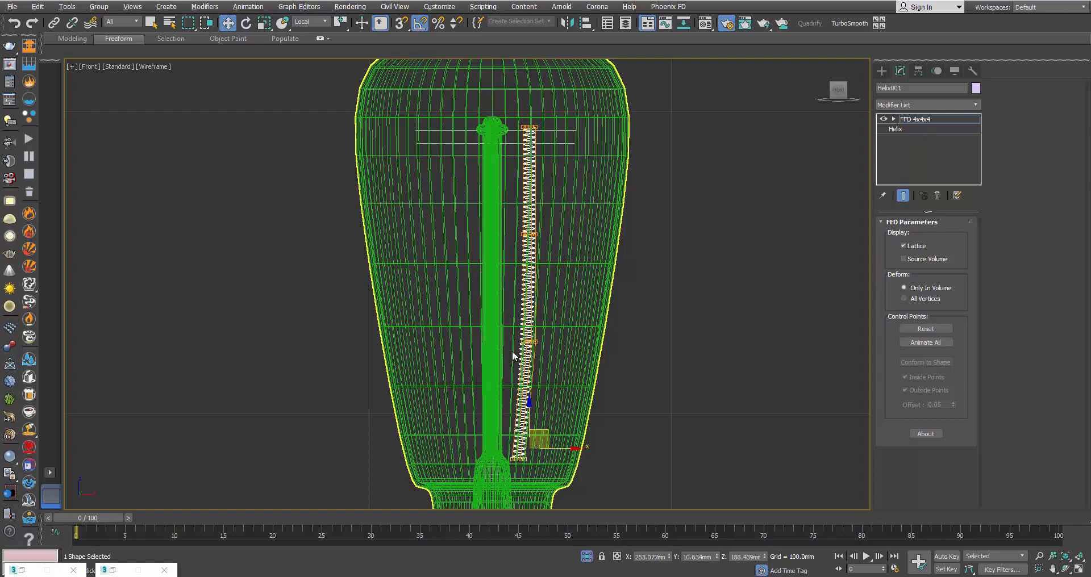
pyautogui.moveTo(544, 429); pyautogui.dragTo(563, 422)
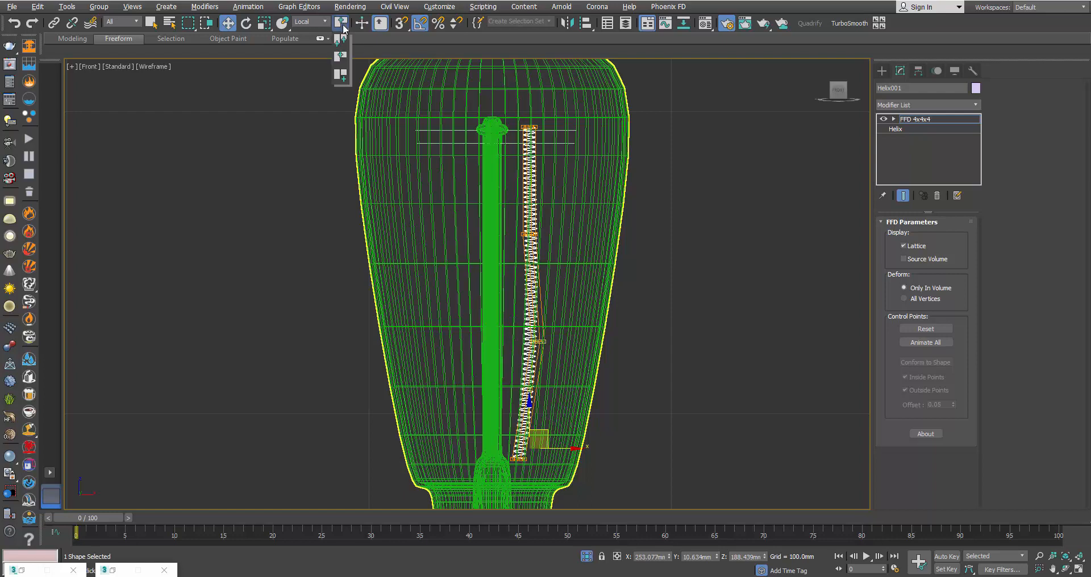
pyautogui.click(316, 21)
pyautogui.click(312, 32)
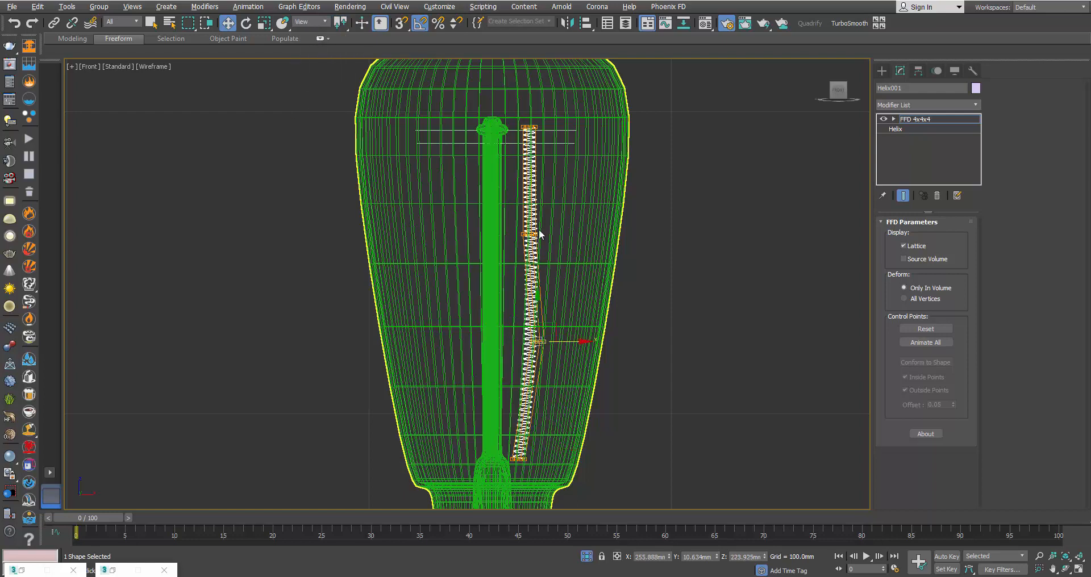
pyautogui.moveTo(560, 234); pyautogui.dragTo(576, 239)
pyautogui.moveTo(514, 138); pyautogui.dragTo(589, 113)
pyautogui.click(922, 118)
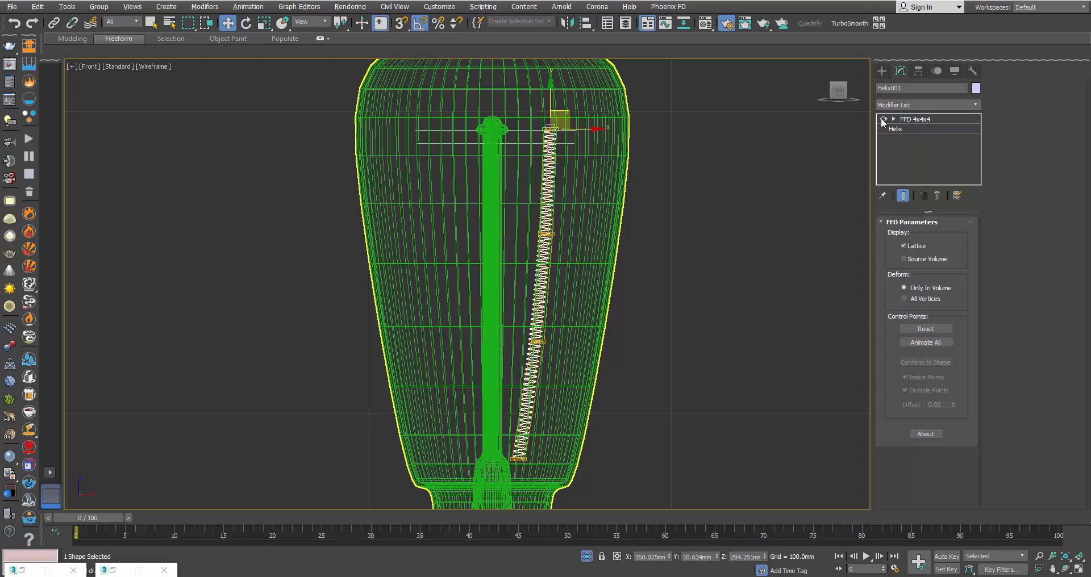
# - Clone the helix as an instance, rotate it 185° about Y and place it on the opposite side of the stem
pyautogui.keyDown('shift'); pyautogui.moveTo(567, 450); pyautogui.dragTo(514, 450); pyautogui.keyUp('shift')
pyautogui.click(547, 337)
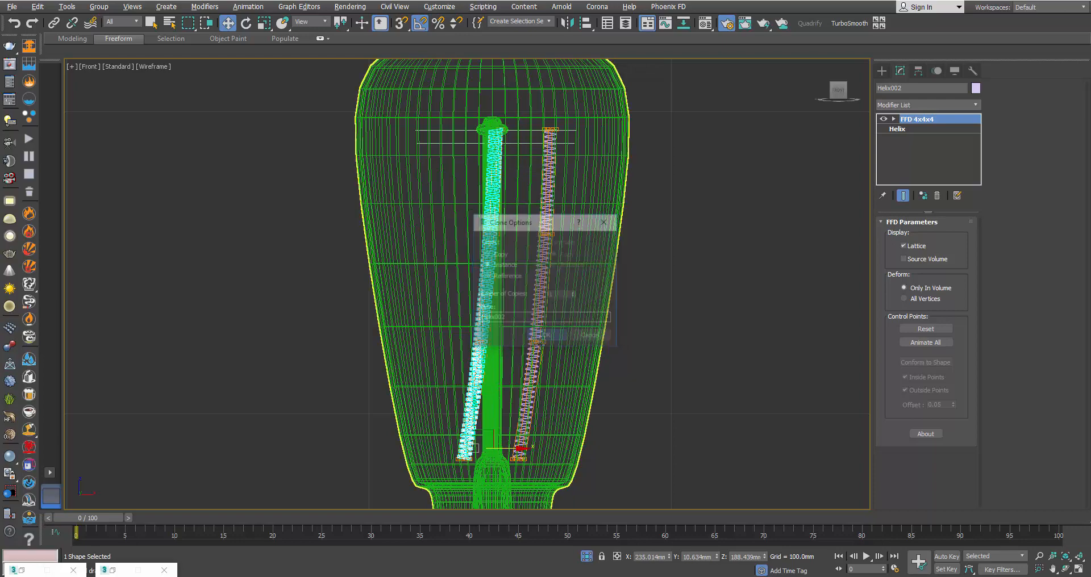
pyautogui.press('e')
pyautogui.moveTo(496, 448); pyautogui.dragTo(391, 450)
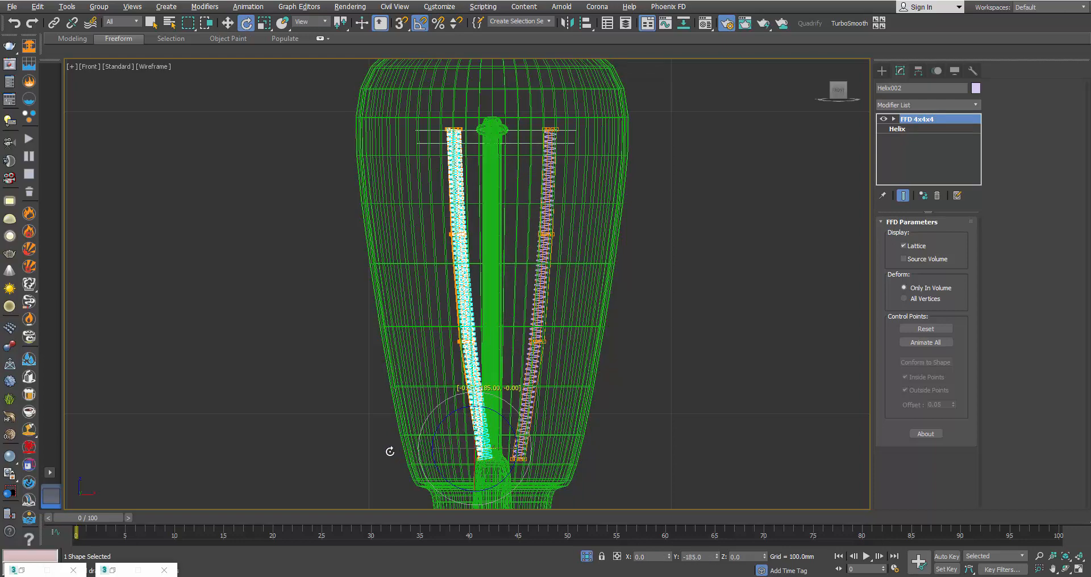
pyautogui.press('w')
pyautogui.moveTo(516, 449); pyautogui.dragTo(489, 447)
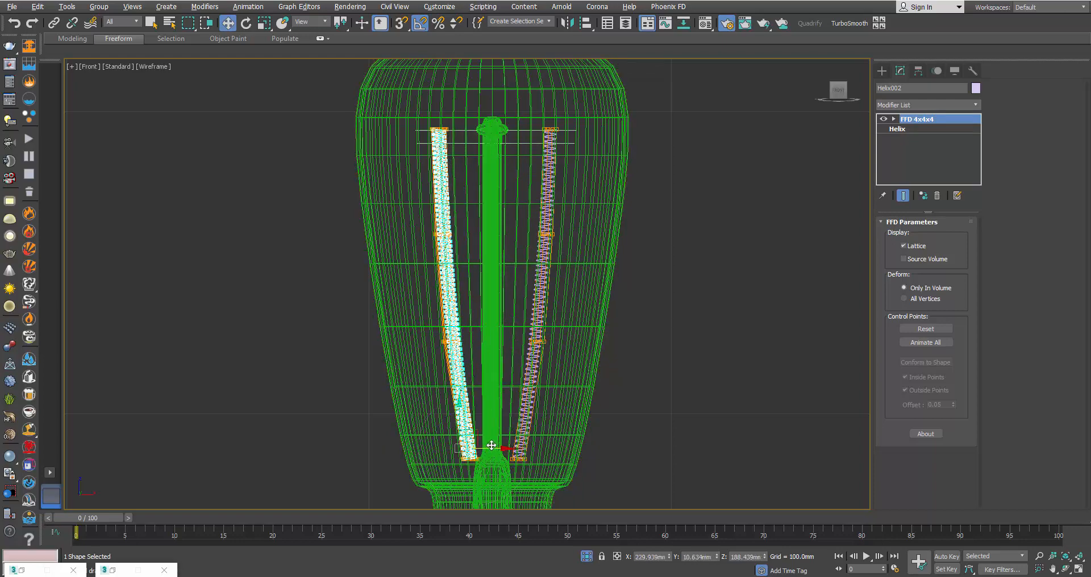
# - Select both helices in Perspective and rotate a copy of the pair roughly a quarter turn around the stem
pyautogui.hotkey('alt', 'w')
pyautogui.rightClick(705, 396)
pyautogui.press('z')
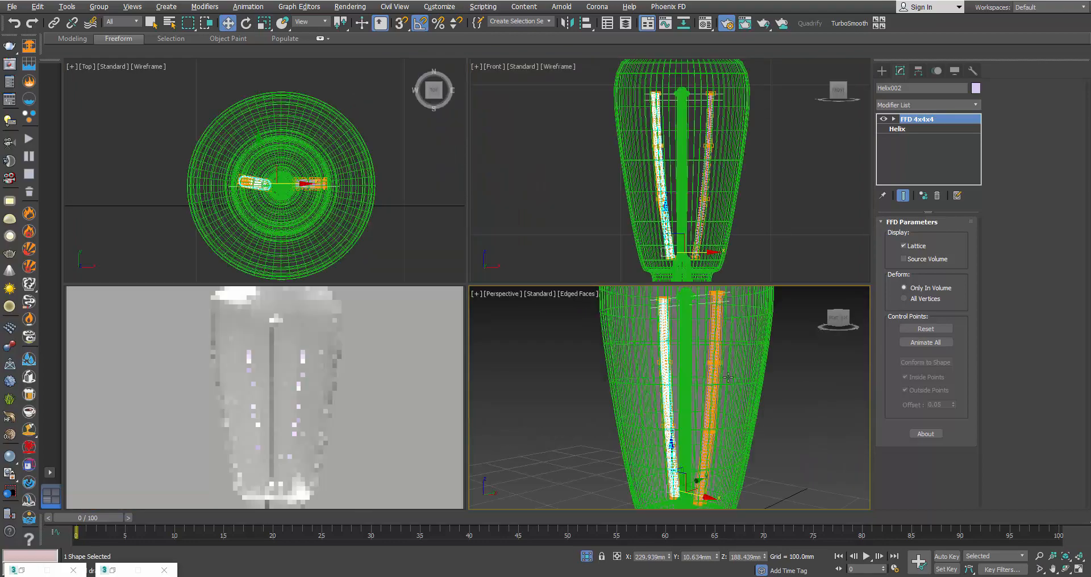
pyautogui.hotkey('alt', 'w')
pyautogui.scroll(-5, 646, 324)
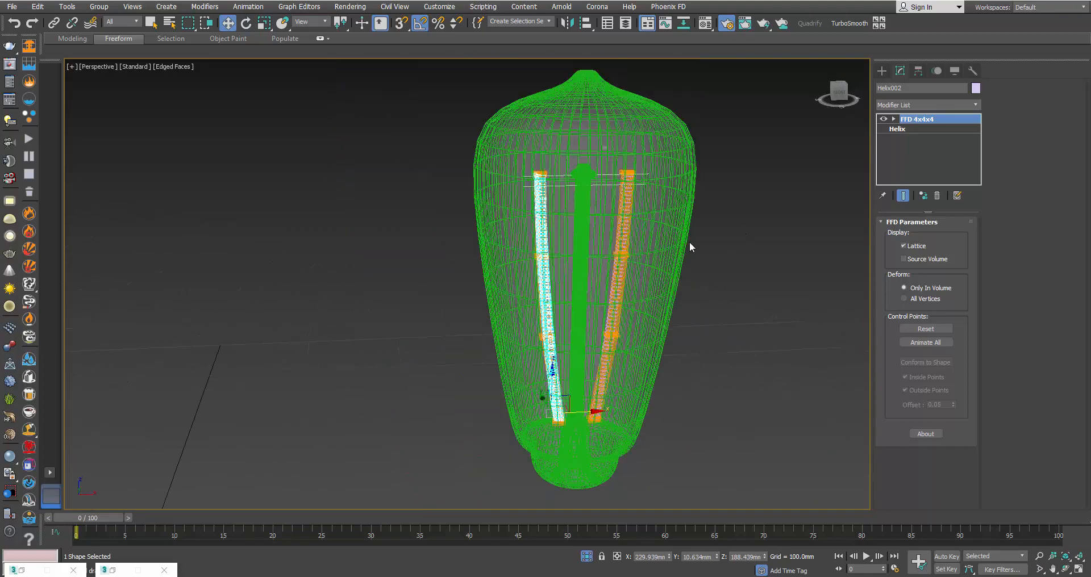
pyautogui.hotkey('ctrl', 'a')
pyautogui.keyDown('alt'); pyautogui.click(584, 181); pyautogui.keyUp('alt')
pyautogui.press('e')
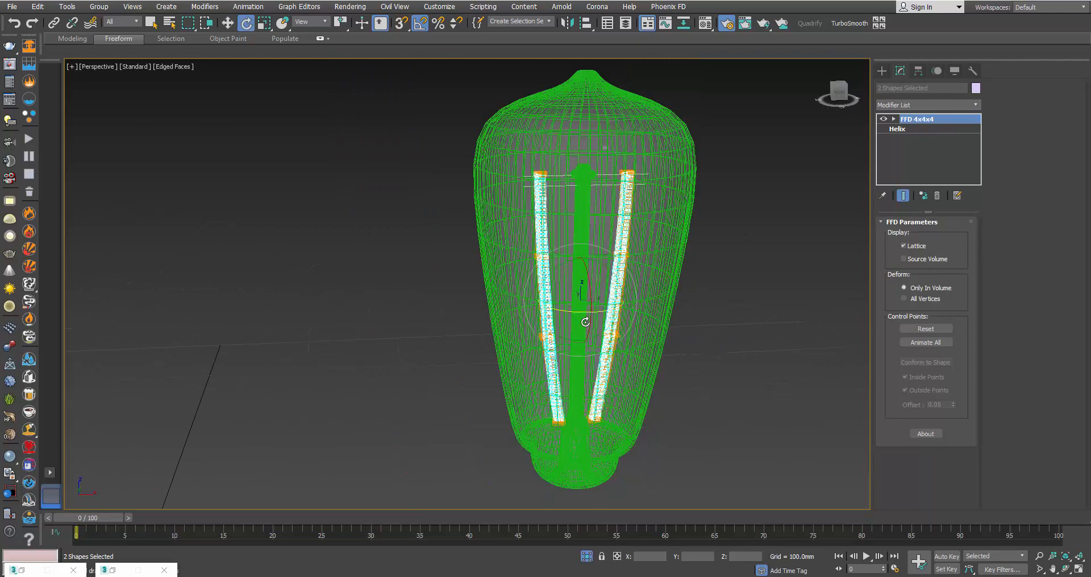
pyautogui.moveTo(585, 322); pyautogui.dragTo(554, 322)
pyautogui.click(549, 336)
pyautogui.moveTo(619, 327)
pyautogui.keyDown('alt'); pyautogui.mouseDown(button='middle')
pyautogui.moveTo(740, 314)
pyautogui.moveTo(727, 355)
pyautogui.moveTo(755, 260)
pyautogui.mouseUp(button='middle'); pyautogui.keyUp('alt')
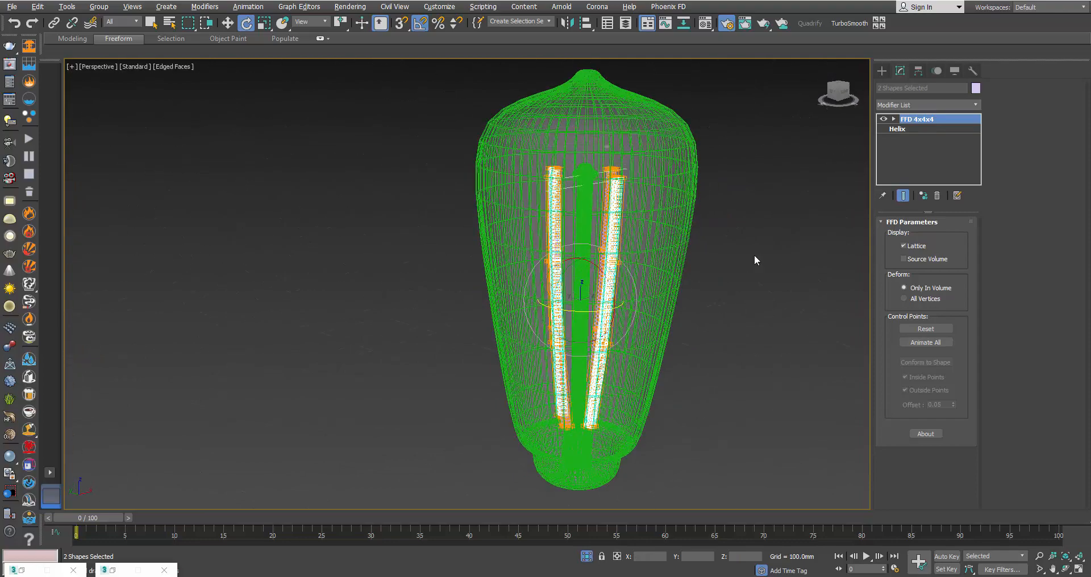
# - Select the four helices and the support wires without the glass bulb, and group them
pyautogui.hotkey('ctrl', 'a')
pyautogui.keyDown('alt'); pyautogui.moveTo(690, 300); pyautogui.dragTo(687, 222, button='middle'); pyautogui.keyUp('alt')
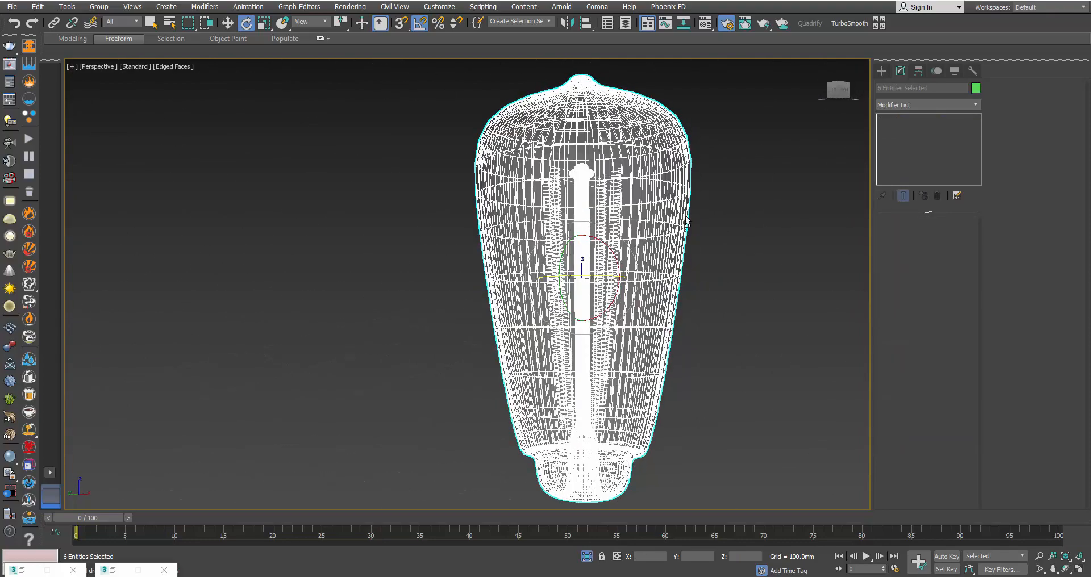
pyautogui.keyDown('alt'); pyautogui.click(678, 169); pyautogui.keyUp('alt')
pyautogui.click(99, 7)
pyautogui.click(108, 20)
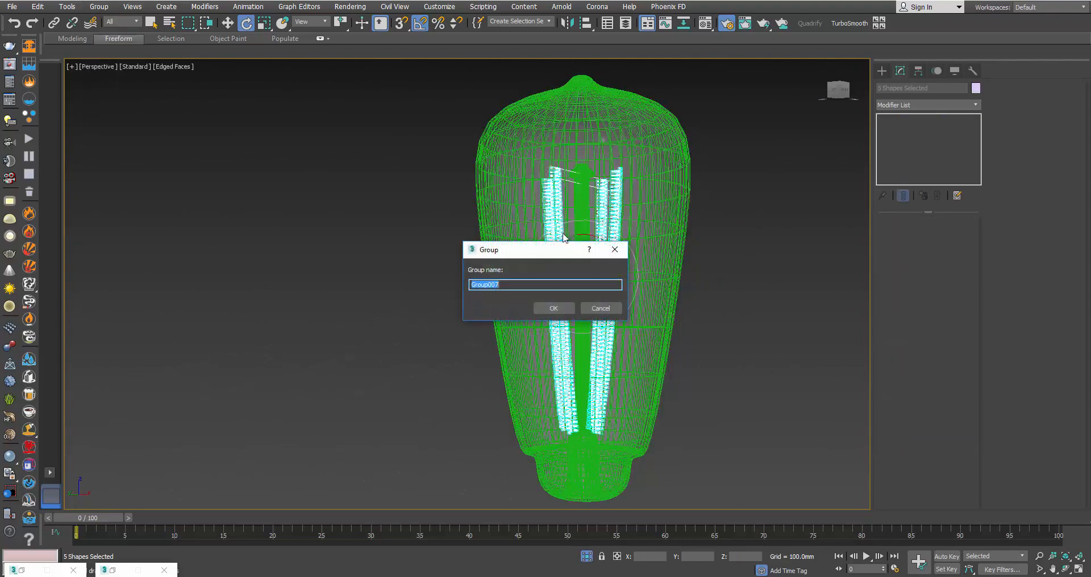
pyautogui.click(562, 305)
# - Change an unused Standard material to CoronaLightMtl and assign it to the filament group
pyautogui.click(707, 23)
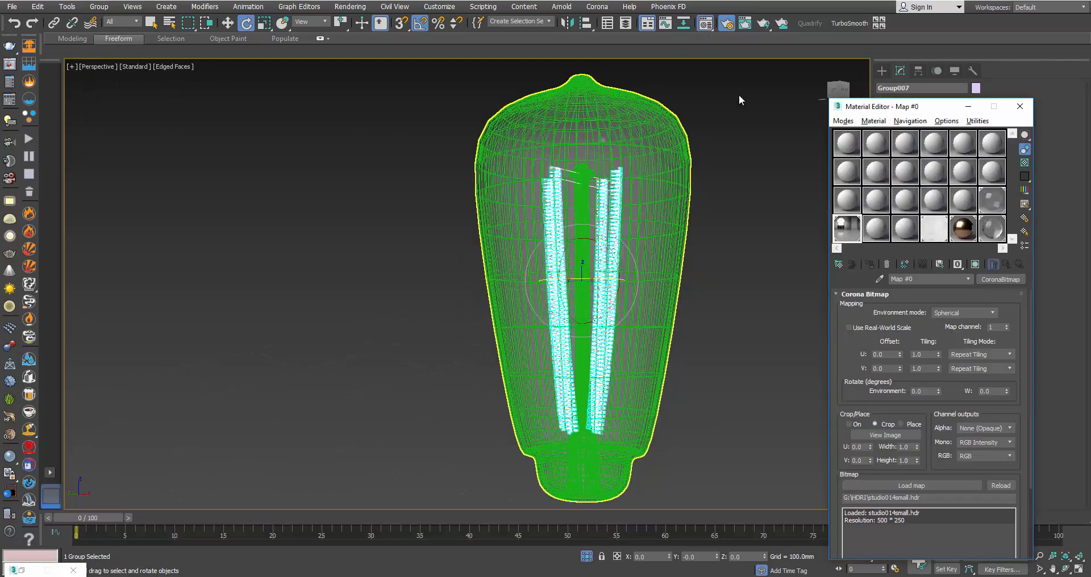
pyautogui.click(858, 208)
pyautogui.click(1009, 282)
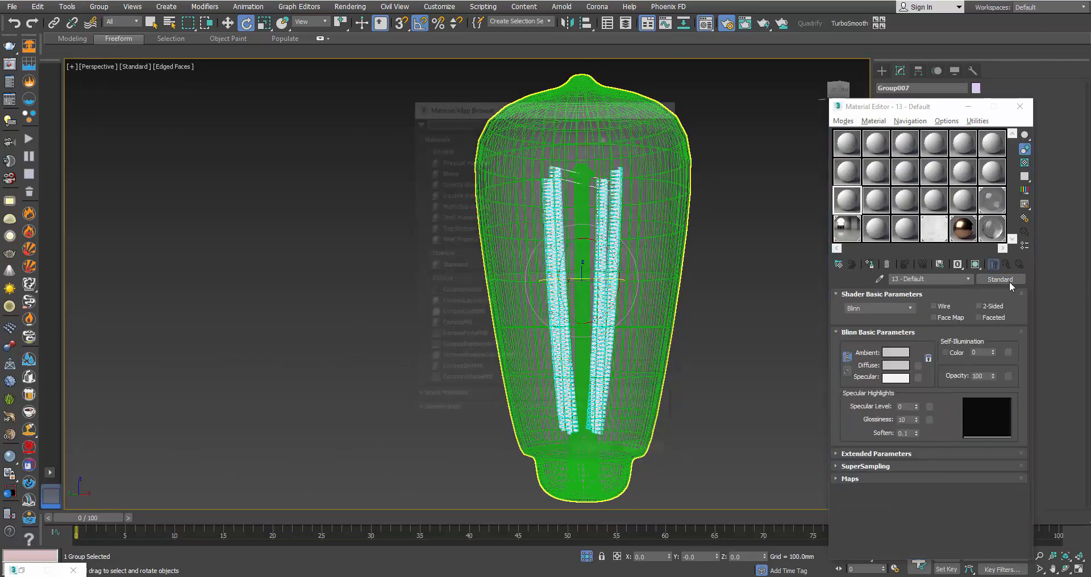
pyautogui.click(480, 302)
pyautogui.doubleClick(488, 313)
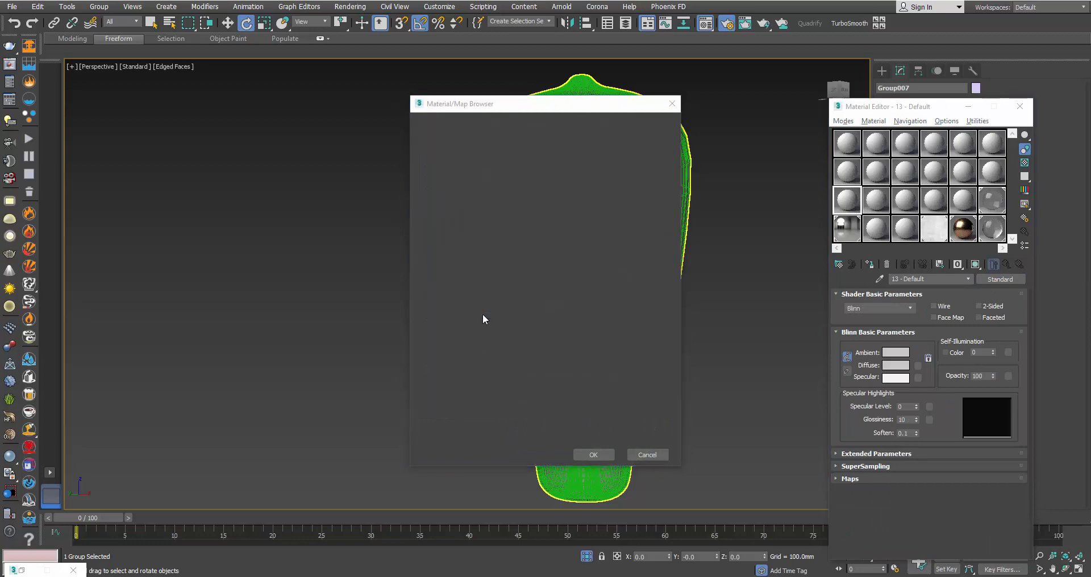
pyautogui.click(870, 265)
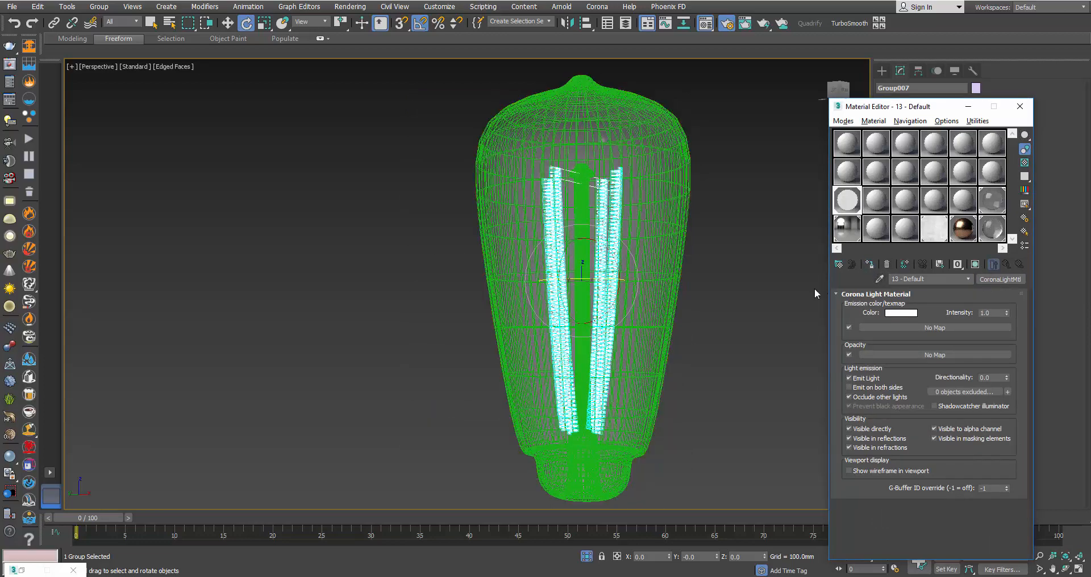
pyautogui.click(760, 315)
# - Darken the environment by setting the RGB level of the studio014small.hdr map to 0.1
pyautogui.hotkey('alt', 'w')
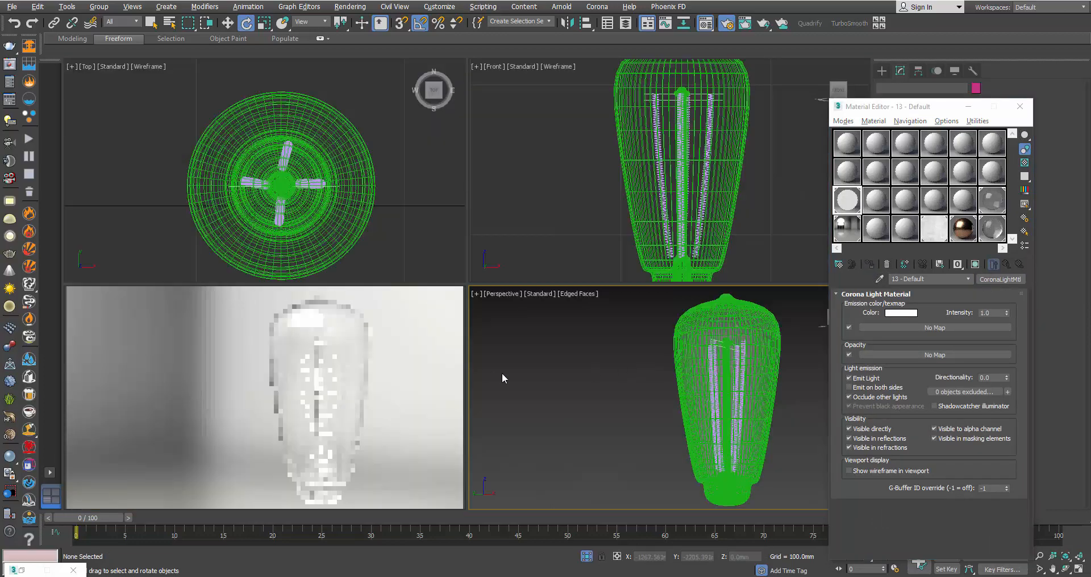
pyautogui.moveTo(587, 420)
pyautogui.keyDown('alt'); pyautogui.mouseDown(button='middle')
pyautogui.moveTo(654, 406)
pyautogui.moveTo(583, 405)
pyautogui.mouseUp(button='middle'); pyautogui.keyUp('alt')
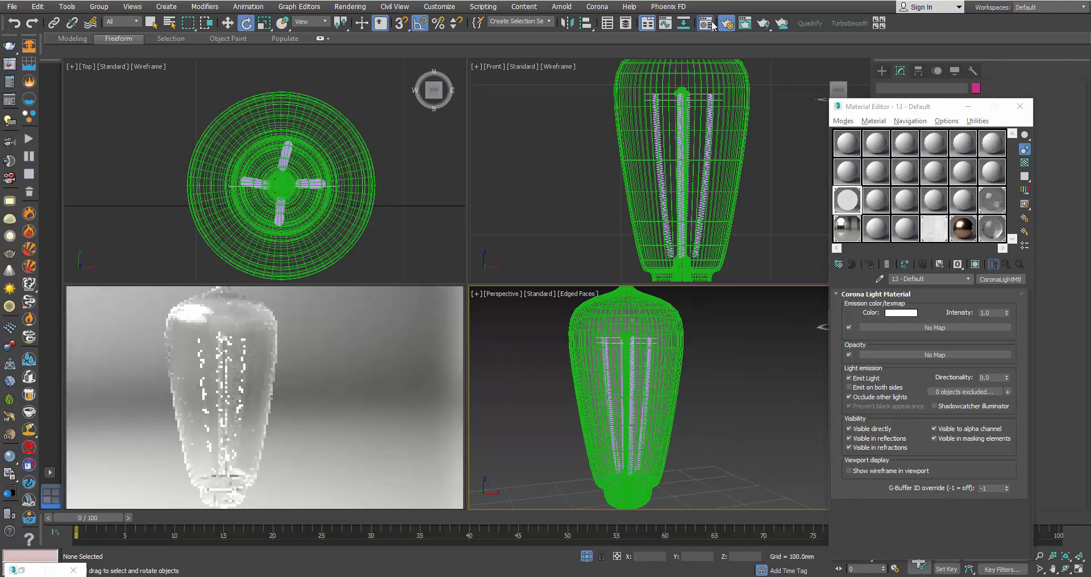
pyautogui.click(852, 230)
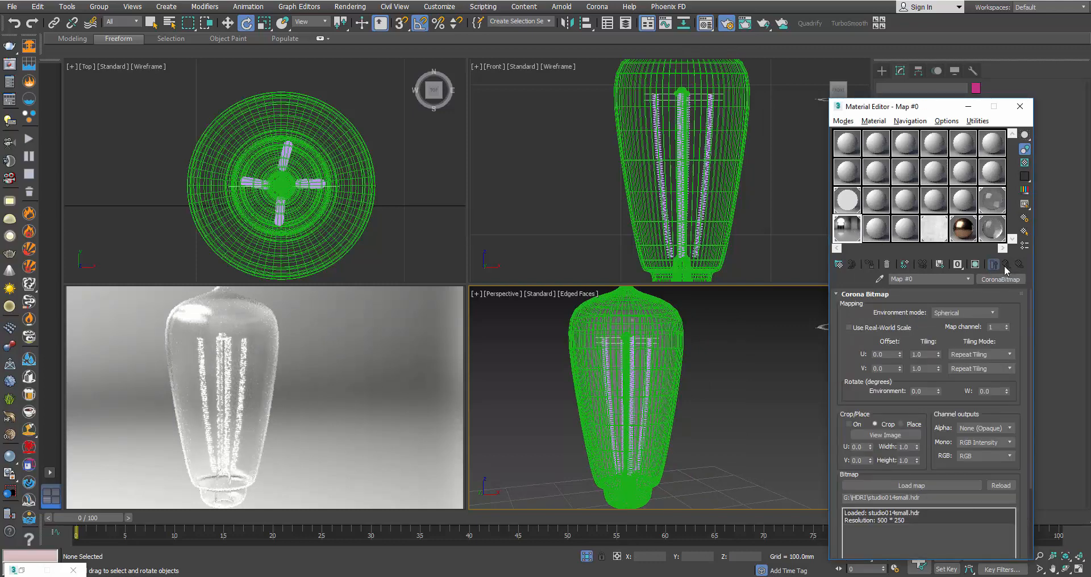
pyautogui.moveTo(1013, 411); pyautogui.dragTo(1012, 189)
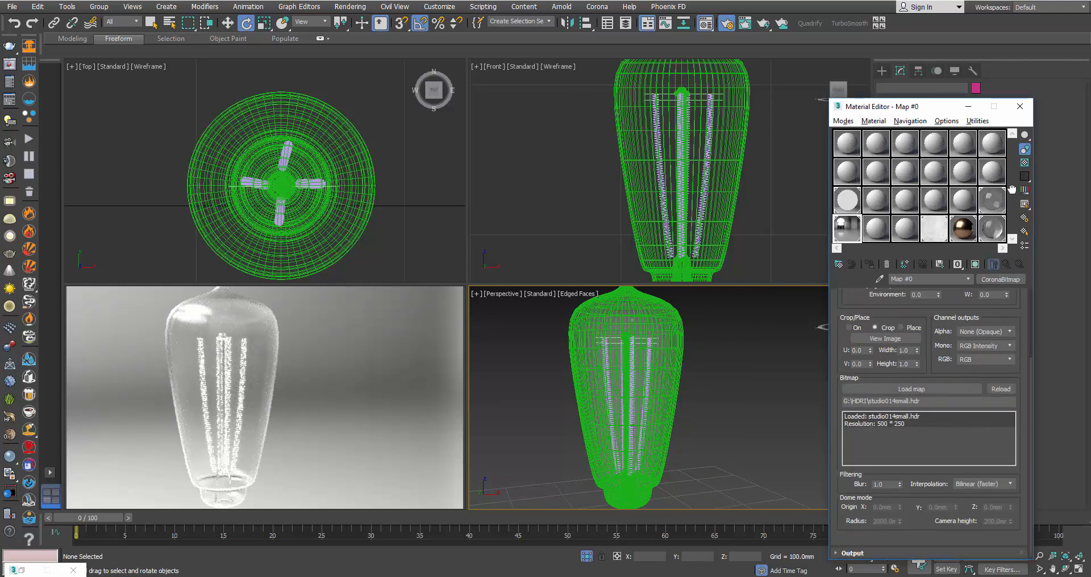
pyautogui.moveTo(924, 102); pyautogui.dragTo(942, 56)
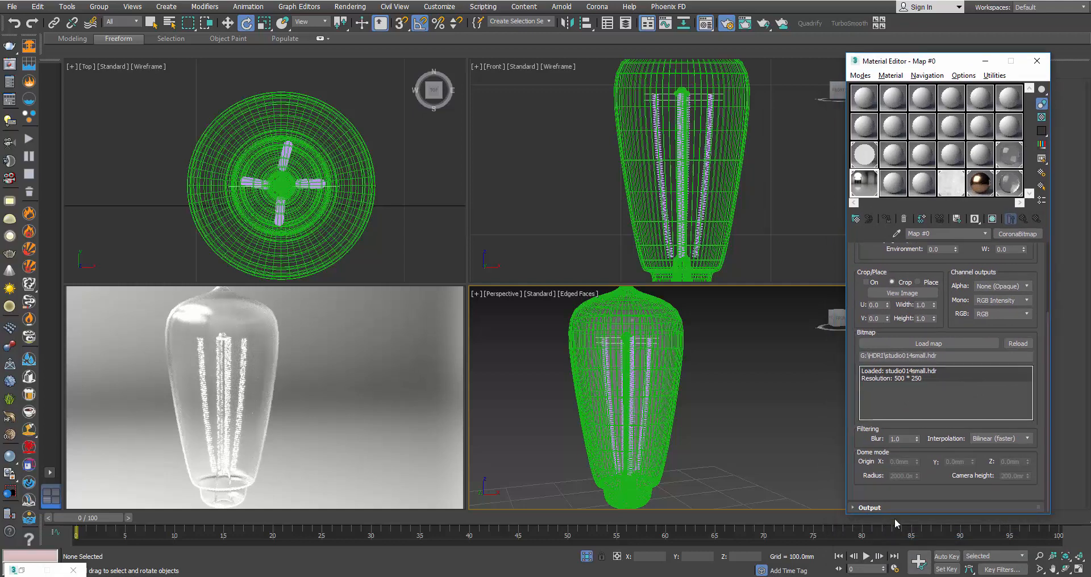
pyautogui.click(908, 508)
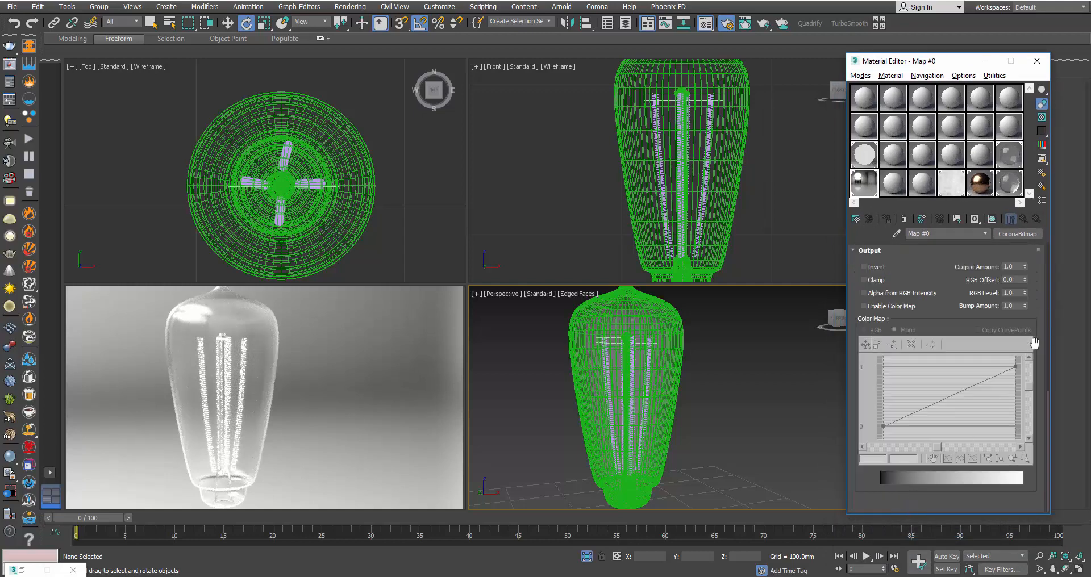
pyautogui.doubleClick(1018, 293)
pyautogui.write('0.2')
pyautogui.press('Return')
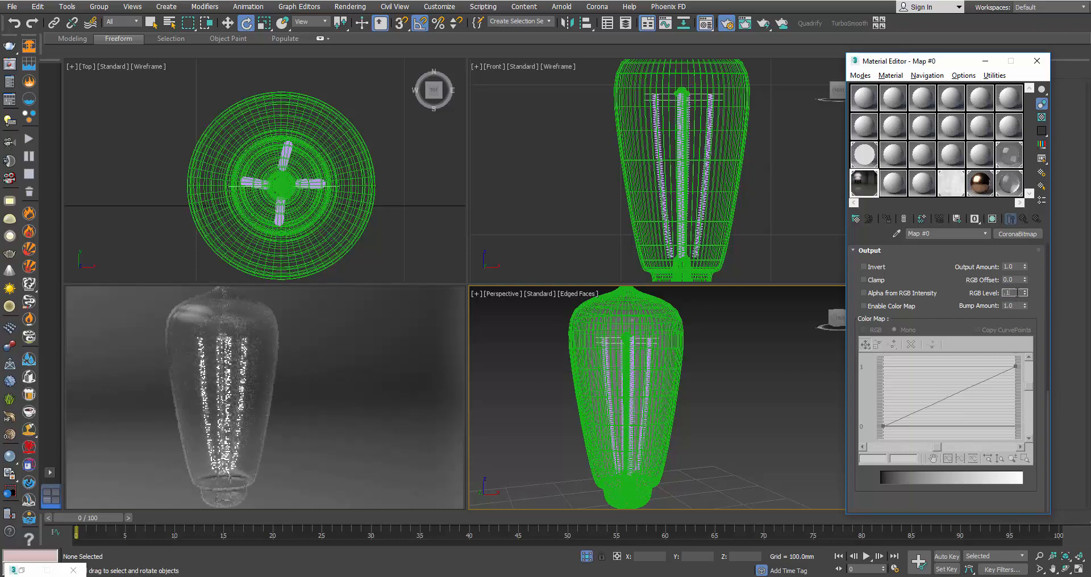
pyautogui.write('0.1')
pyautogui.press('Return')
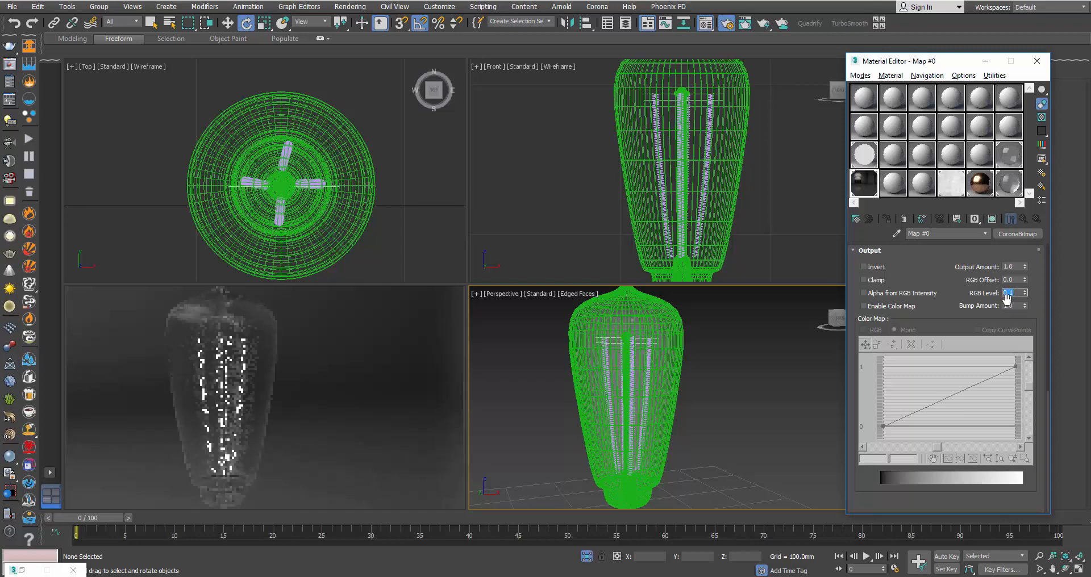
# - Set the filament light material's emission color to a warm orange, RGB 253, 151, 61
pyautogui.click(861, 162)
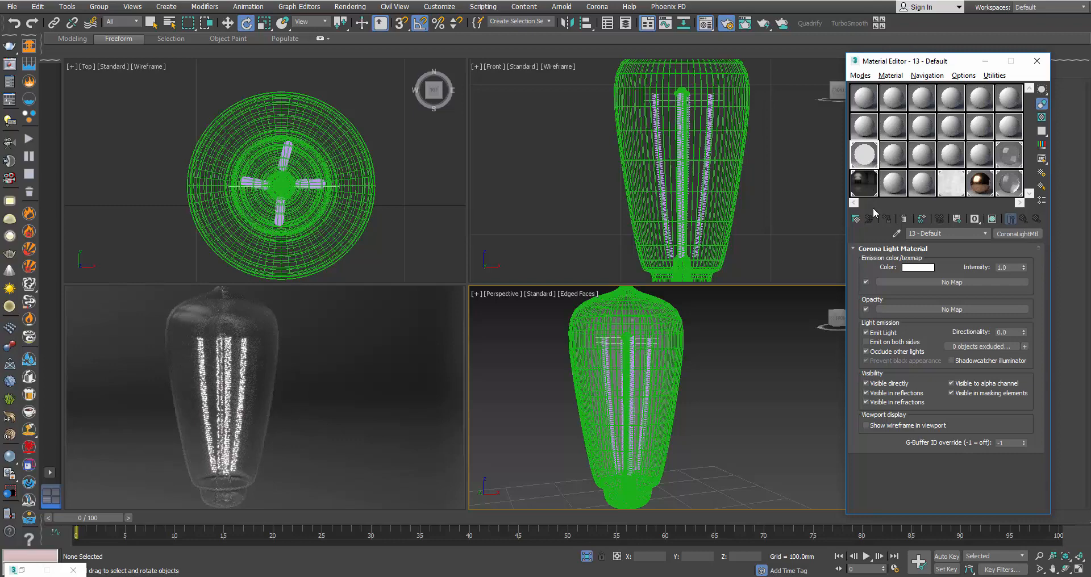
pyautogui.click(917, 268)
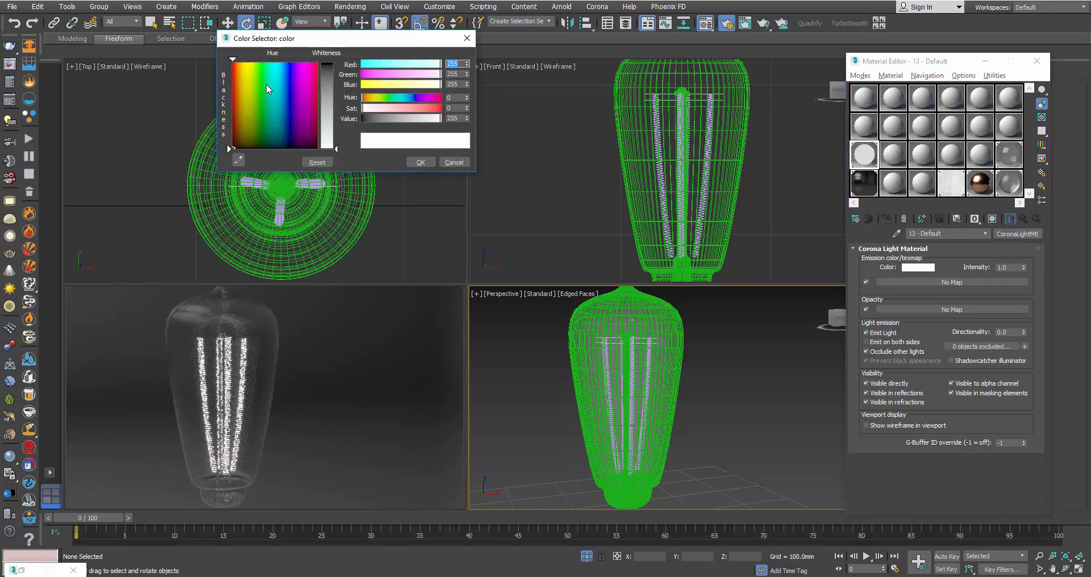
pyautogui.moveTo(248, 77); pyautogui.dragTo(240, 64)
pyautogui.click(328, 75)
pyautogui.moveTo(329, 75); pyautogui.dragTo(332, 83)
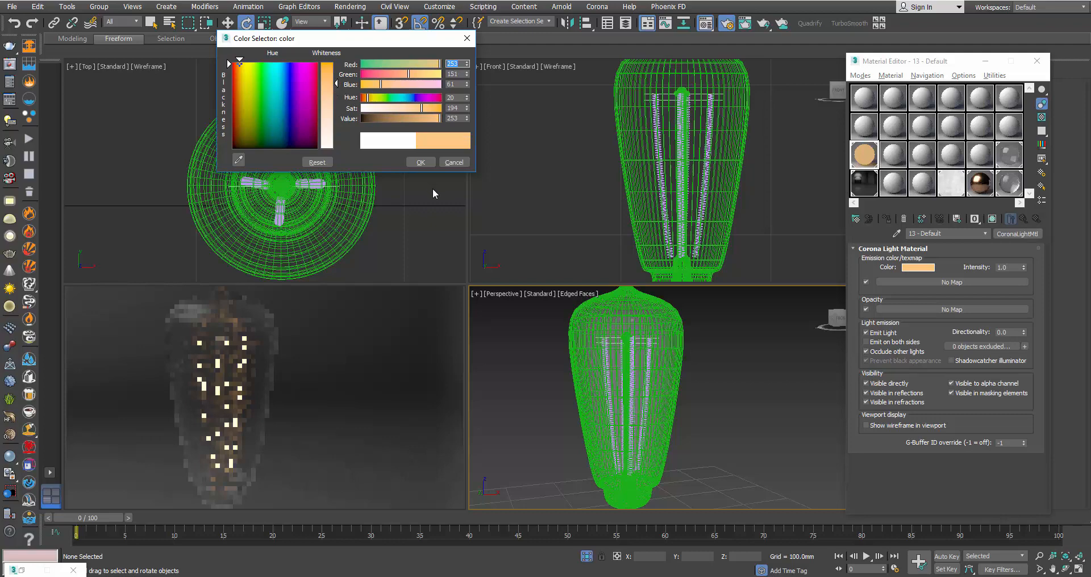
pyautogui.click(420, 162)
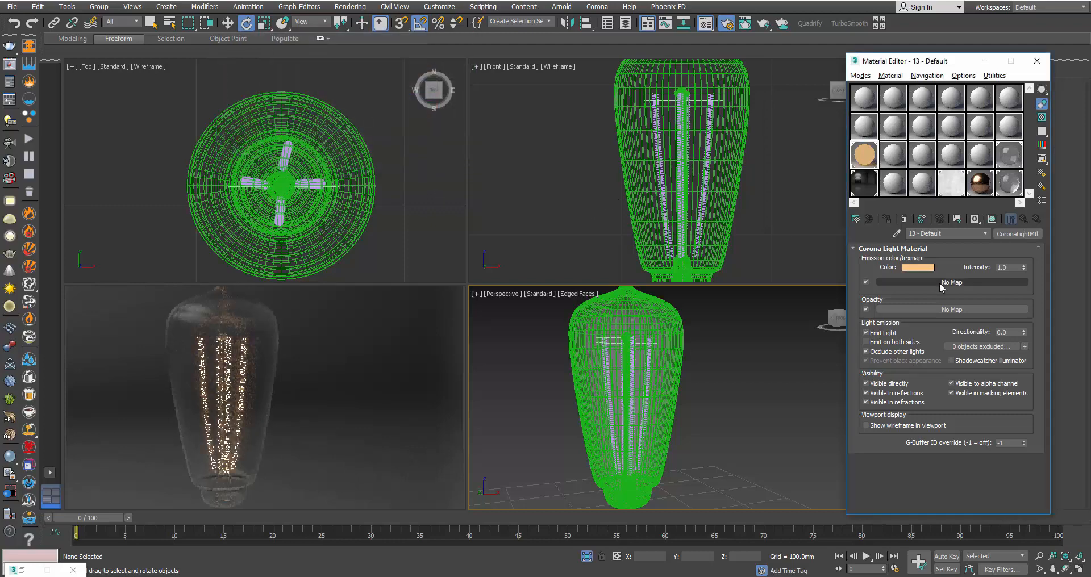
# - Try stronger emission on the filament light material and settle on an intensity of 10
pyautogui.moveTo(1023, 269); pyautogui.dragTo(1023, 263)
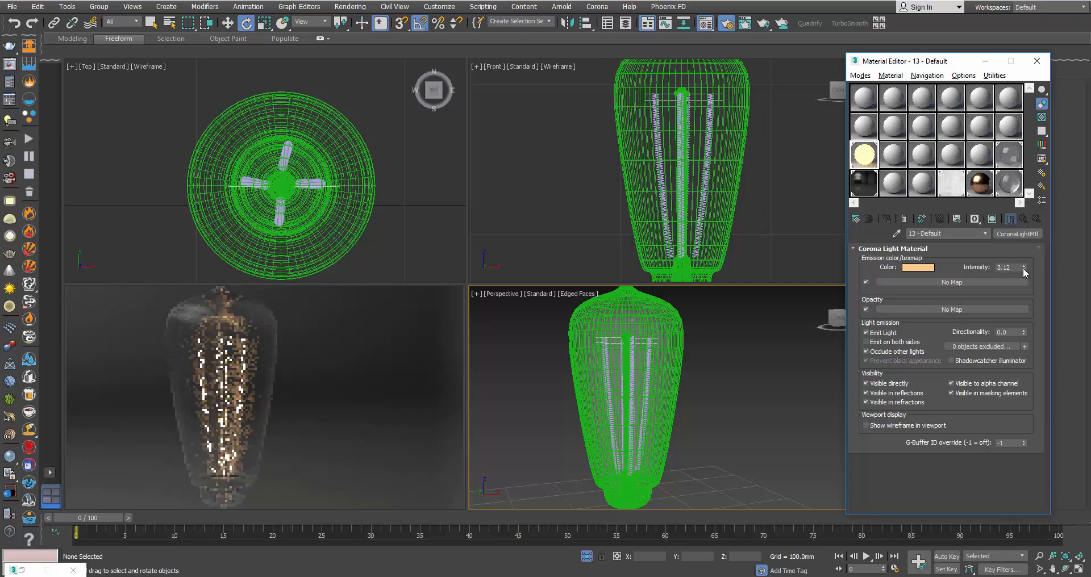
pyautogui.moveTo(1023, 268); pyautogui.dragTo(1023, 216)
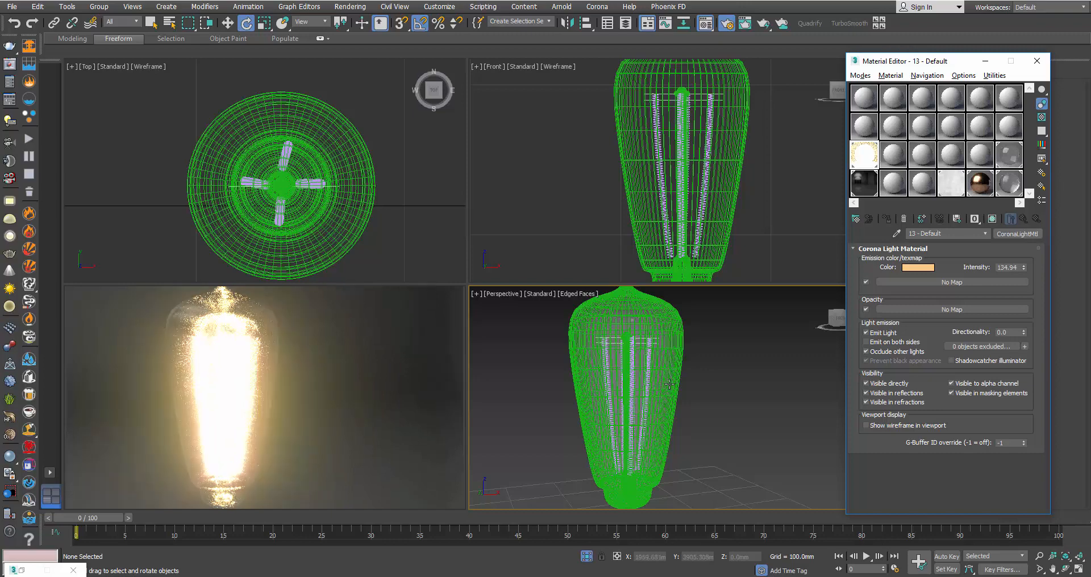
pyautogui.scroll(-2, 673, 385)
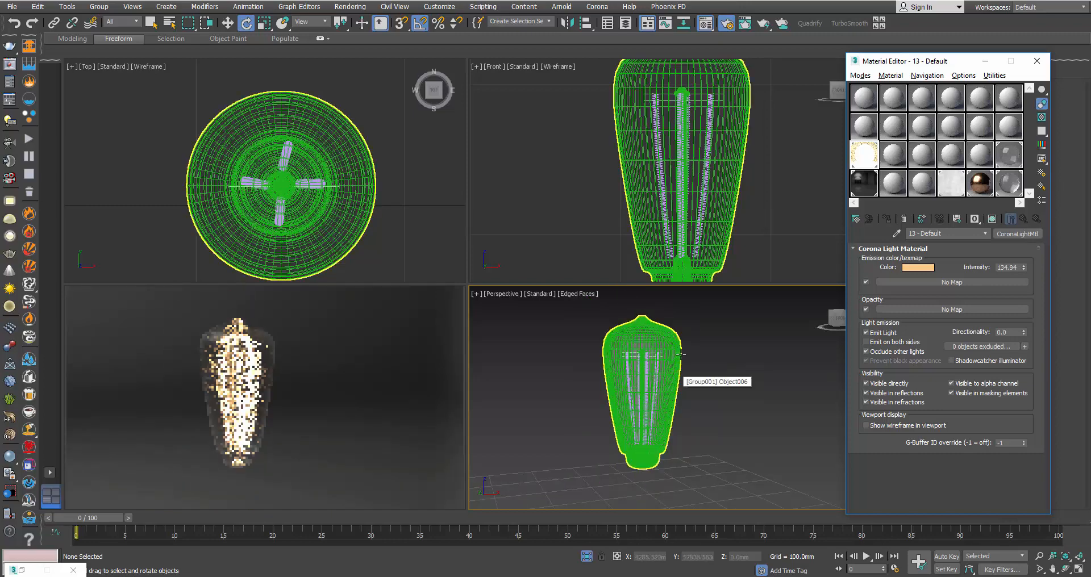
pyautogui.doubleClick(1009, 268)
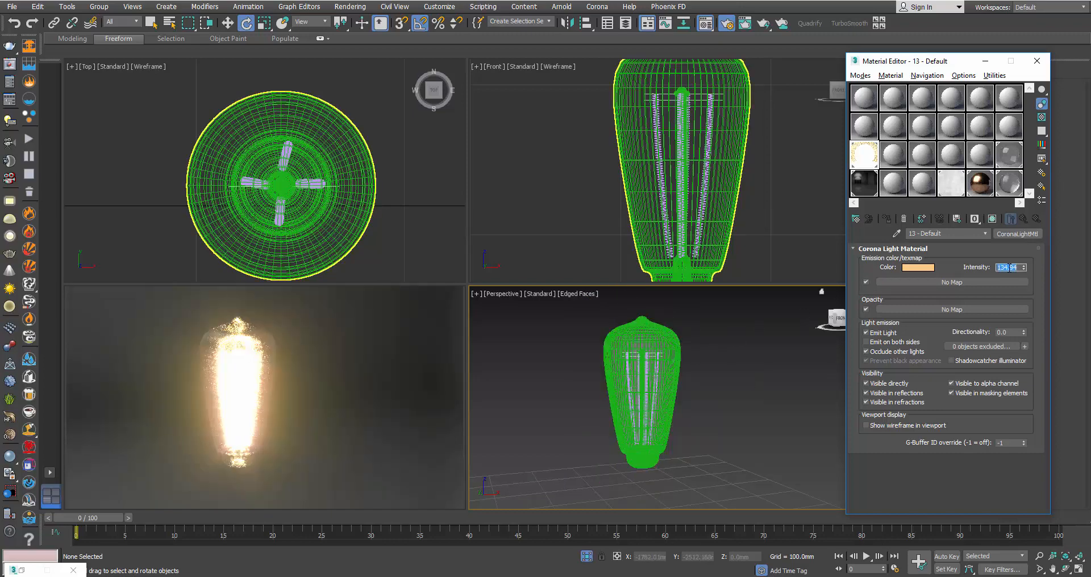
pyautogui.write('10')
pyautogui.press('Return')
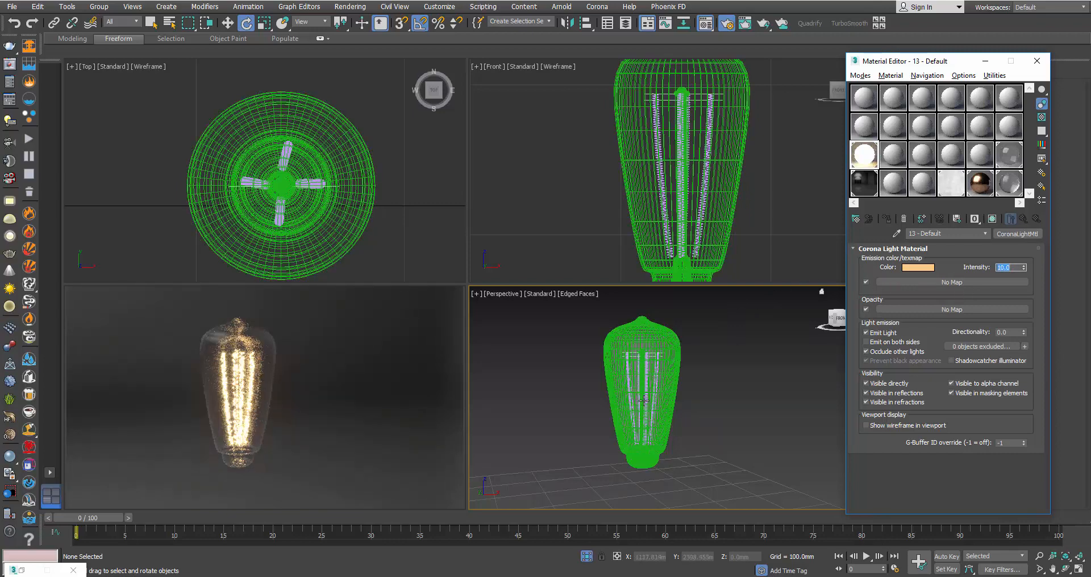
# - Select the filament group inside the bulb and end isolation to bring back the rest of the lantern
pyautogui.click(385, 143)
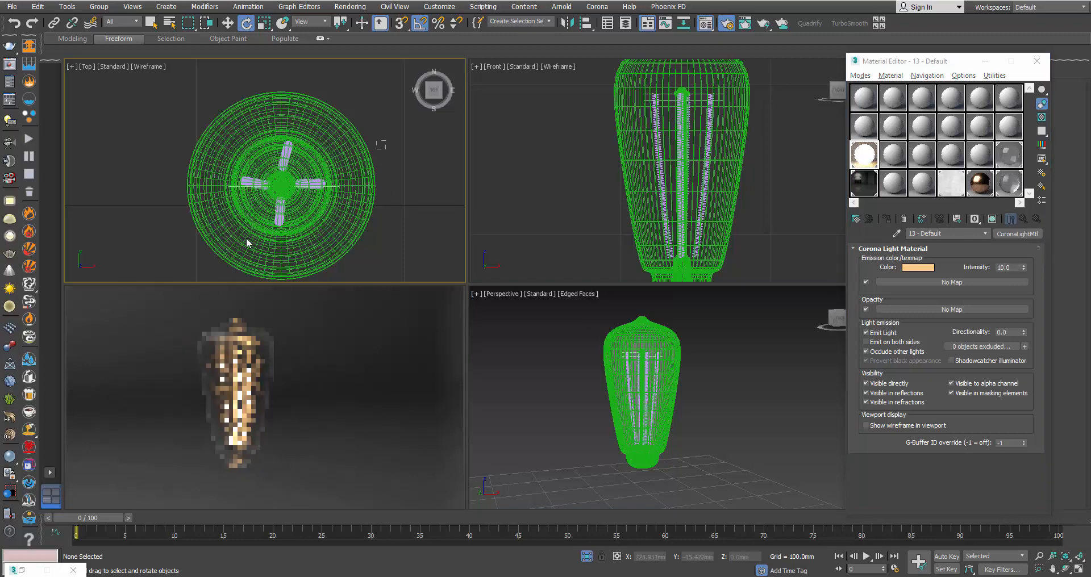
pyautogui.click(248, 243)
pyautogui.press('w')
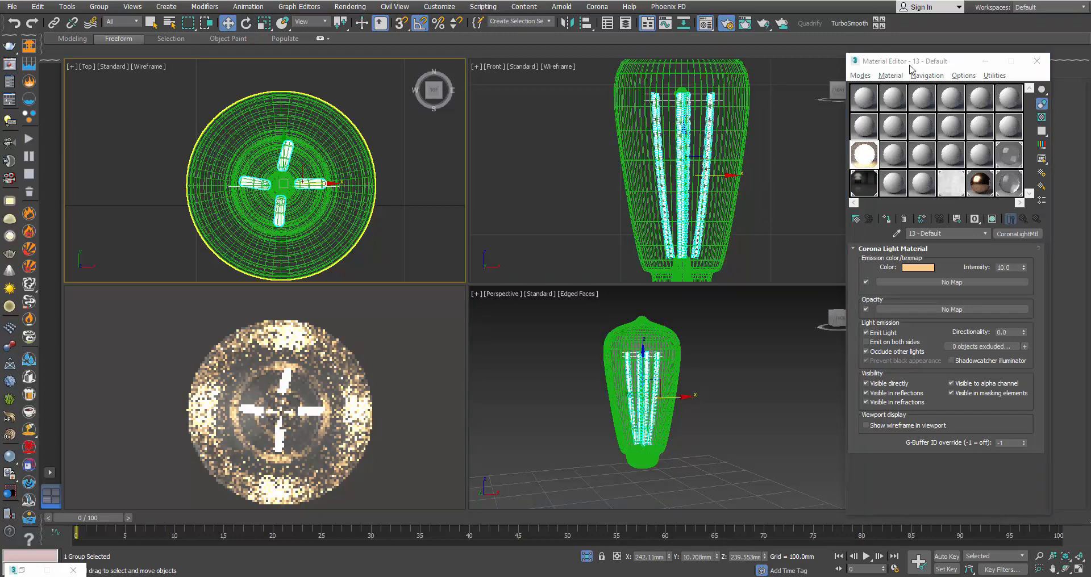
pyautogui.moveTo(910, 65); pyautogui.dragTo(964, 126)
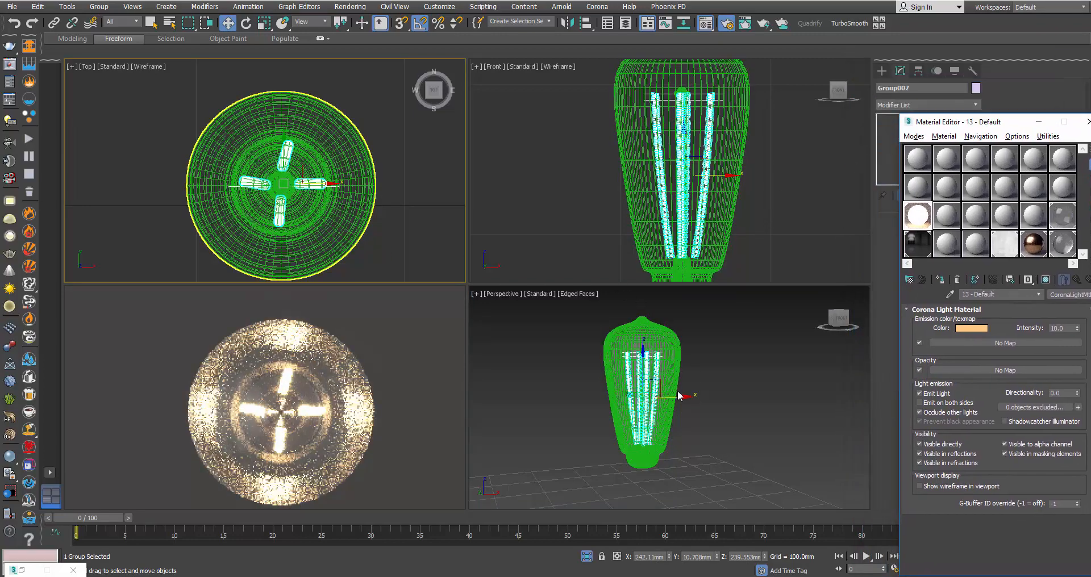
pyautogui.rightClick(704, 370)
pyautogui.click(733, 283)
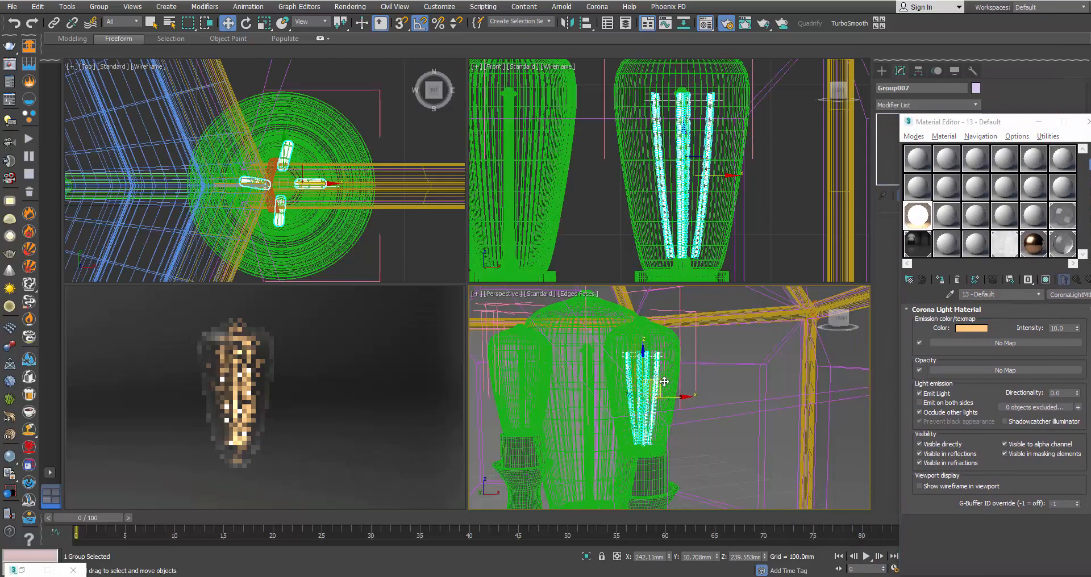
# - Clone the filament group in the Top view and place a copy inside each of the other five bulbs
pyautogui.keyDown('alt'); pyautogui.moveTo(664, 382); pyautogui.dragTo(713, 353, button='middle'); pyautogui.keyUp('alt')
pyautogui.scroll(-2, 676, 391)
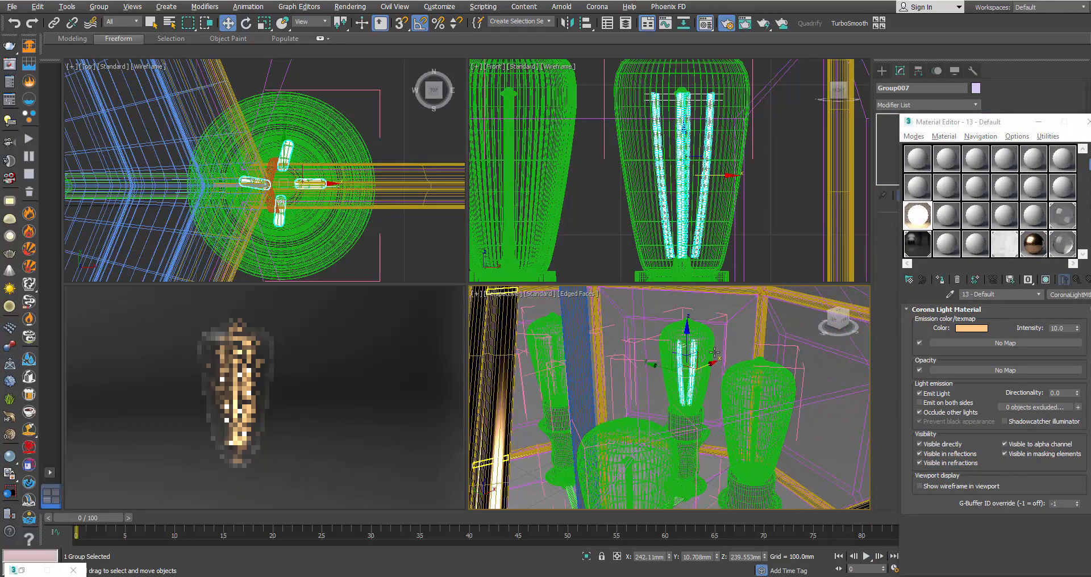
pyautogui.hotkey('alt', 'w')
pyautogui.scroll(-3, 611, 366)
pyautogui.hotkey('alt', 'w')
pyautogui.rightClick(323, 182)
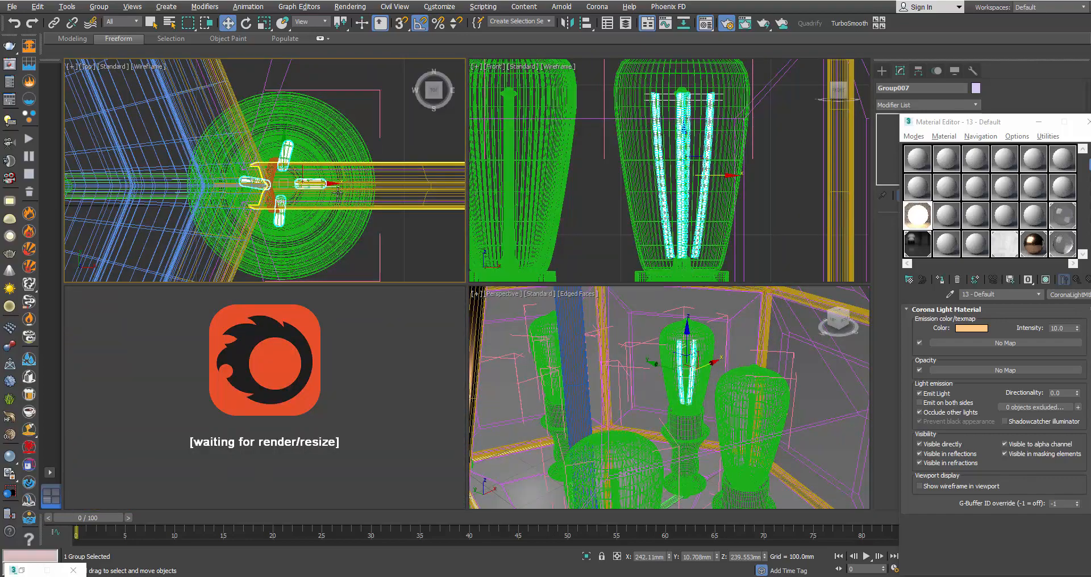
pyautogui.hotkey('alt', 'w')
pyautogui.scroll(-3, 378, 237)
pyautogui.moveTo(409, 252); pyautogui.dragTo(687, 316, button='middle')
pyautogui.moveTo(614, 308); pyautogui.dragTo(683, 270, button='middle')
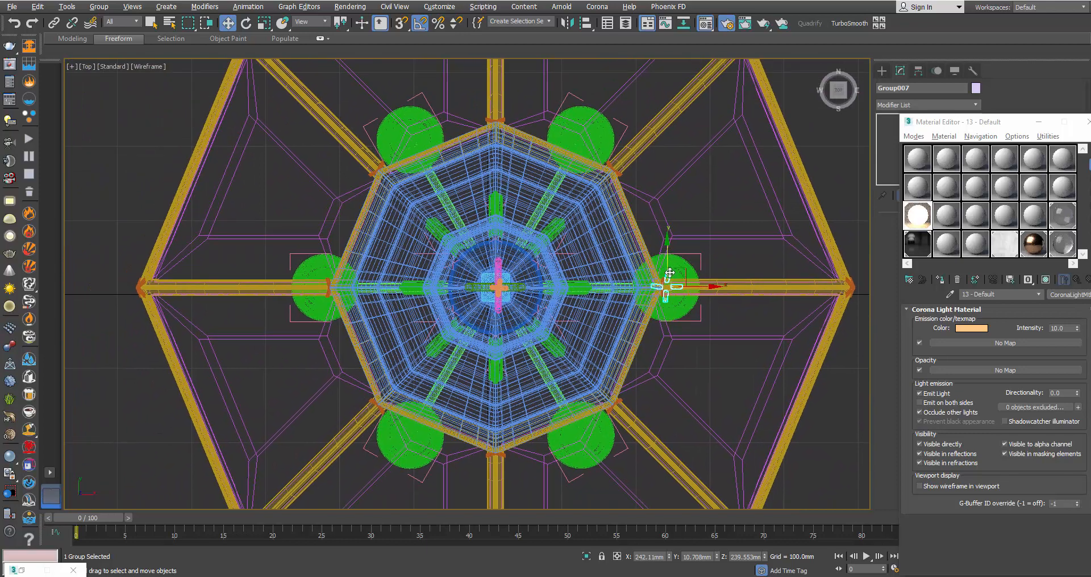
pyautogui.click(595, 135)
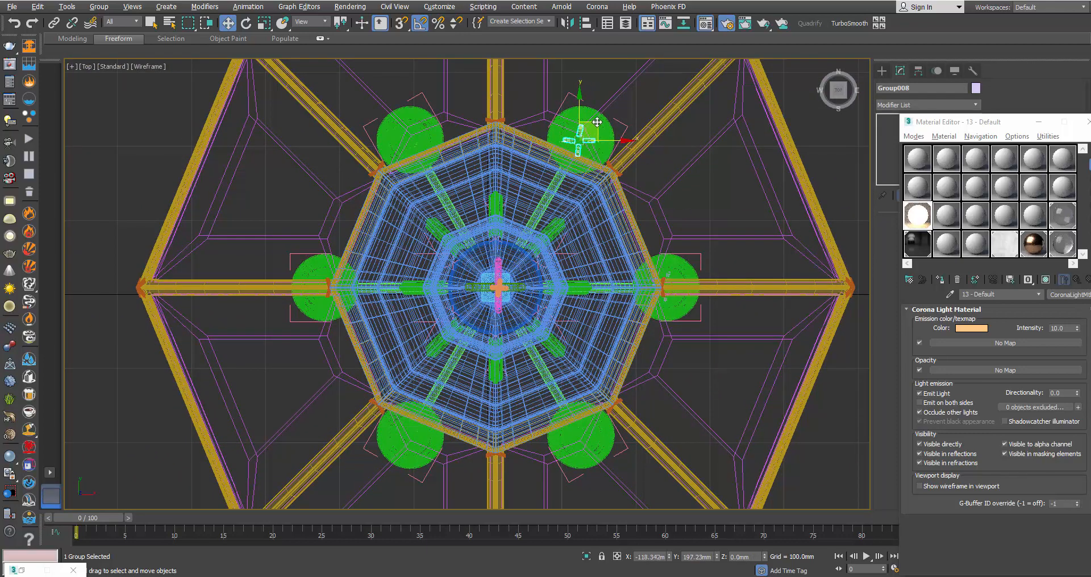
pyautogui.moveTo(598, 121)
pyautogui.mouseDown()
pyautogui.moveTo(442, 142)
pyautogui.moveTo(360, 202)
pyautogui.moveTo(332, 264)
pyautogui.moveTo(421, 420)
pyautogui.moveTo(599, 419)
pyautogui.mouseUp()
pyautogui.click(547, 337)
pyautogui.click(548, 337)
pyautogui.click(548, 337)
pyautogui.press('Return')
pyautogui.click(831, 429)
pyautogui.hotkey('alt', 'w')
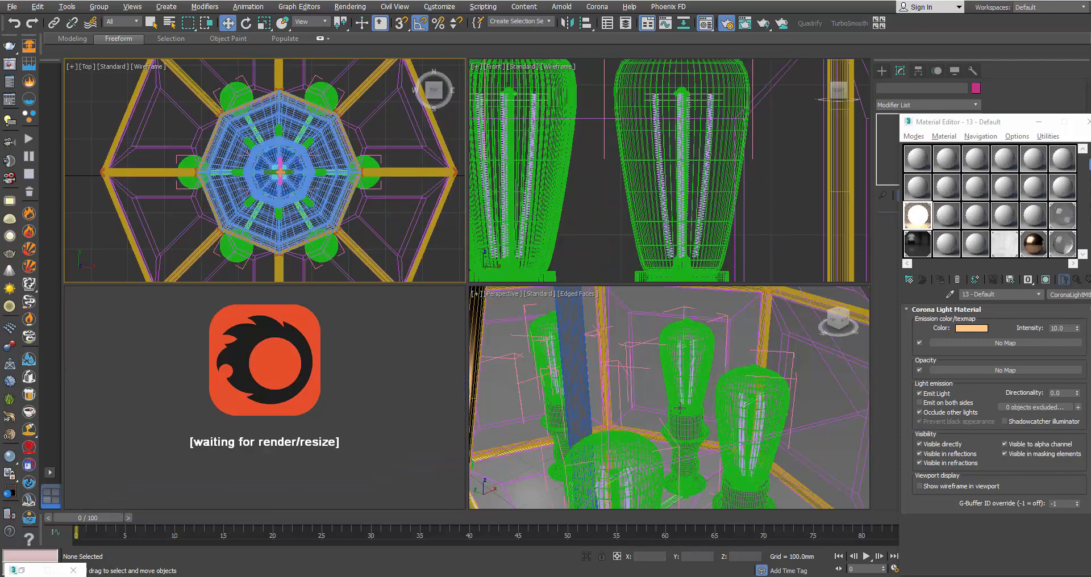
# - Frame the whole lantern in Perspective and set the filament light material's intensity to 100
pyautogui.press('z')
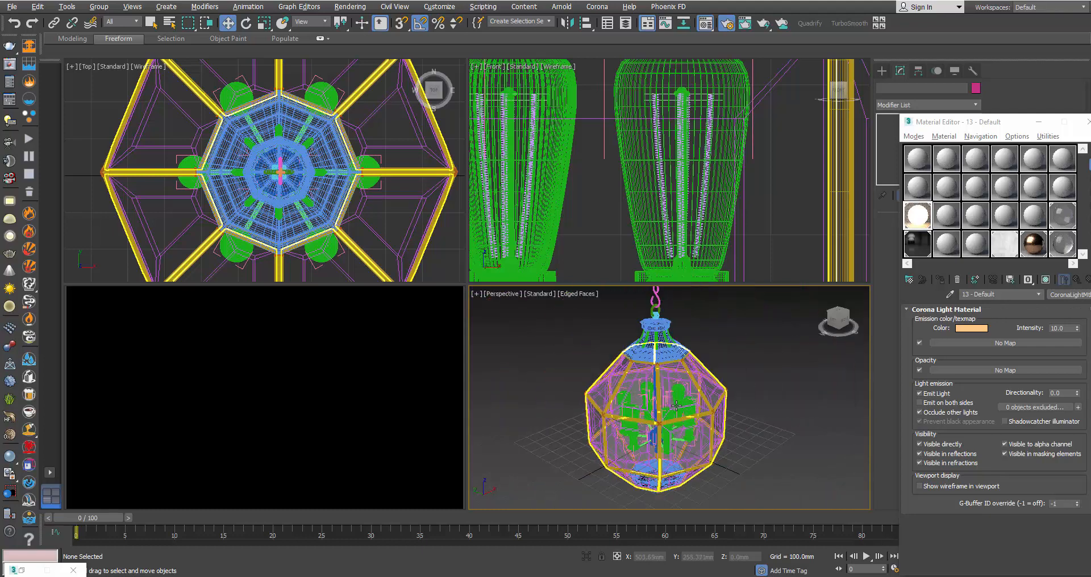
pyautogui.keyDown('alt'); pyautogui.moveTo(674, 383); pyautogui.dragTo(673, 379, button='middle'); pyautogui.keyUp('alt')
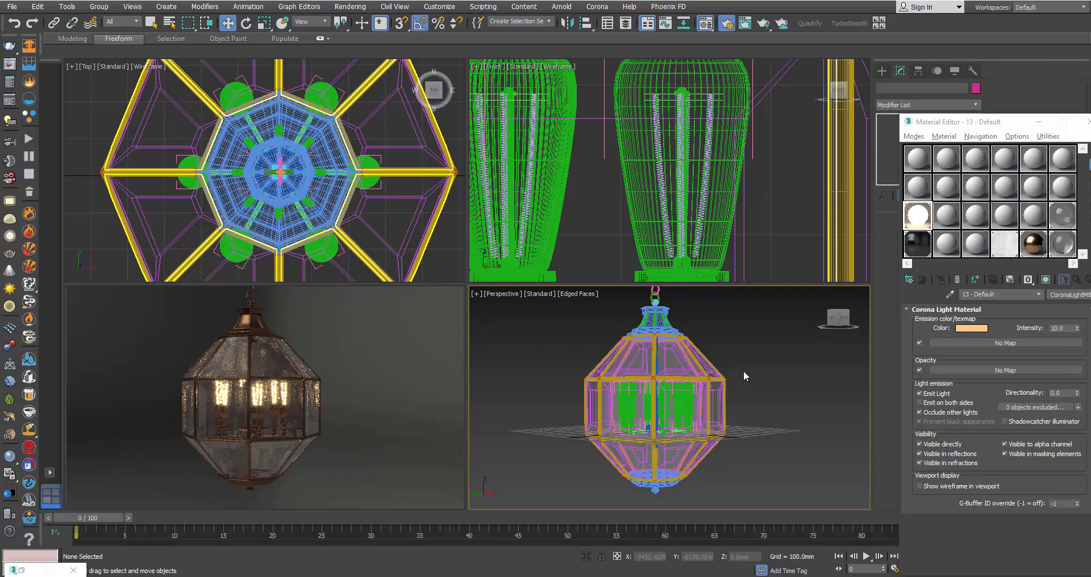
pyautogui.doubleClick(1066, 328)
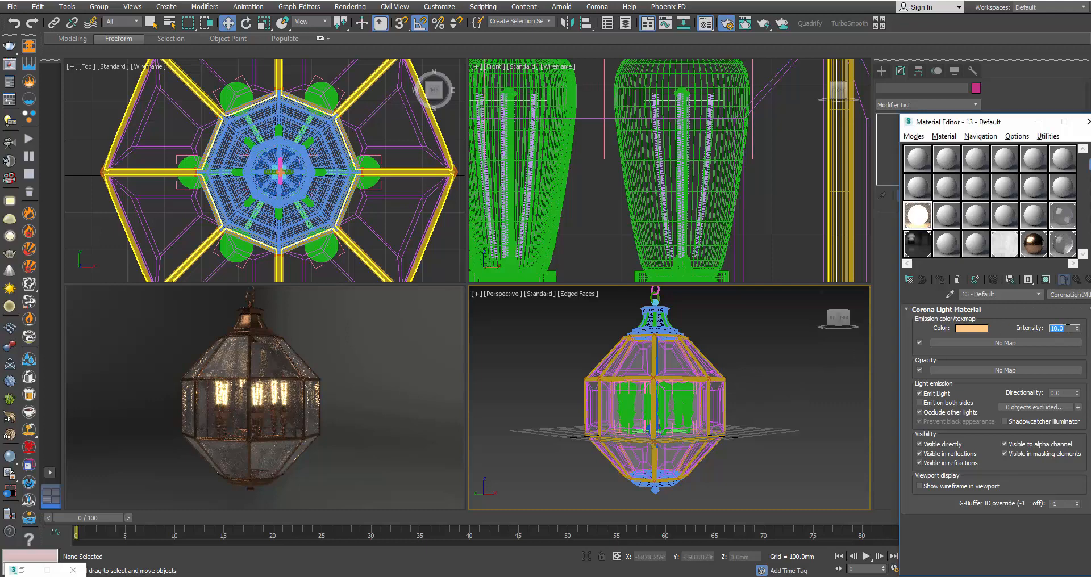
pyautogui.write('100')
pyautogui.press('Return')
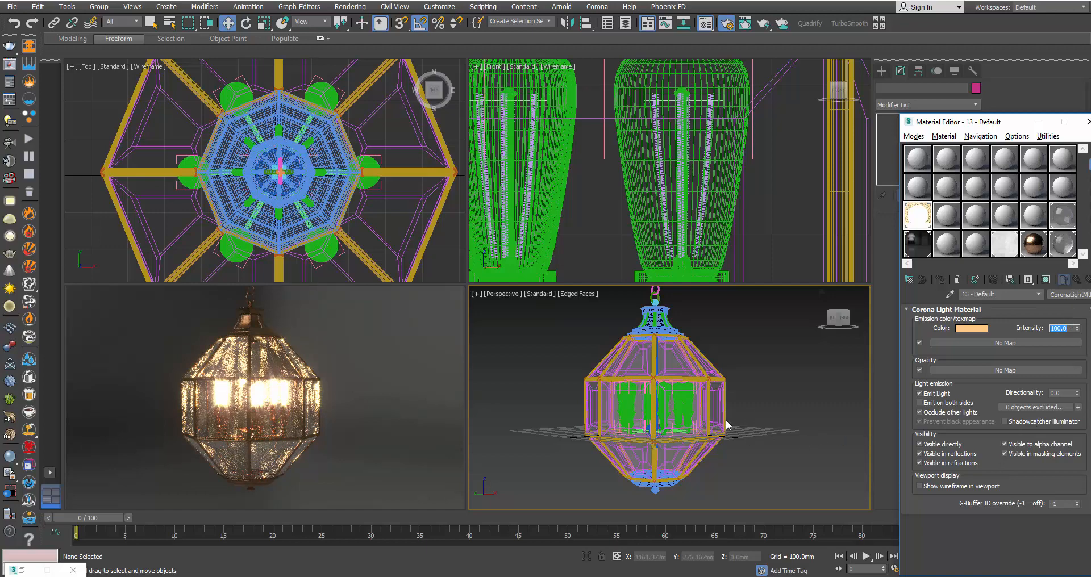
# - Select all parts of the lantern, close the open groups, and group everything under the name "Chandelier"
pyautogui.moveTo(717, 412); pyautogui.dragTo(717, 413, button='middle')
pyautogui.scroll(-3, 717, 412)
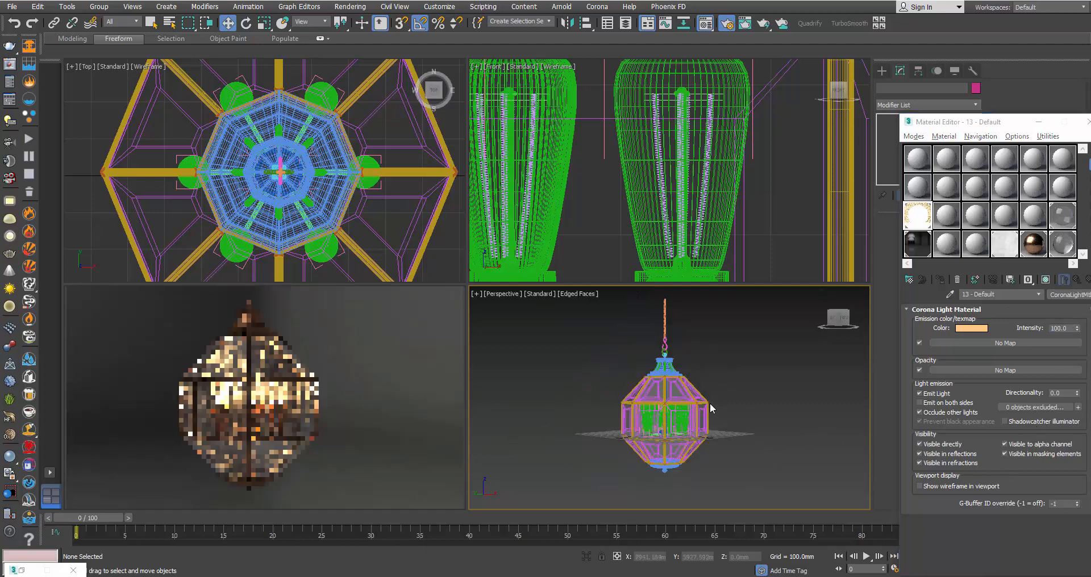
pyautogui.hotkey('ctrl', 'a')
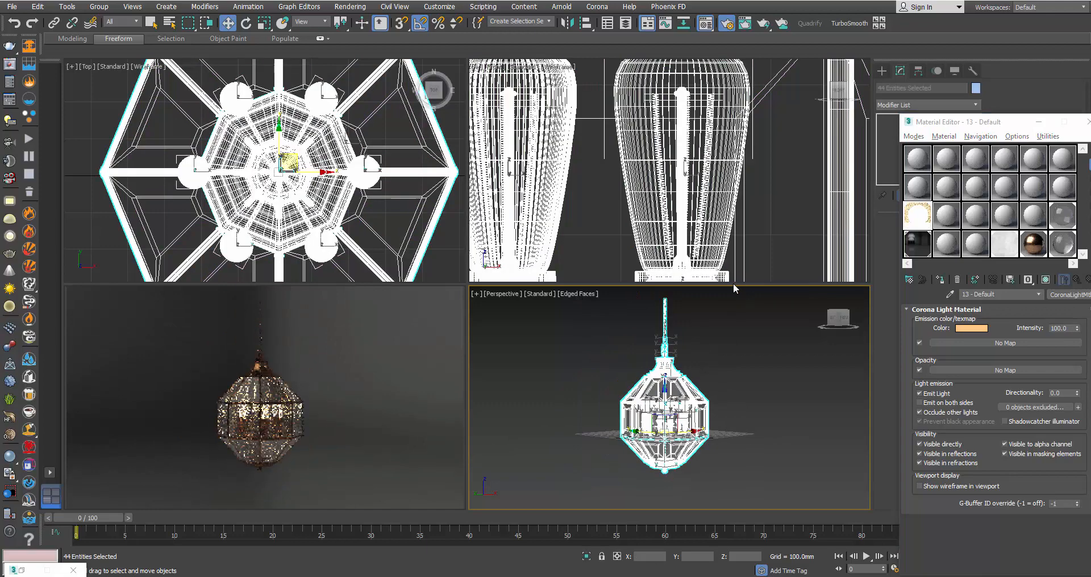
pyautogui.click(99, 7)
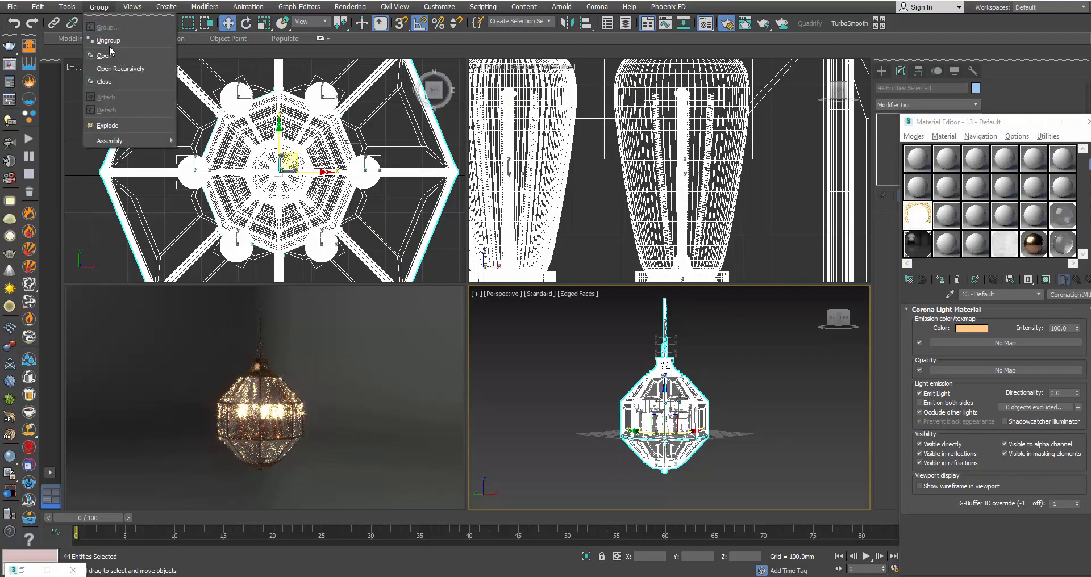
pyautogui.click(104, 82)
pyautogui.click(99, 6)
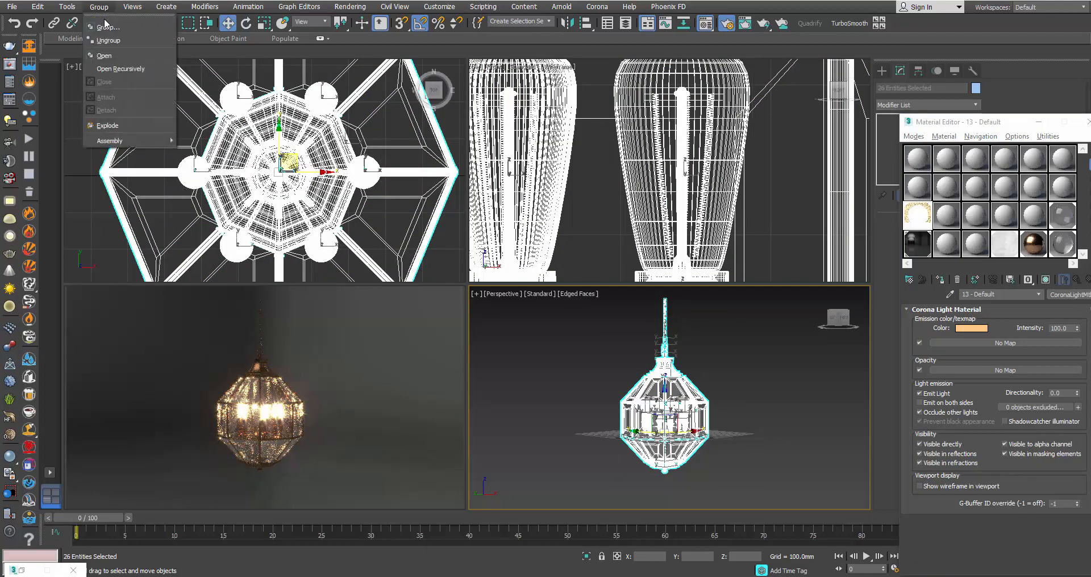
pyautogui.click(111, 28)
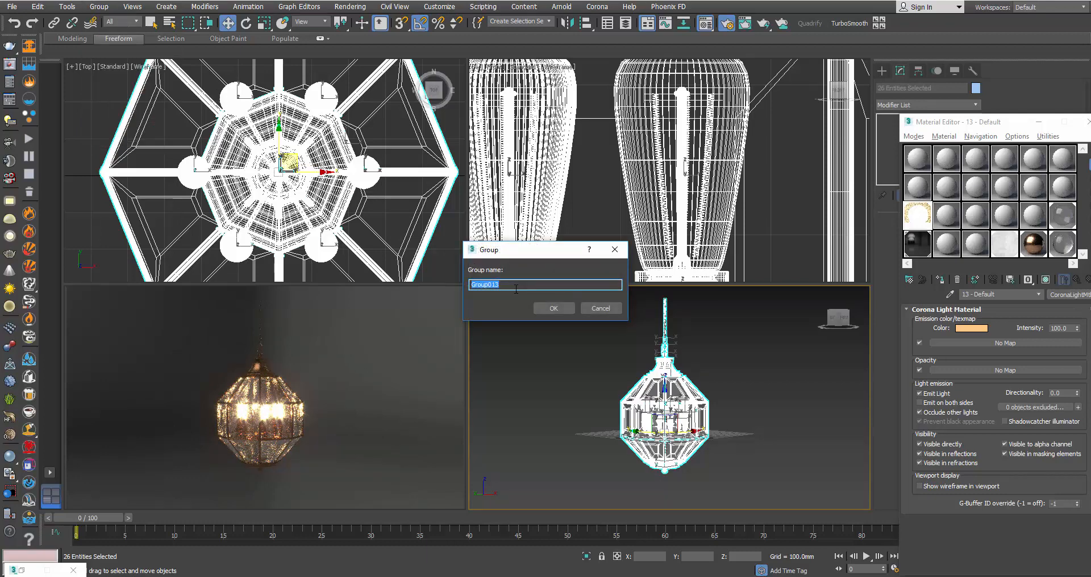
pyautogui.write('Chandelier')
pyautogui.click(541, 305)
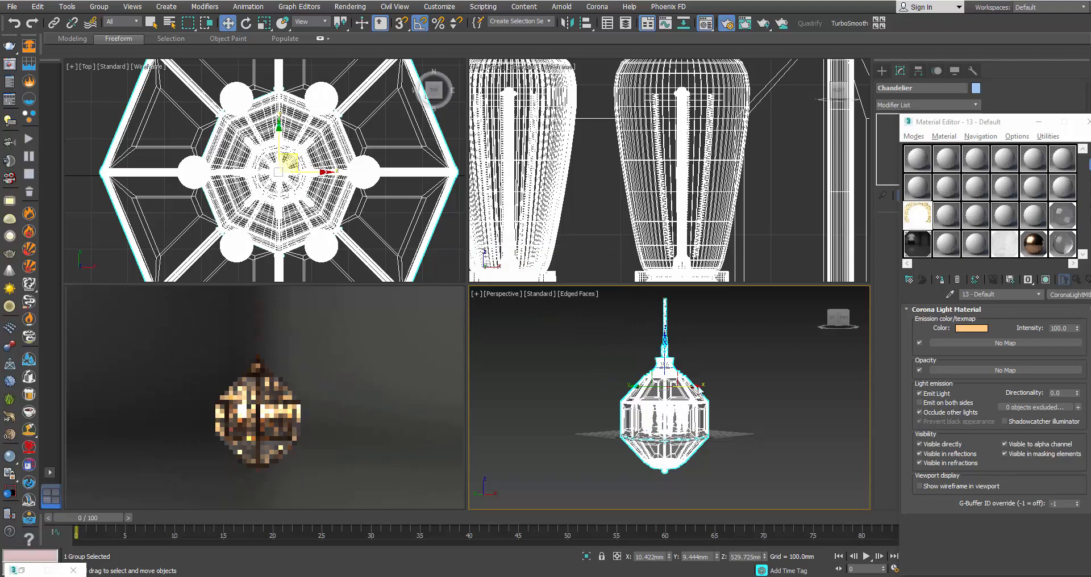
# - Clone the Chandelier group along the X axis as two instances, forming a row of three lanterns in Perspective
pyautogui.keyDown('alt'); pyautogui.moveTo(706, 419); pyautogui.dragTo(705, 442, button='middle'); pyautogui.keyUp('alt')
pyautogui.keyDown('shift'); pyautogui.moveTo(693, 374); pyautogui.dragTo(790, 328); pyautogui.keyUp('shift')
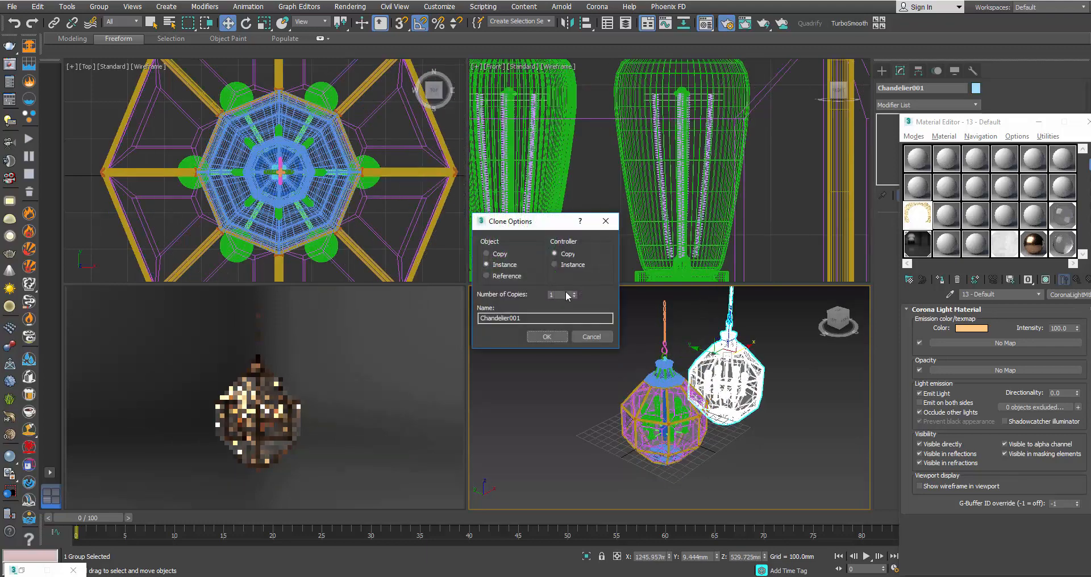
pyautogui.click(547, 336)
pyautogui.moveTo(605, 363)
pyautogui.keyDown('alt'); pyautogui.mouseDown(button='middle')
pyautogui.moveTo(551, 336)
pyautogui.moveTo(560, 336)
pyautogui.mouseUp(button='middle'); pyautogui.keyUp('alt')
pyautogui.scroll(5, 674, 413)
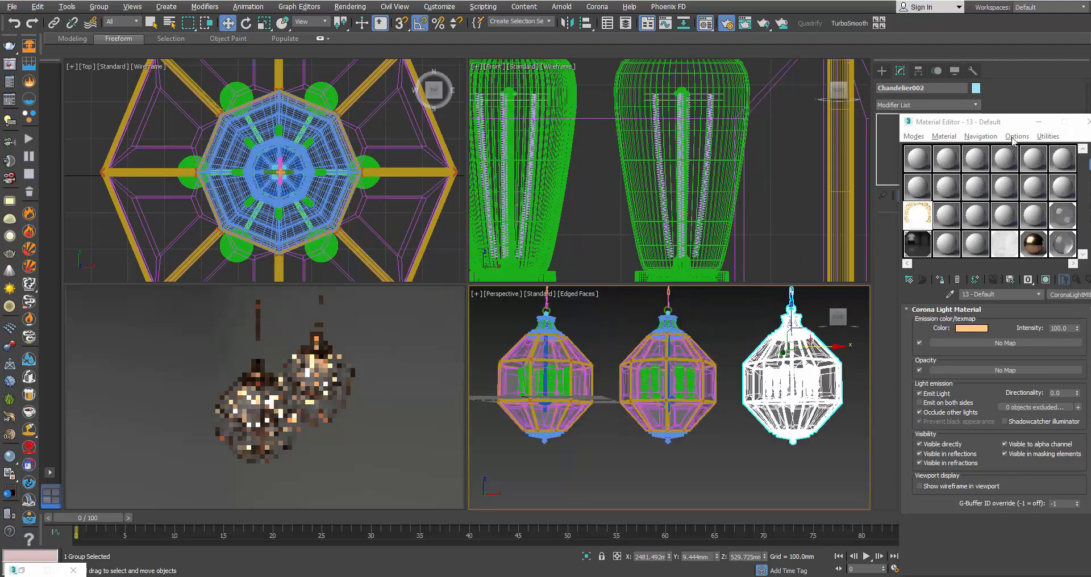
# - Minimize the Material Editor and, with nothing selected, display the scene's polygon and vertex statistics in the Perspective view
pyautogui.click(1038, 122)
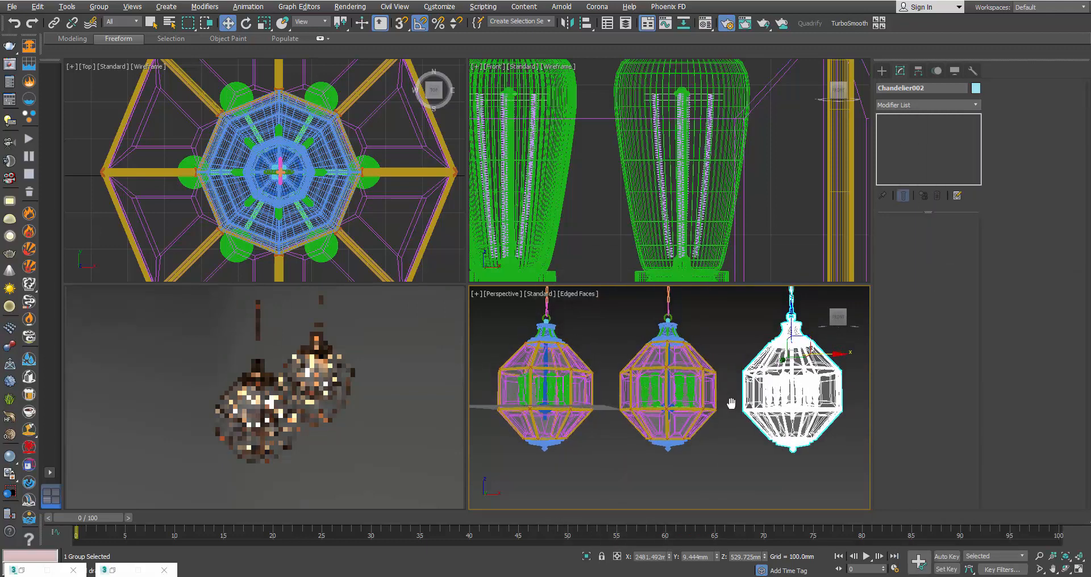
pyautogui.moveTo(729, 398)
pyautogui.mouseDown(button='middle')
pyautogui.moveTo(729, 439)
pyautogui.moveTo(729, 412)
pyautogui.mouseUp(button='middle')
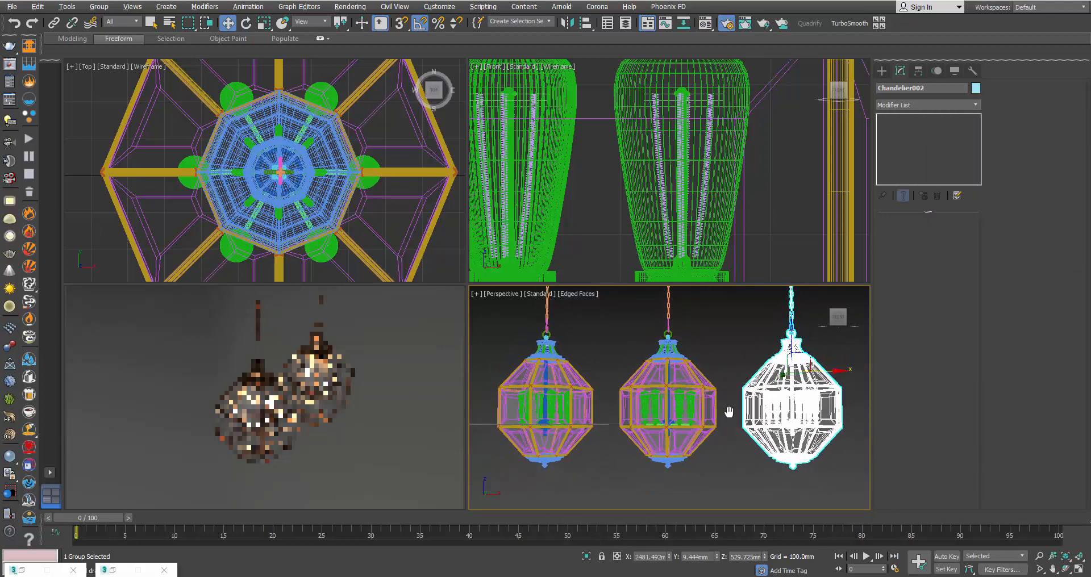
pyautogui.click(712, 468)
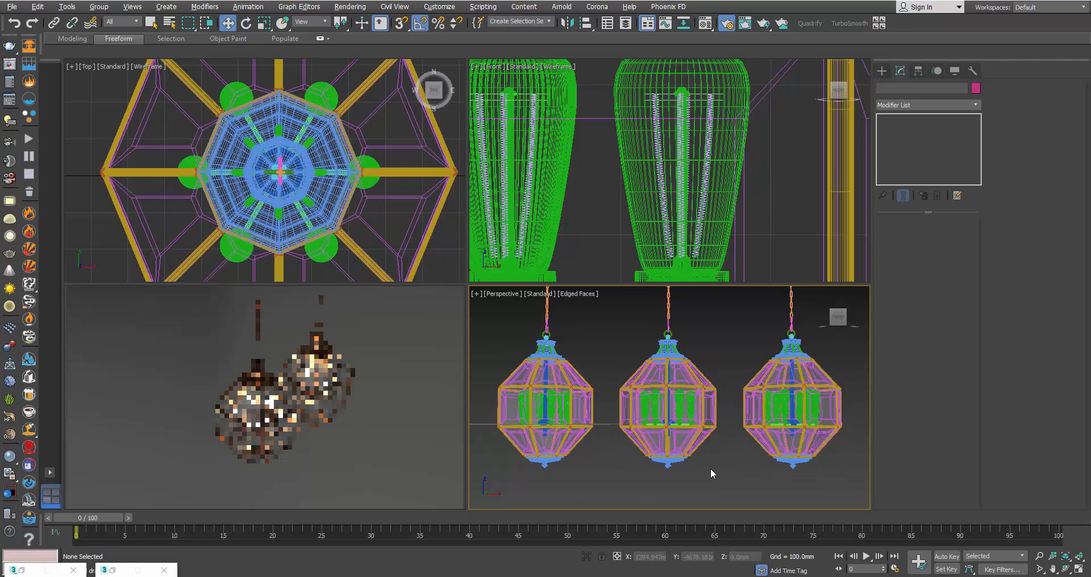
pyautogui.press('7')
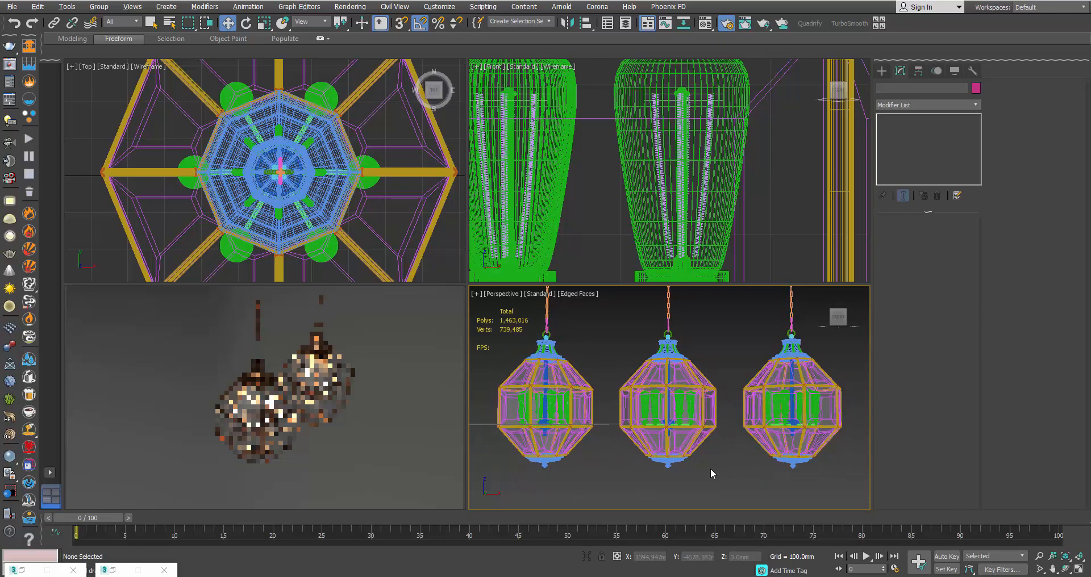